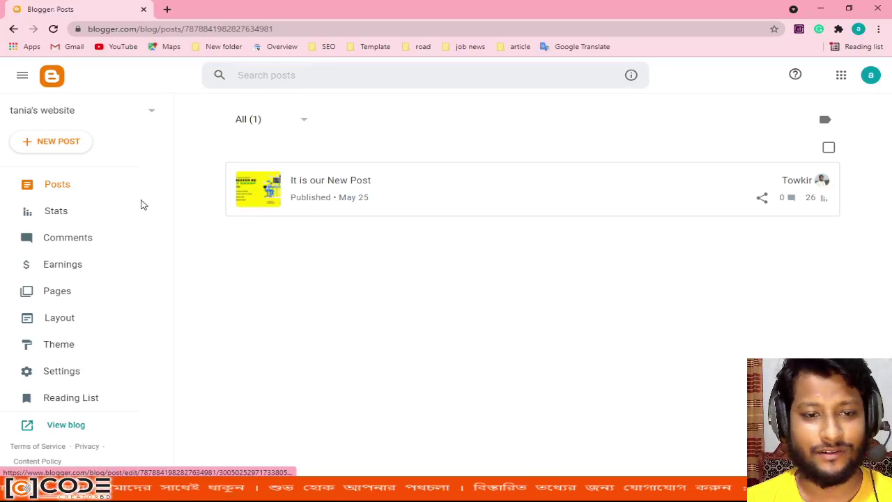
- Keep the current blog selected, open its live site and look through the home page and sidebar widgets
scroll(100, 361, down, 1)
scroll(99, 361, up, 1)
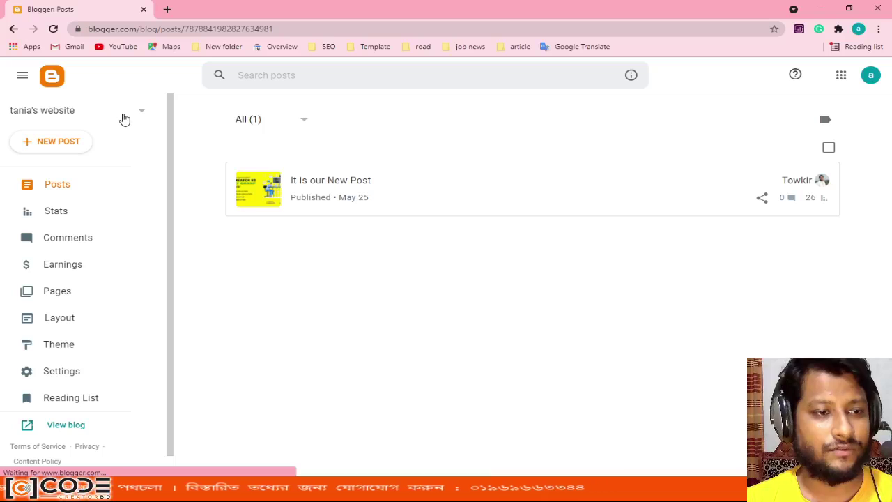
click(124, 120)
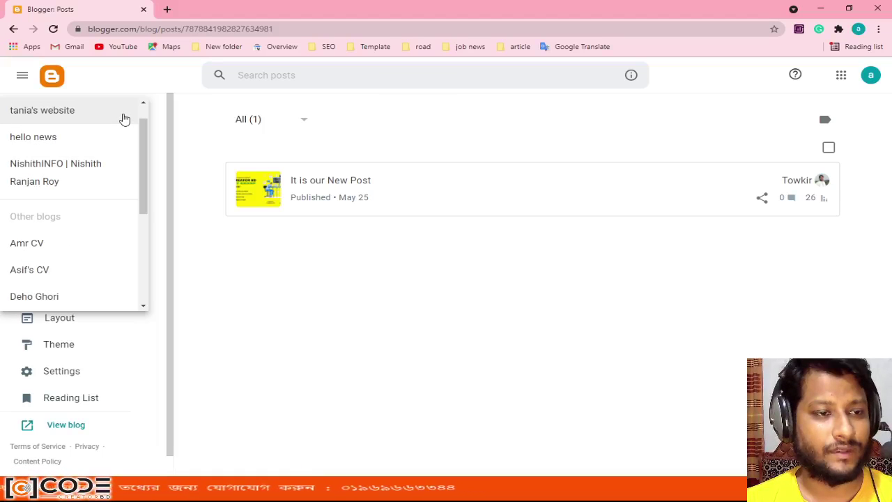
click(123, 118)
scroll(152, 289, down, 1)
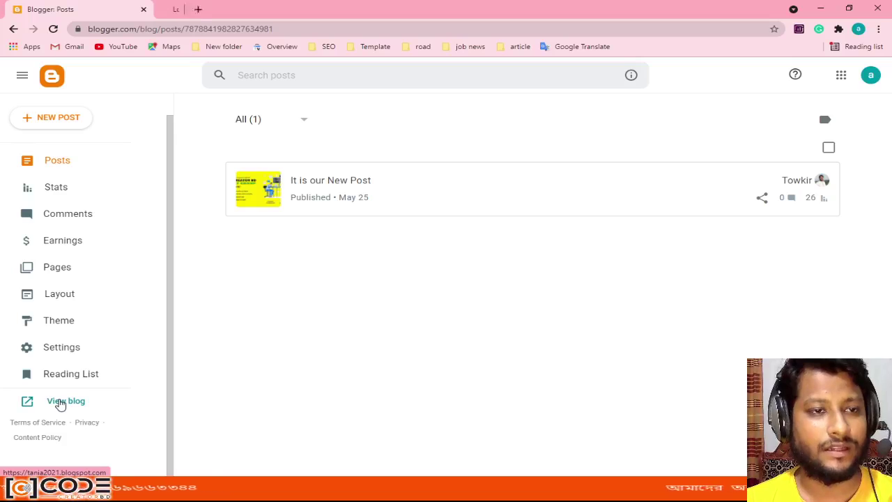
click(60, 402)
click(226, 5)
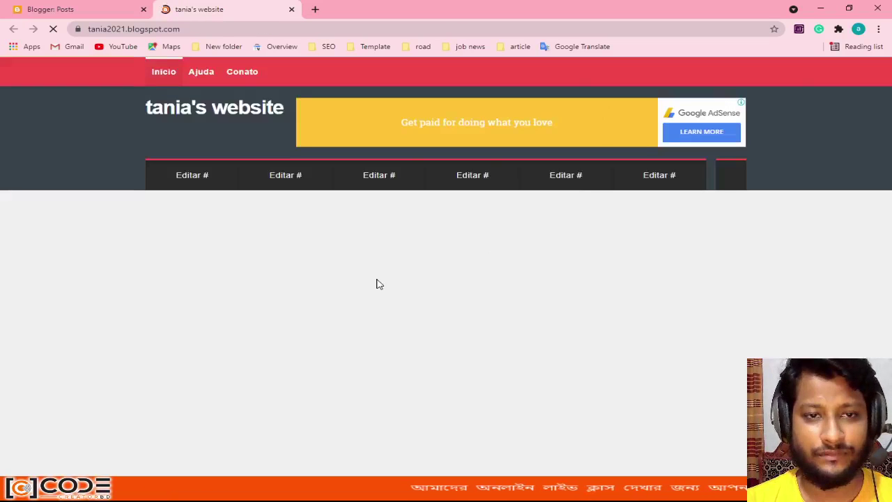
scroll(374, 293, down, 8)
scroll(373, 292, down, 4)
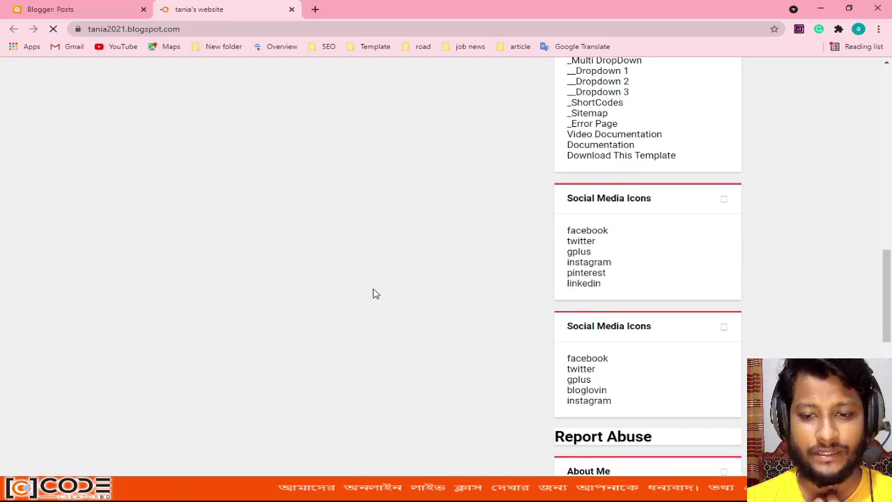
scroll(374, 293, up, 1)
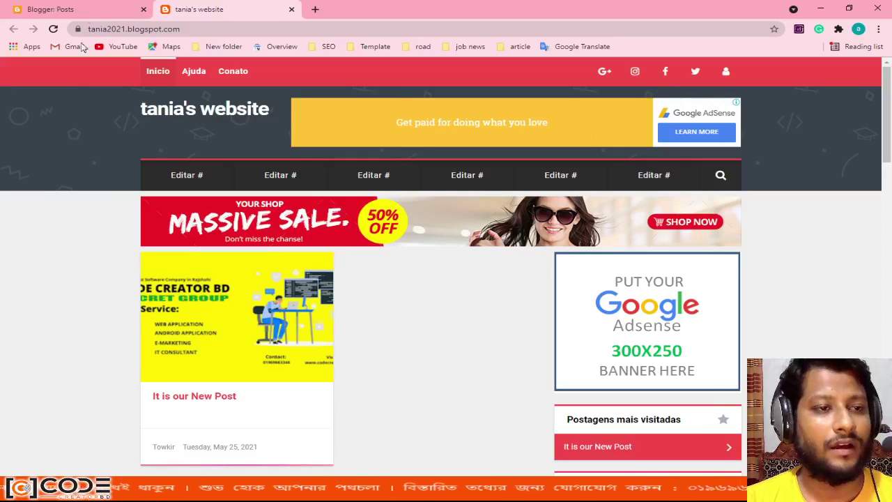
- Return to the blog's posts page, minimize the open browser windows to reach the desktop, and refresh it
click(62, 9)
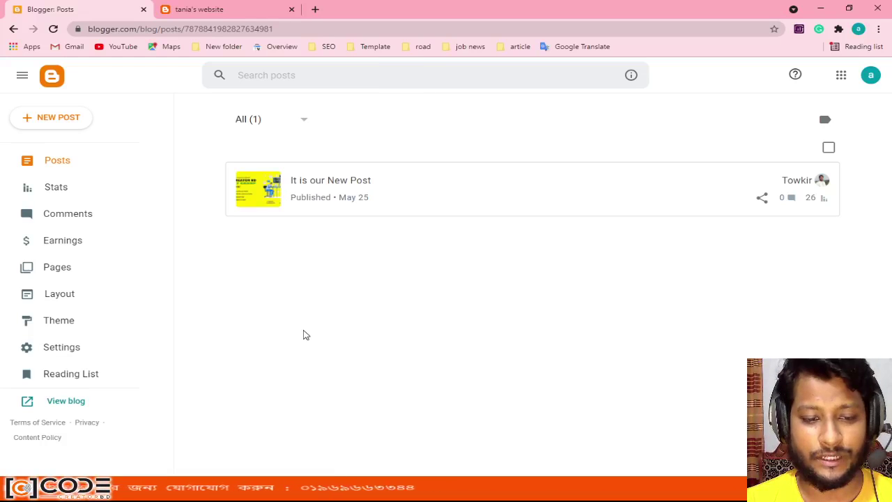
click(821, 7)
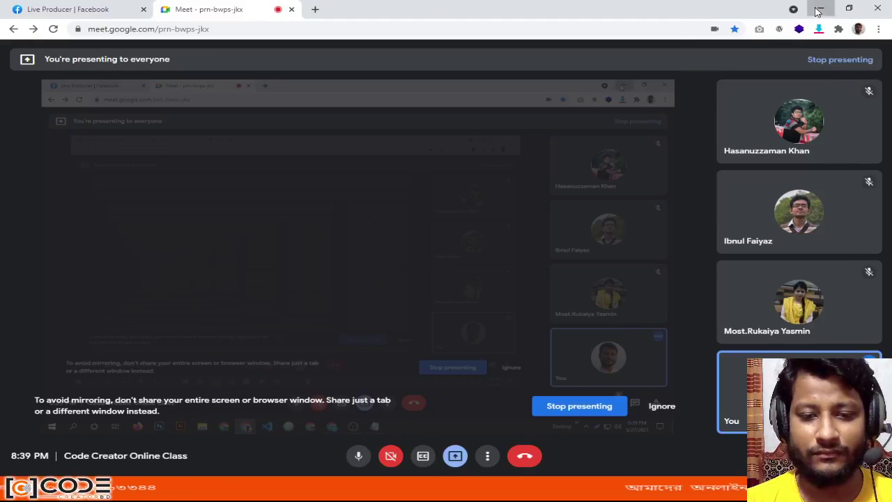
click(818, 9)
click(747, 56)
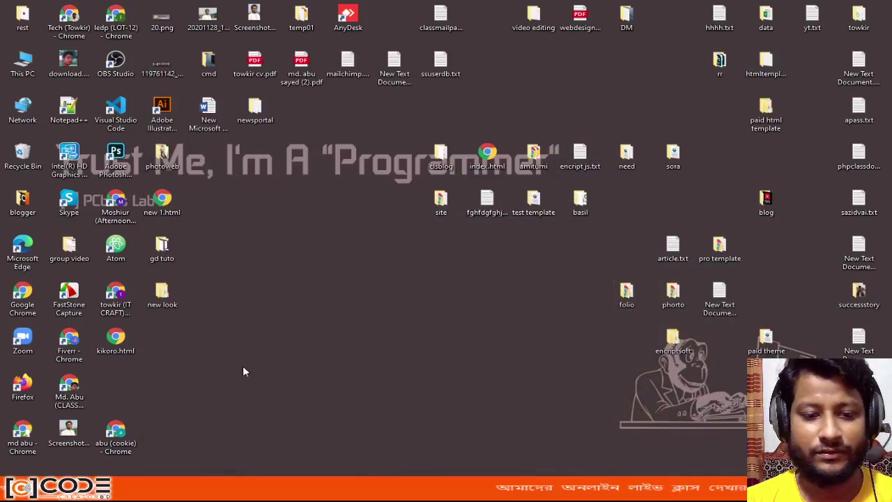
right_click(354, 282)
click(380, 314)
right_click(334, 275)
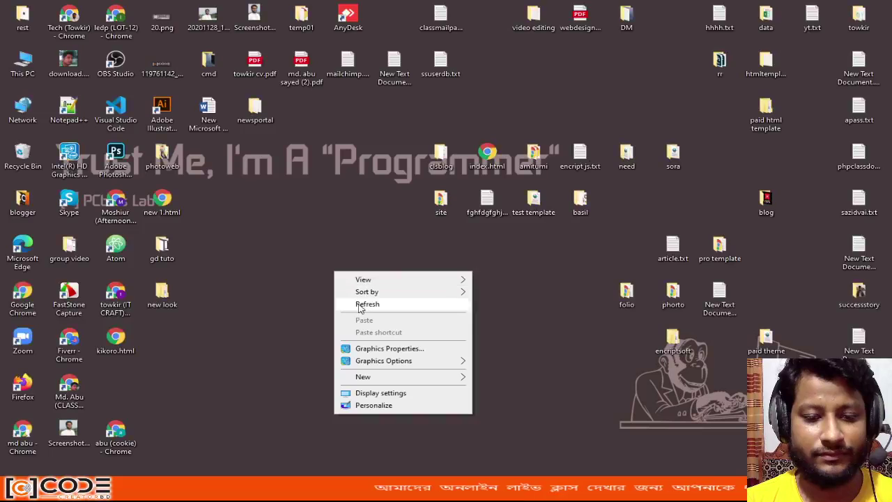
click(367, 302)
- Extract SEO Blogger Template.zip in place inside the Premium Blogger template folder of the desktop folder new look
double_click(168, 308)
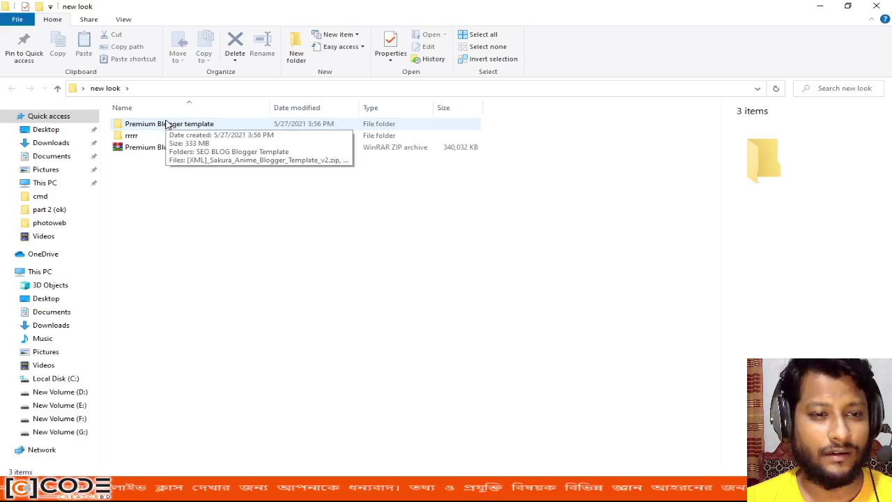
double_click(141, 126)
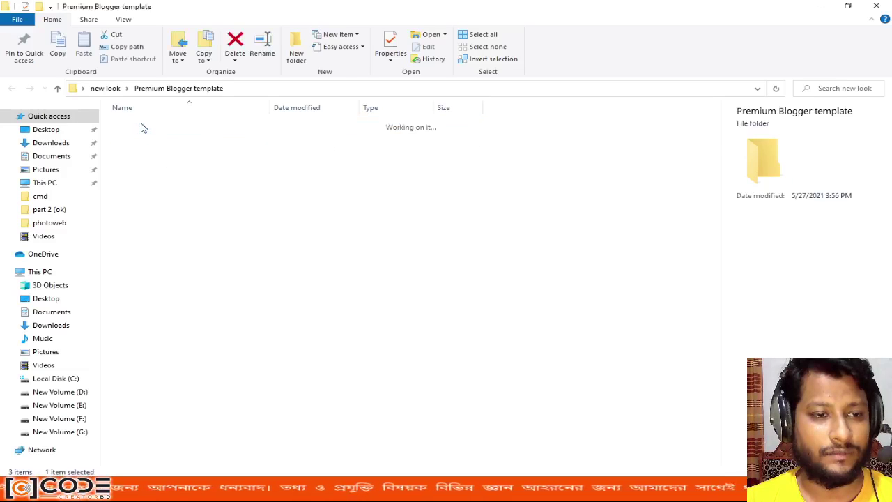
scroll(168, 313, down, 10)
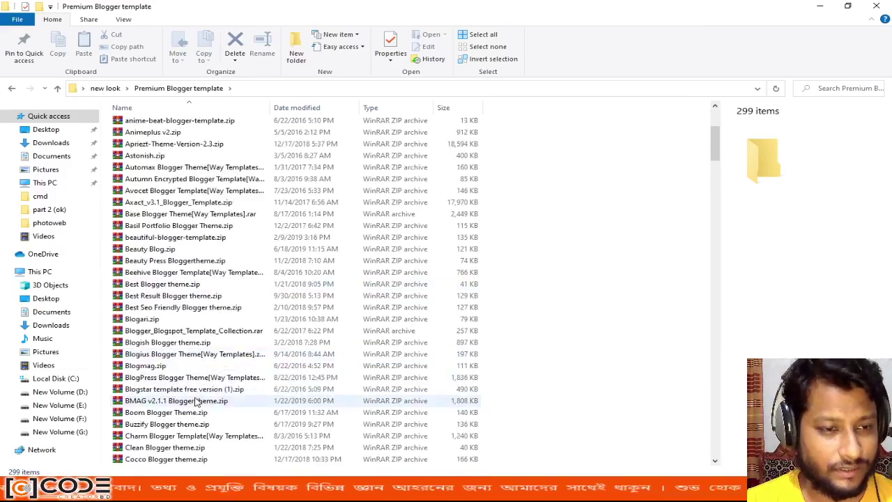
scroll(196, 401, down, 20)
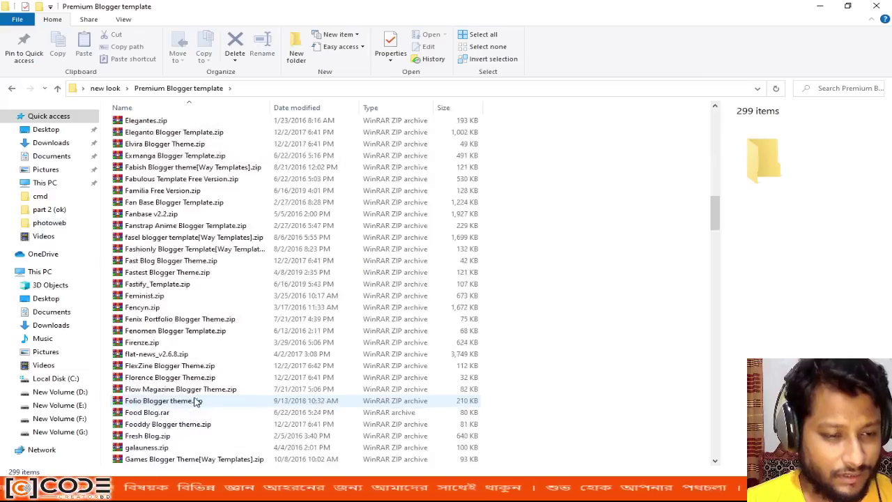
scroll(196, 404, down, 20)
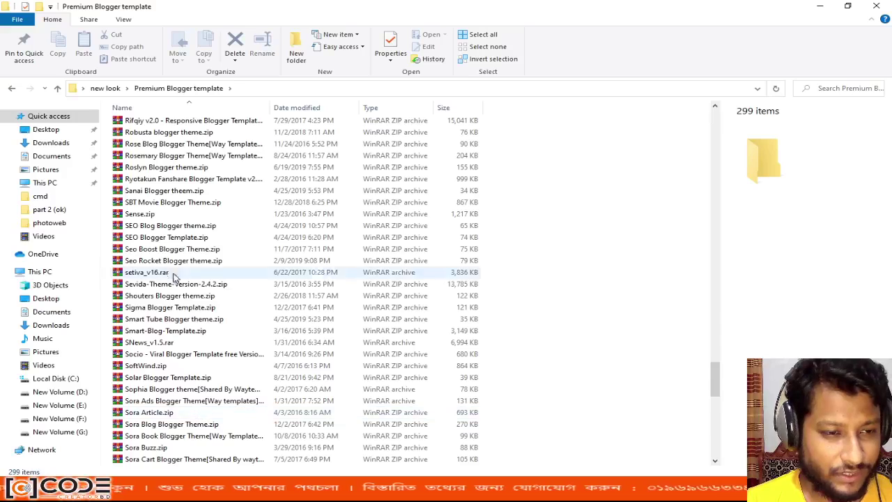
right_click(176, 238)
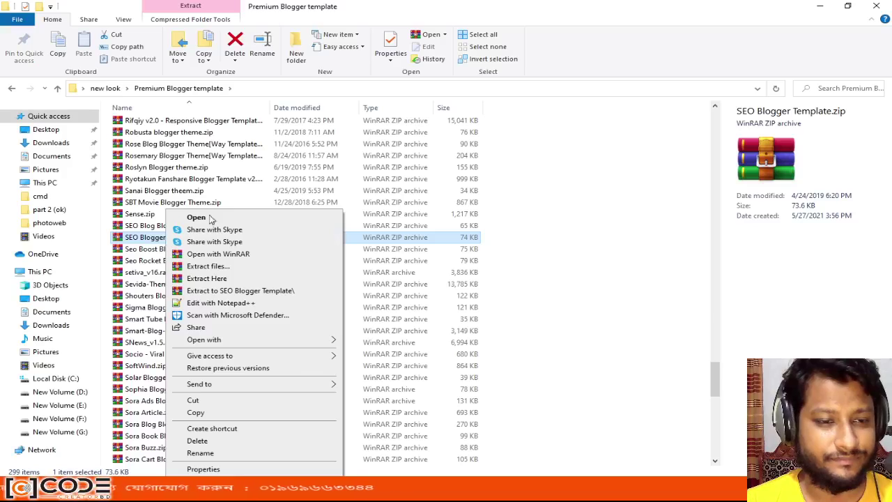
click(206, 279)
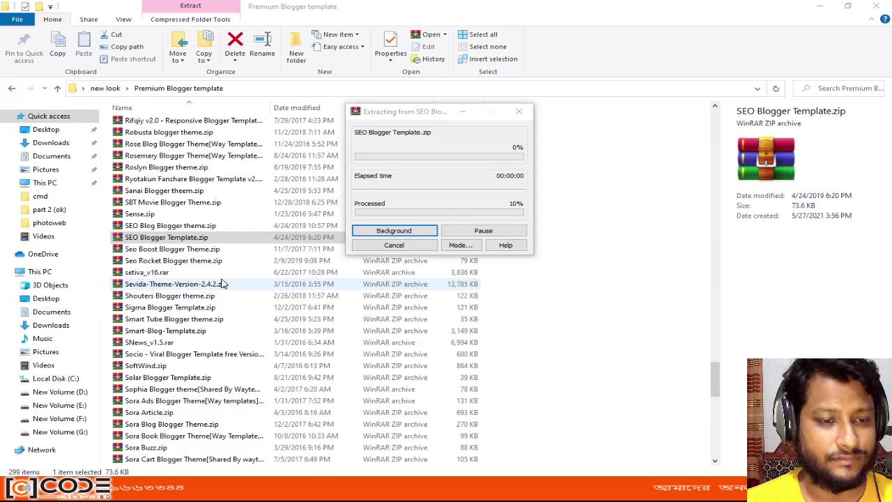
click(539, 158)
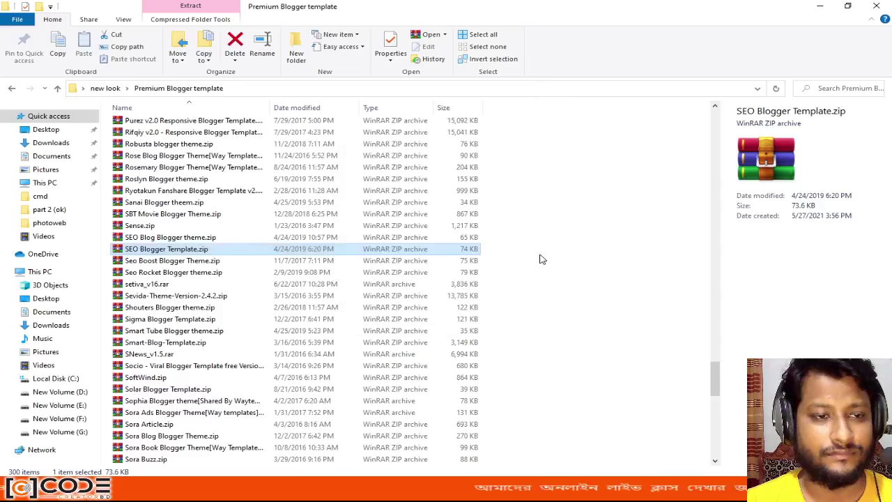
- Copy the SEO BLOG Blogger Template folder from the Premium Blogger template folder and close the window
scroll(542, 259, up, 20)
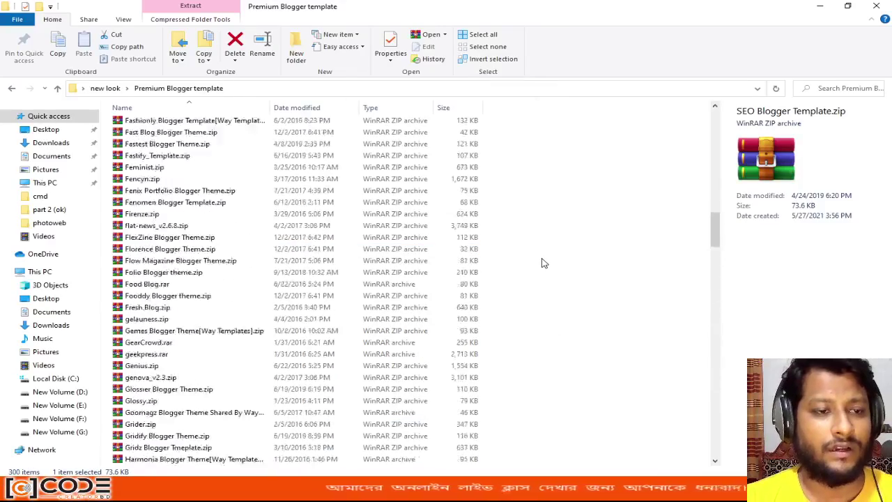
scroll(544, 263, up, 20)
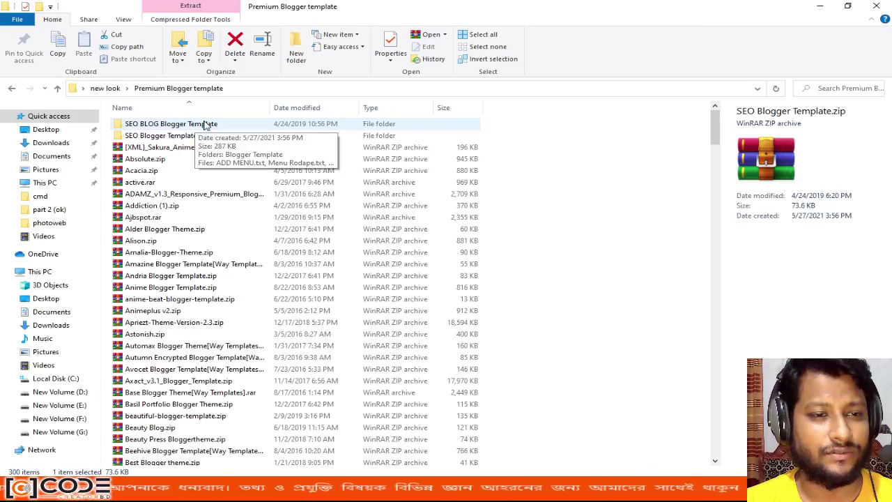
click(172, 124)
right_click(173, 124)
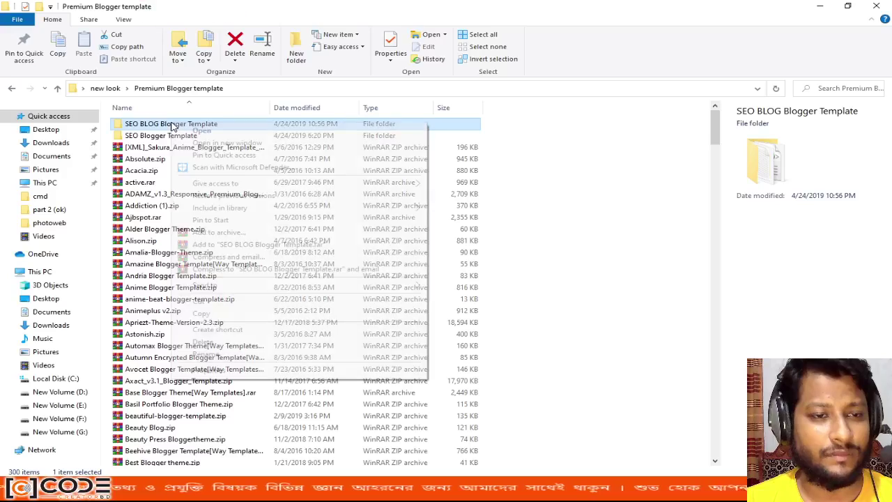
click(200, 312)
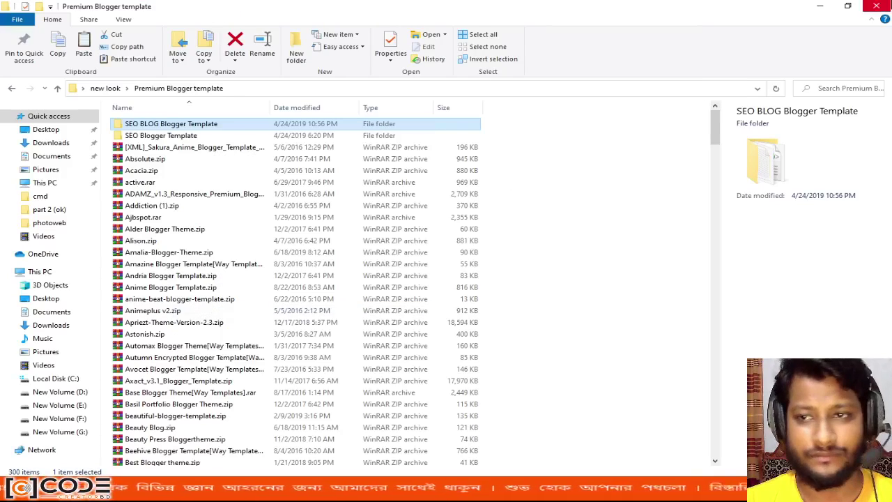
click(876, 5)
- Create a new folder named cls05 on the desktop
right_click(362, 308)
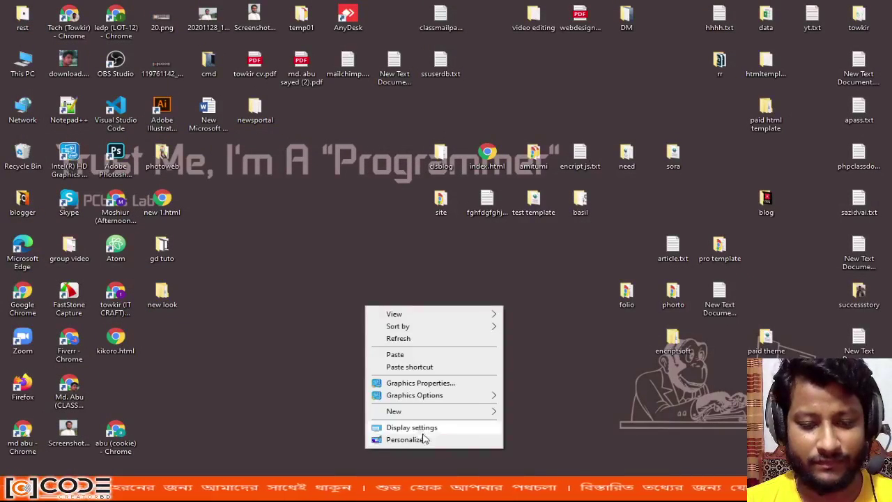
mouse_move(432, 414)
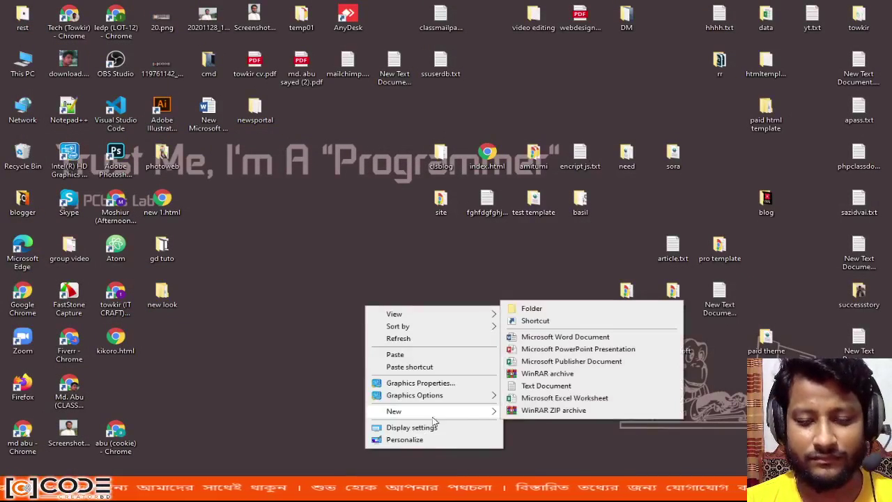
click(533, 309)
text(cls)
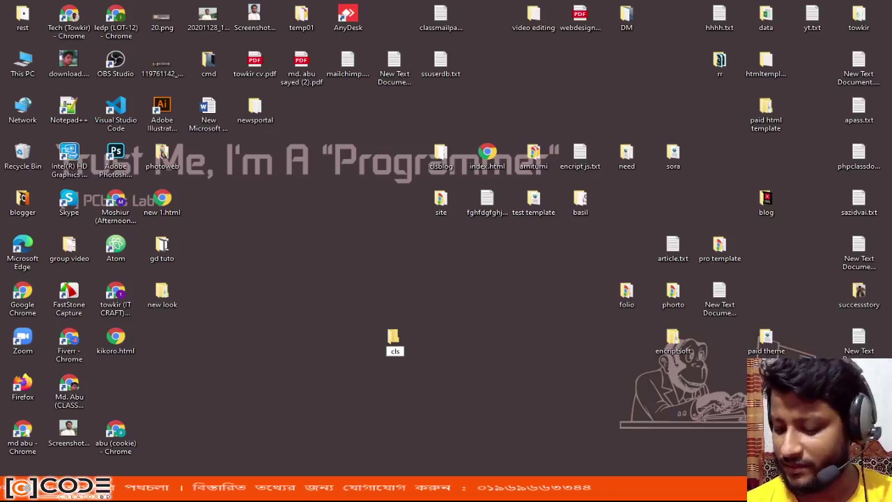
text(05)
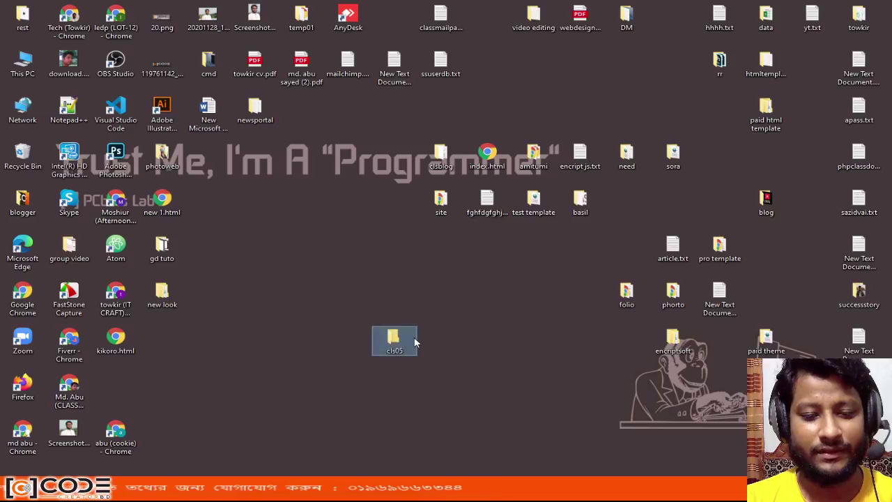
- Paste the copied SEO BLOG Blogger Template folder into the cls05 folder
double_click(413, 336)
right_click(313, 256)
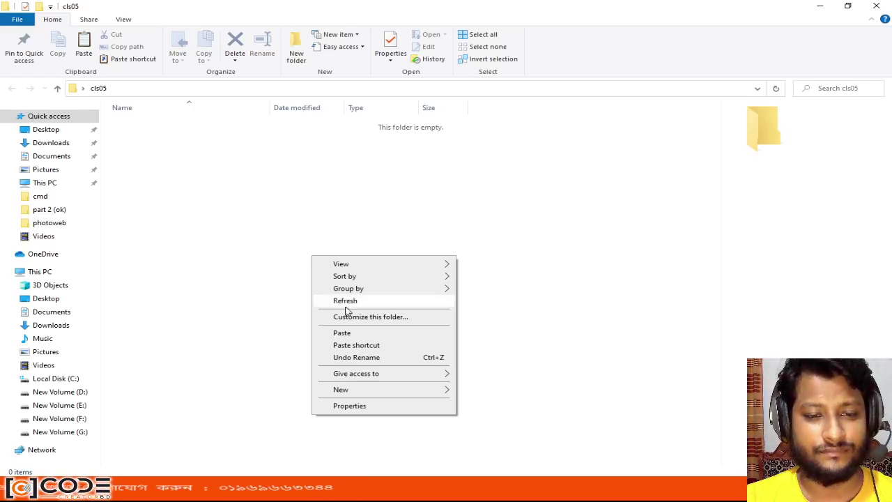
click(350, 337)
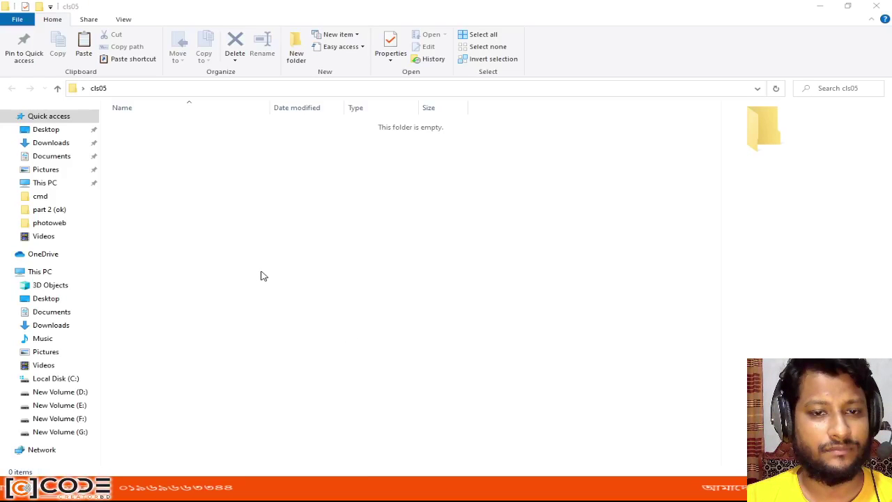
click(382, 338)
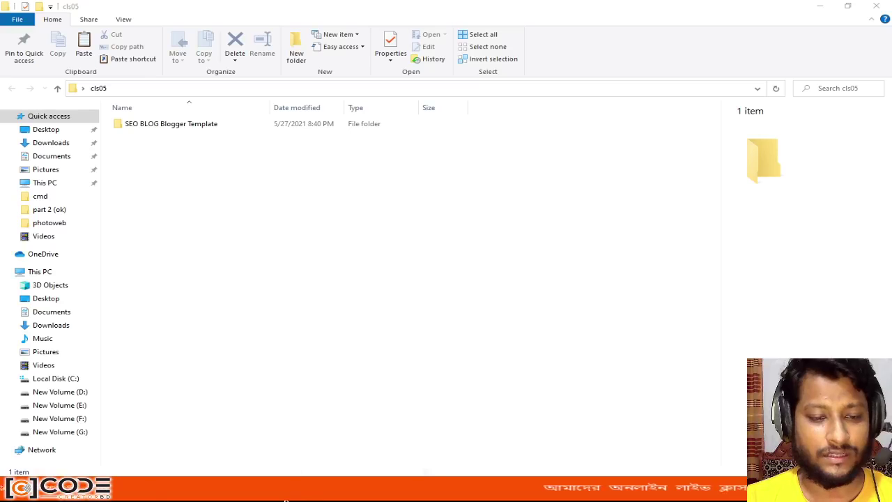
- Switch to the Google Meet call, admit the waiting participant, and minimize the call window
mouse_move(285, 499)
click(243, 445)
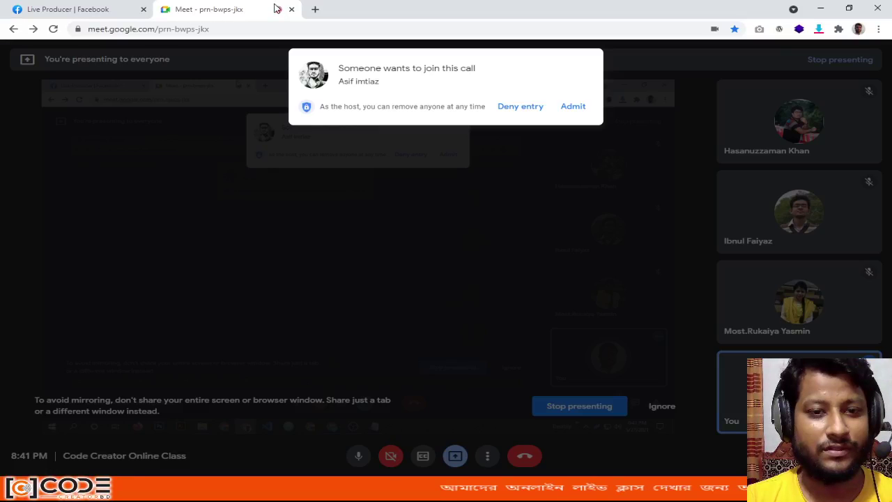
click(576, 108)
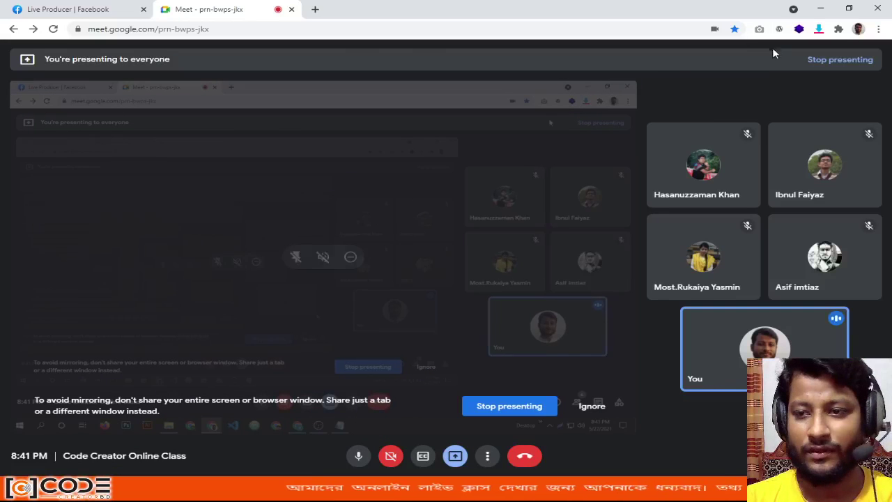
click(820, 10)
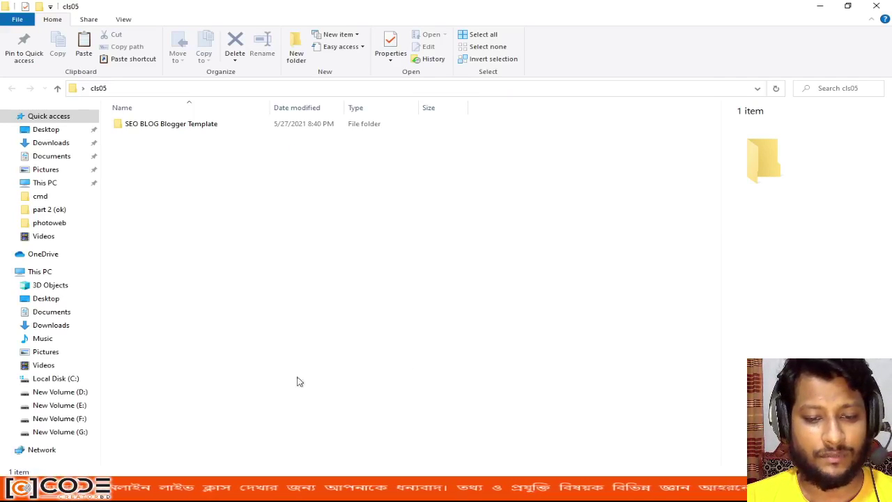
- Examine the contents of SEO BLOG Blogger Template in cls05 and its Blogger Template subfolder, returning to the parent folder
click(194, 128)
double_click(194, 128)
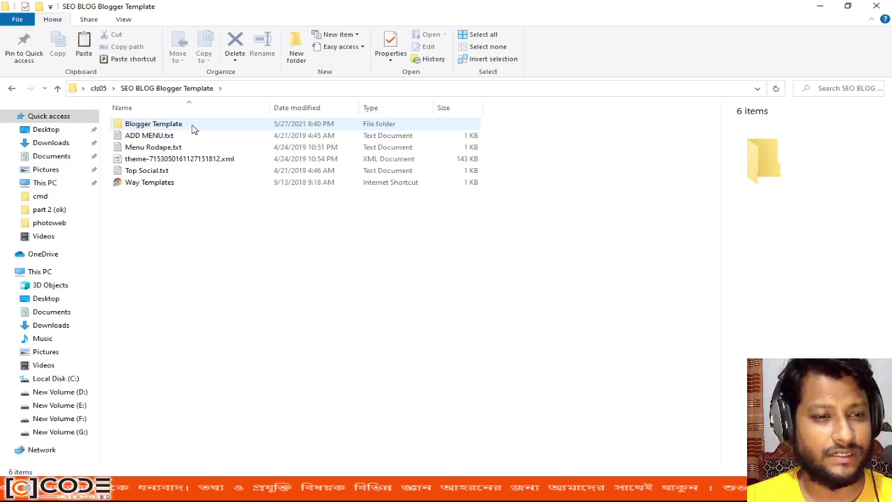
double_click(149, 127)
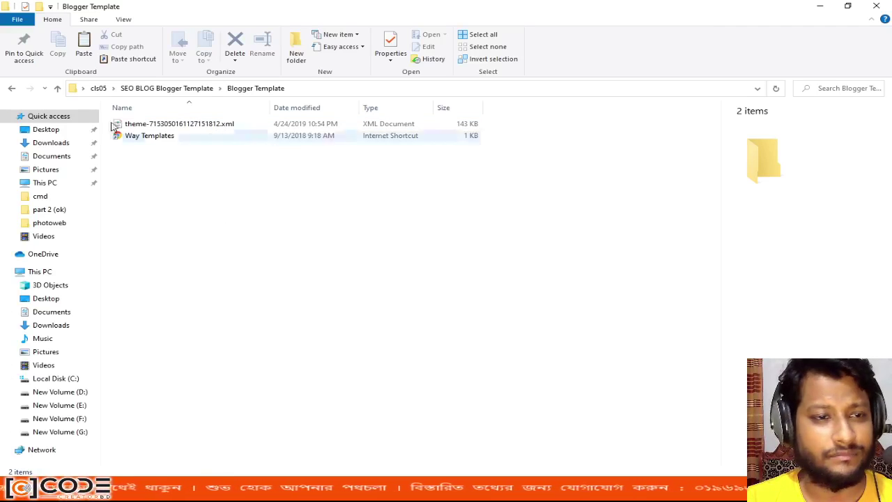
click(58, 88)
click(58, 88)
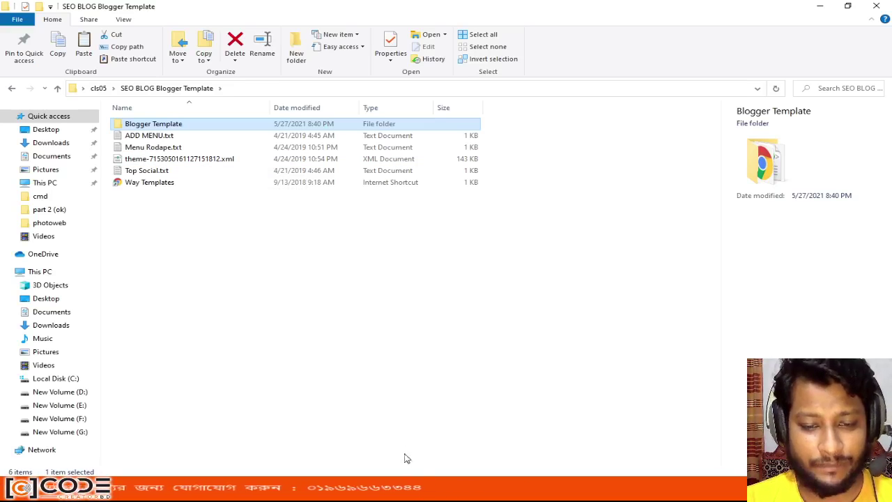
- Switch to Blogger in the browser, open the blog's theme settings, and start a theme restore from a file
key(alt+Tab)
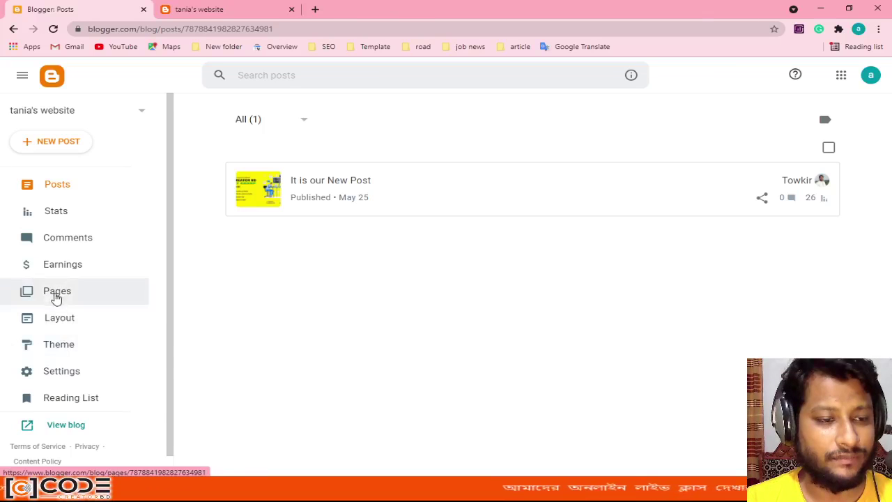
click(60, 349)
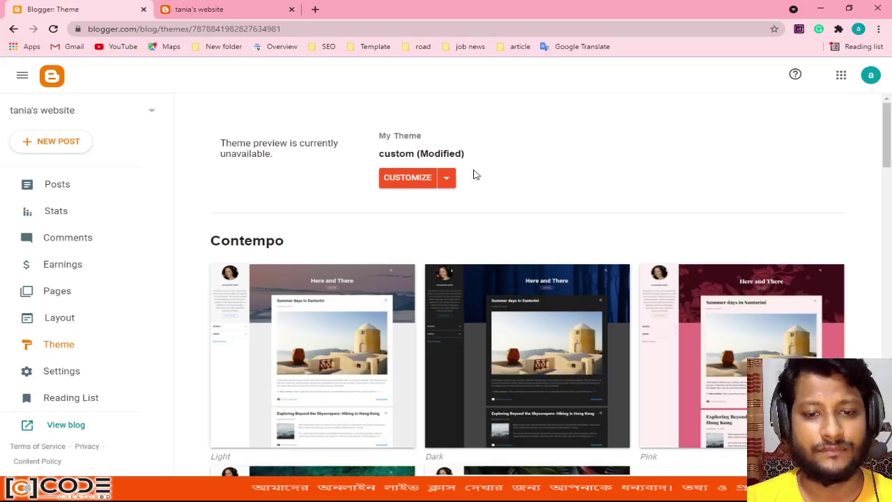
click(447, 179)
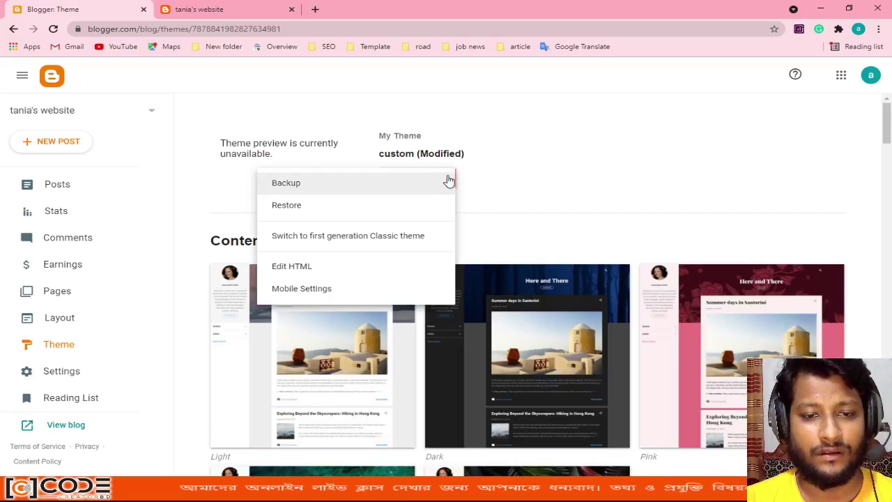
click(310, 212)
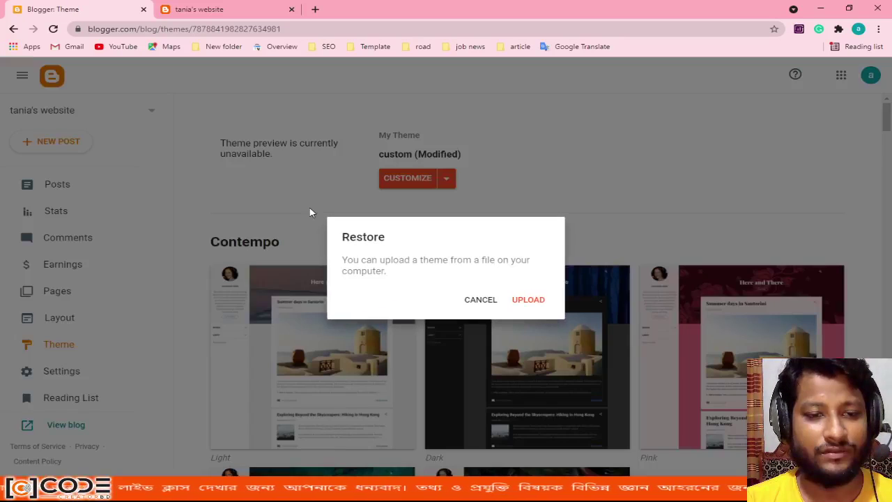
click(529, 300)
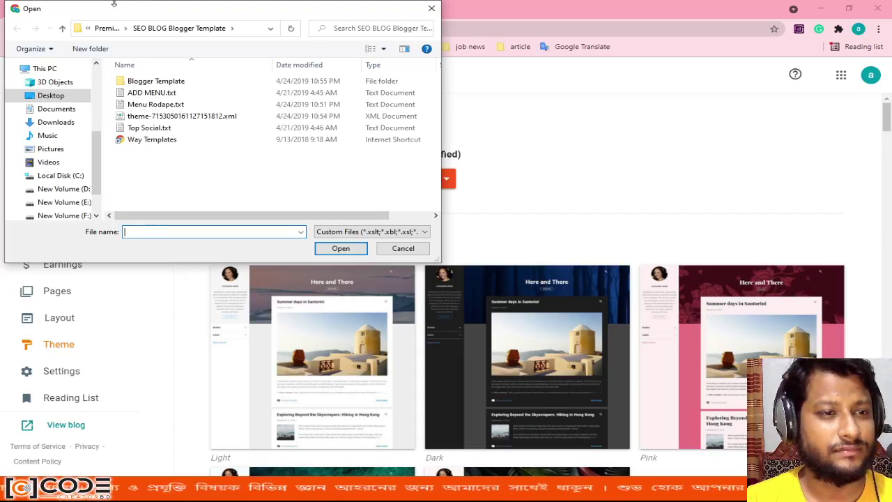
- Upload theme-7153050161127151812.xml from the SEO BLOG Blogger Template folder in the desktop's cls05 folder as the blog's theme
click(50, 95)
scroll(213, 104, down, 2)
scroll(314, 149, up, 2)
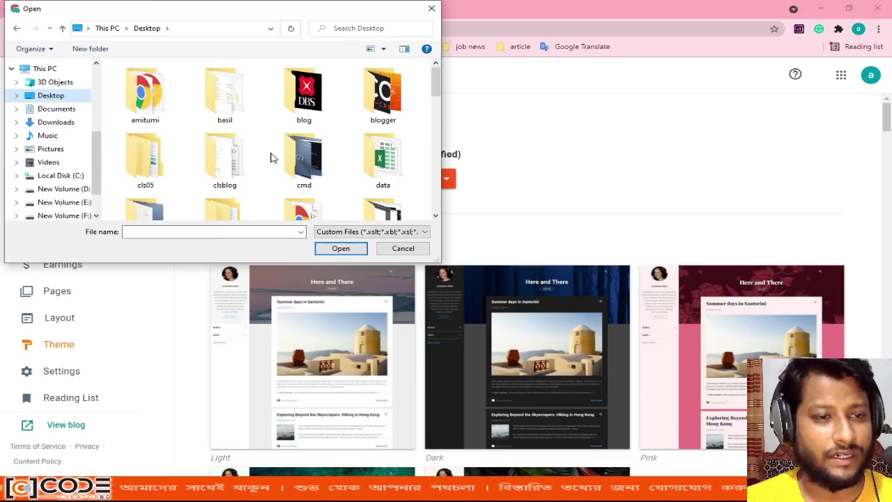
scroll(271, 157, down, 3)
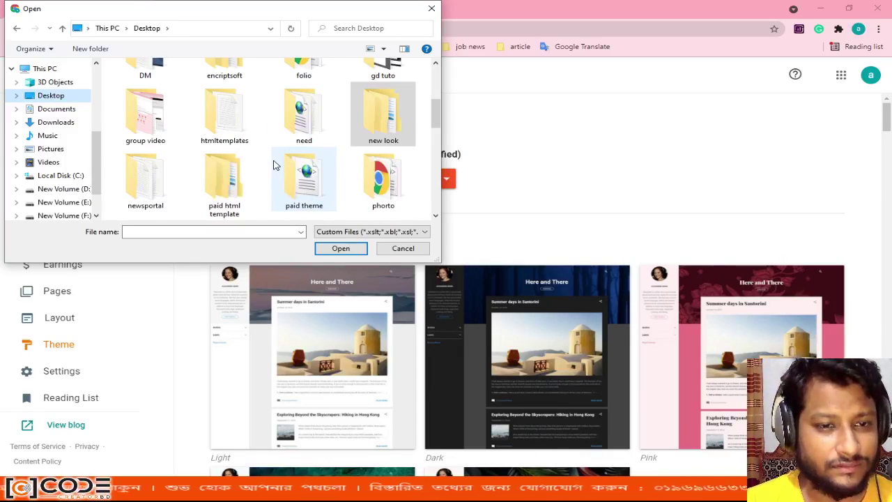
scroll(346, 161, down, 1)
scroll(279, 177, down, 1)
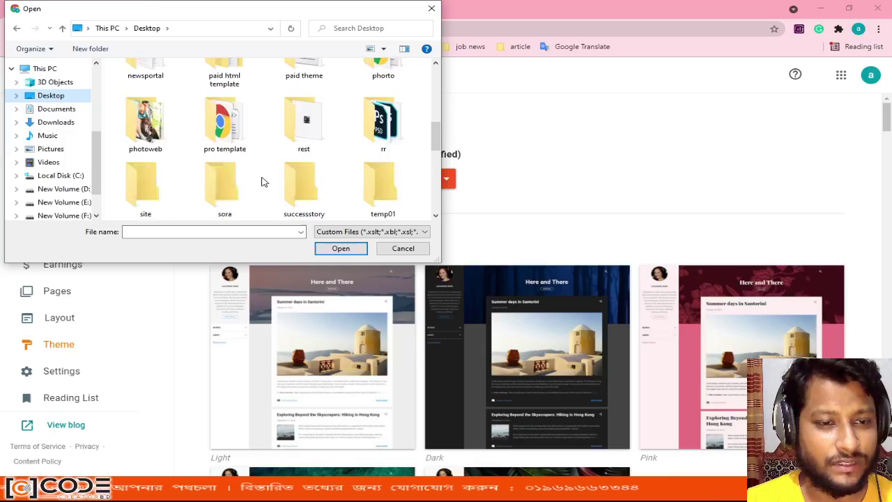
scroll(262, 181, down, 1)
scroll(262, 181, down, 5)
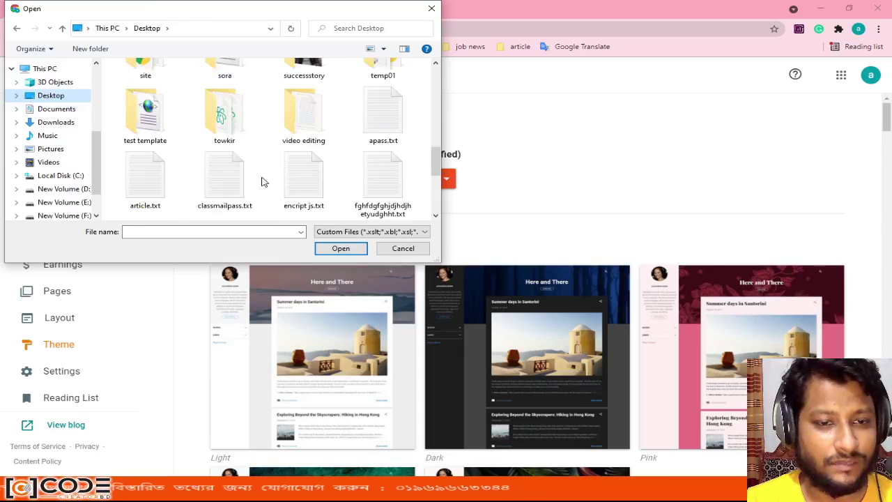
scroll(262, 181, up, 10)
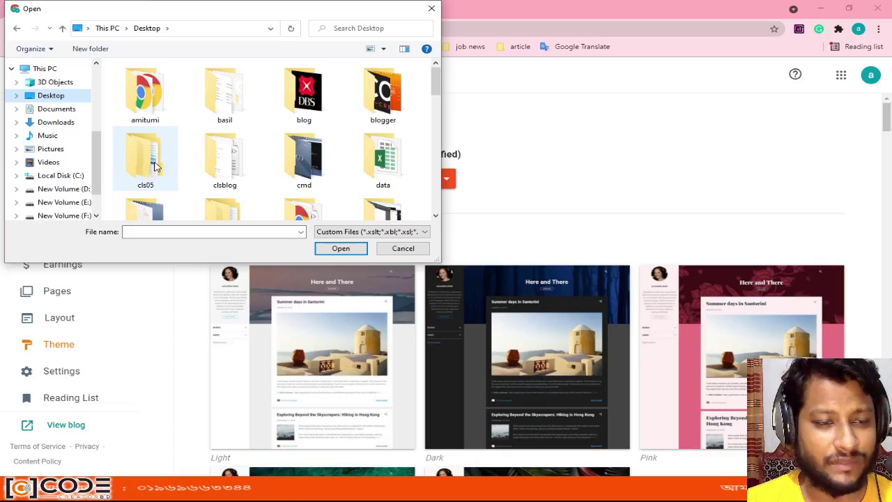
double_click(155, 165)
double_click(150, 82)
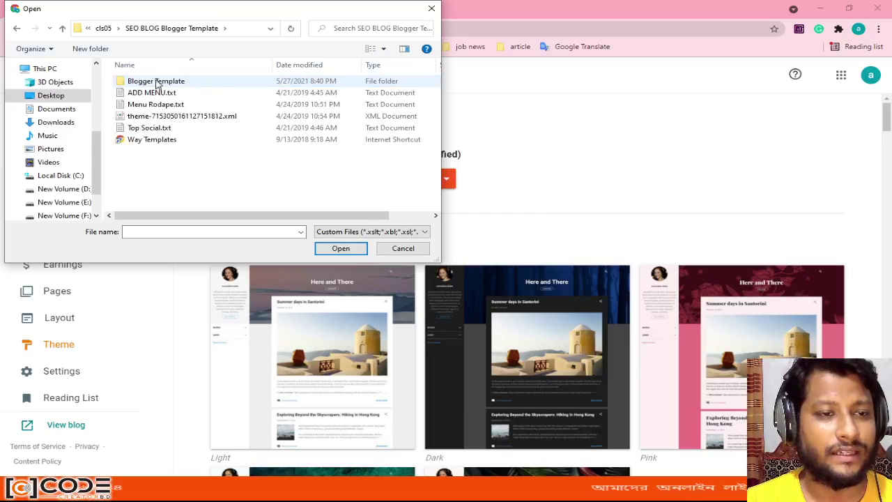
click(201, 116)
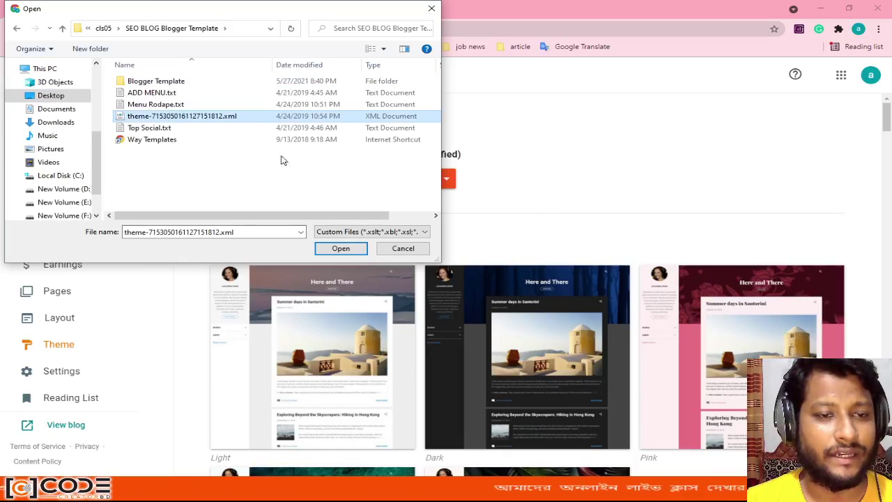
click(340, 249)
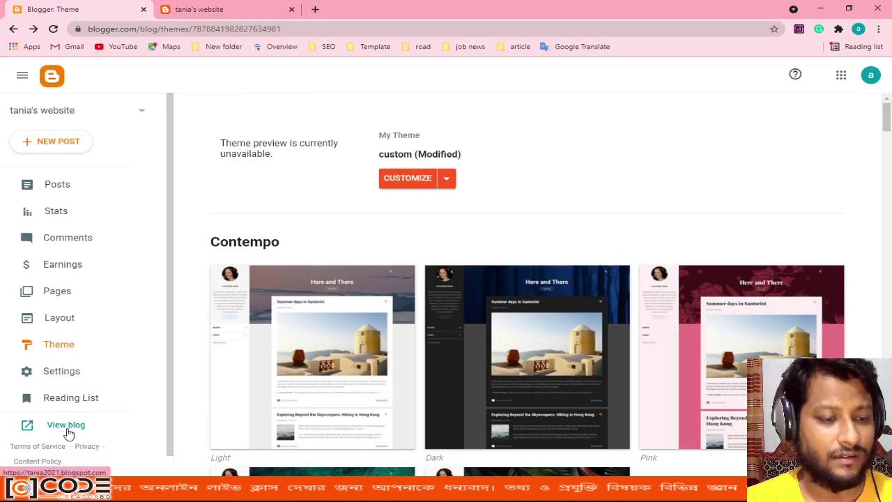
- Examine the live blog's home page with the uploaded theme, from the header down to the sidebar widgets
click(376, 11)
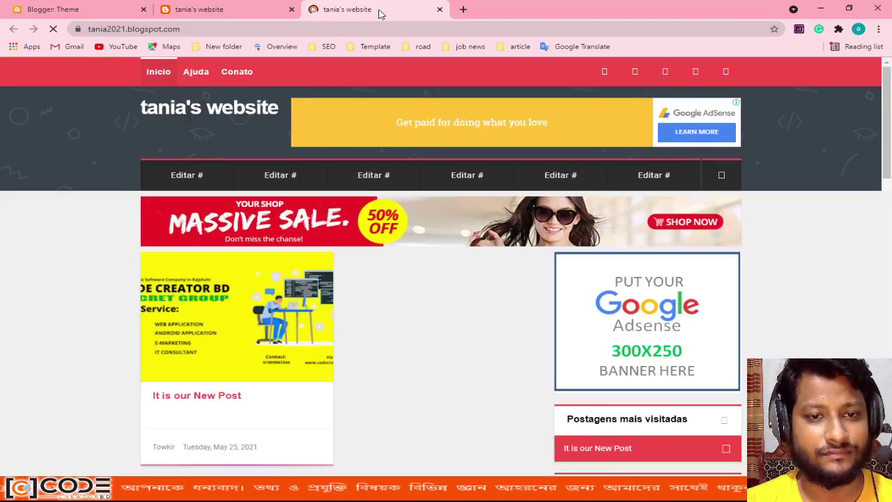
scroll(372, 306, down, 5)
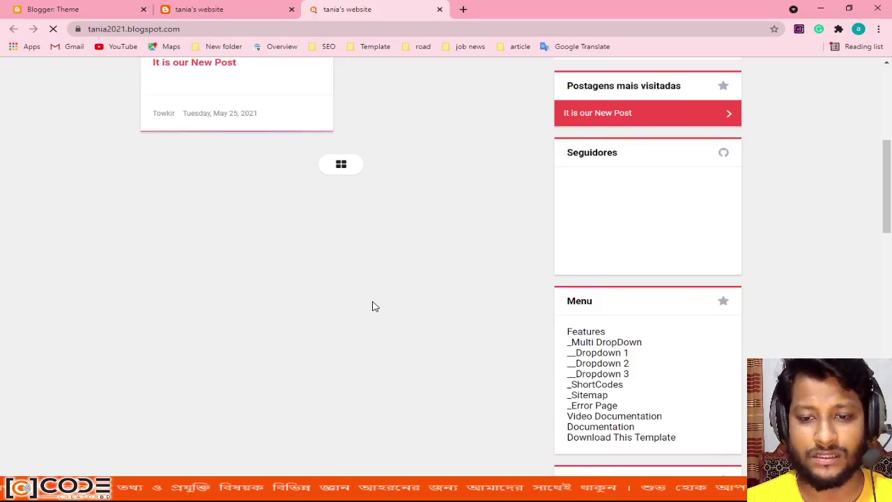
scroll(372, 307, up, 5)
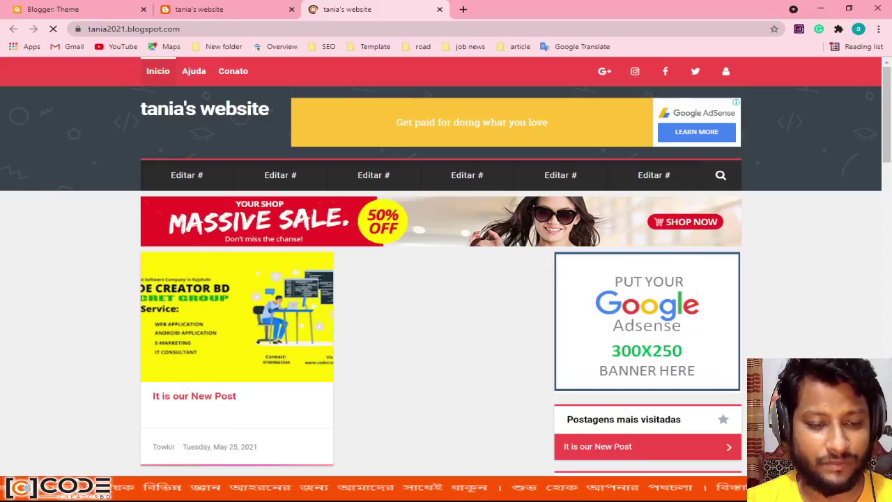
- Close the file manager window showing cls05 and minimize the browser to reach the desktop
key(alt+Tab)
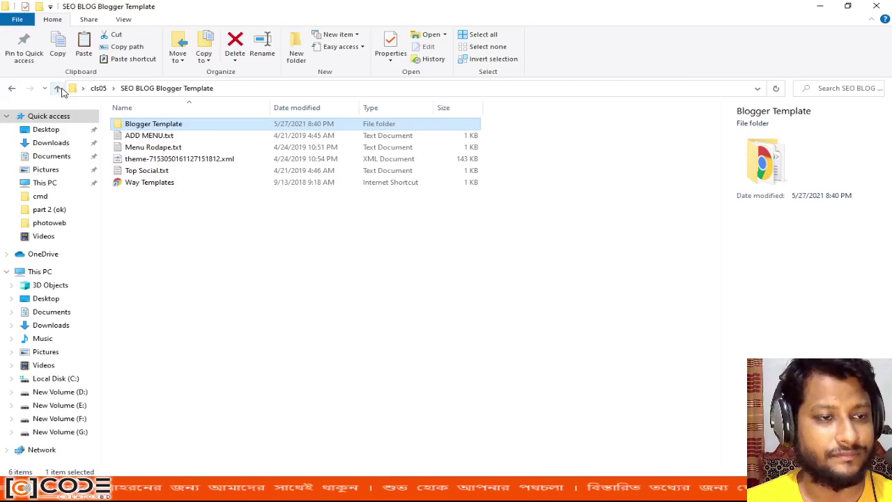
click(59, 89)
click(59, 90)
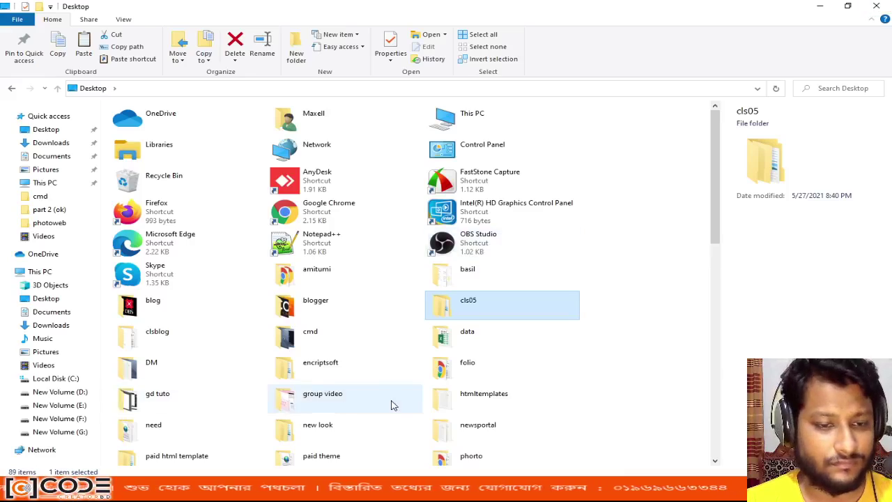
scroll(392, 404, down, 6)
scroll(418, 370, up, 1)
click(876, 5)
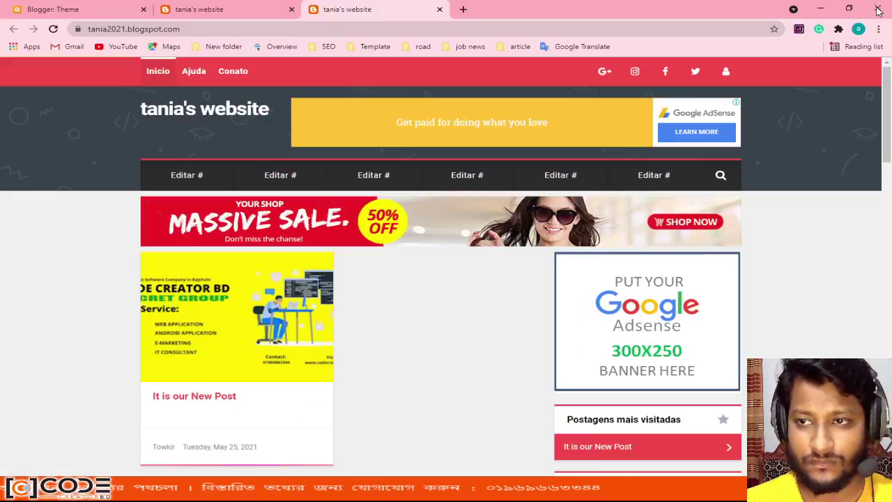
click(819, 7)
- Copy Cool Mag.zip from the Premium Blogger template folder inside the desktop's new look folder
double_click(162, 292)
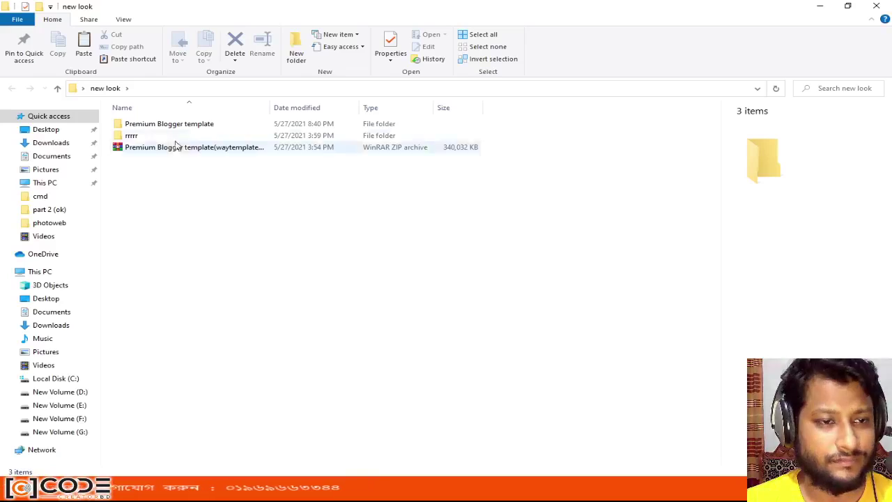
double_click(154, 127)
scroll(234, 411, down, 4)
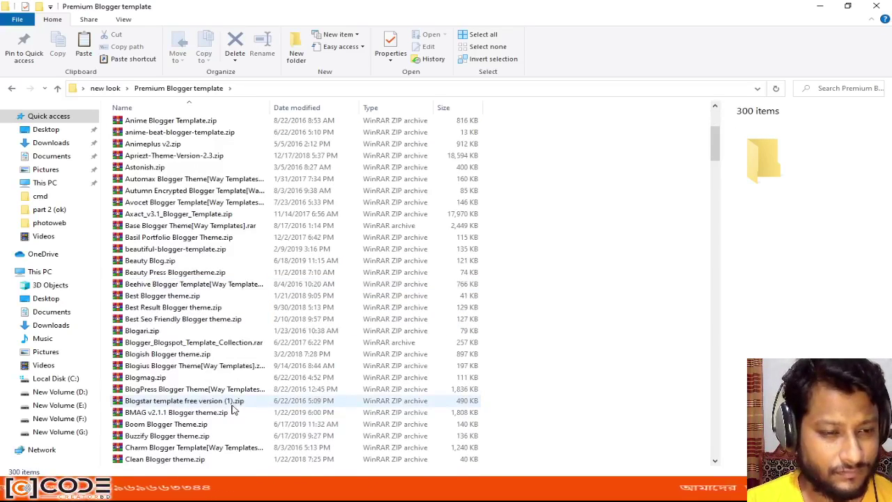
scroll(234, 411, down, 6)
scroll(233, 410, down, 5)
scroll(235, 409, up, 4)
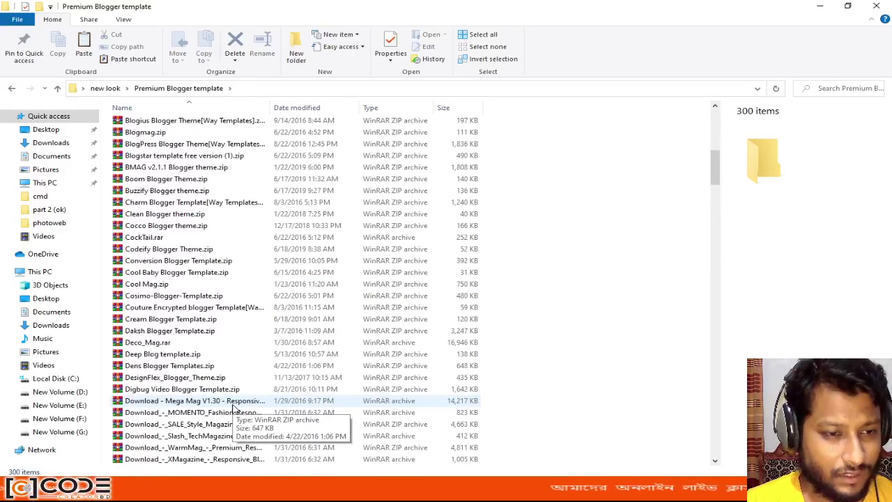
click(161, 284)
right_click(159, 284)
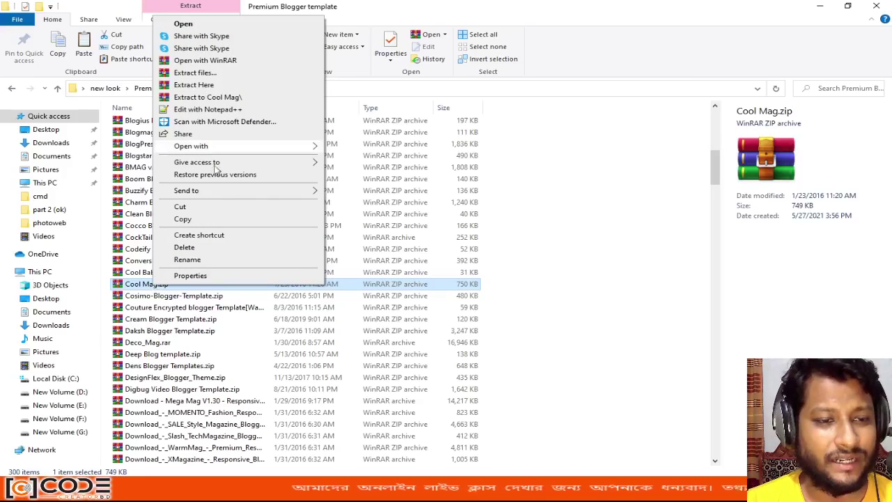
click(199, 220)
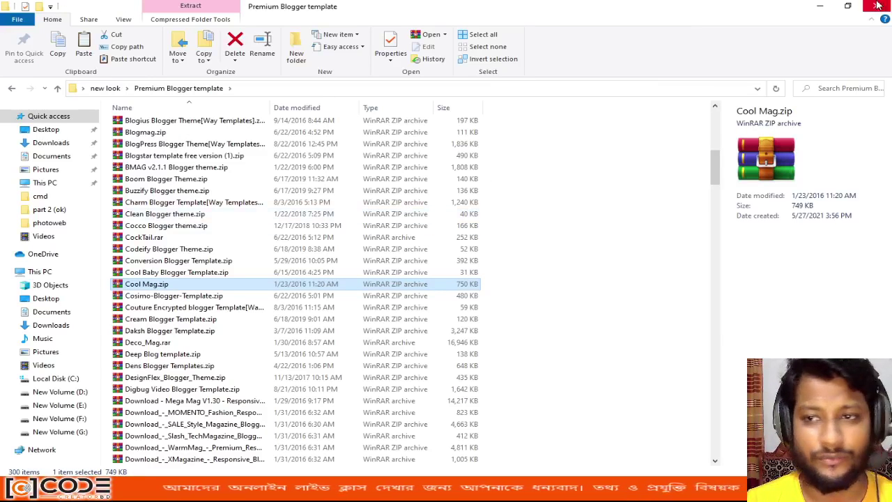
- Close the template collection and paste the copied Cool Mag.zip into the desktop's cls05 folder
click(875, 6)
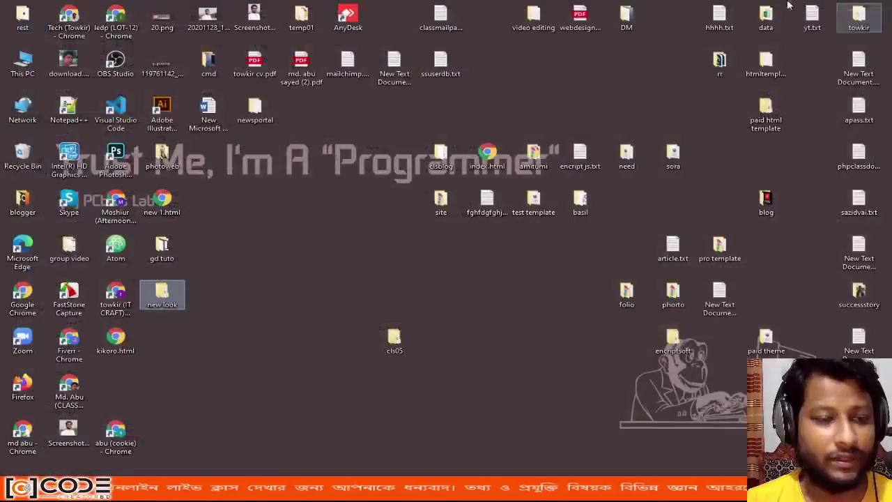
double_click(400, 341)
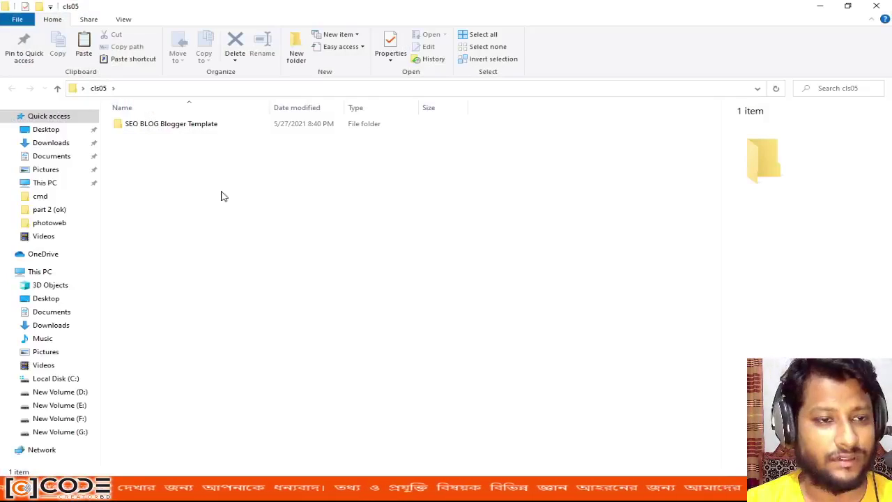
right_click(221, 195)
click(270, 269)
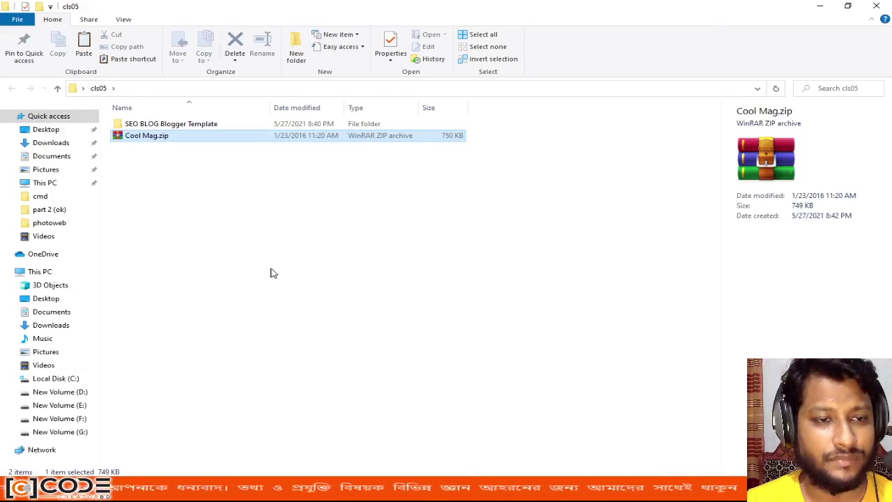
- Delete the SEO BLOG Blogger Template folder from cls05
click(138, 126)
right_click(138, 125)
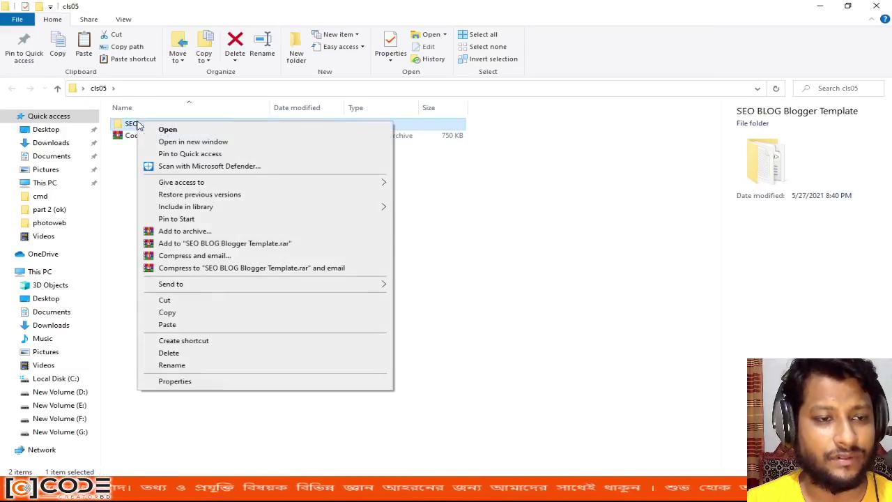
click(189, 353)
- Extract Cool Mag.zip directly into the cls05 folder
right_click(175, 127)
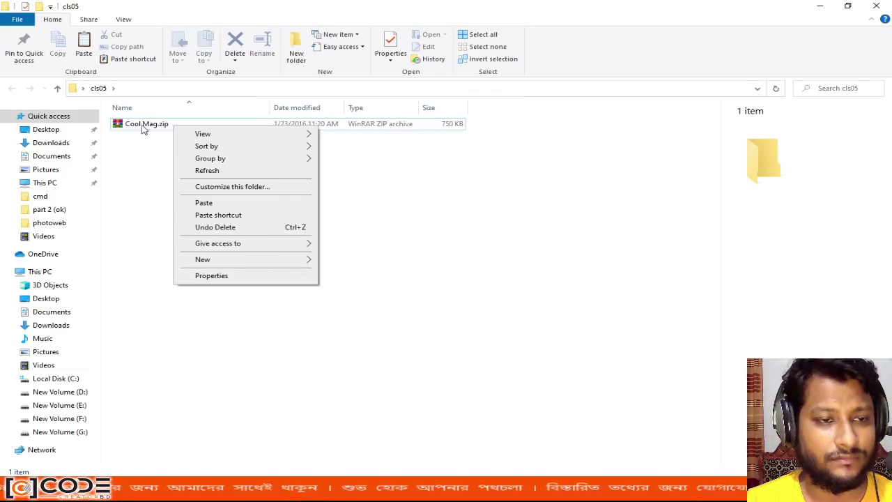
click(143, 126)
right_click(143, 127)
click(188, 194)
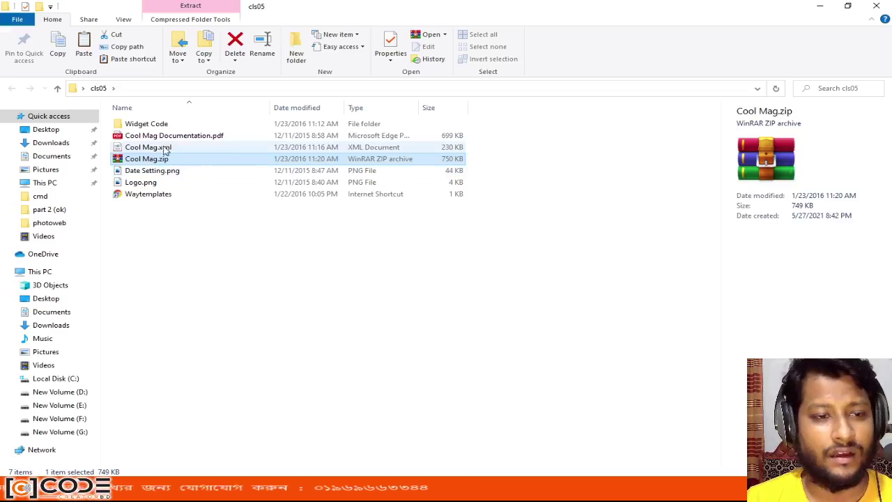
- Delete the Cool Mag.zip archive from cls05 and refresh the folder
right_click(141, 162)
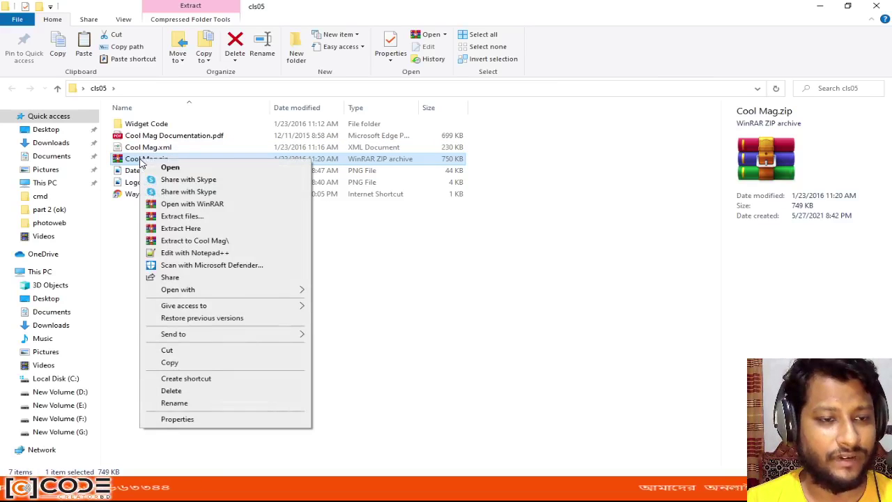
click(179, 390)
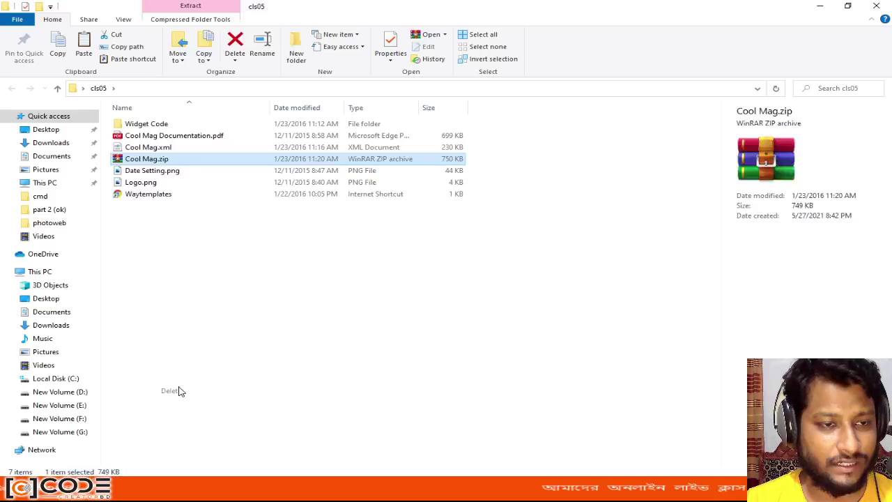
right_click(254, 257)
click(284, 299)
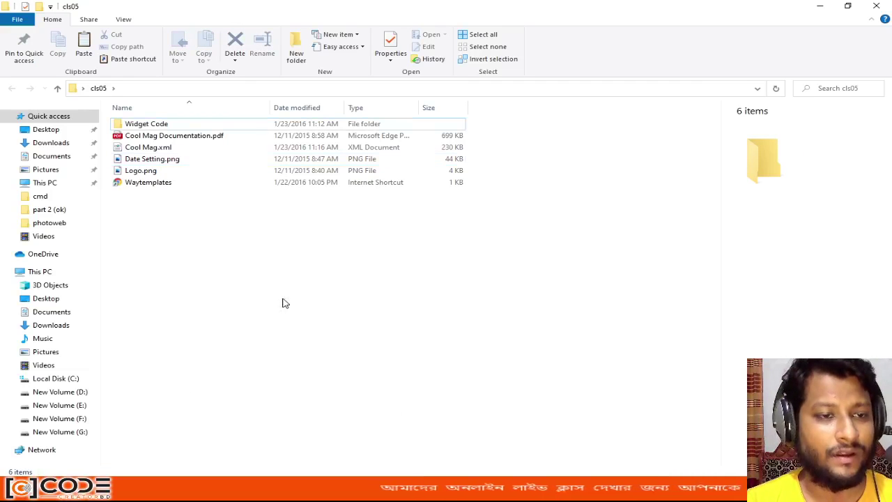
click(160, 149)
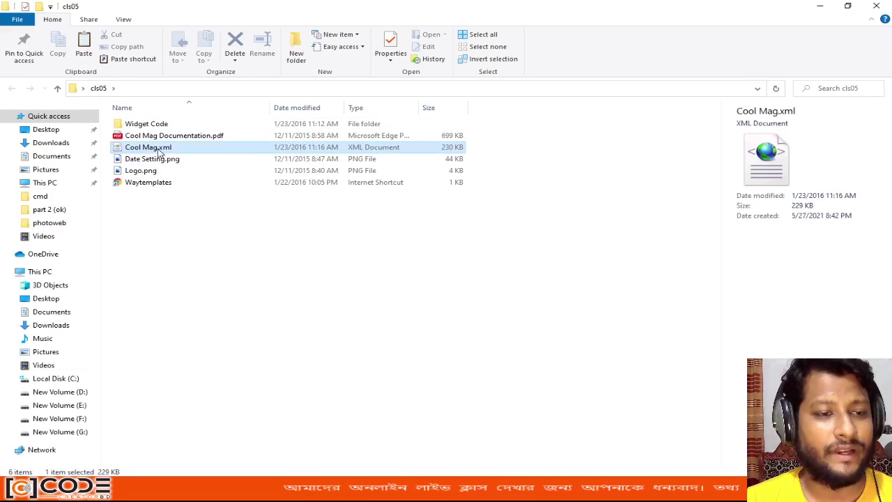
right_click(271, 260)
click(289, 300)
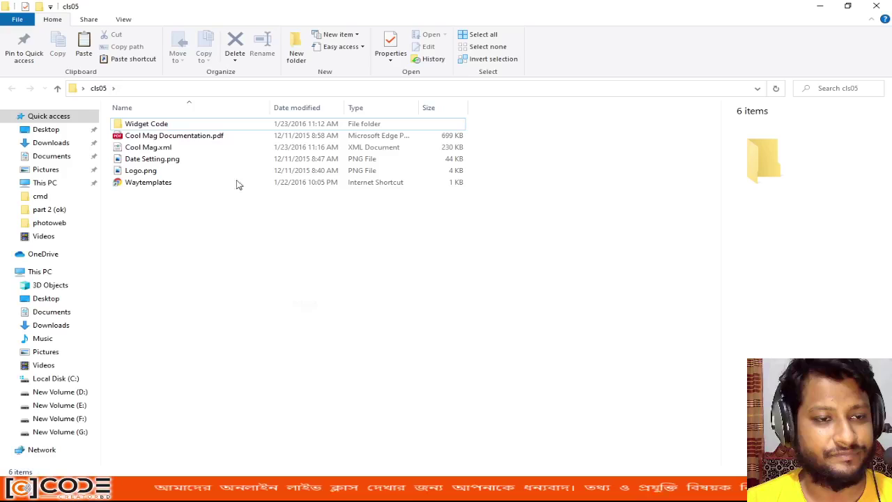
- Switch to Chrome and restore the blog's theme in Blogger by uploading Cool Mag.xml from the desktop's cls05 folder
click(144, 148)
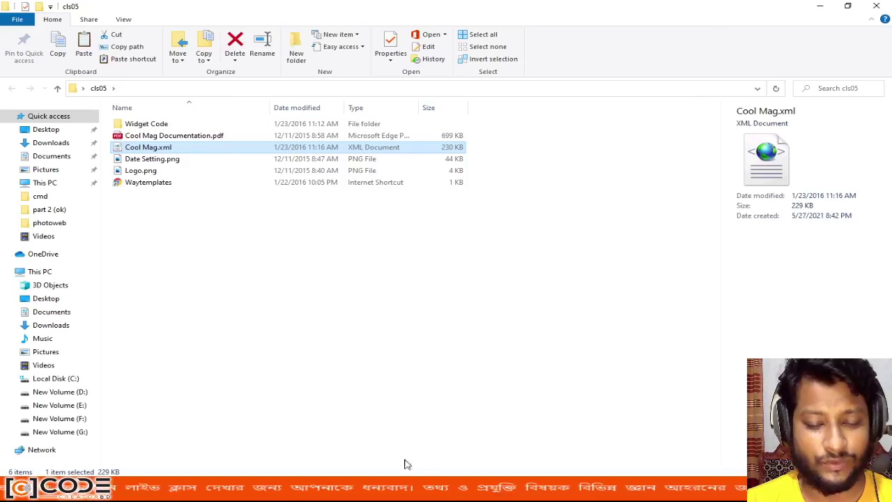
key(alt+Tab)
click(227, 6)
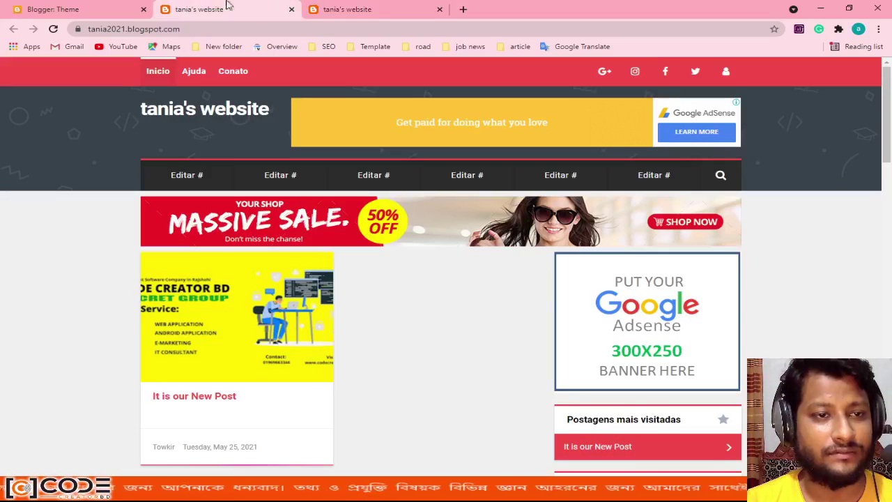
click(77, 10)
click(442, 181)
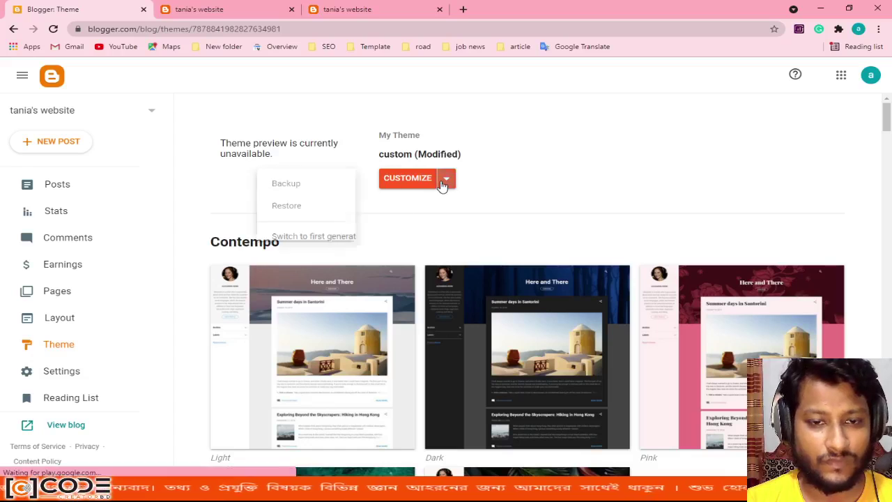
click(306, 207)
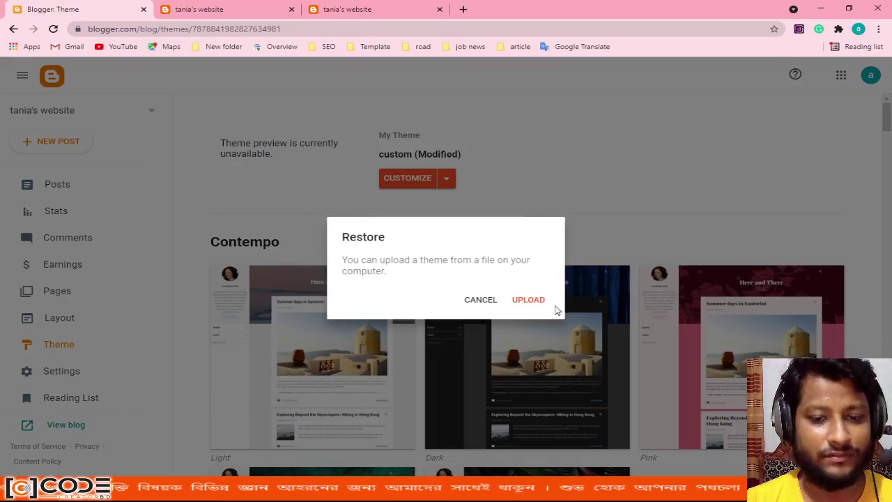
click(523, 300)
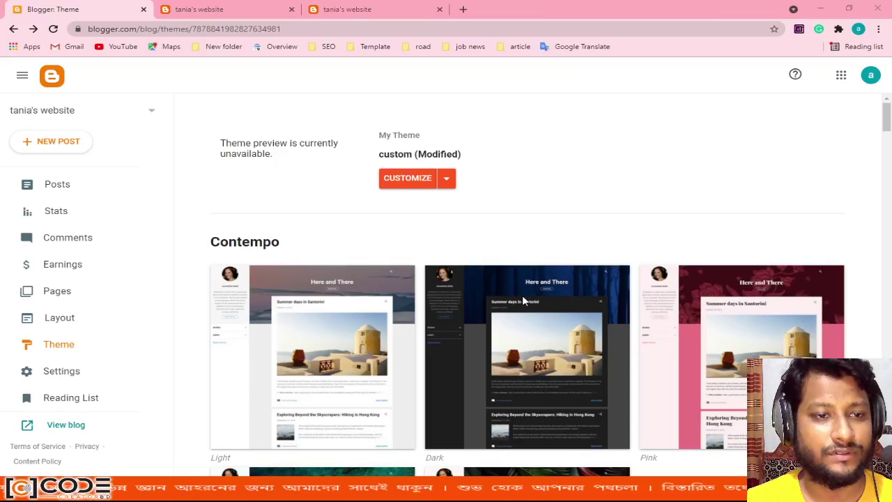
click(69, 95)
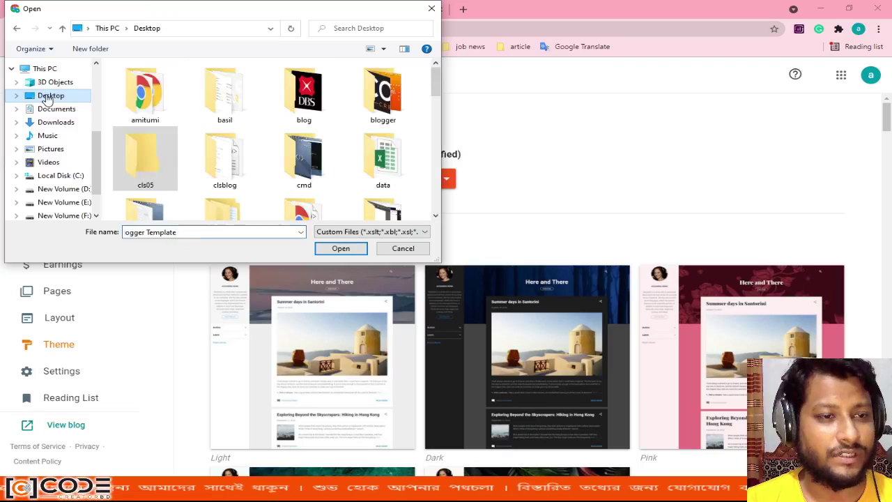
double_click(157, 153)
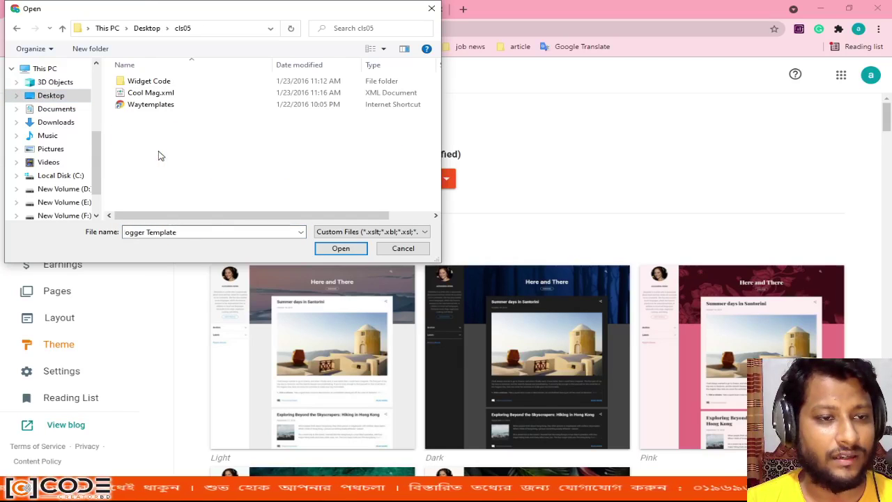
click(151, 93)
click(341, 248)
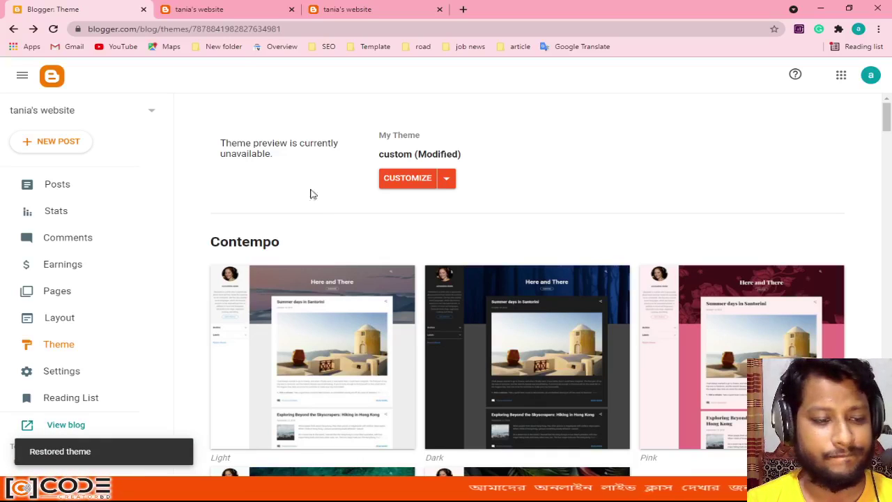
- Reload the live blog and examine the Cool Mag layout from header to footer
click(224, 9)
click(53, 29)
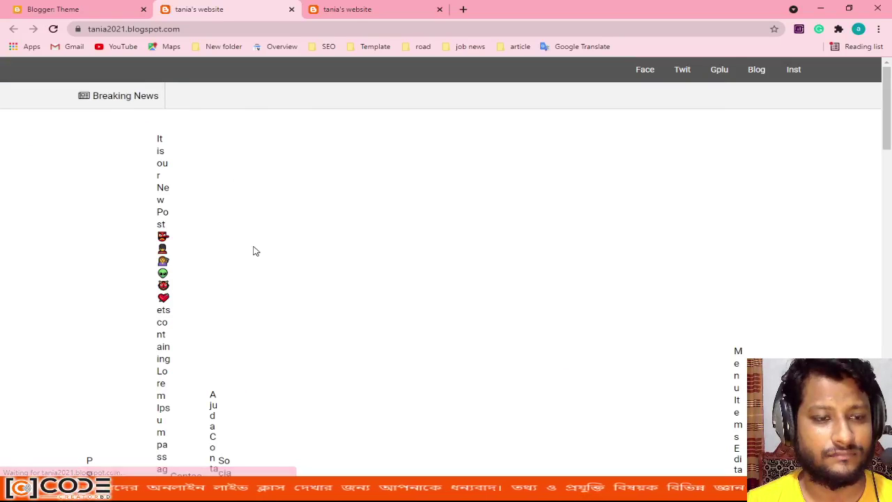
scroll(253, 251, down, 3)
scroll(254, 250, down, 1)
scroll(254, 251, down, 10)
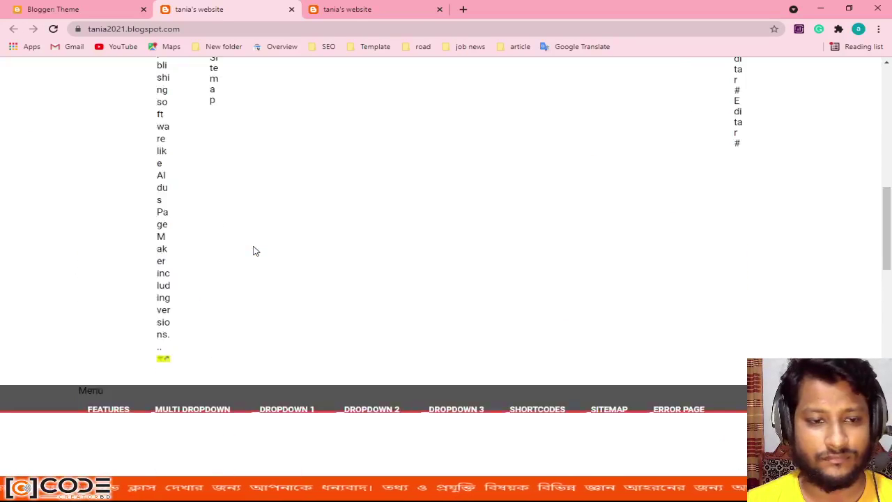
scroll(253, 251, down, 2)
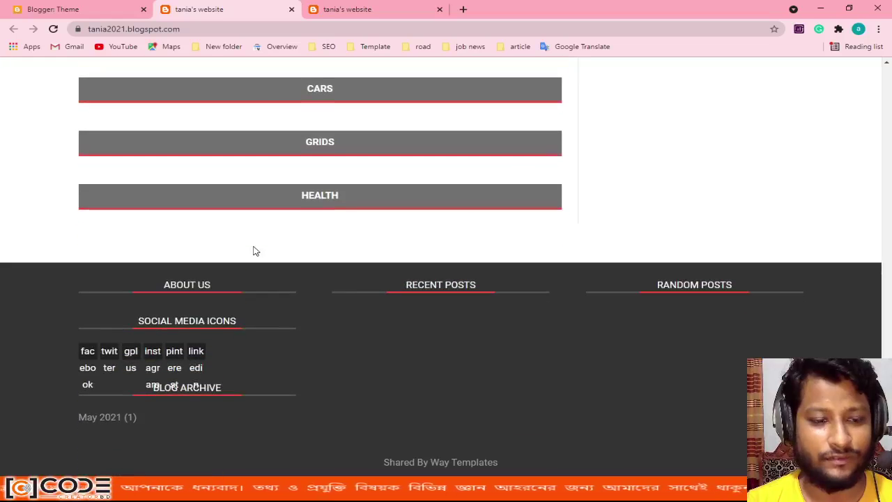
scroll(253, 250, up, 8)
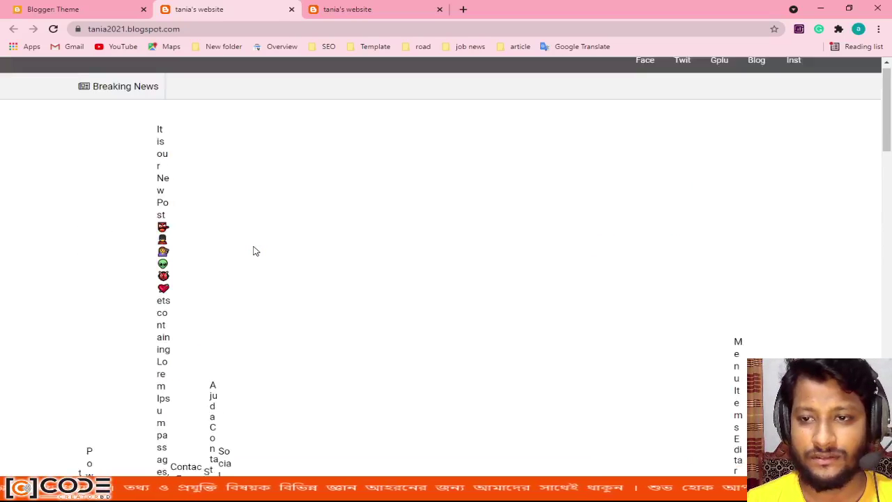
- Refresh the Blogger Theme page, reload the live blog again and recheck its header, post sections and sidebar
click(109, 8)
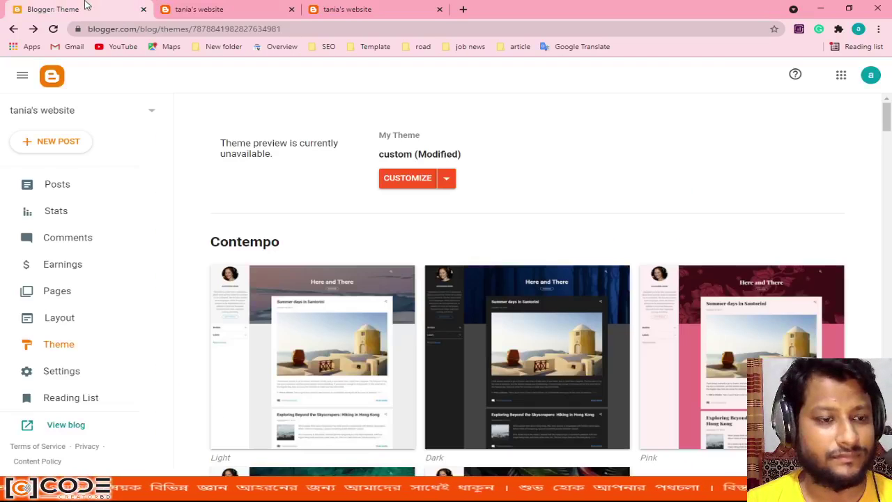
click(53, 29)
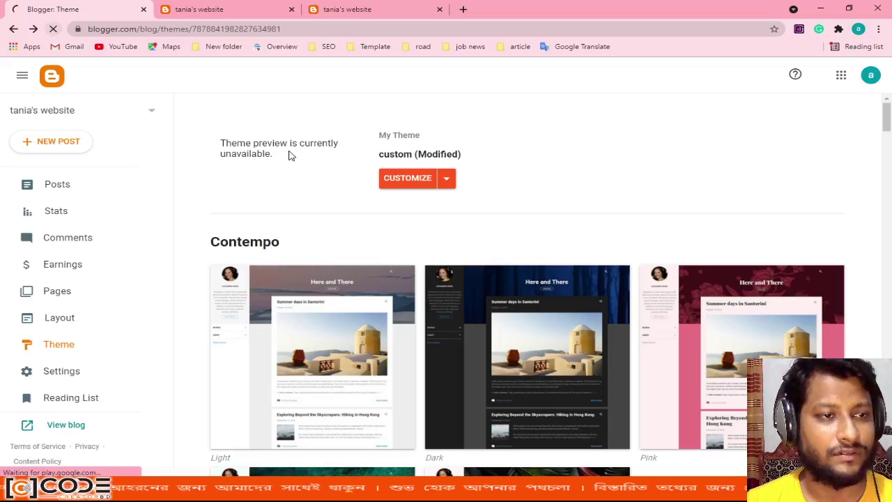
click(219, 10)
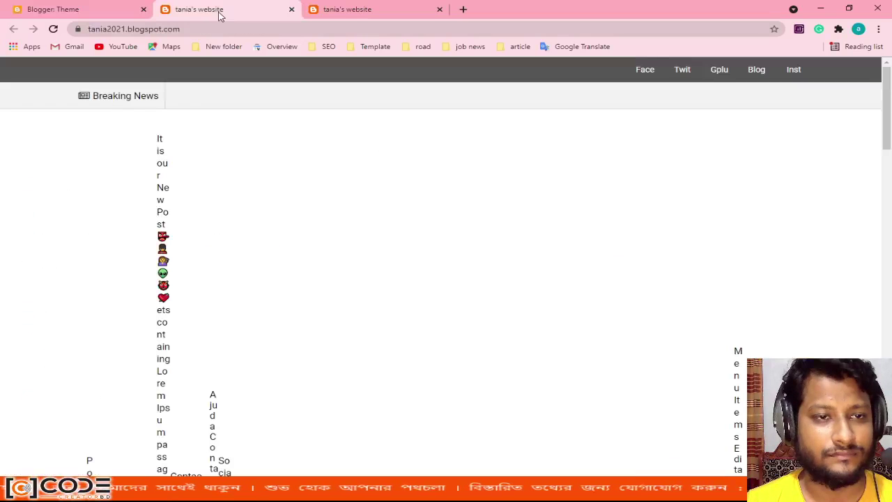
click(53, 29)
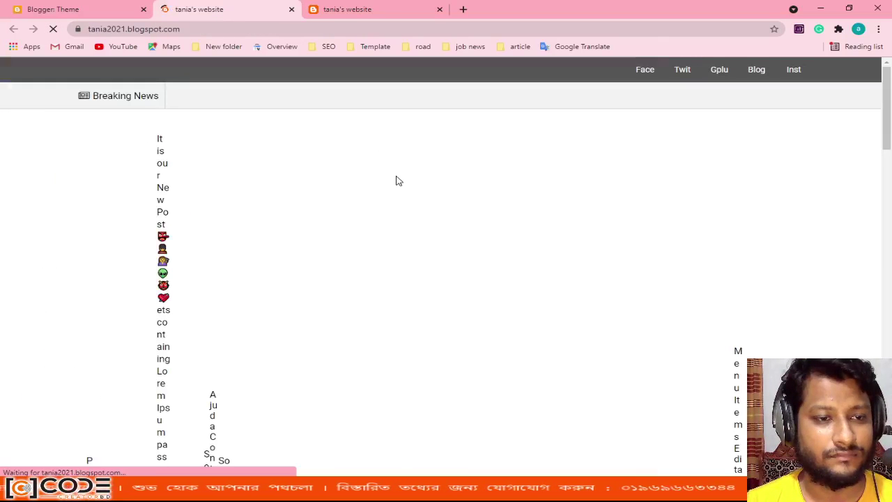
scroll(271, 334, down, 5)
scroll(275, 347, down, 10)
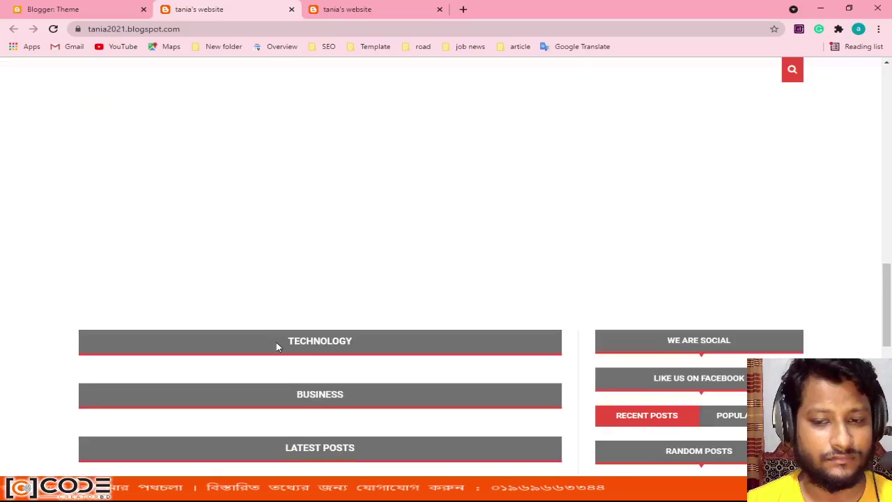
scroll(277, 347, up, 10)
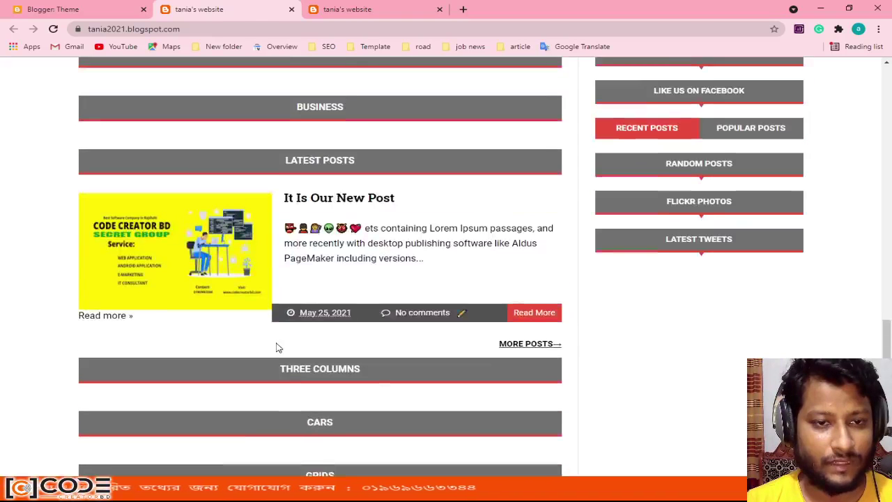
scroll(277, 346, up, 10)
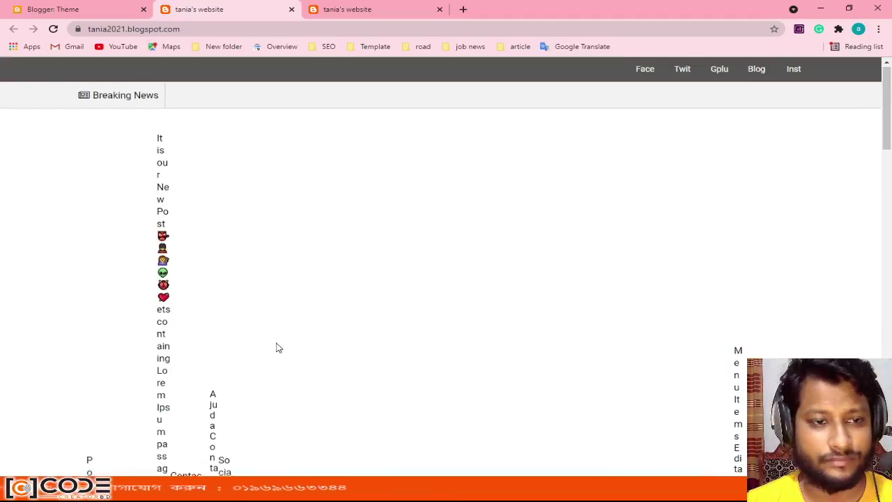
- Search Google for "blogger template" in the browser tab holding the second copy of the blog
click(97, 9)
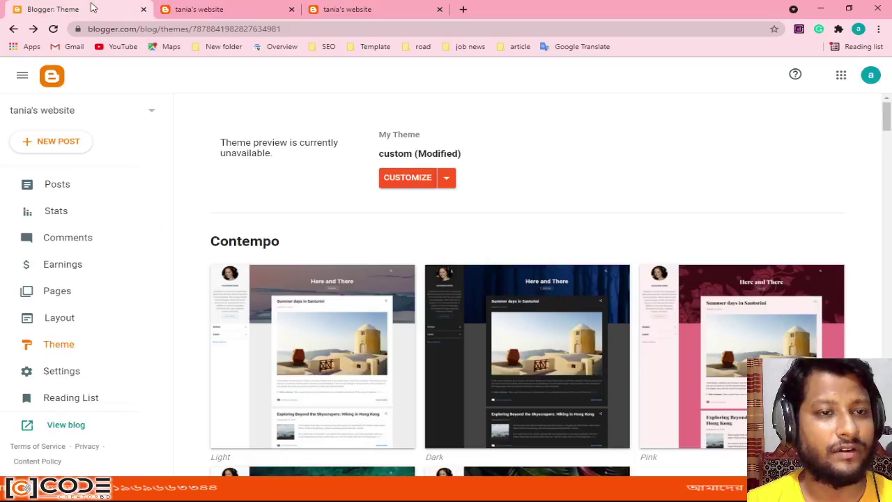
click(273, 10)
click(432, 6)
click(320, 23)
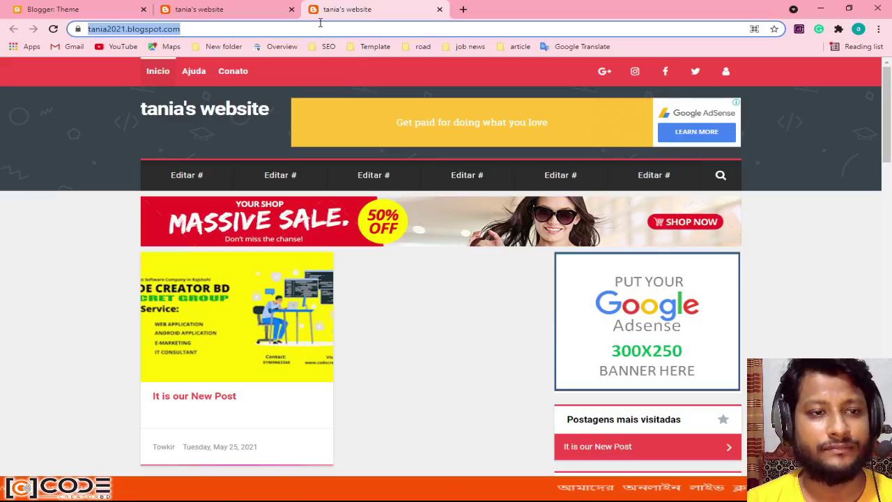
text(blogger )
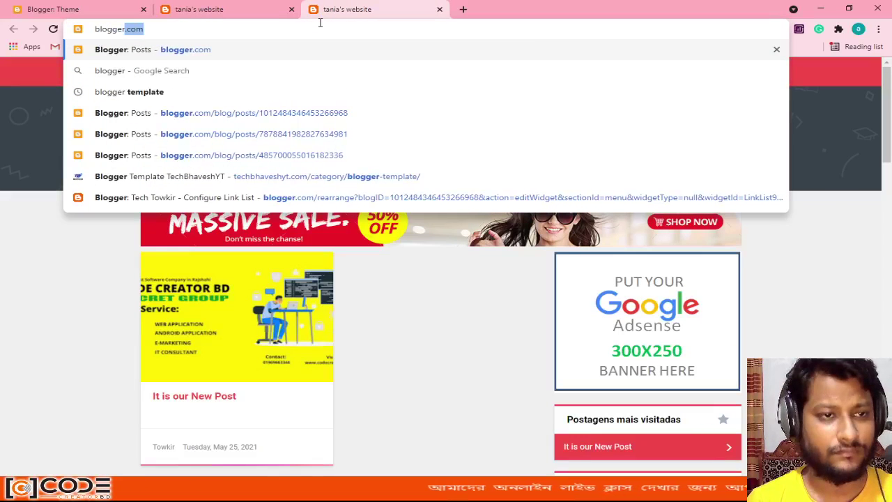
text(te)
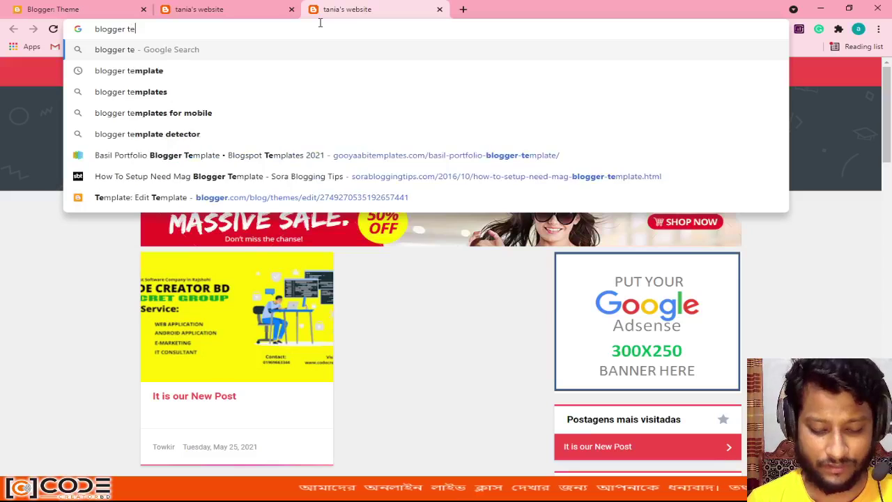
text(mplatre)
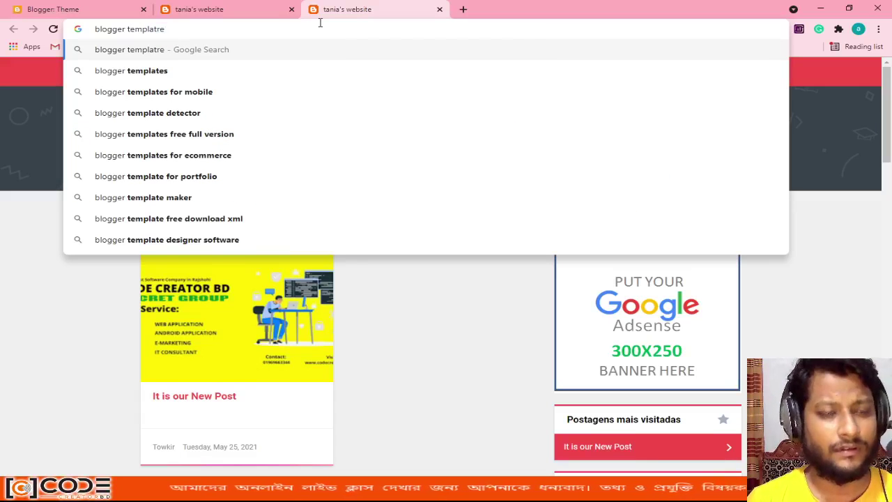
key(BackSpace)
key(BackSpace)
key(BackSpace)
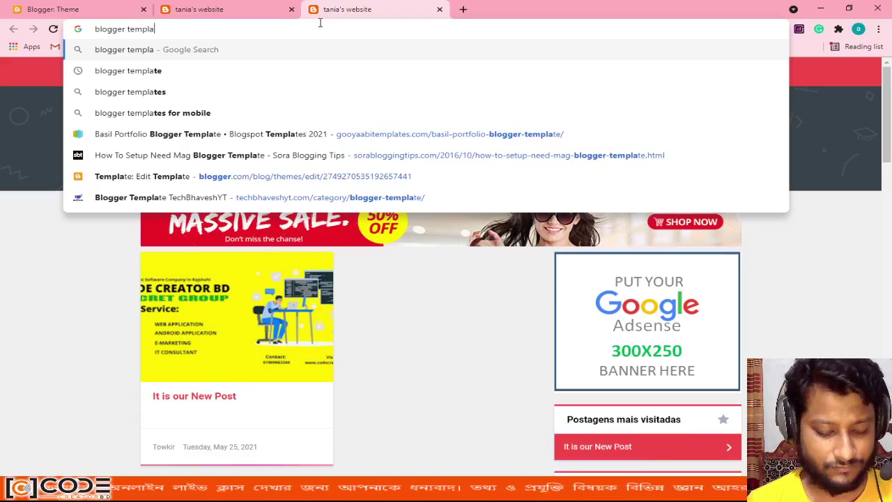
text(te)
key(Return)
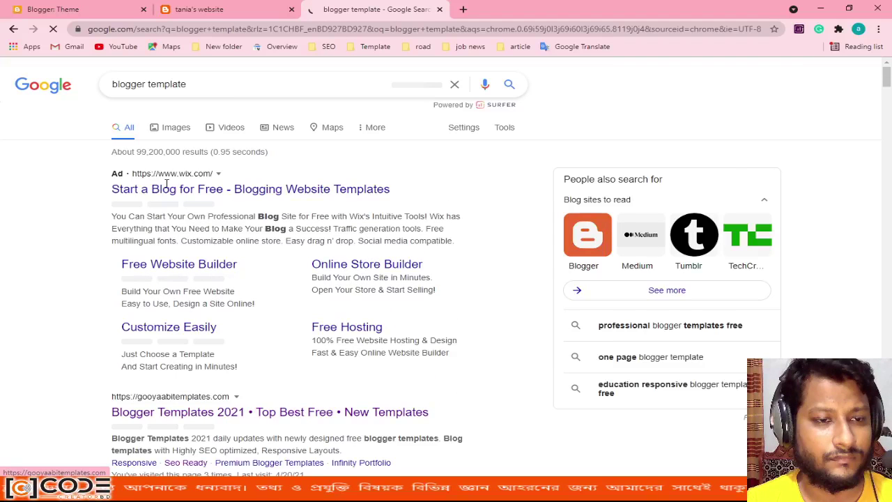
- Open the gooyaabitemplates.com result in a new tab and browse through to its latest free Blogger templates
middle_click(159, 412)
click(476, 15)
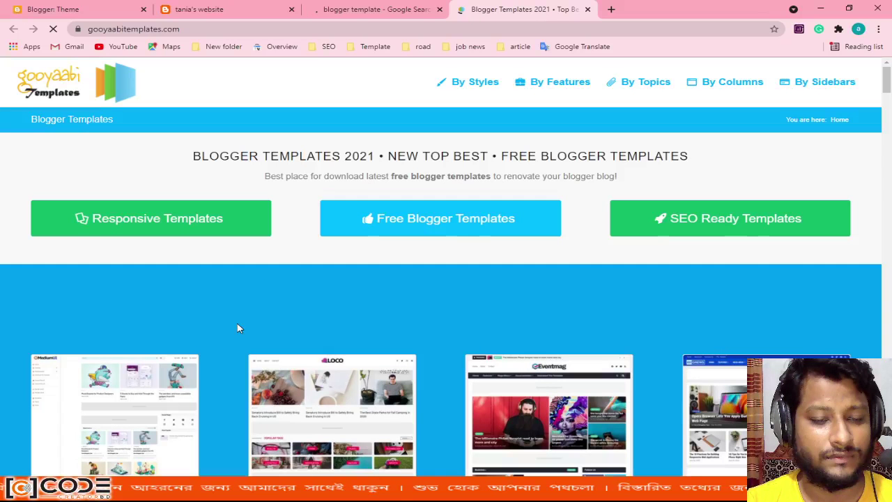
scroll(237, 328, down, 3)
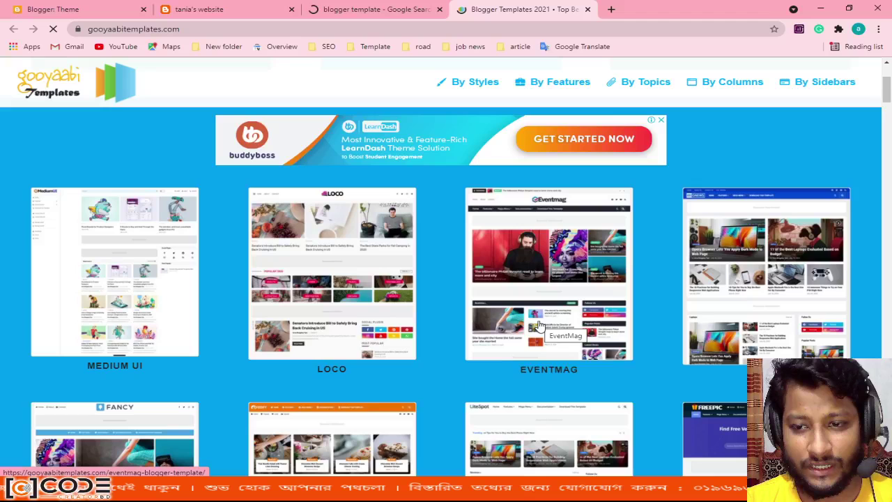
scroll(439, 381, down, 4)
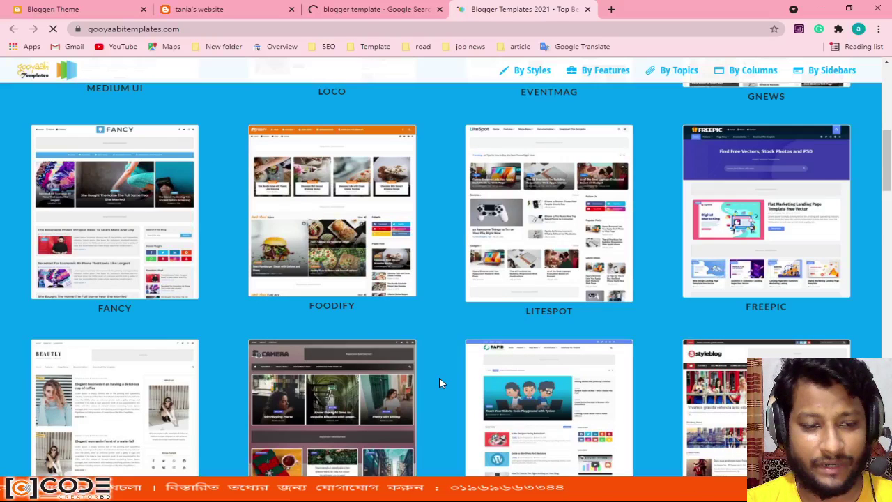
scroll(439, 380, down, 4)
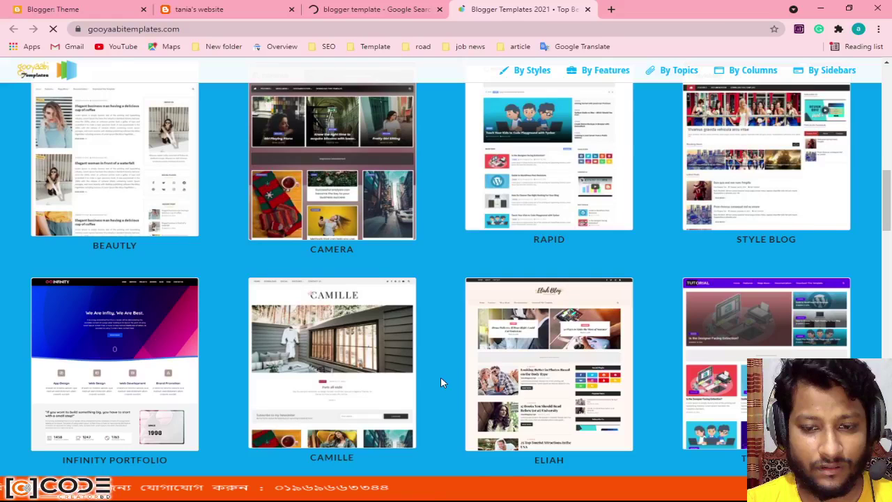
scroll(548, 245, down, 3)
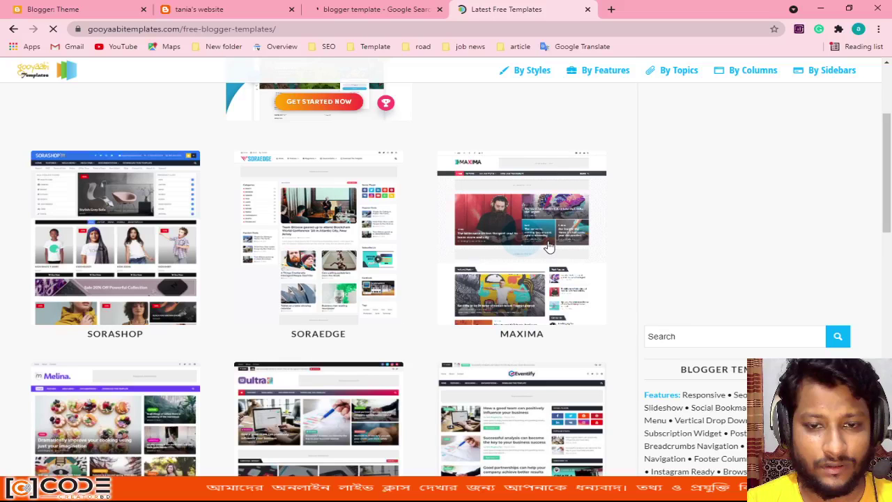
scroll(549, 246, down, 3)
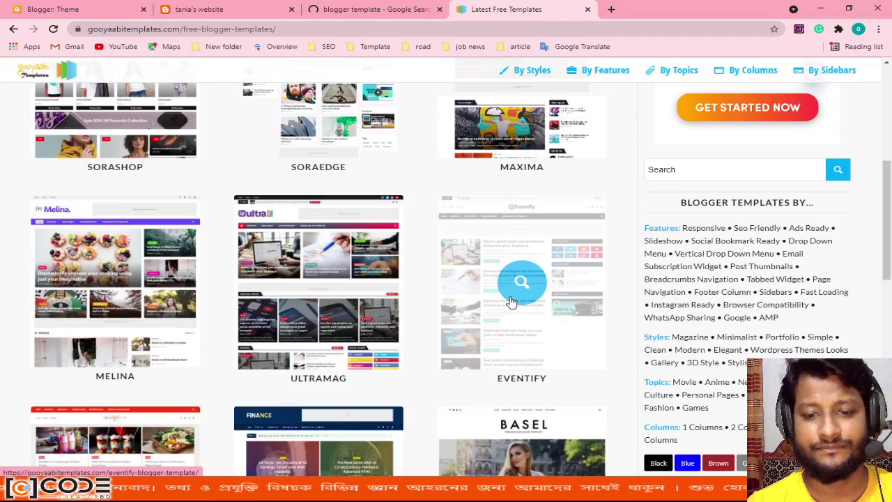
- Open the Eventify Blogger template and download its free version zip
click(512, 301)
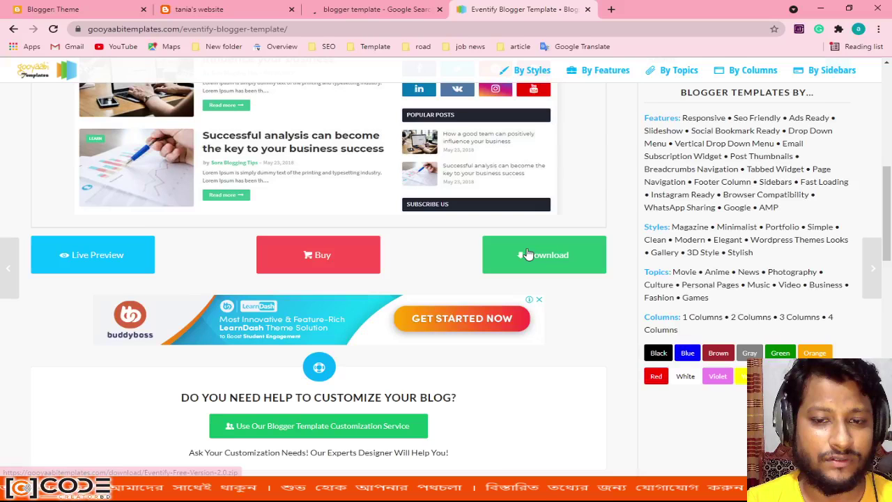
click(527, 254)
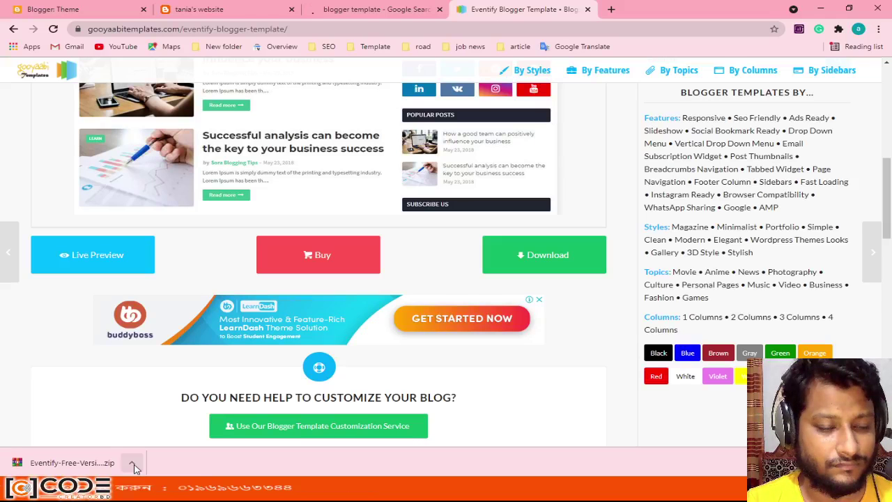
scroll(265, 322, up, 7)
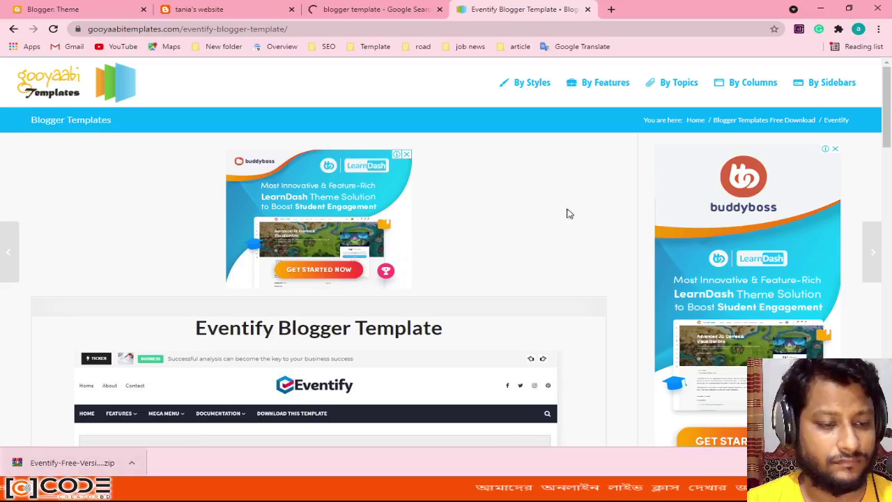
- Close the Google search and Eventify template tabs and return to the Blogger Theme page
click(379, 7)
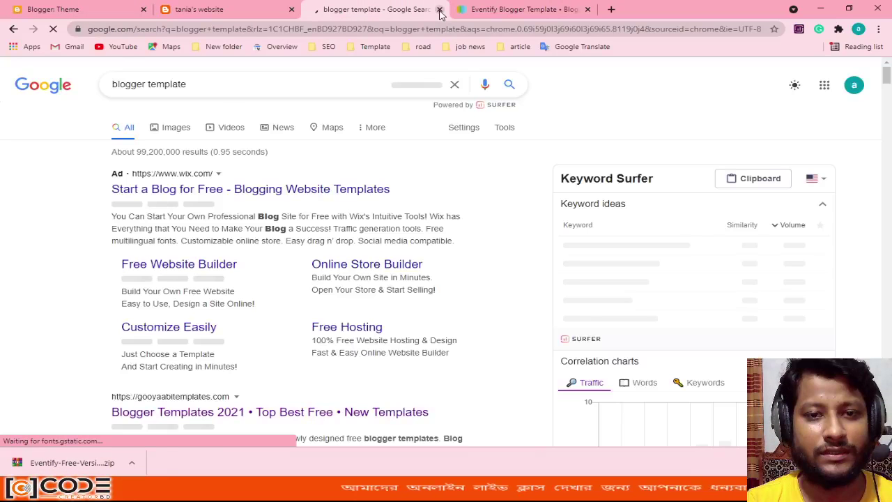
click(439, 9)
click(439, 9)
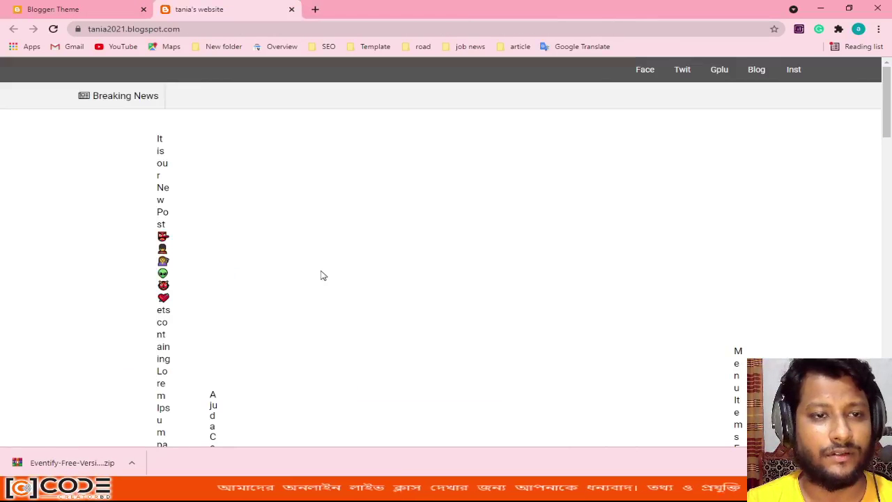
click(81, 12)
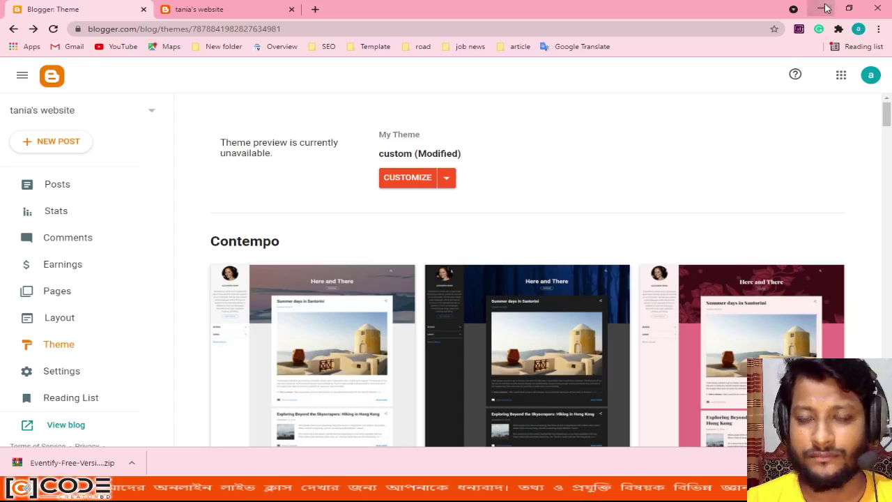
- Minimize the browser, switch to OBS and make the "promo scrn" scene live
click(820, 8)
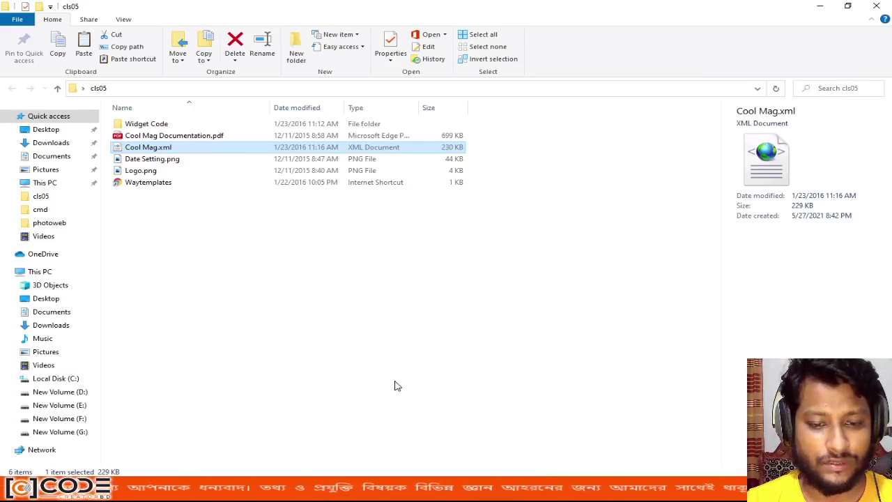
click(445, 498)
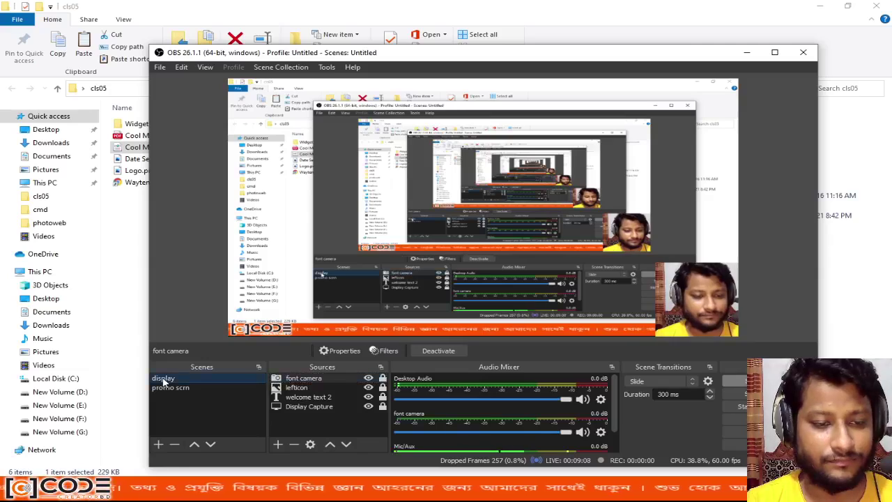
click(170, 387)
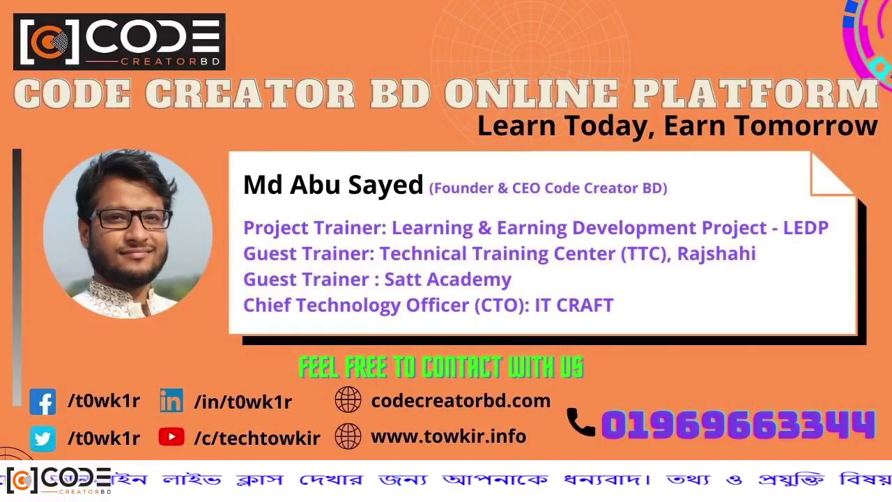
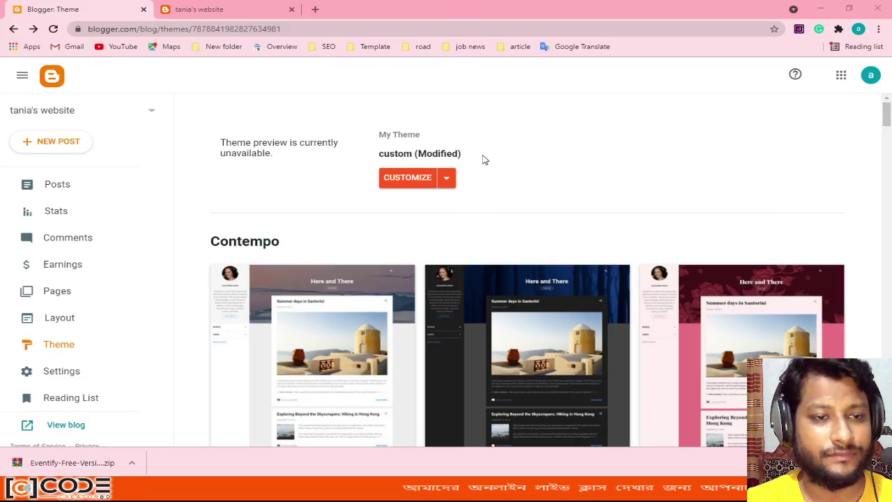
click(190, 95)
click(333, 250)
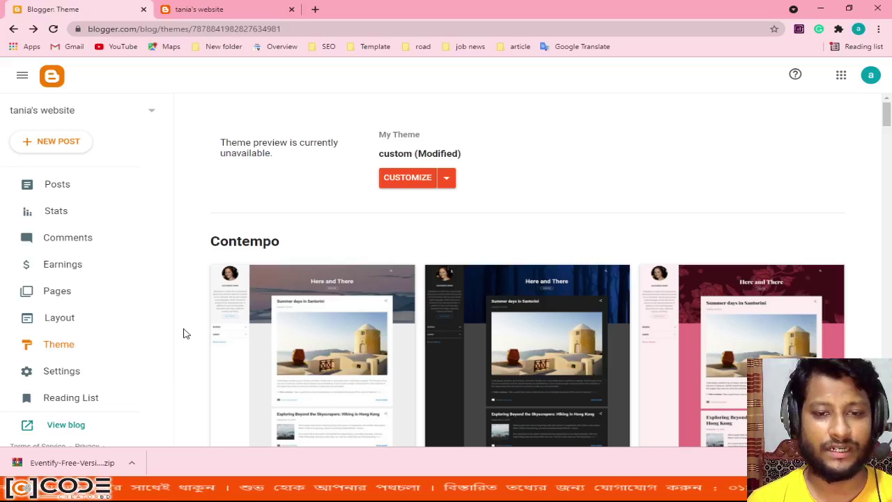
- Open the live blog in a new tab and examine its Eventify header, post list, sidebar and footer
click(62, 425)
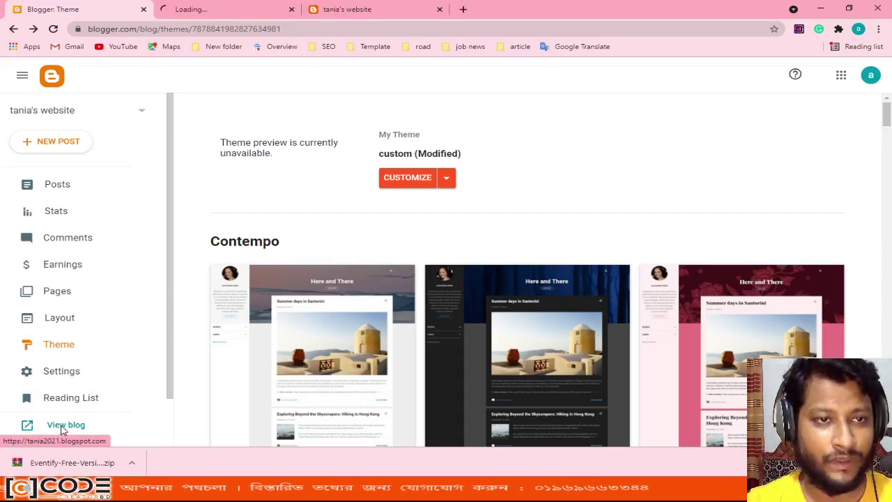
click(195, 10)
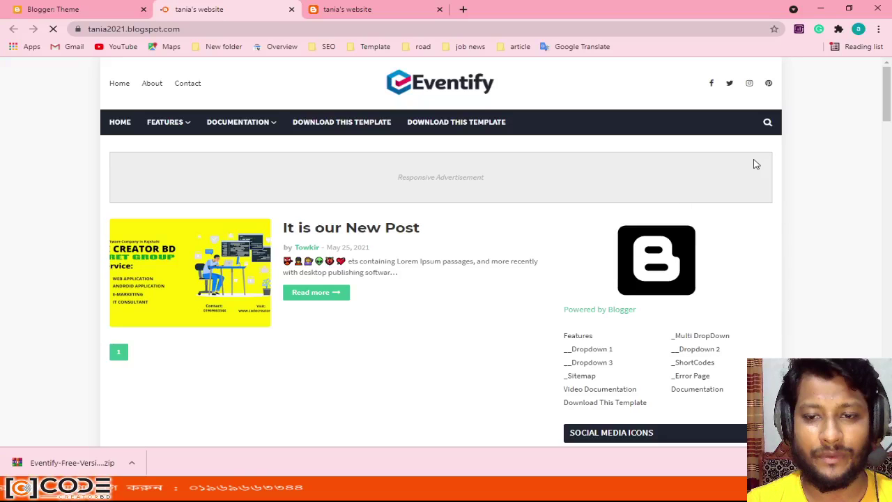
scroll(616, 308, down, 2)
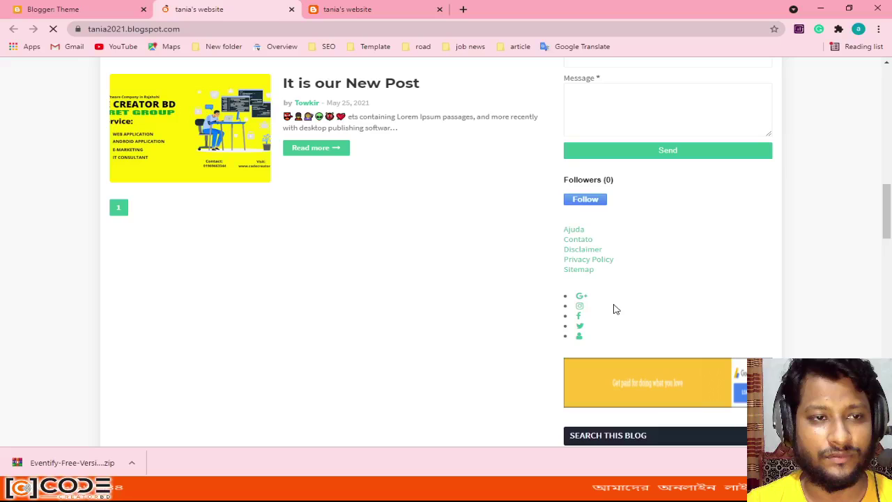
scroll(616, 309, down, 5)
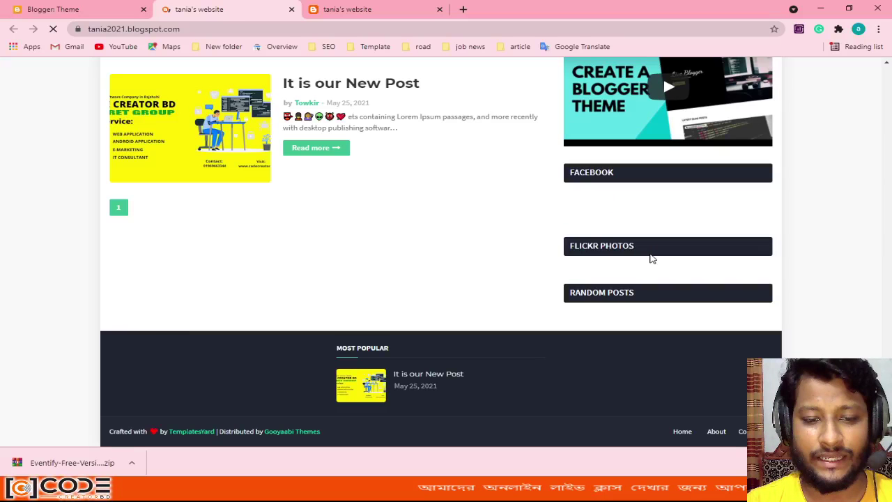
scroll(232, 369, up, 3)
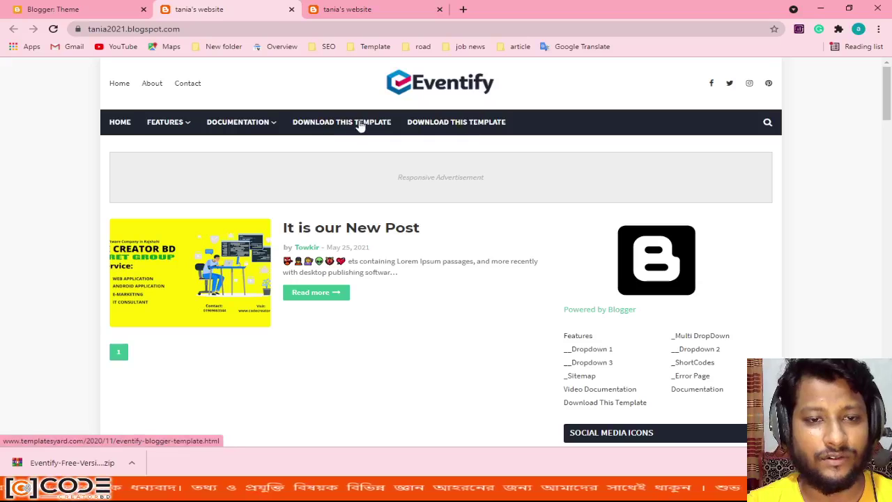
- Open the theme's Web Documentation in a new tab and look through the Eventify setup guide
mouse_move(239, 131)
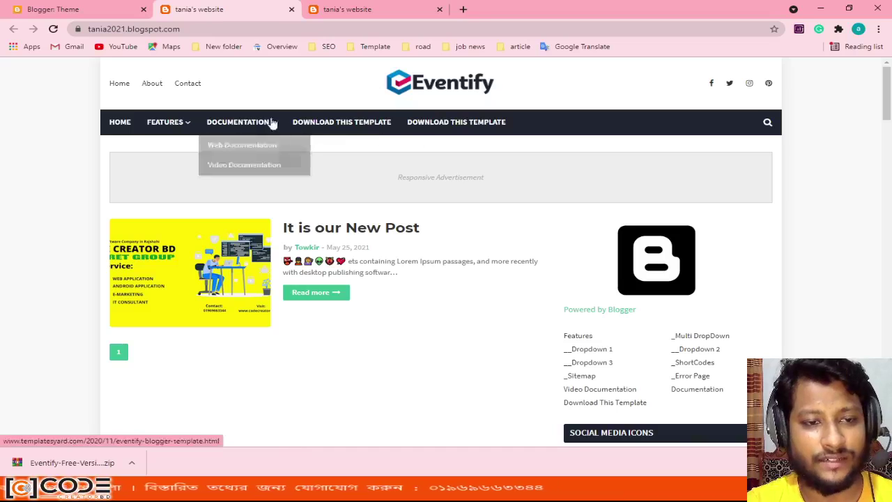
middle_click(225, 146)
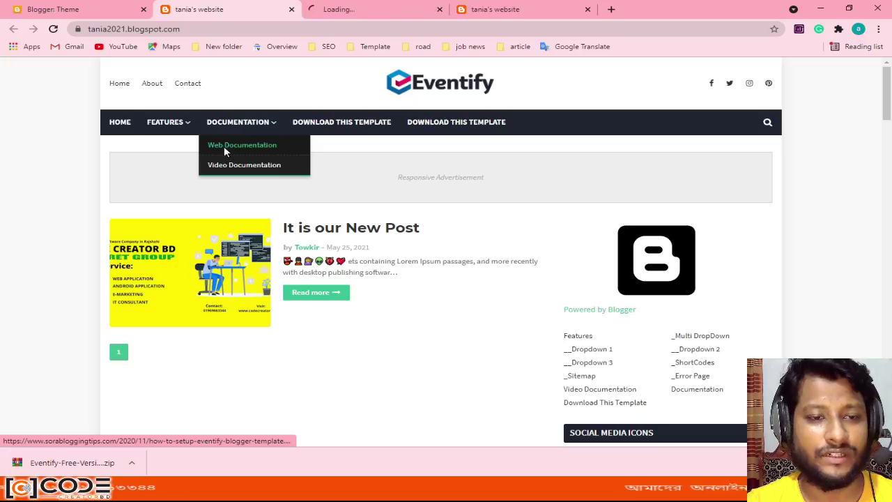
click(328, 8)
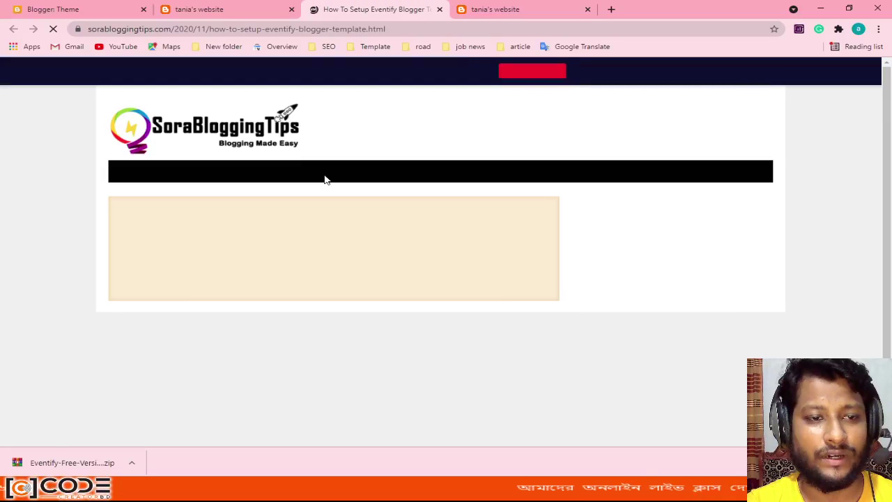
scroll(335, 358, down, 3)
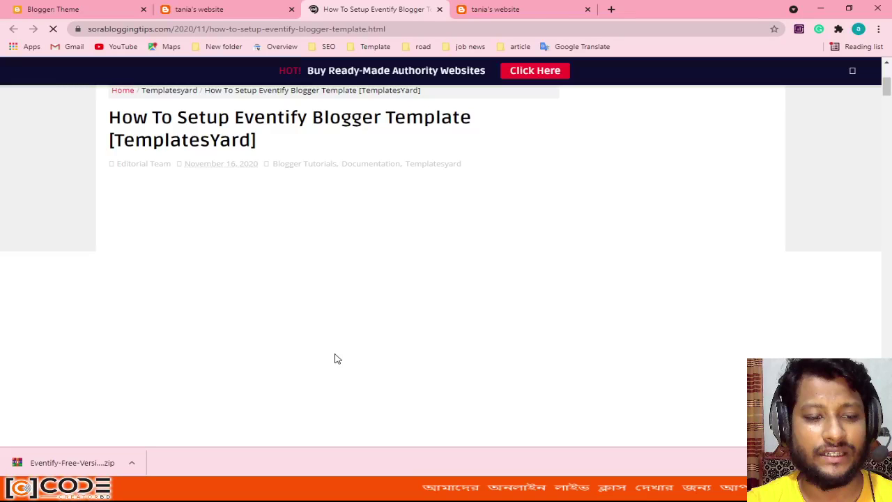
scroll(335, 358, down, 5)
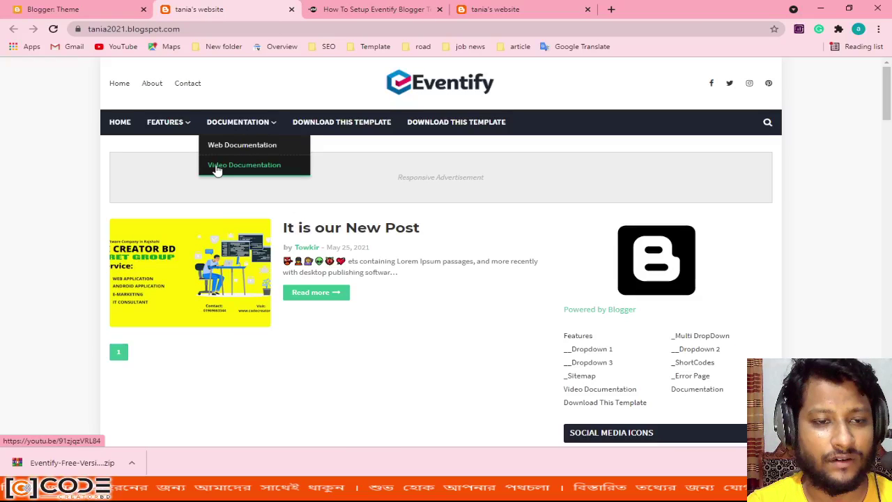
- Try the Video Documentation link on the live blog, and examine the Features submenu and the sidebar widgets
click(255, 167)
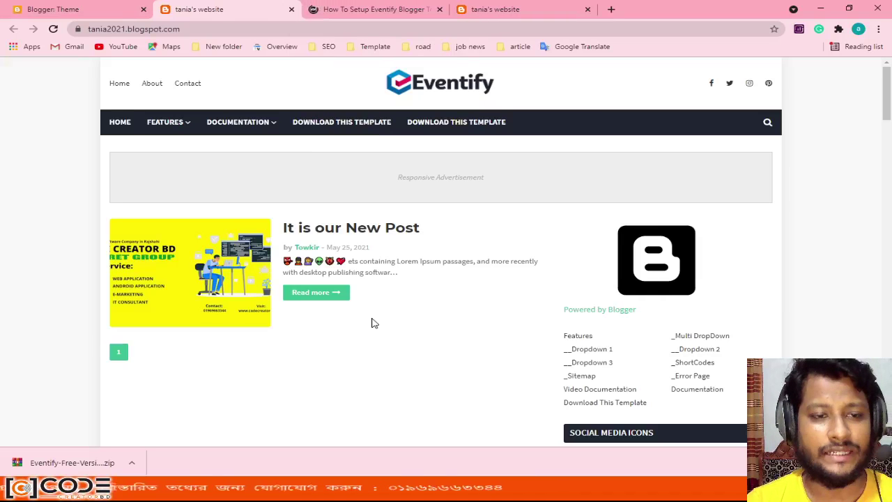
scroll(373, 329, down, 2)
scroll(373, 329, up, 2)
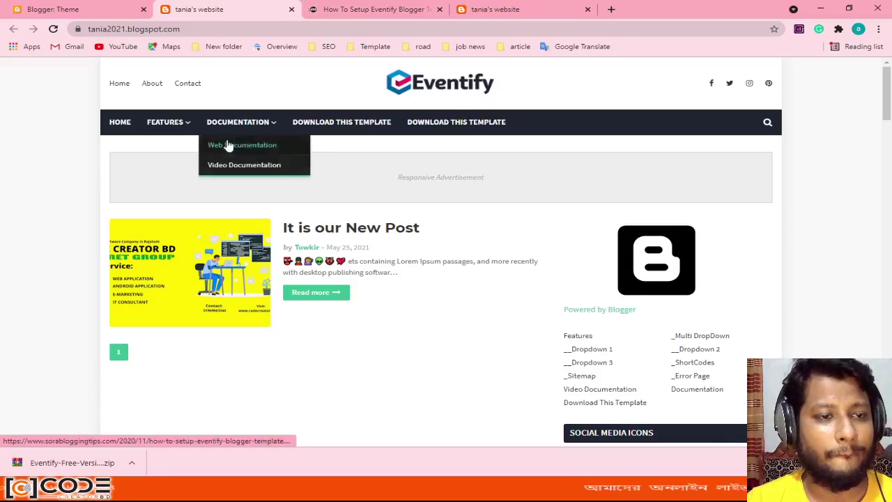
mouse_move(172, 124)
mouse_move(174, 149)
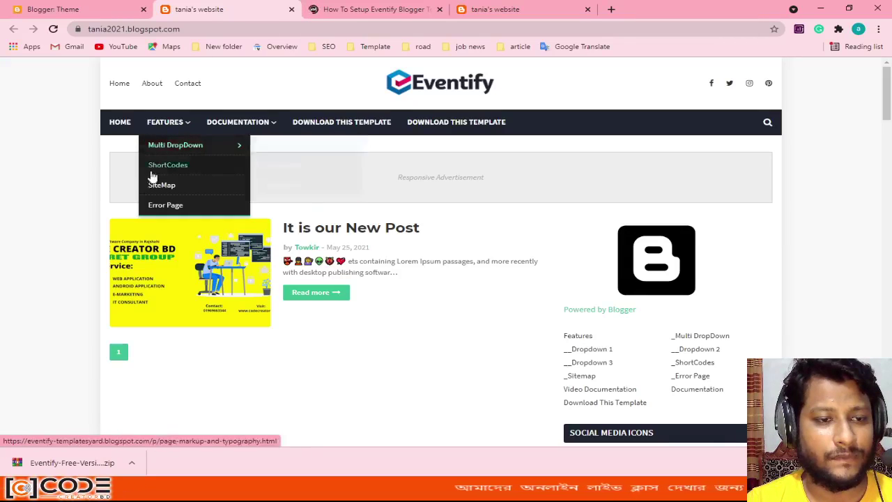
scroll(388, 268, down, 2)
scroll(388, 272, down, 8)
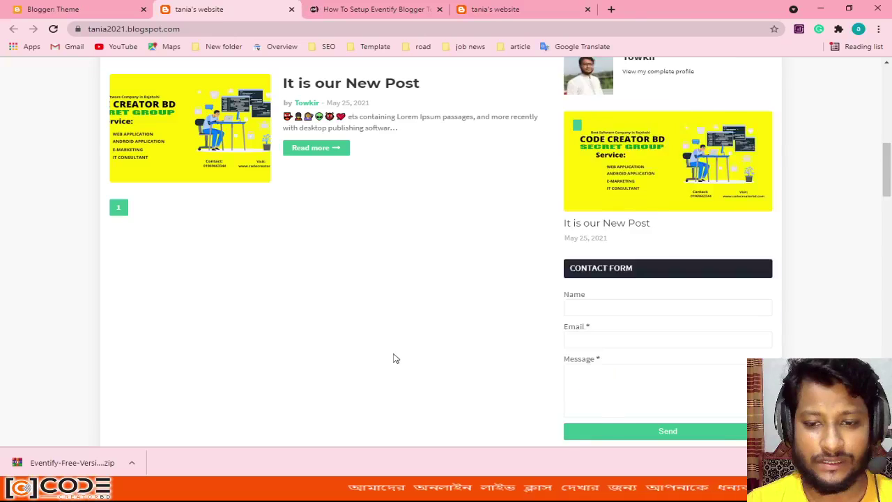
- Switch to the Google Meet call, admit the waiting participant and return to the live blog
mouse_move(284, 473)
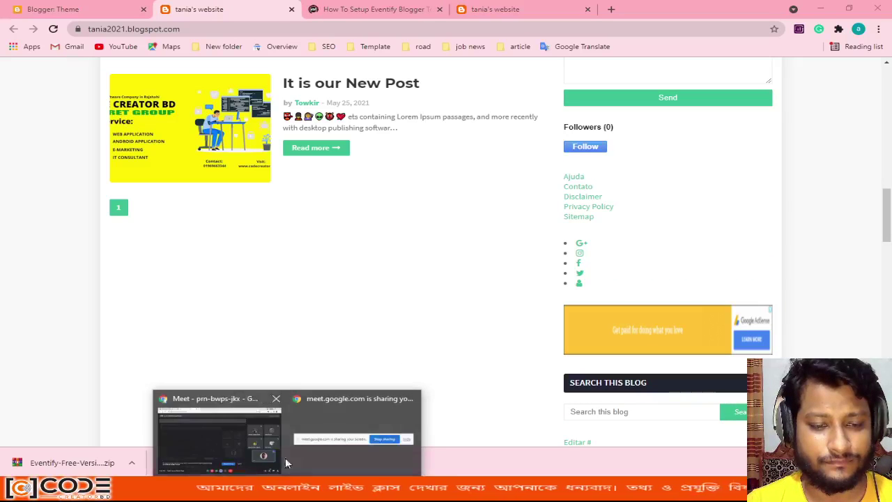
click(260, 434)
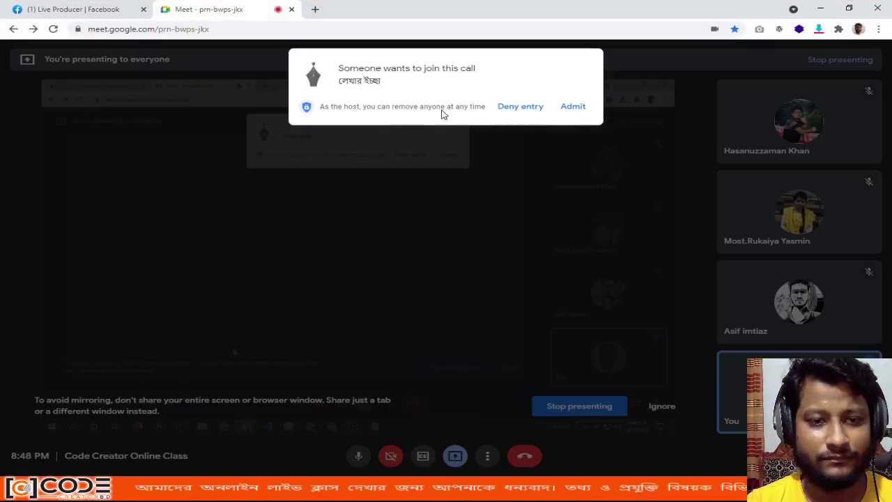
click(561, 108)
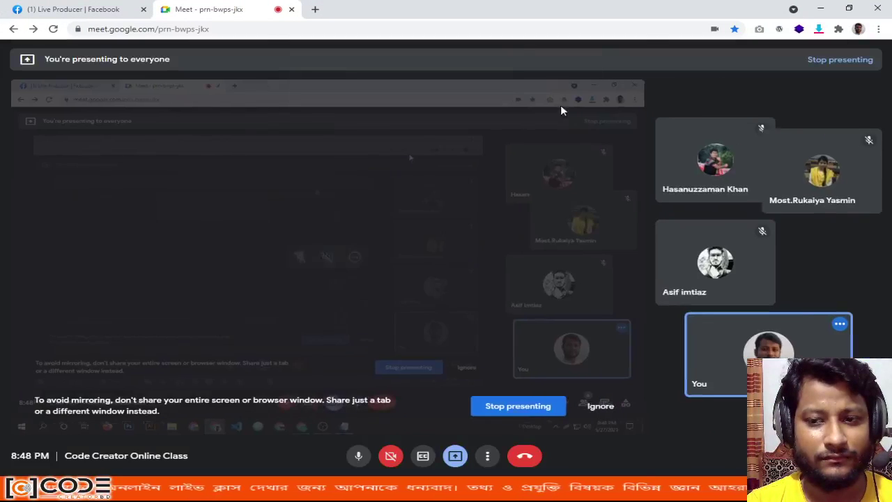
click(820, 8)
- Look over the live blog's home page again, from the header through the post list and sidebar
scroll(218, 333, up, 3)
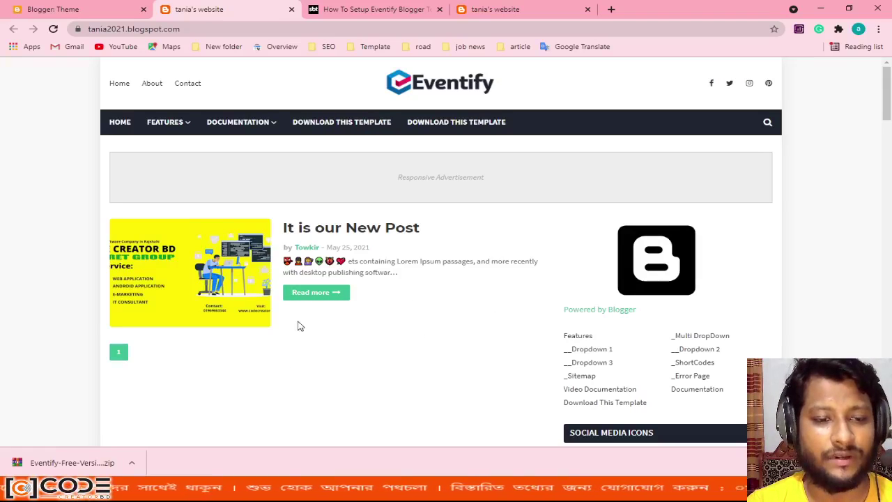
scroll(388, 376, down, 2)
scroll(390, 377, up, 3)
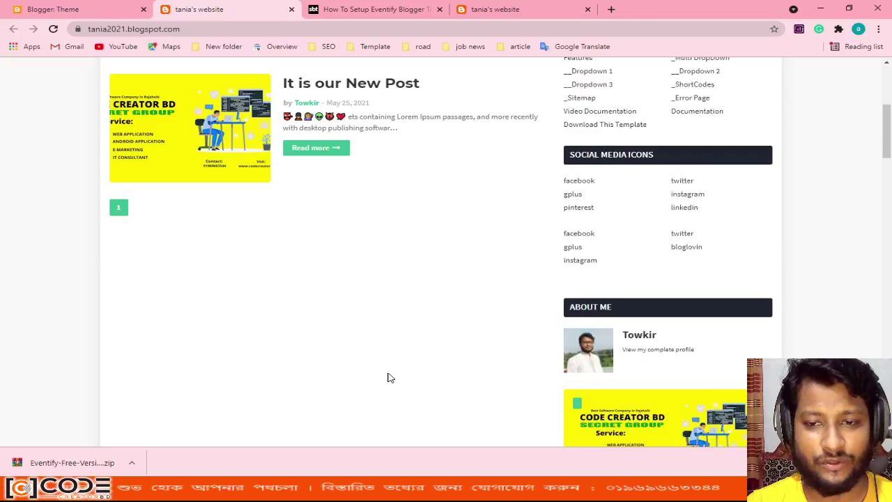
scroll(371, 376, up, 2)
- Return to the Blogger dashboard and switch it to the Tech Towkir blog
click(66, 8)
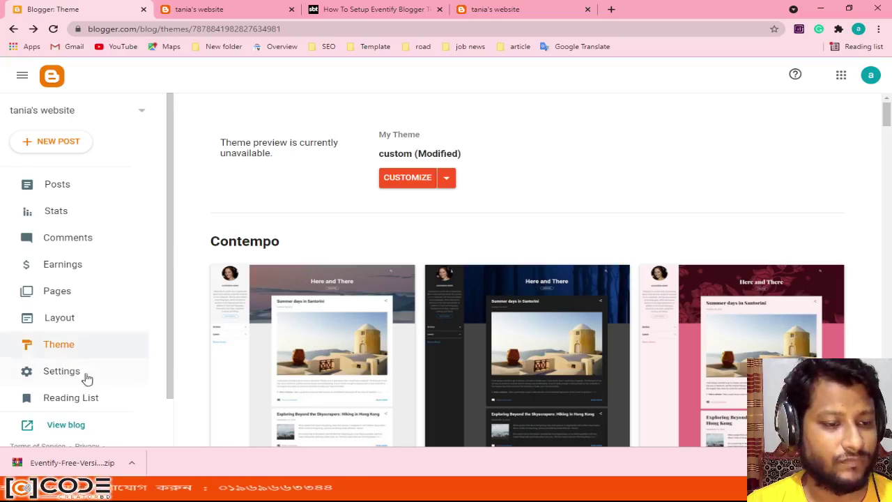
click(81, 114)
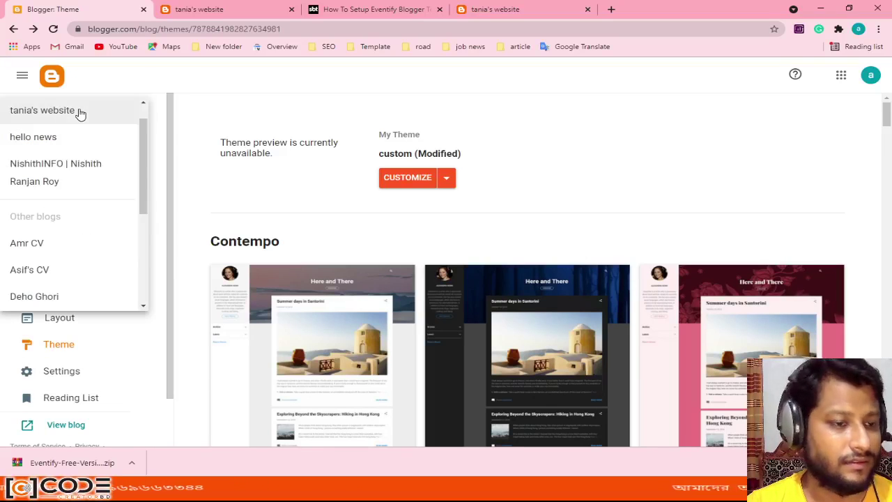
scroll(78, 282, down, 3)
scroll(81, 285, down, 1)
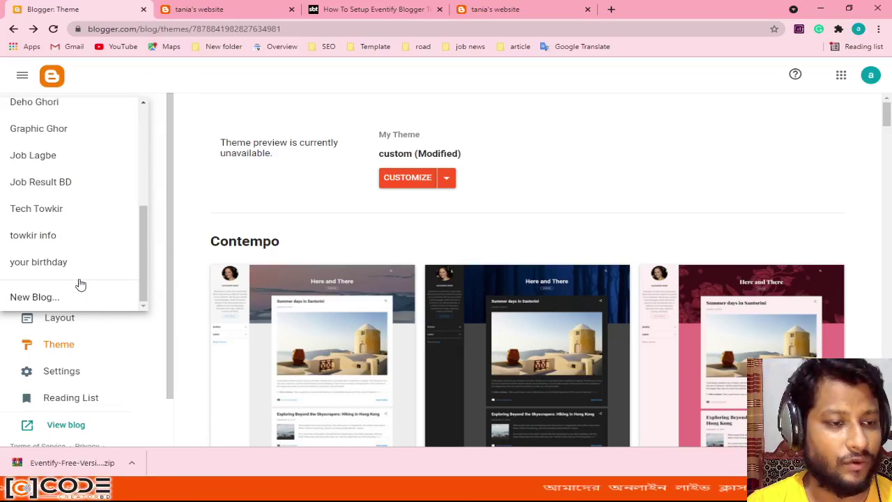
click(69, 219)
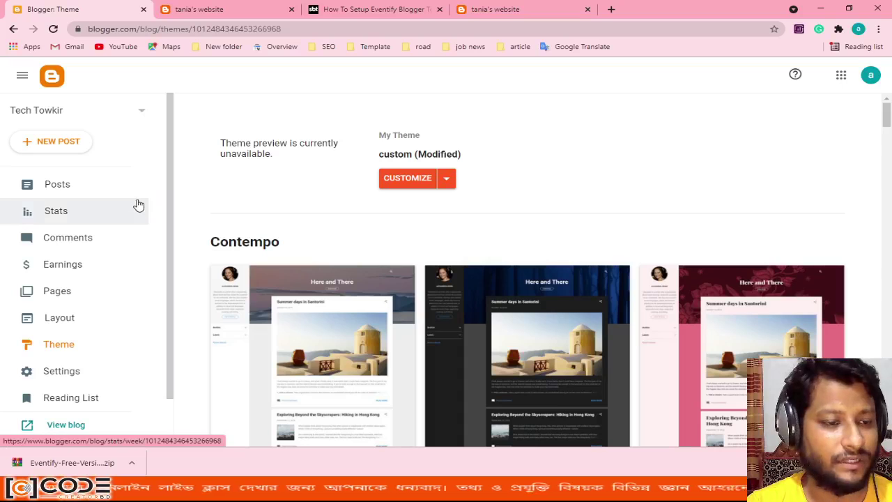
- Switch the Blogger dashboard back to the blog that uses the Eventify theme
click(34, 114)
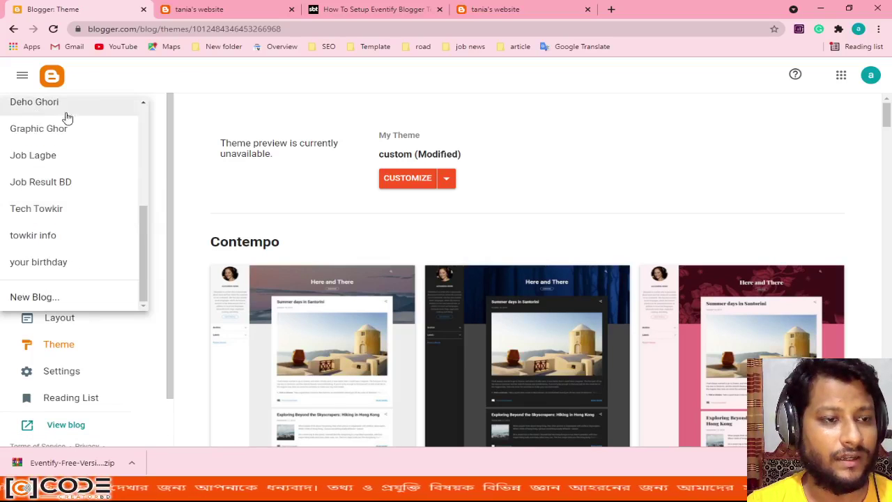
scroll(104, 153, up, 5)
click(36, 139)
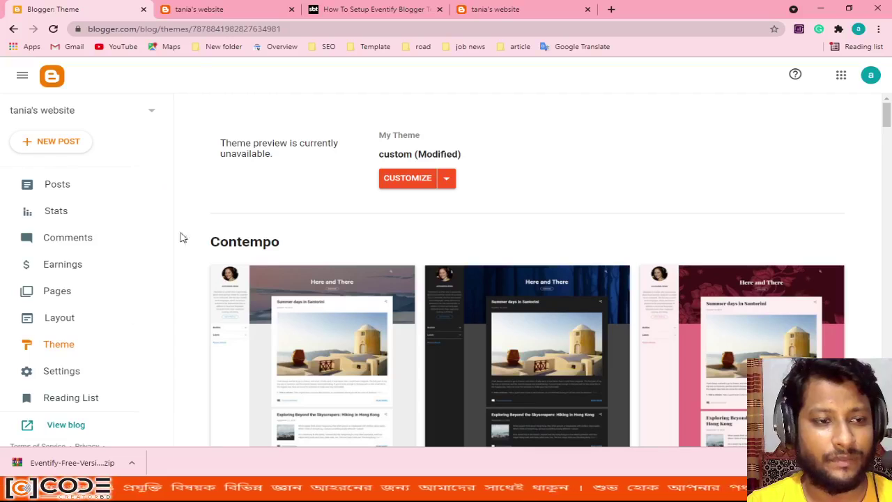
- Start a new post on the blog and load somoysangbadbd.com in the browser tab showing the broken-layout blog
click(68, 142)
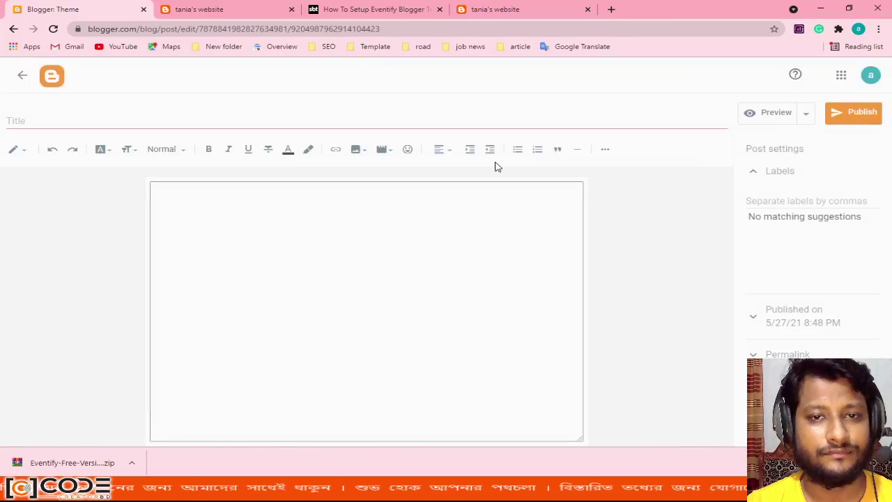
click(503, 10)
click(473, 27)
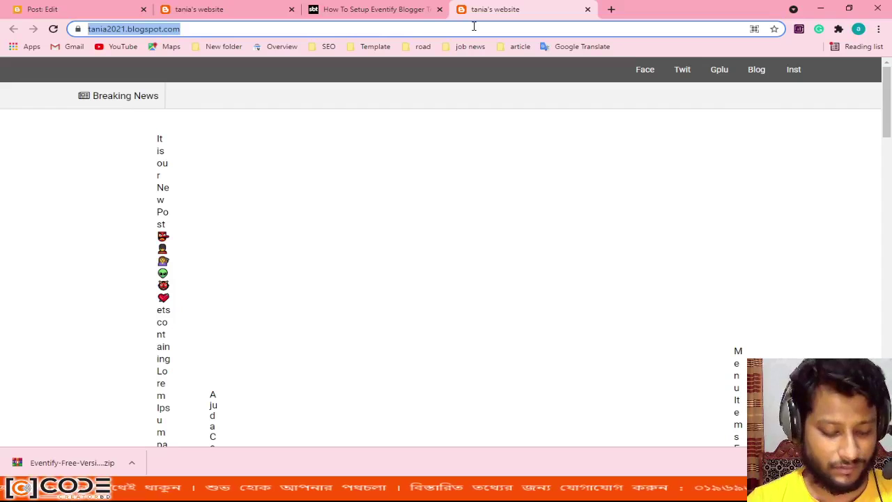
text(somoy)
key(Return)
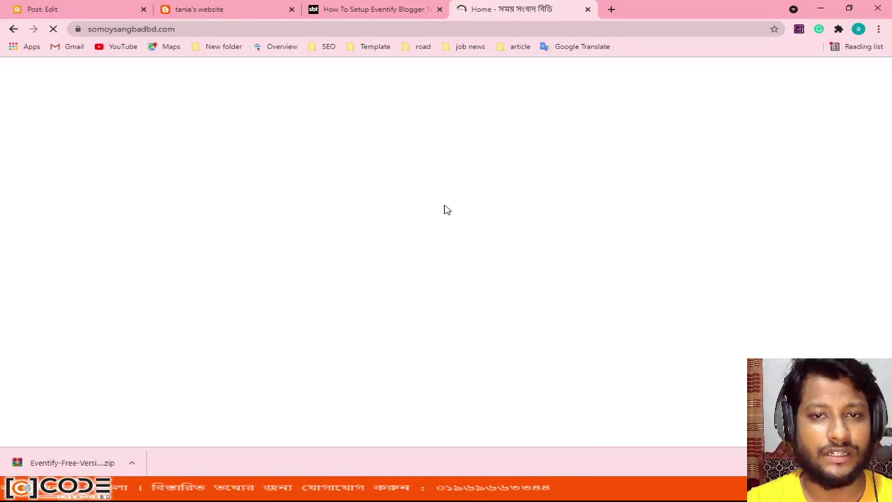
- Reload the live Eventify blog and look over its home page and sidebar
click(198, 9)
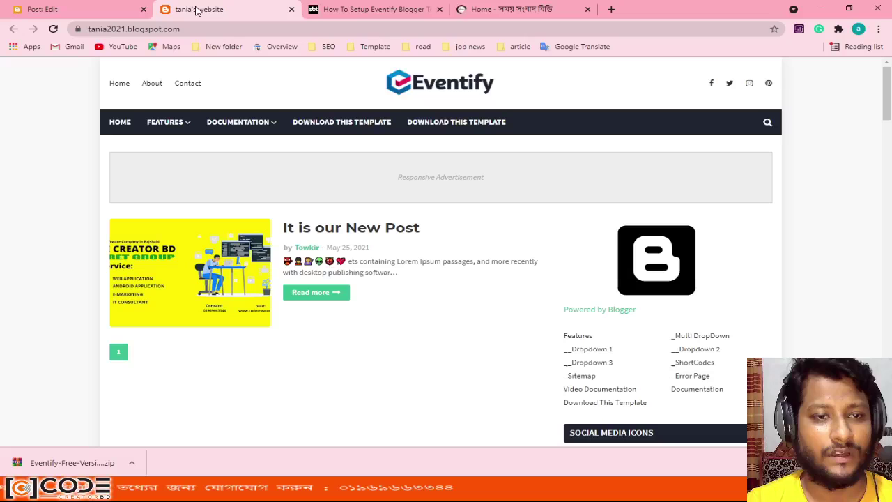
click(53, 29)
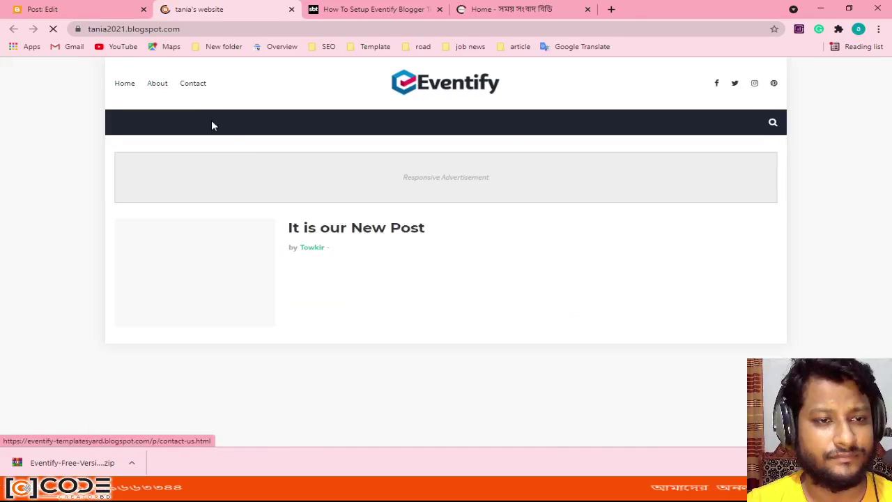
scroll(331, 337, down, 6)
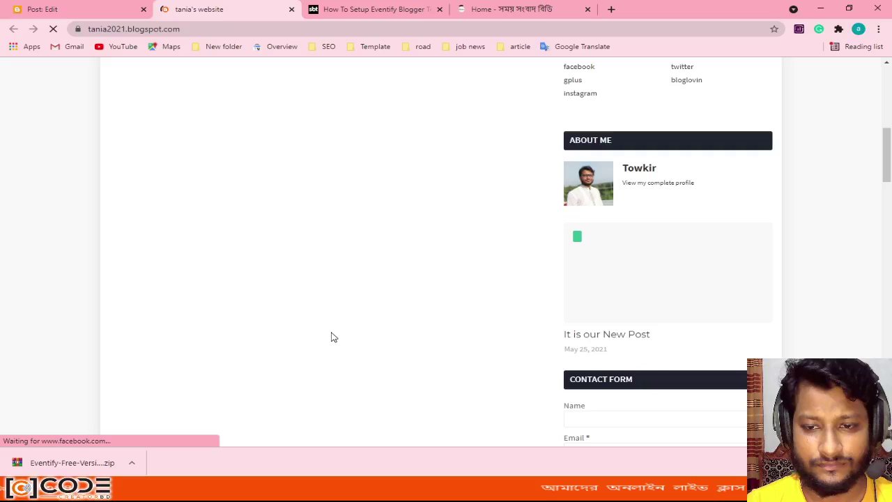
scroll(332, 337, up, 5)
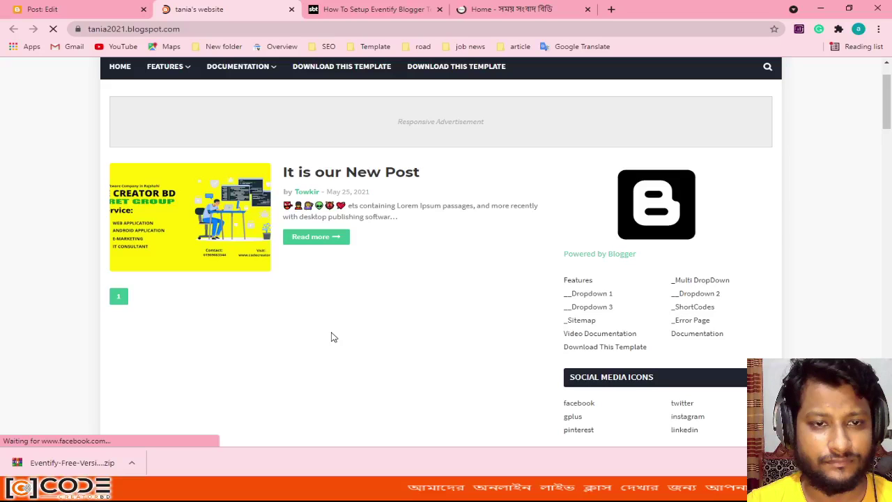
scroll(332, 337, up, 1)
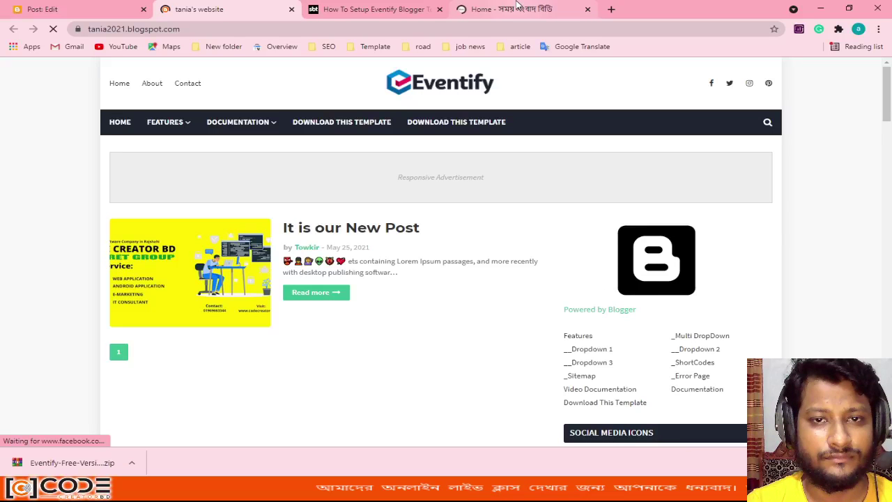
- Open the first small article of the জাতীয় section on somoysangbadbd.com in its own browser tab
click(516, 7)
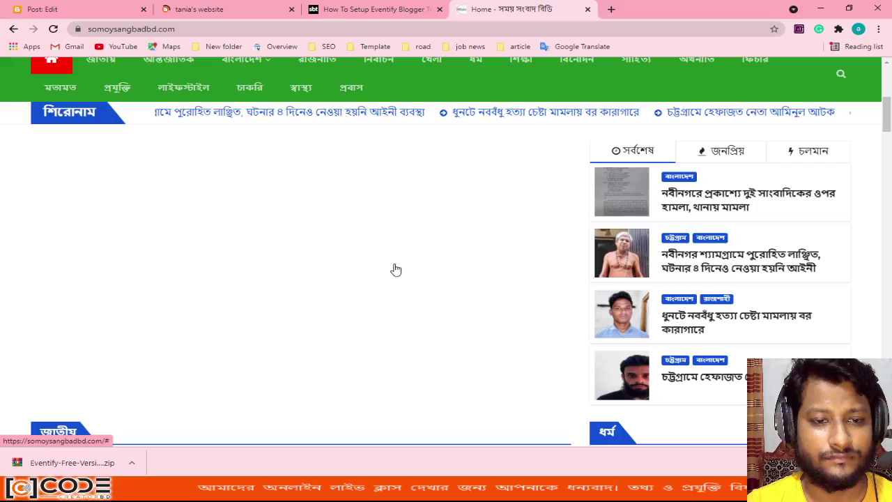
scroll(396, 269, down, 4)
middle_click(402, 209)
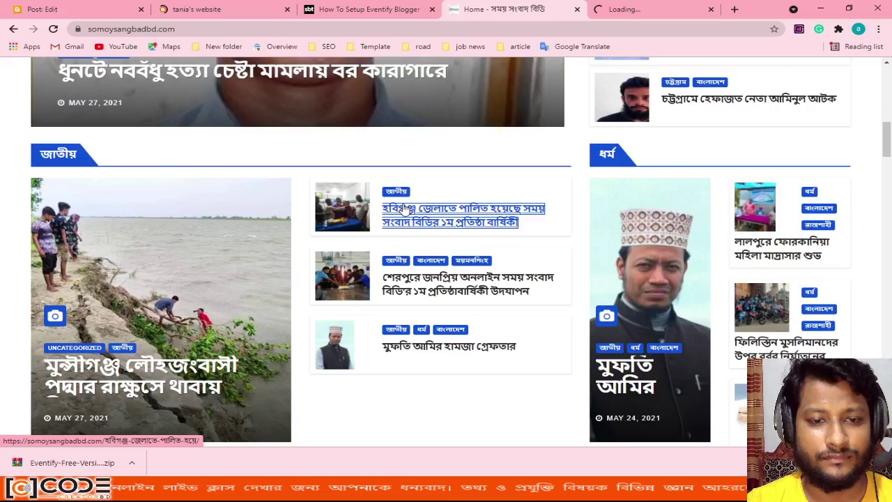
key(ctrl+Tab)
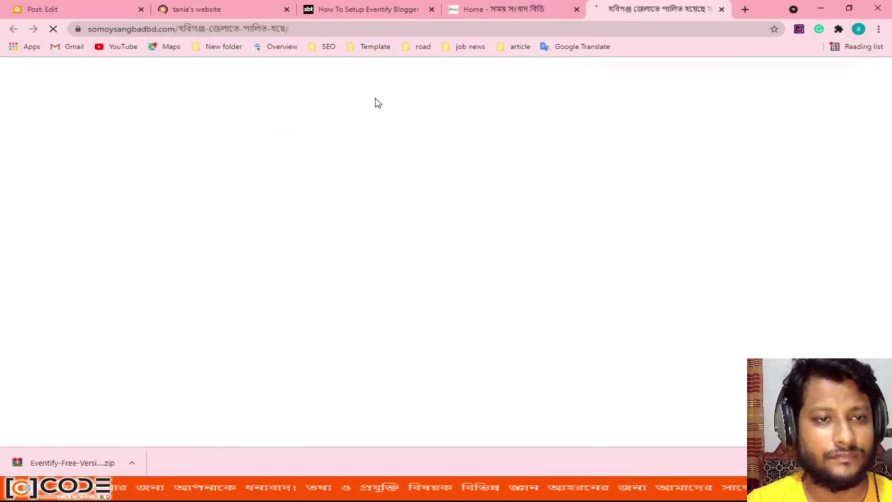
- Copy the article's full headline into the new post's title: হবিগঞ্জ জেলাতে পালিত হয়েছে সময় সংবাদ বিডির ১ম প্রতিষ্ঠা বার্ষিকী
drag(112, 122, 327, 146)
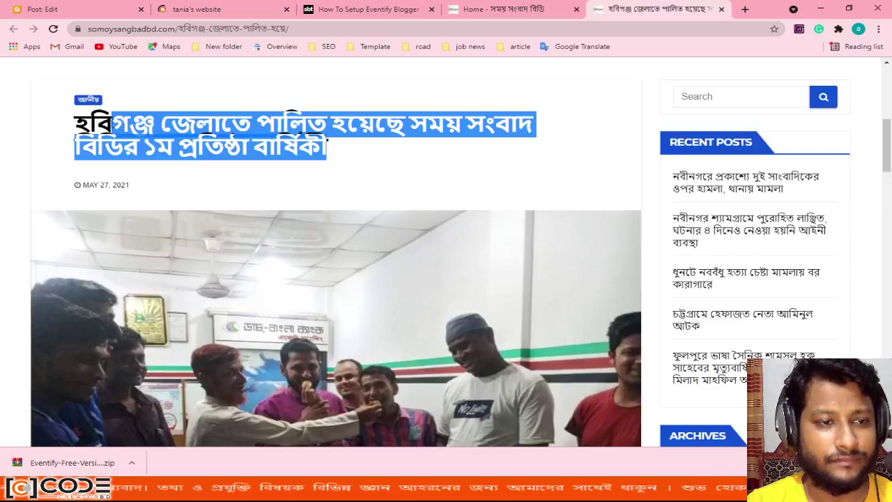
shift+click(74, 124)
key(ctrl+c)
click(179, 9)
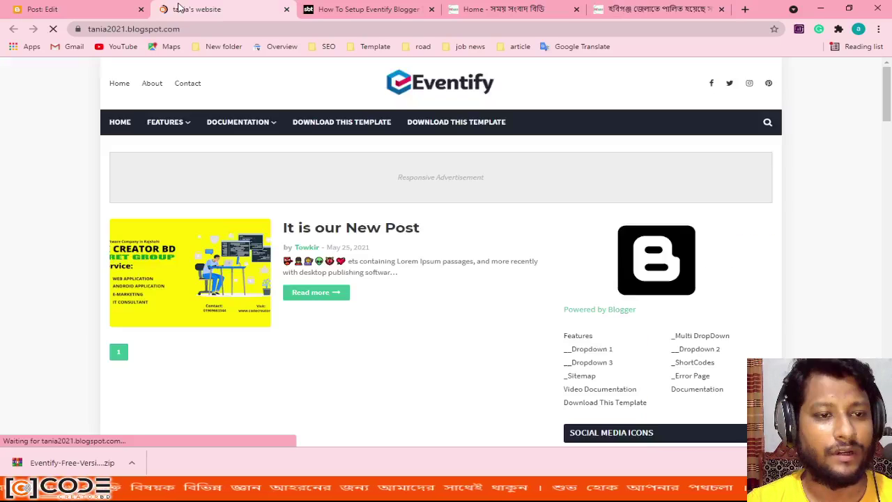
click(66, 6)
click(133, 123)
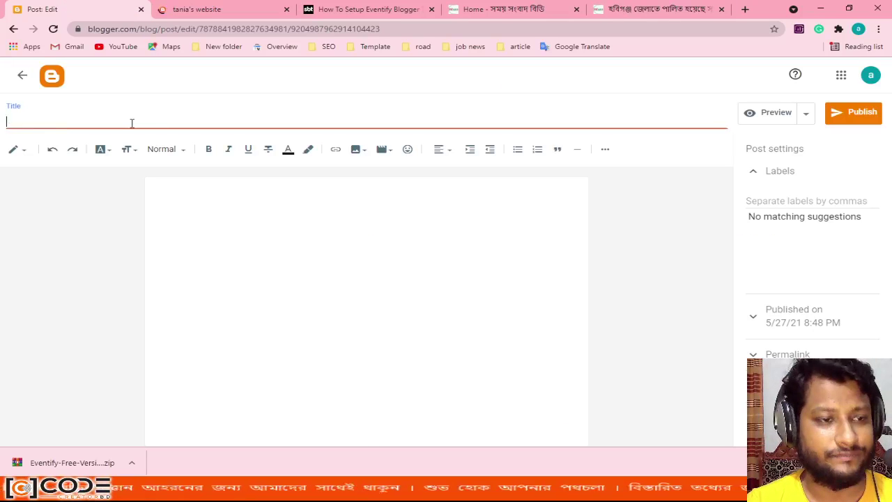
key(ctrl+v)
- Copy the image address of the article's photo and return to the body of the new post
click(180, 202)
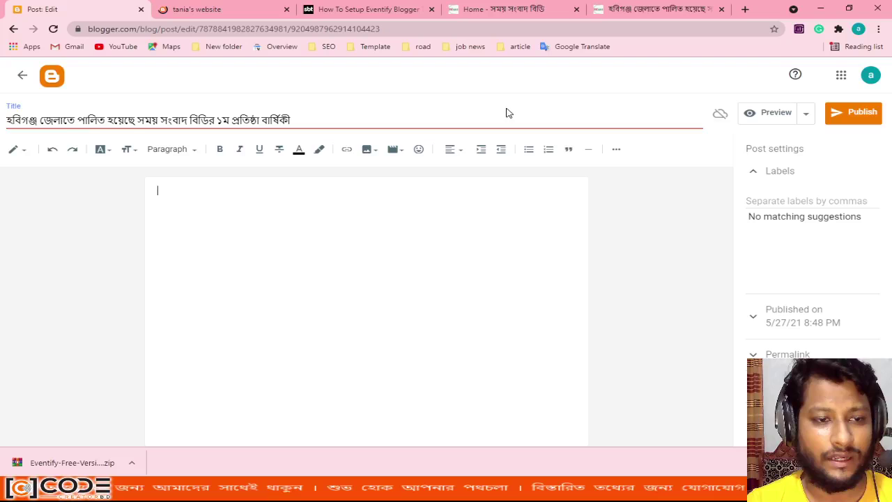
click(613, 9)
right_click(325, 330)
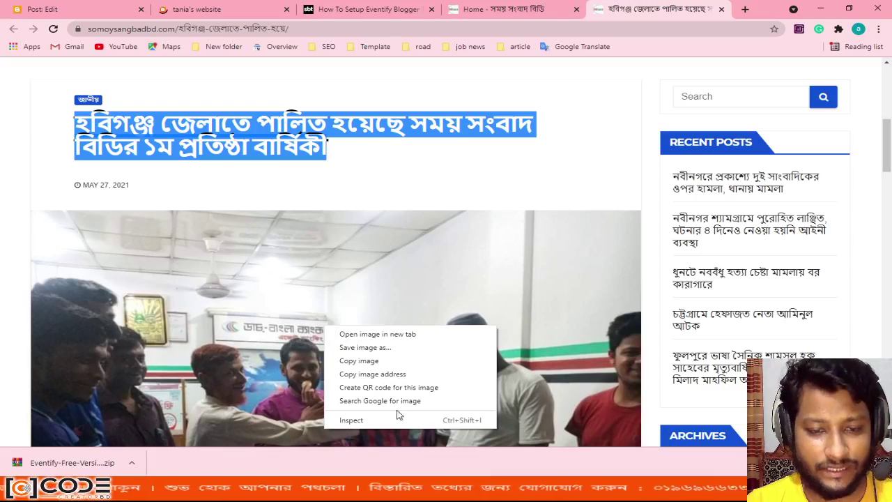
click(401, 373)
click(206, 9)
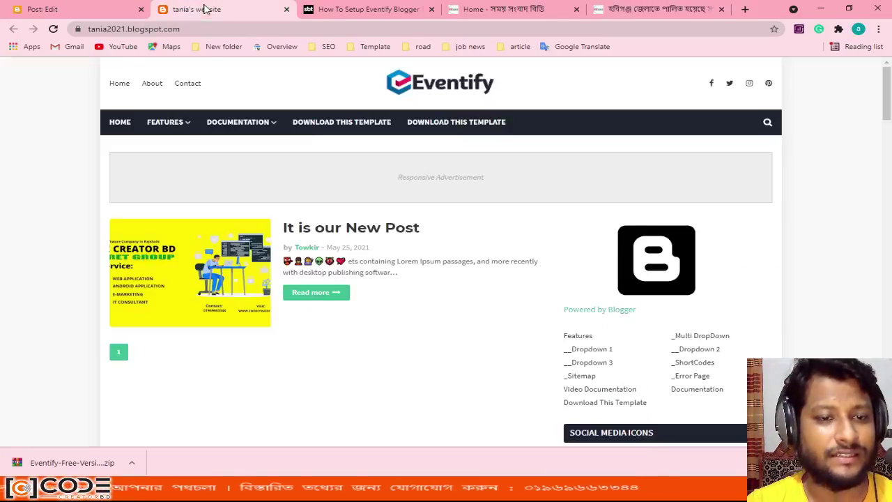
click(48, 9)
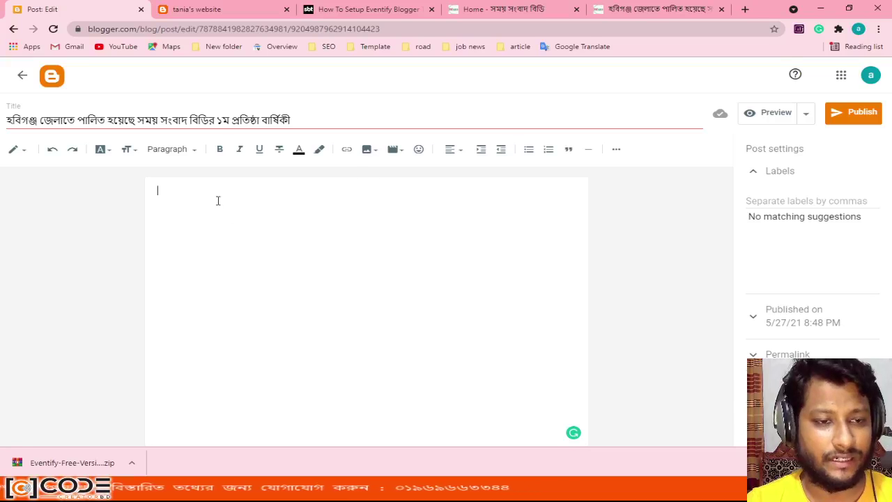
- Insert the article's photo into the post body by URL, using the copied image address
click(348, 149)
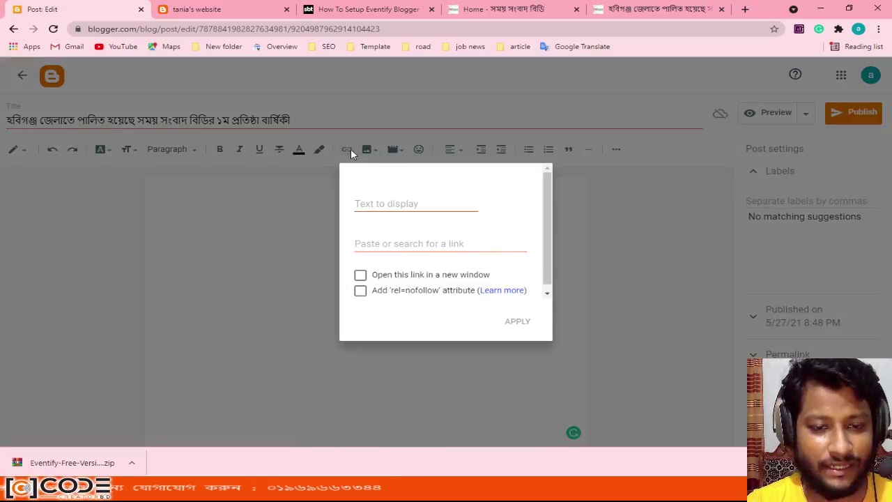
click(335, 189)
click(374, 152)
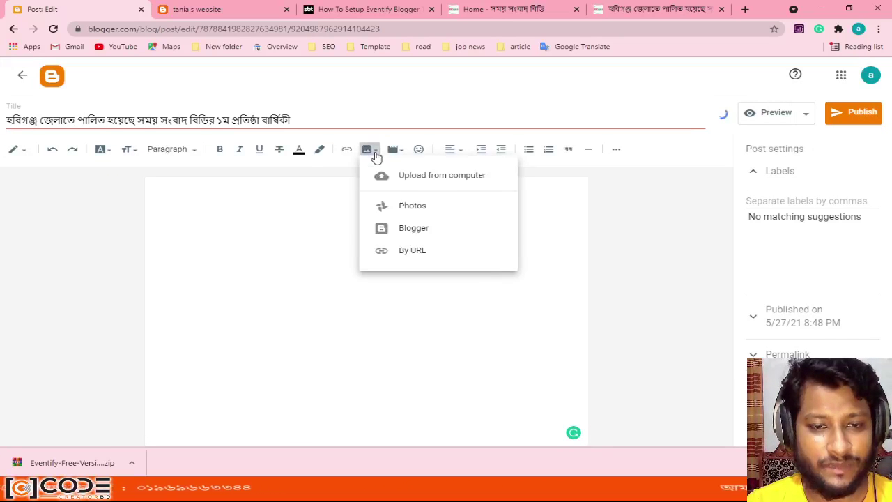
click(395, 257)
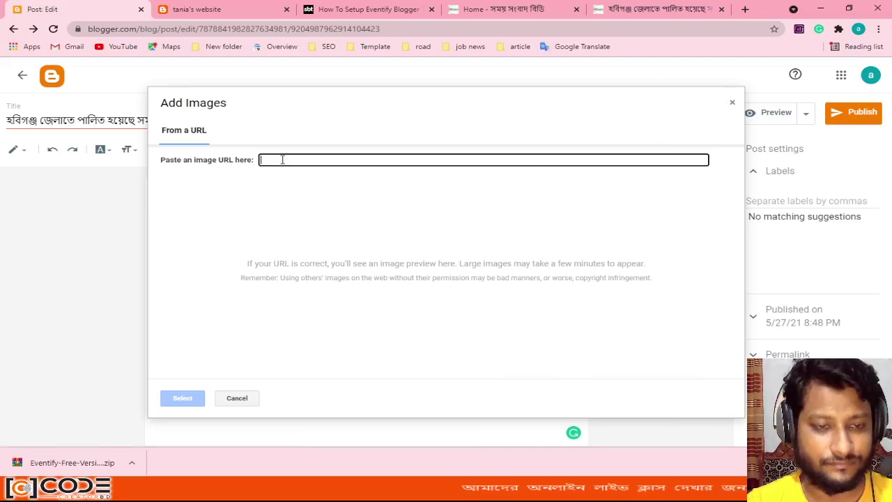
key(ctrl+v)
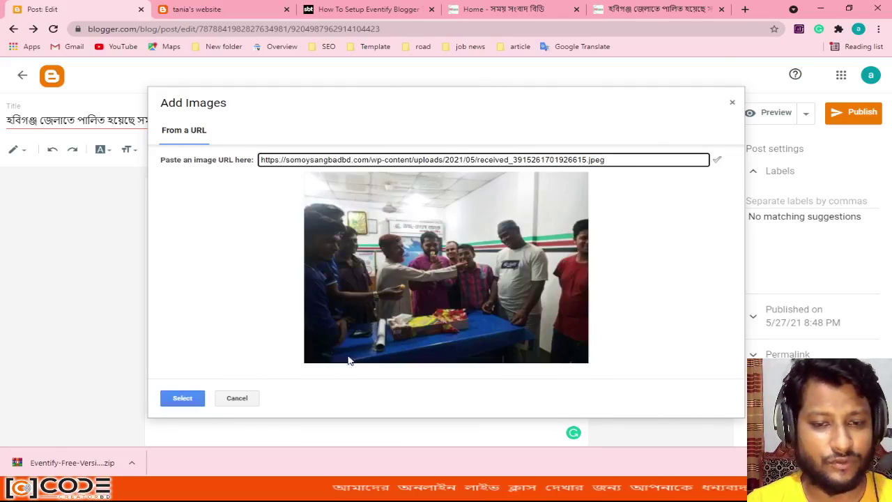
click(183, 398)
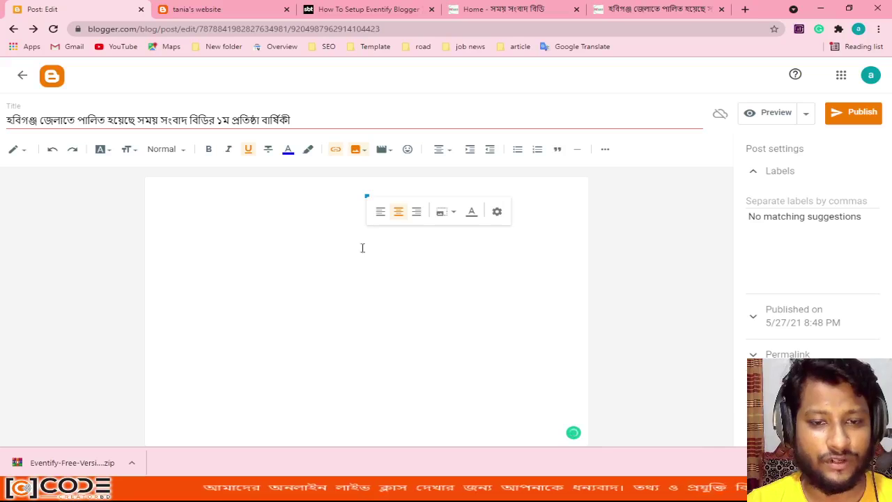
- Copy the article's main paragraph and paste it twice on a new line below the photo in the post
scroll(423, 364, down, 3)
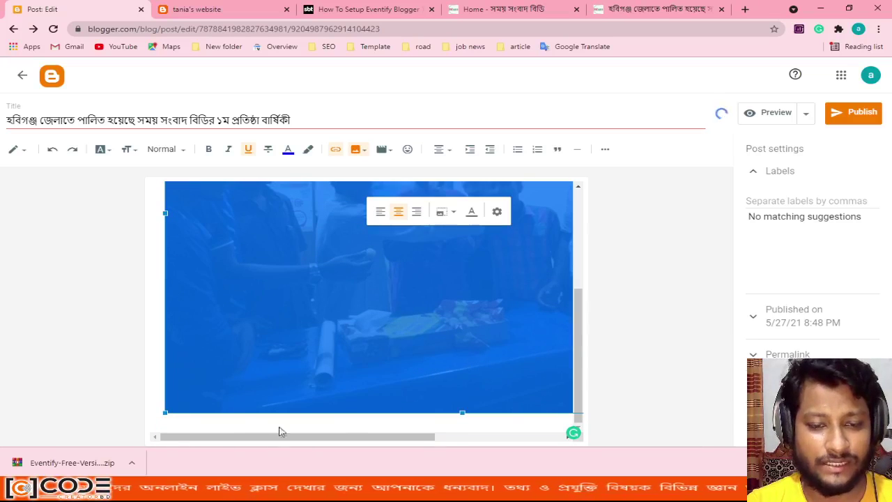
click(223, 422)
key(Return)
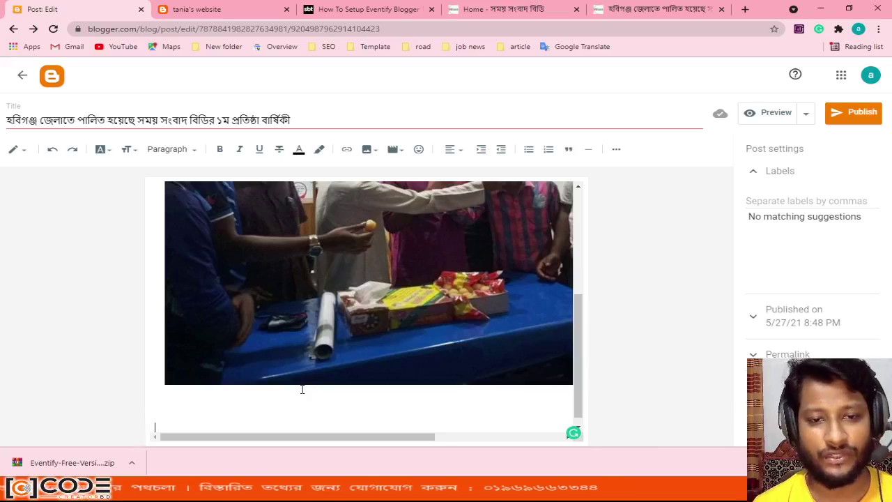
click(655, 9)
scroll(430, 255, down, 8)
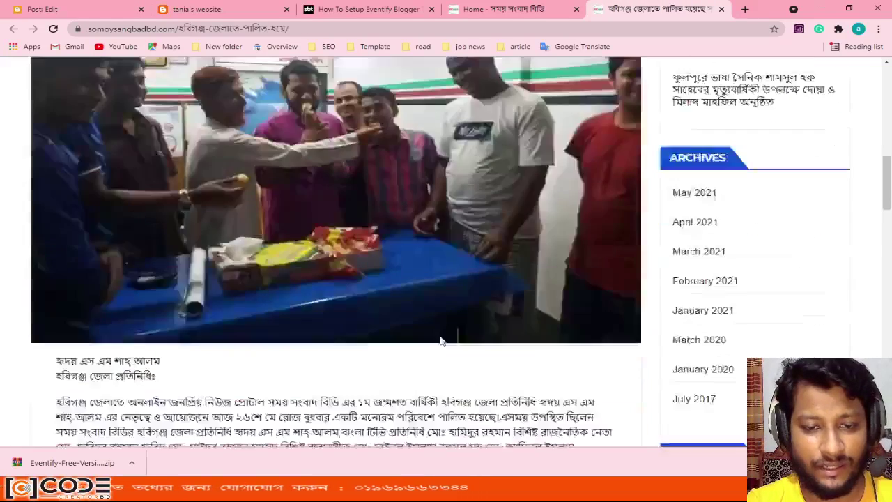
drag(224, 186, 56, 123)
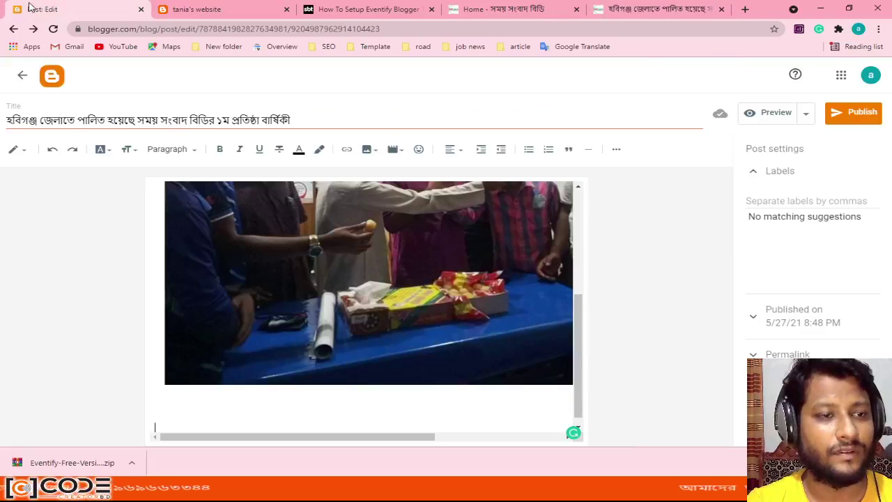
click(35, 8)
key(ctrl+v)
key(ctrl+v)
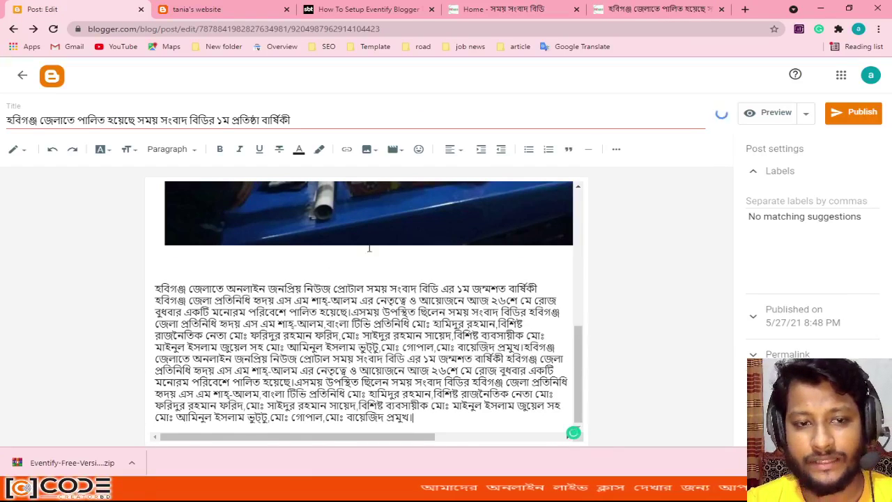
scroll(463, 263, up, 5)
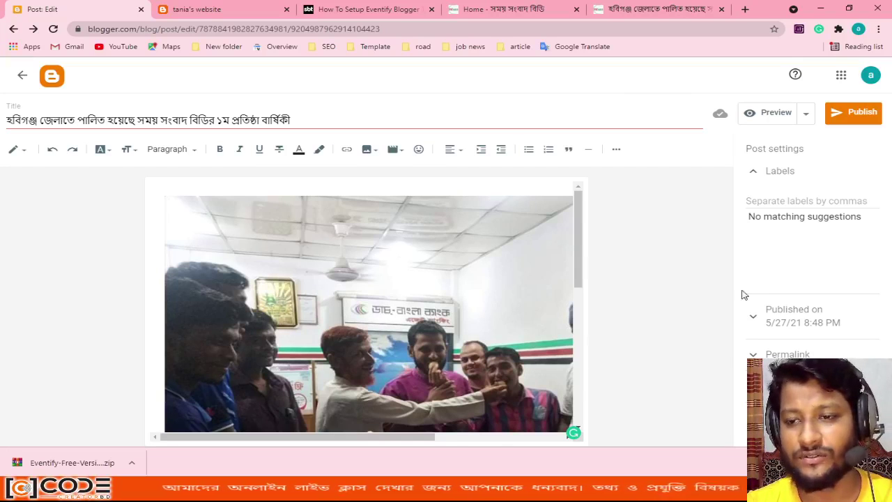
- Switch to the Google Meet call, admit the waiting participant and return to the post's label entry
click(764, 201)
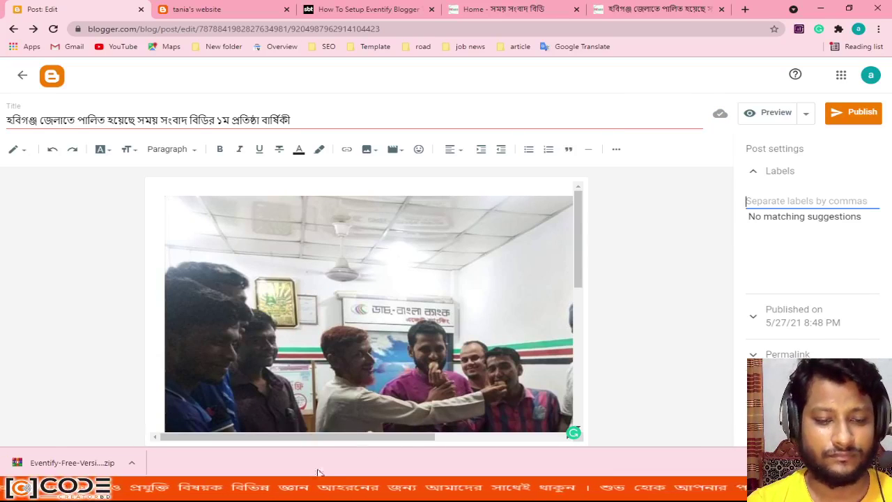
mouse_move(288, 491)
click(207, 433)
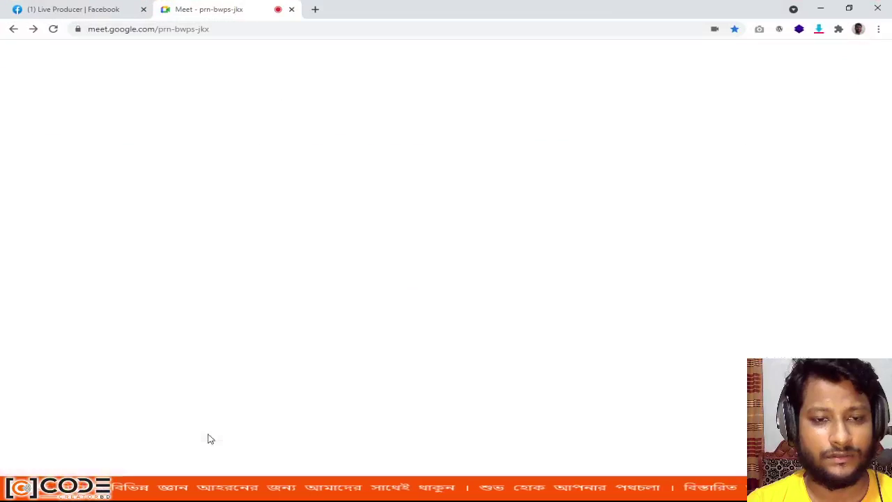
click(571, 108)
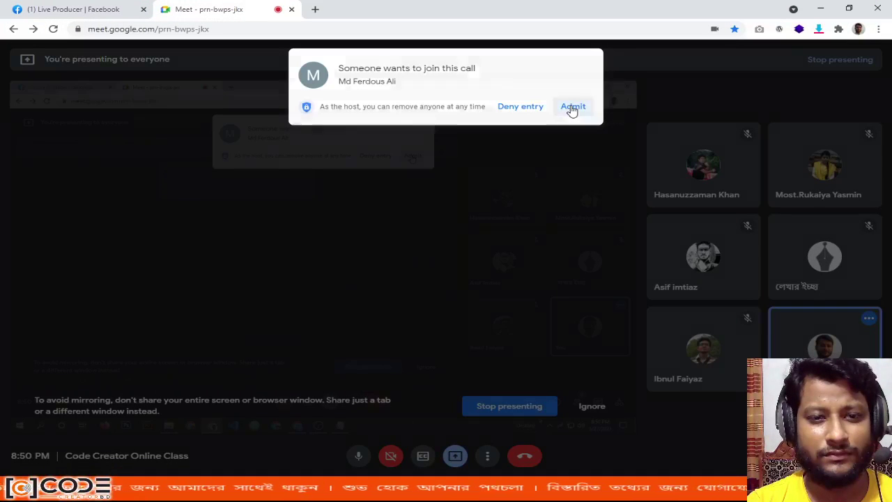
click(821, 8)
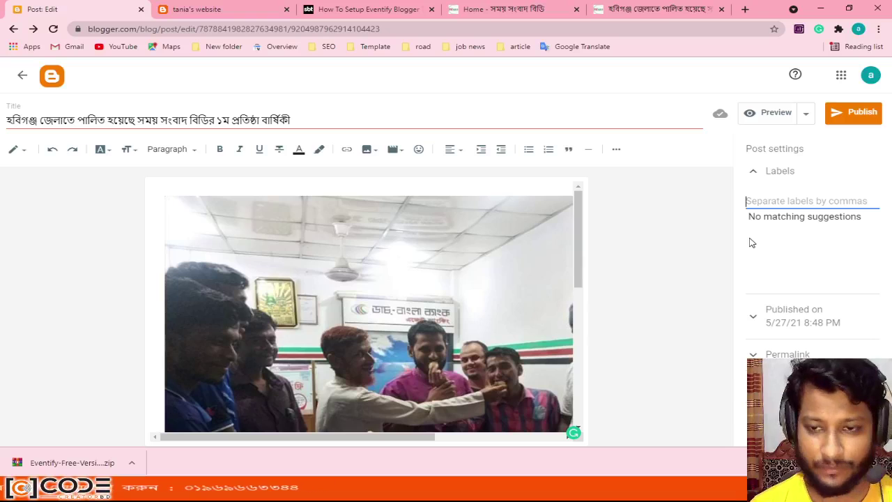
- Label the post "test" and set its publishing date and time manually to May 27, 2021, 8:50 PM
text(t)
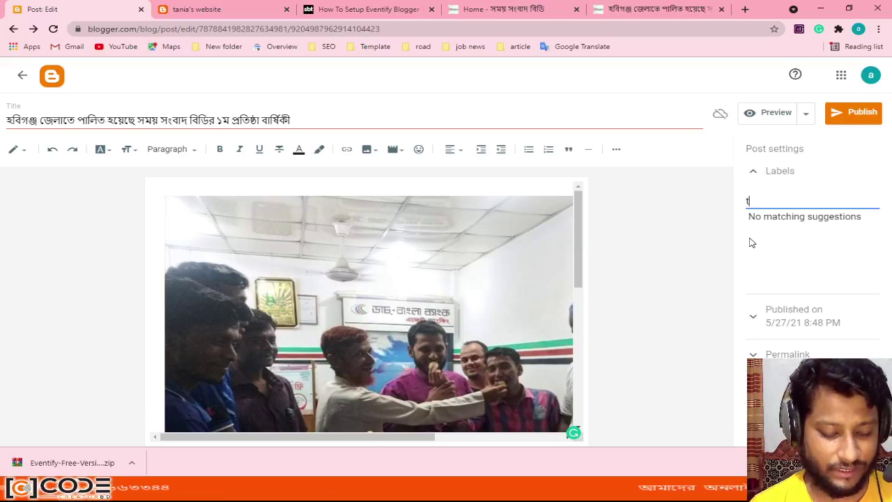
text(est)
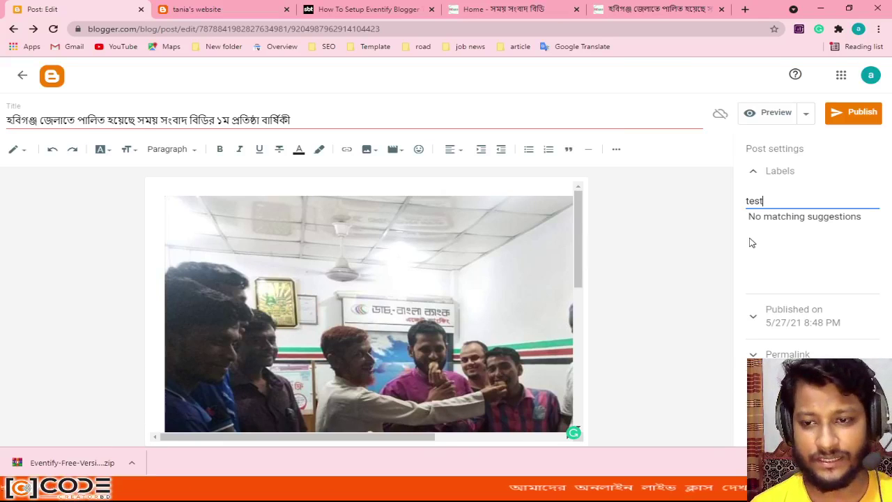
click(783, 318)
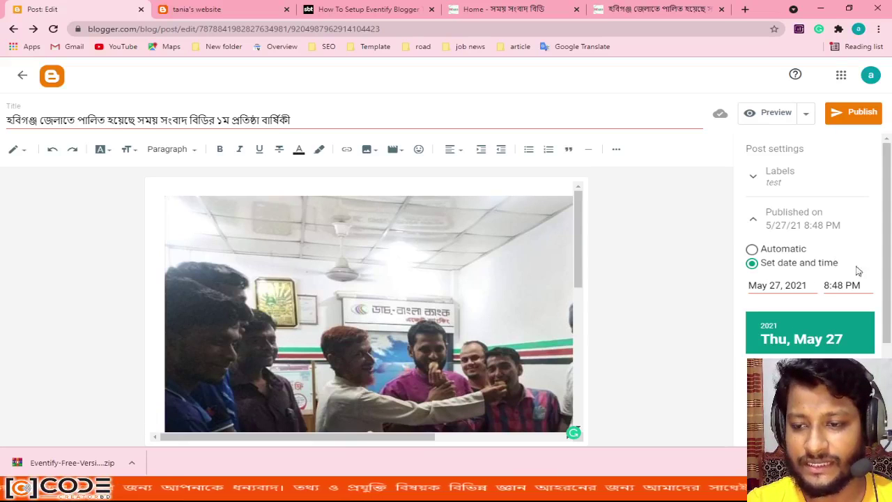
click(752, 249)
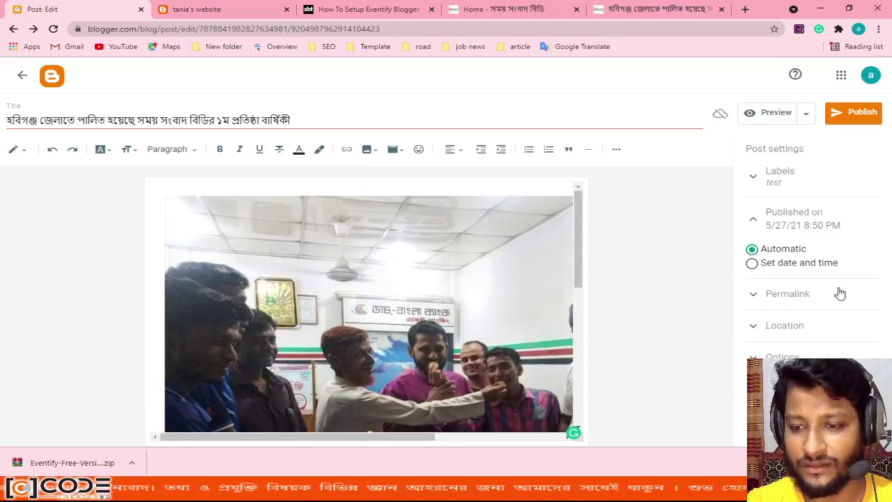
click(752, 264)
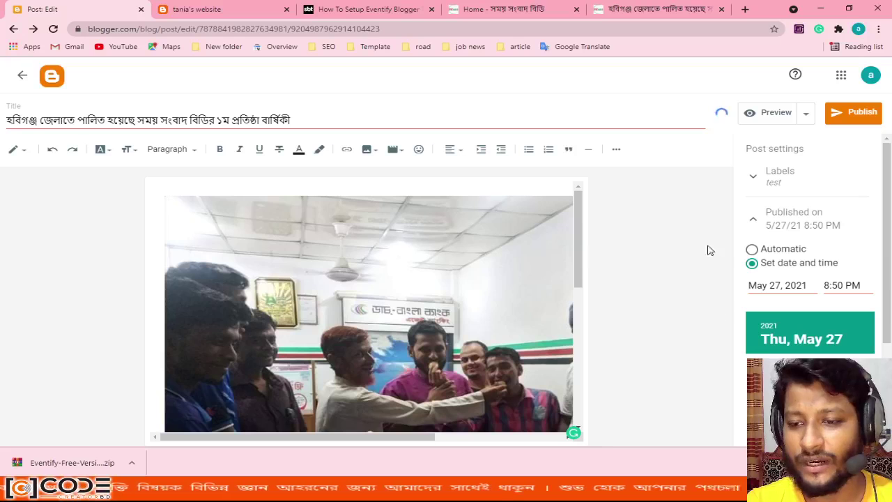
click(757, 222)
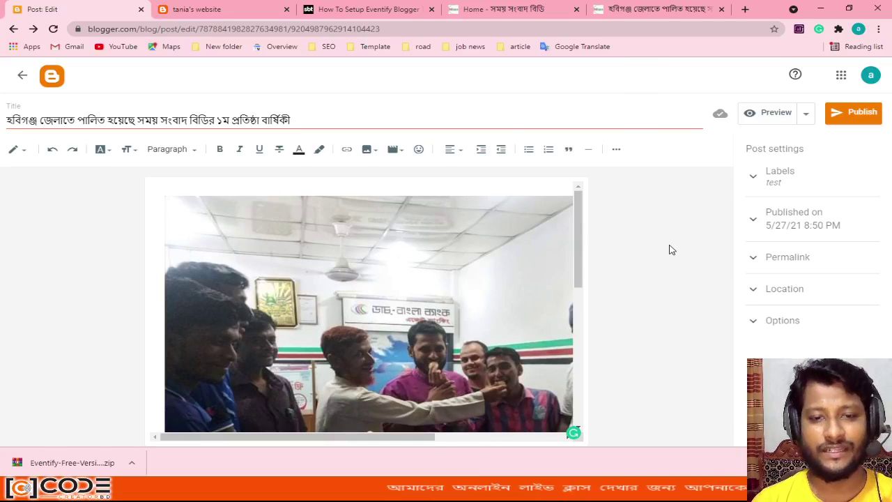
- Review the post's permalink, try the custom permalink option and restore the automatic permalink
click(753, 258)
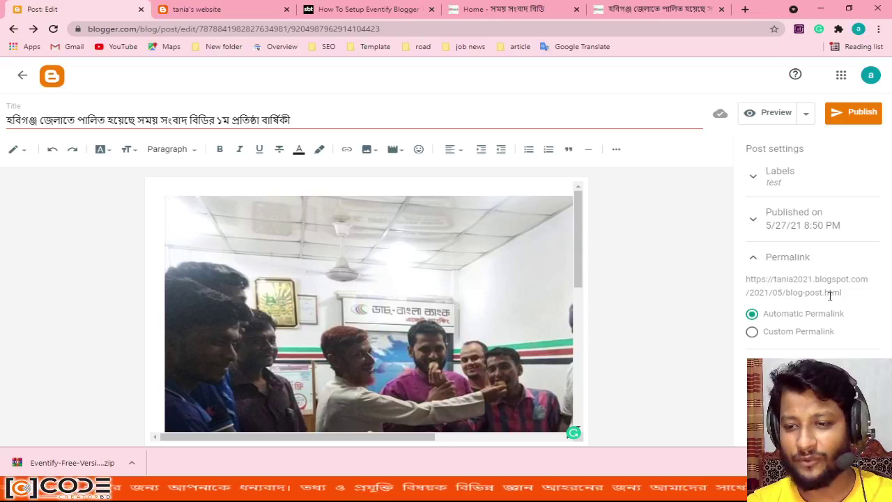
drag(844, 297, 734, 281)
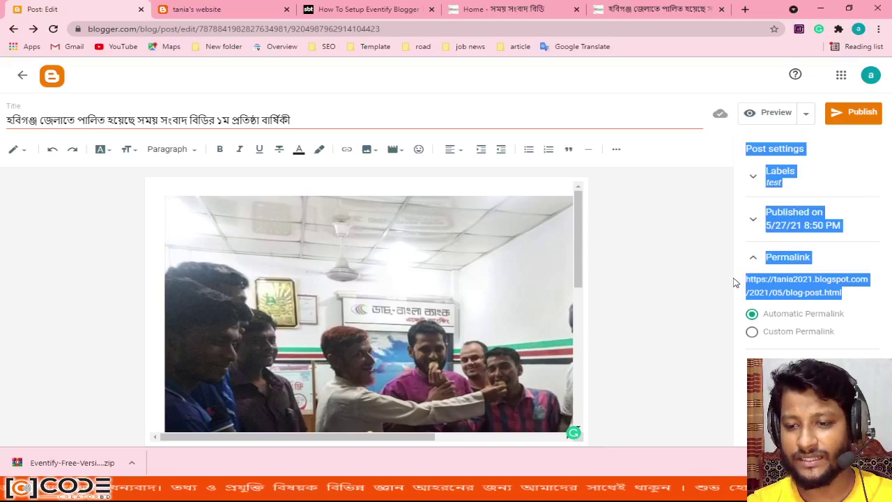
click(714, 332)
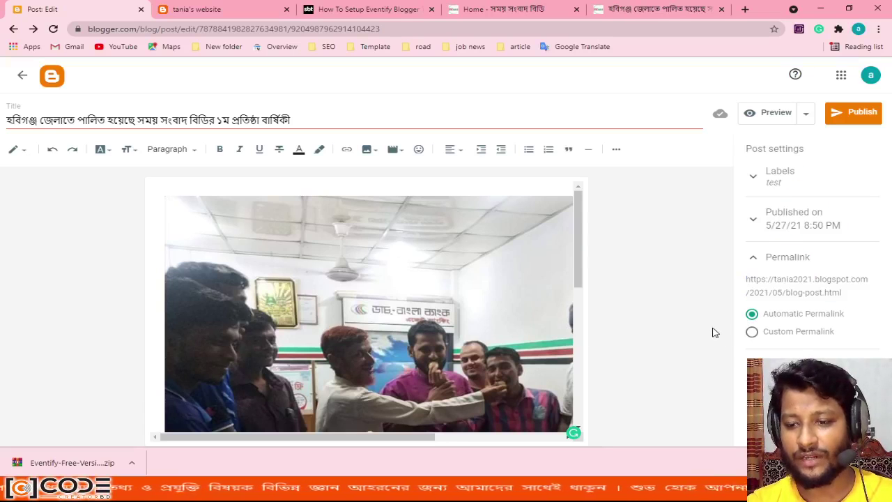
click(751, 333)
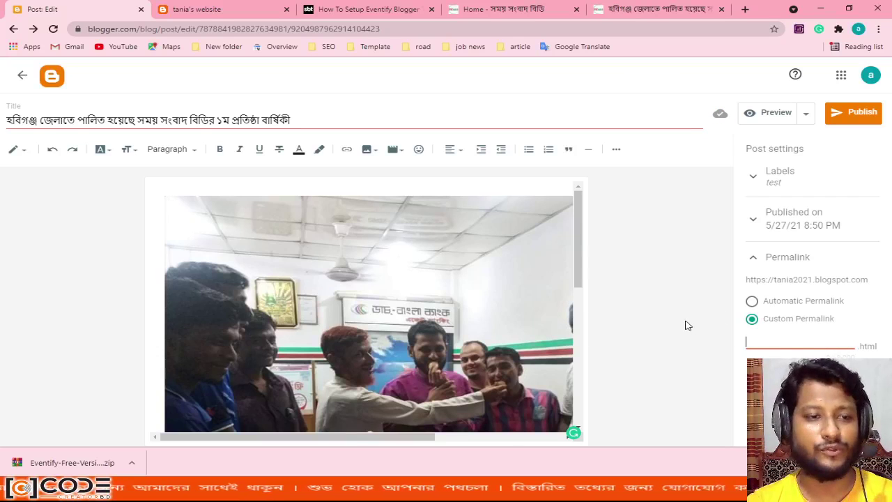
click(751, 302)
- Try searching for "usa" as the post's location, and clear the location search again
click(787, 256)
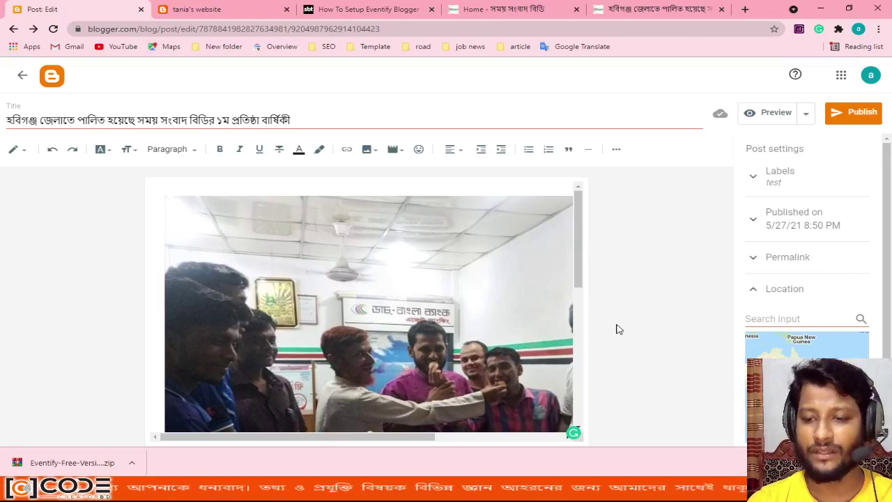
click(775, 318)
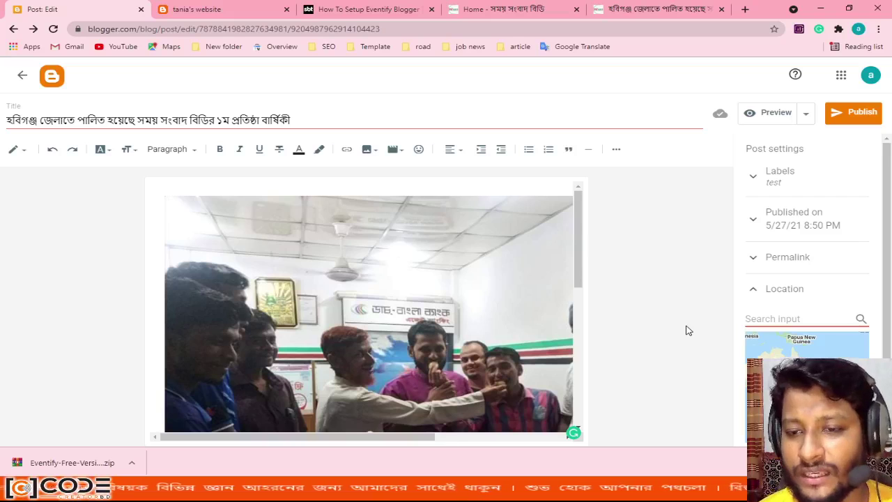
text(usa)
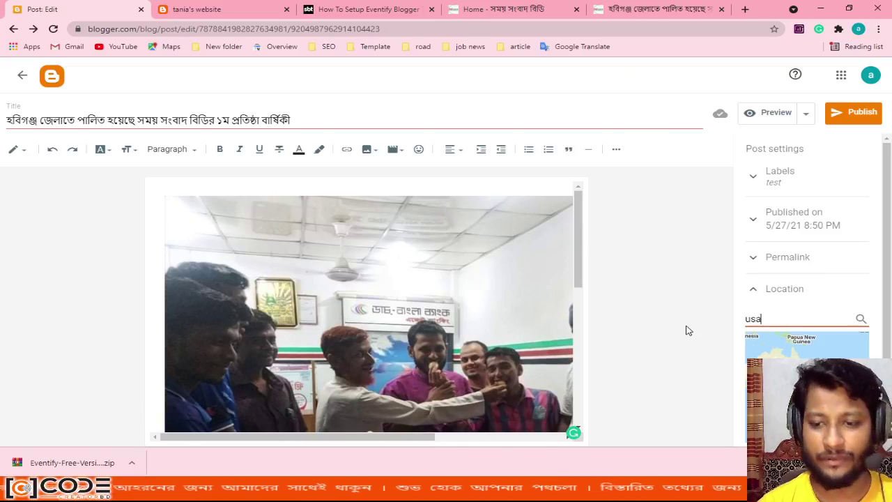
click(860, 319)
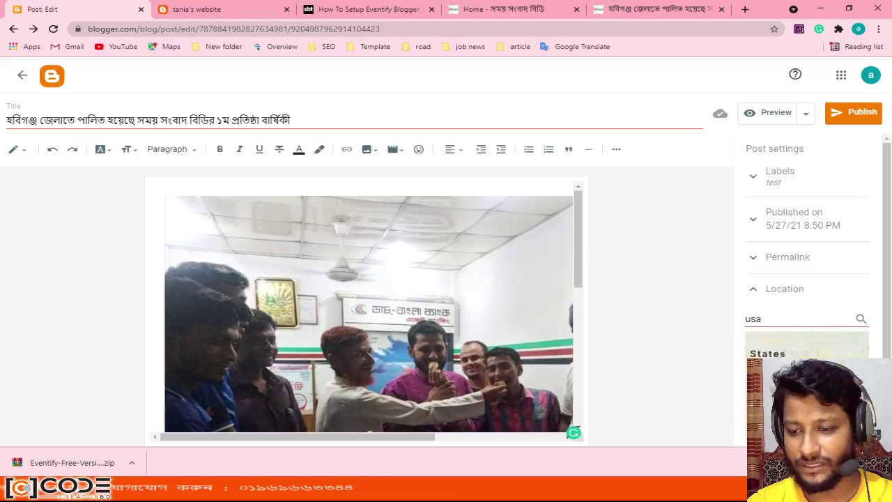
click(777, 320)
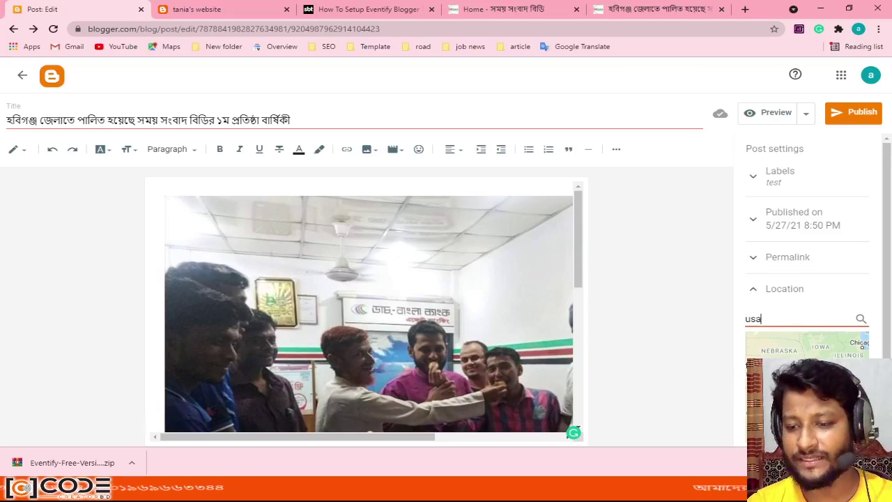
drag(780, 317, 734, 324)
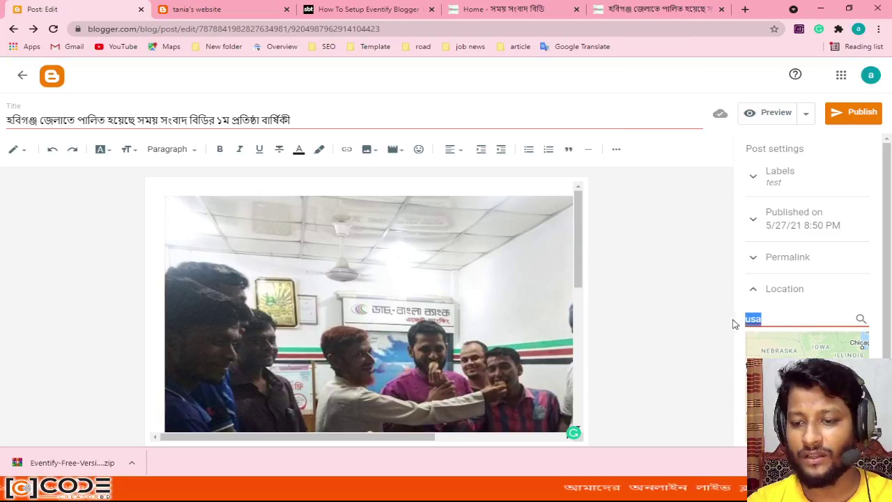
key(BackSpace)
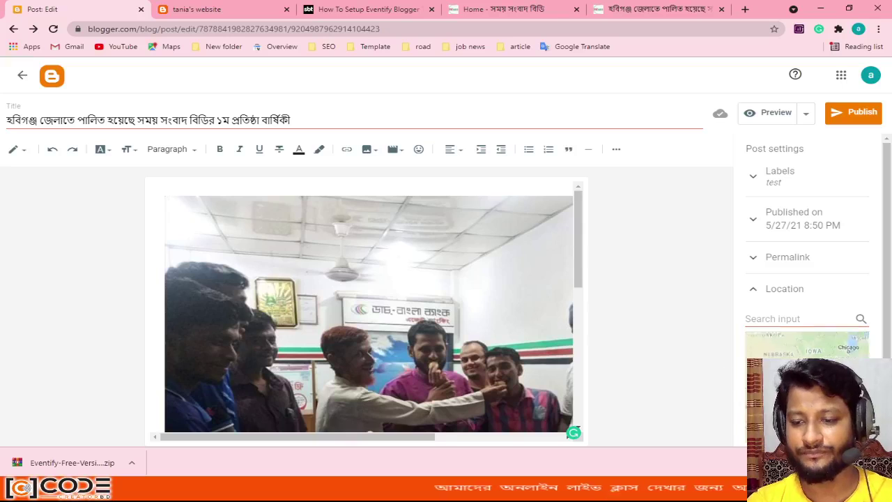
- Expand the post's options, check the body content, and preview the post's photo, text and tags
drag(887, 329, 887, 387)
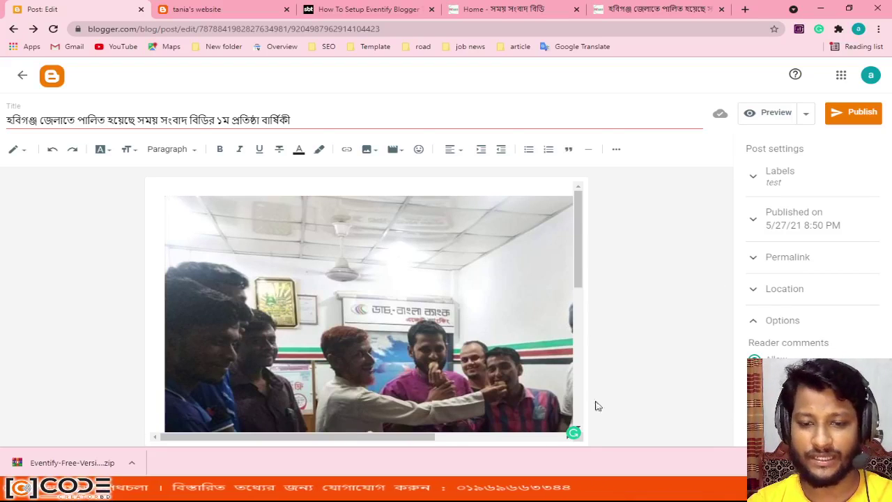
scroll(424, 394, down, 10)
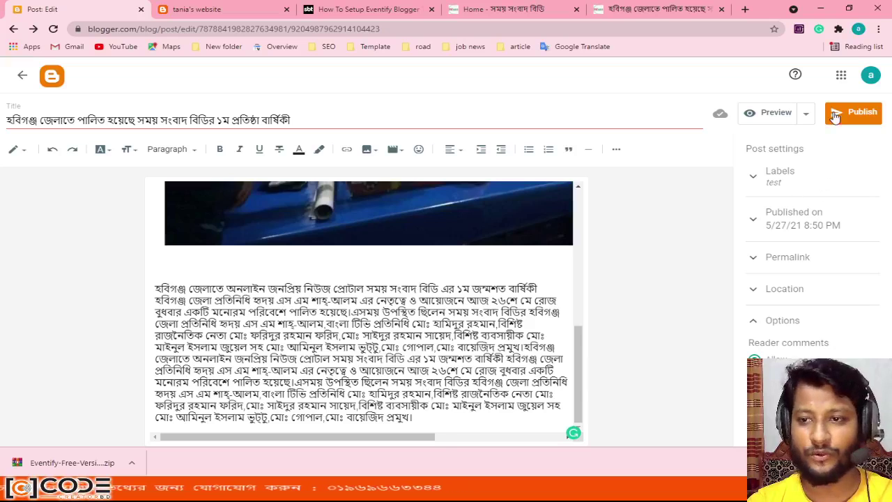
scroll(384, 351, up, 10)
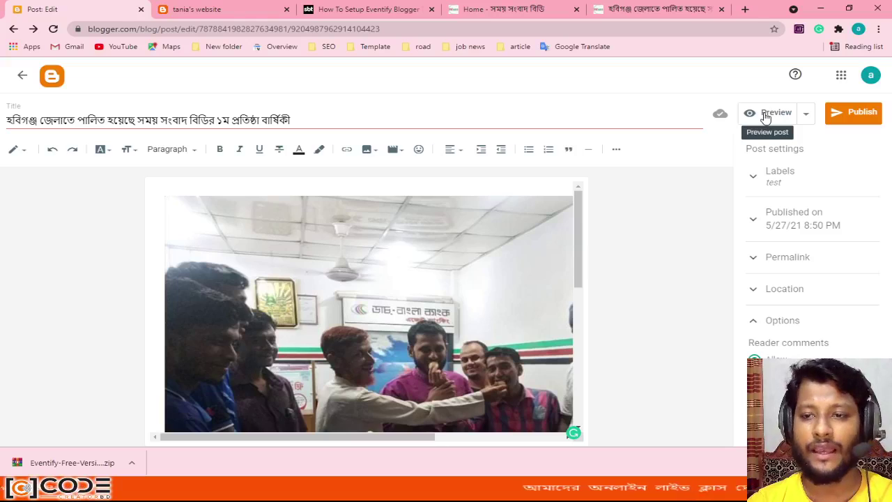
click(765, 114)
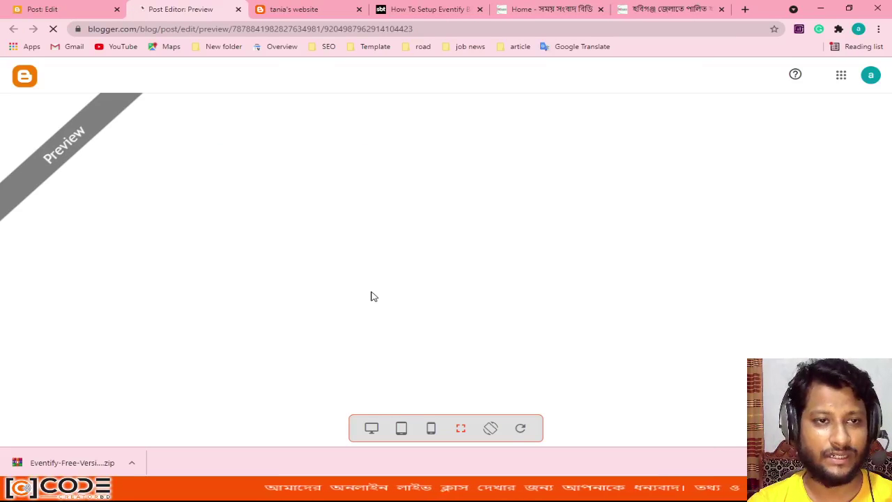
scroll(365, 305, down, 3)
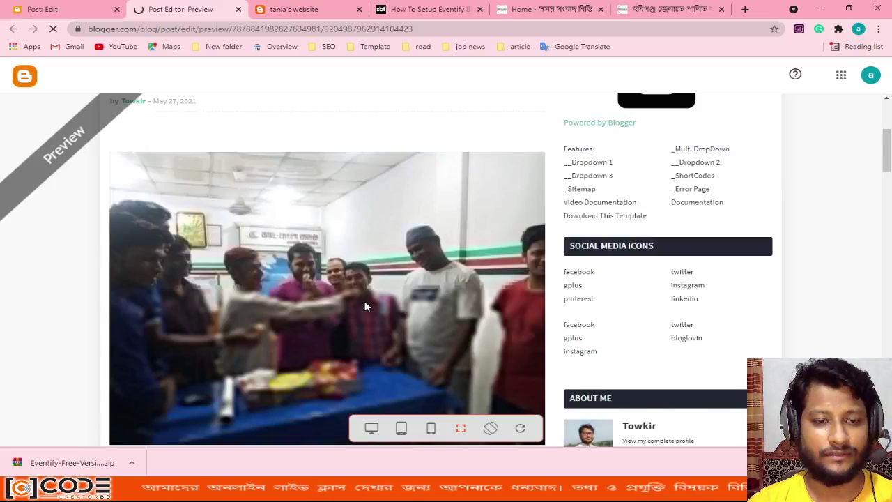
scroll(366, 304, down, 5)
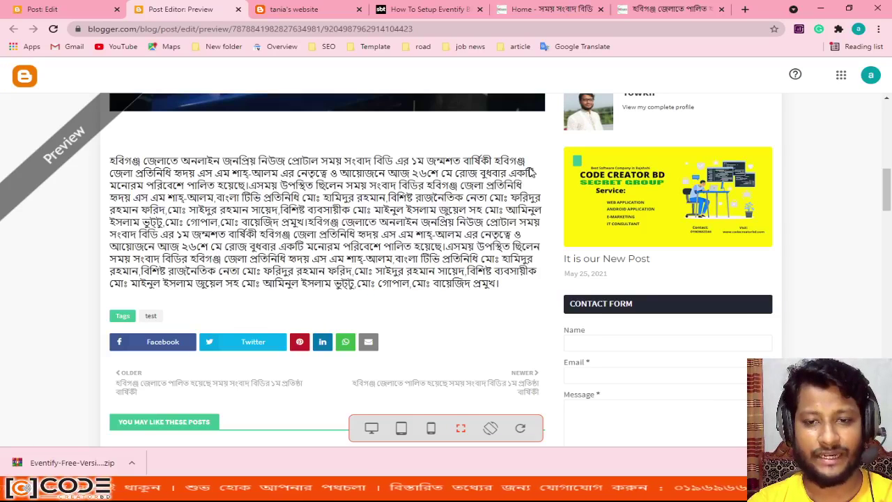
- Return to the post editor and justify the whole text below the photo
click(41, 10)
scroll(392, 299, down, 5)
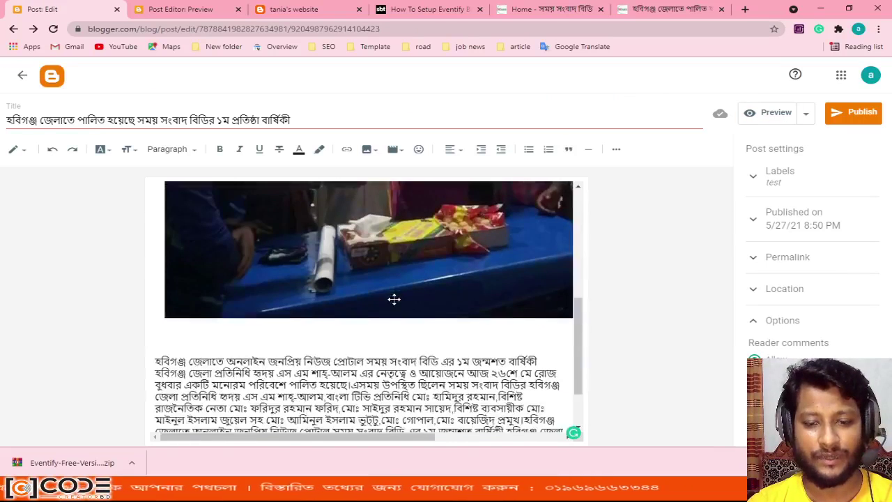
drag(158, 288, 432, 420)
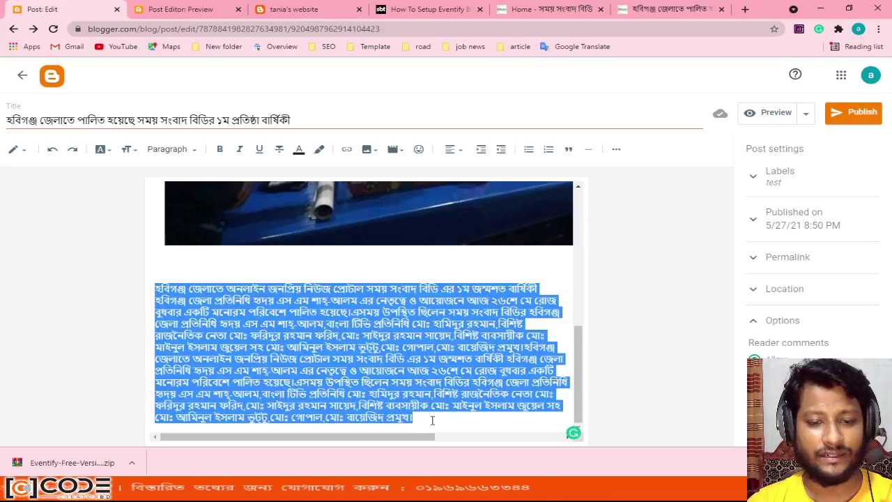
click(454, 149)
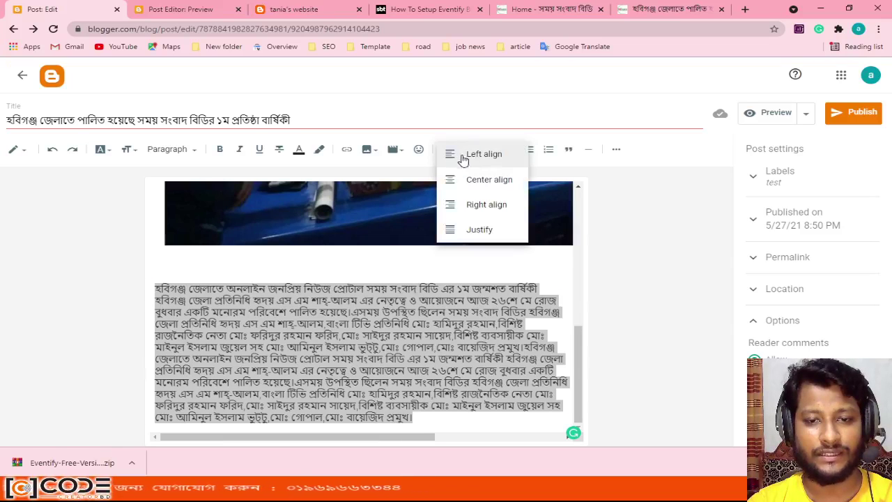
click(471, 230)
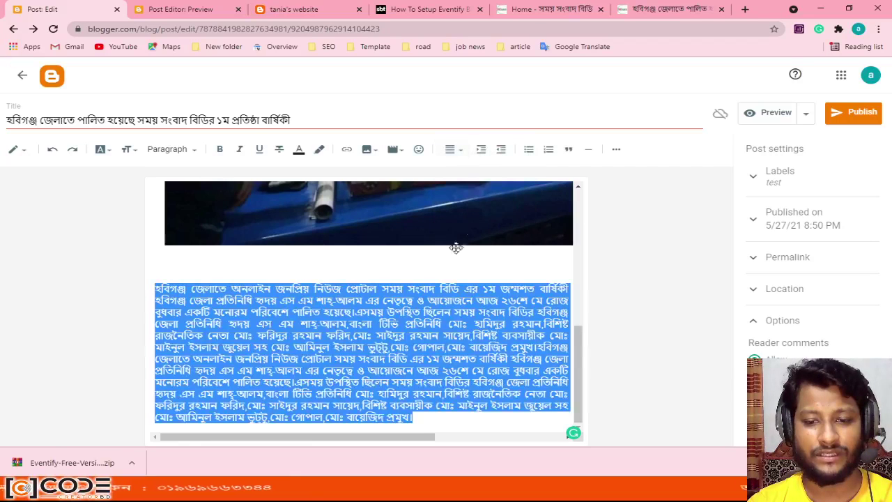
- Preview the post again and check the layout of the justified text below the photo
click(773, 112)
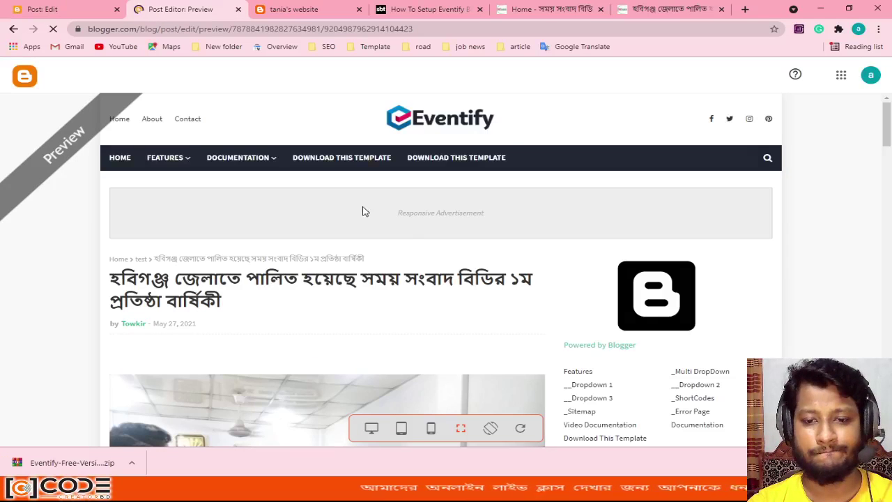
scroll(319, 236, down, 10)
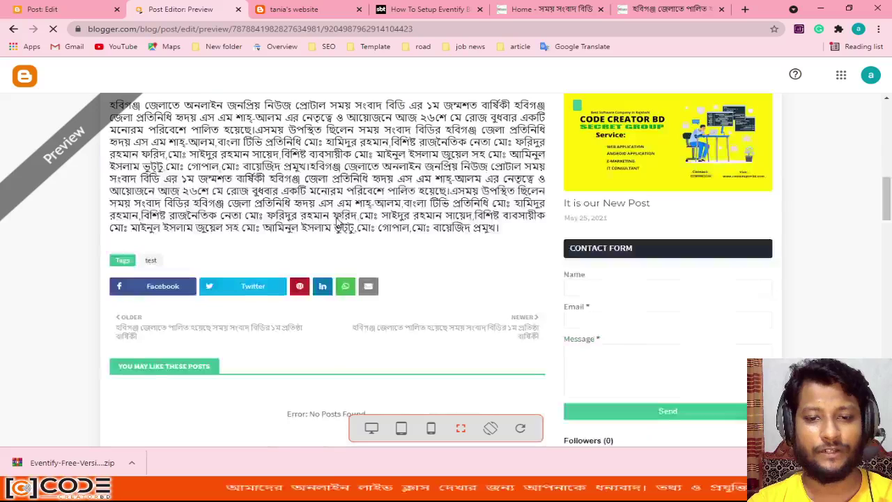
scroll(320, 235, up, 5)
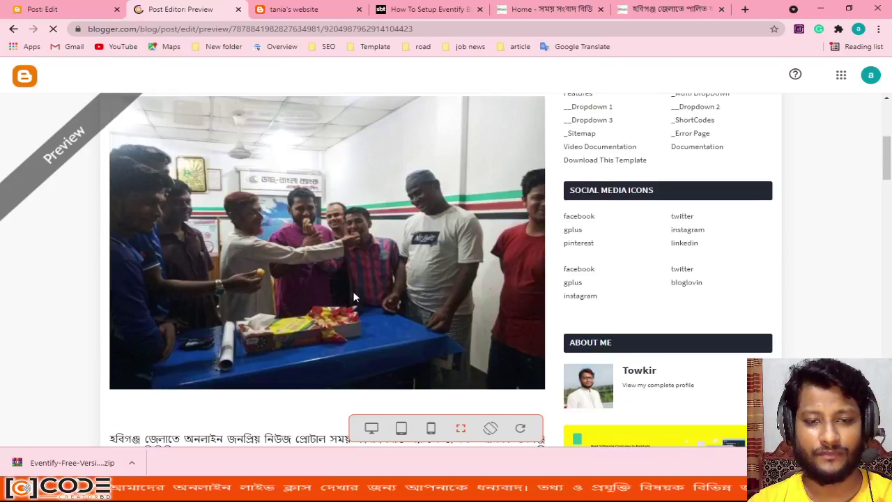
scroll(354, 297, up, 1)
scroll(328, 278, down, 3)
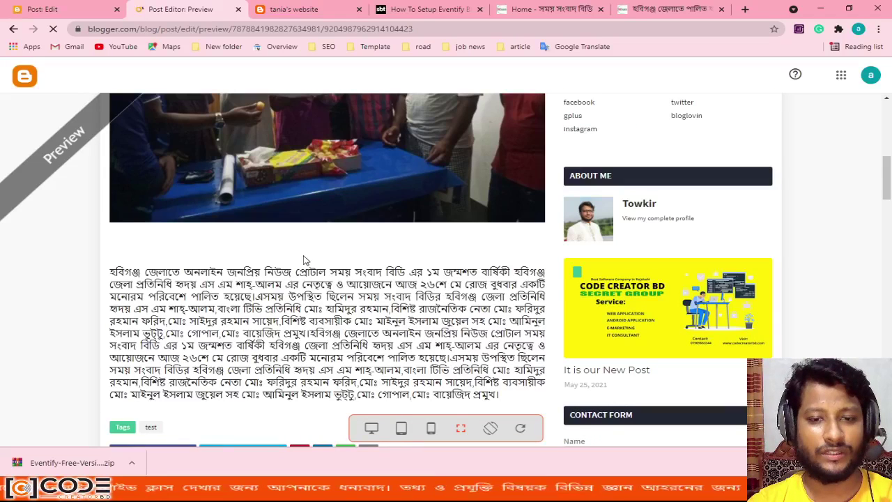
scroll(313, 260, up, 1)
scroll(351, 275, up, 3)
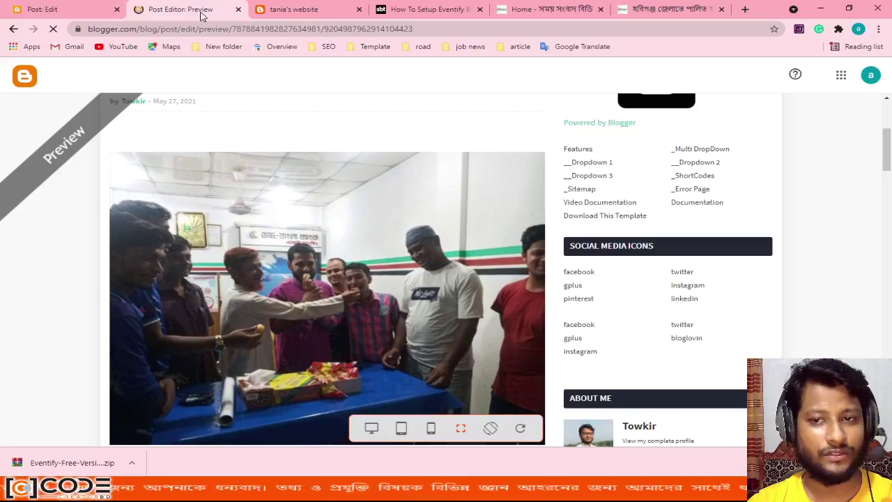
- Return to the post editor and publish the post
click(42, 9)
click(851, 113)
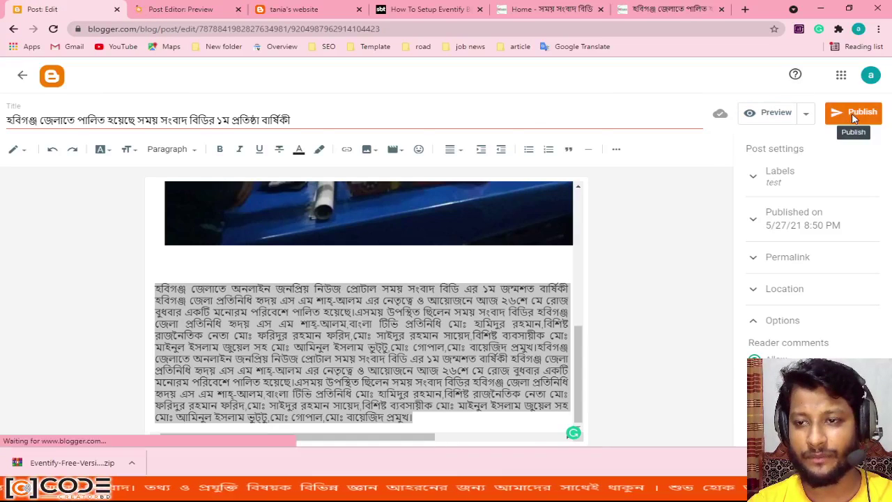
click(488, 279)
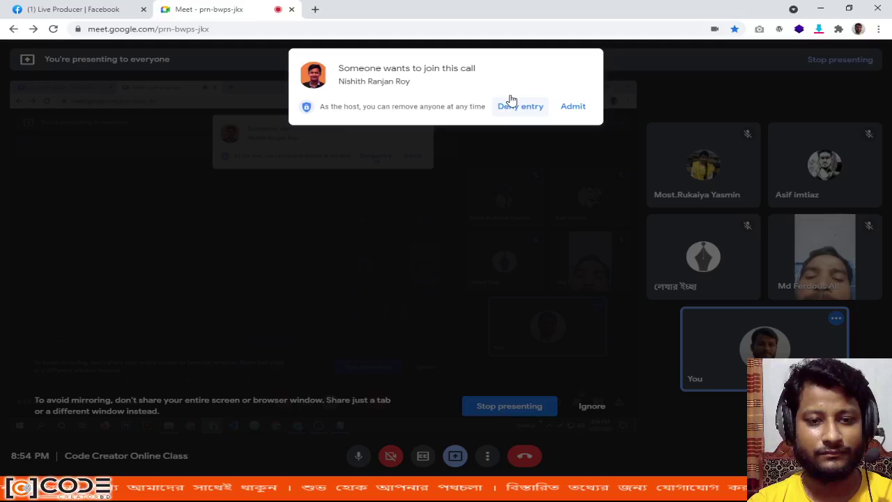
- Switch to the Google Meet call and admit the waiting participant
click(573, 107)
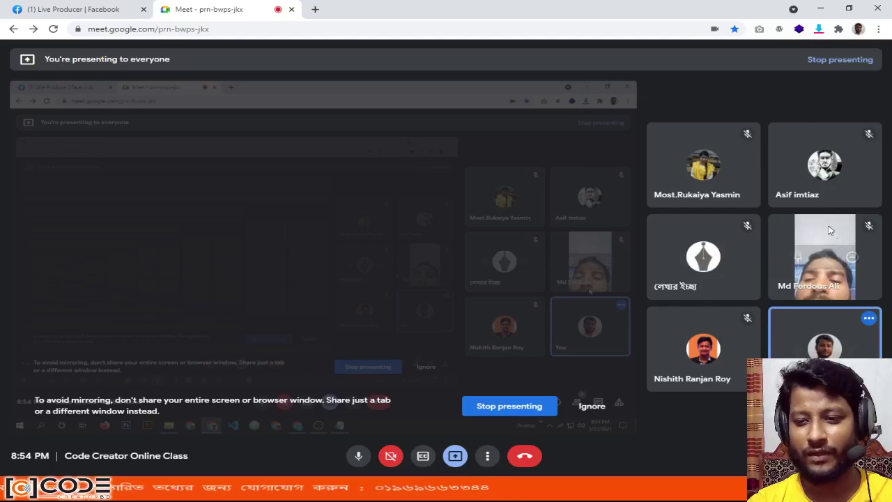
- Leave the Meet window for the Blogger browser window, reload the live blog, and look over its homepage
click(821, 10)
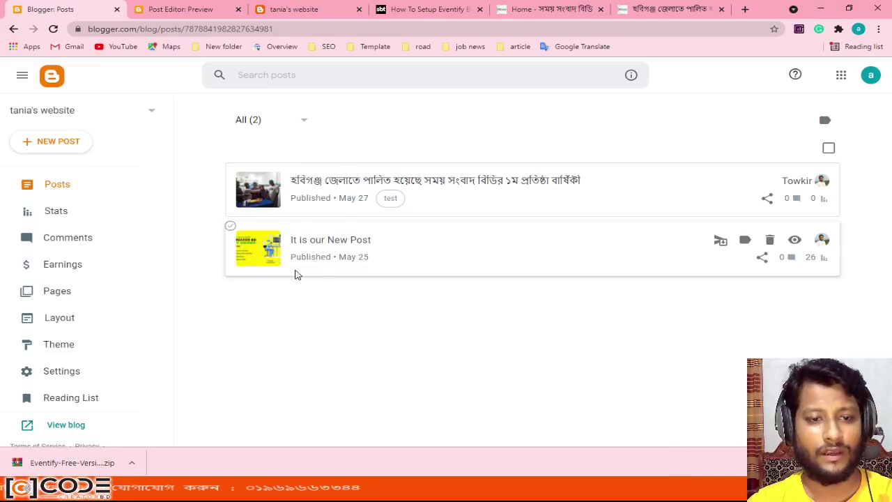
click(159, 7)
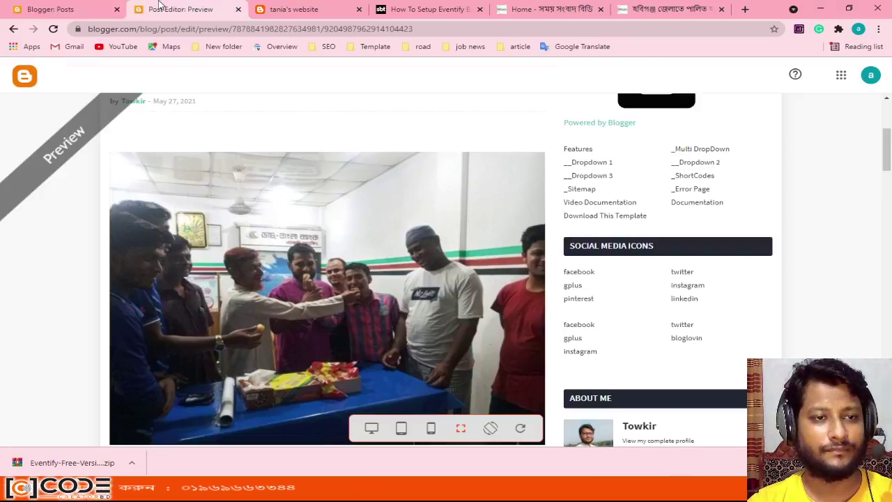
click(286, 10)
click(53, 28)
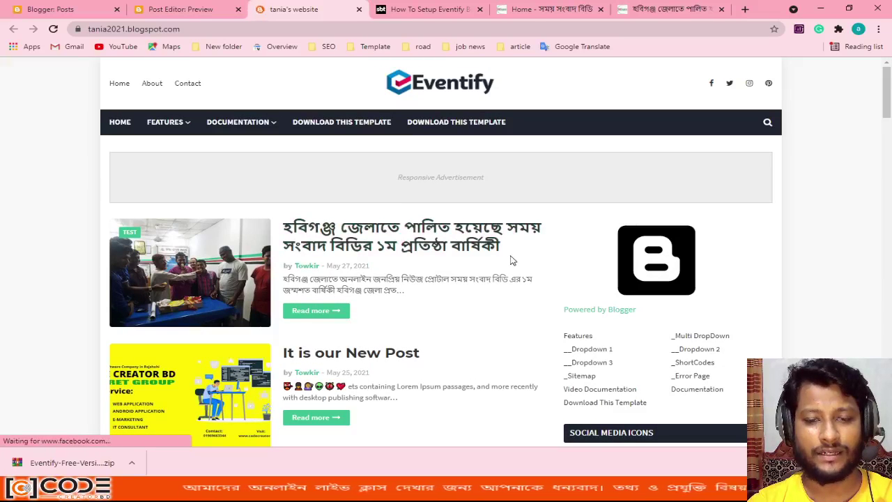
scroll(432, 268, down, 8)
scroll(432, 268, up, 8)
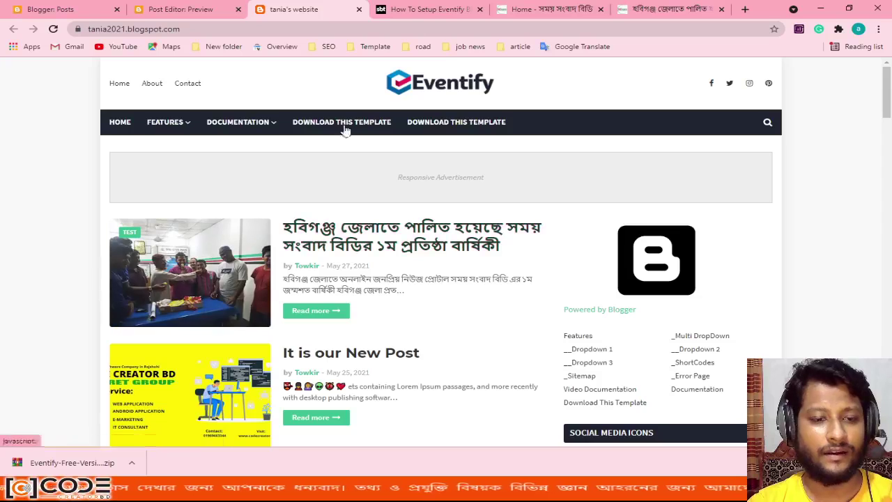
- Start a new blog post, and open the স্বাস্থ্য category on the news site to find source content
click(59, 8)
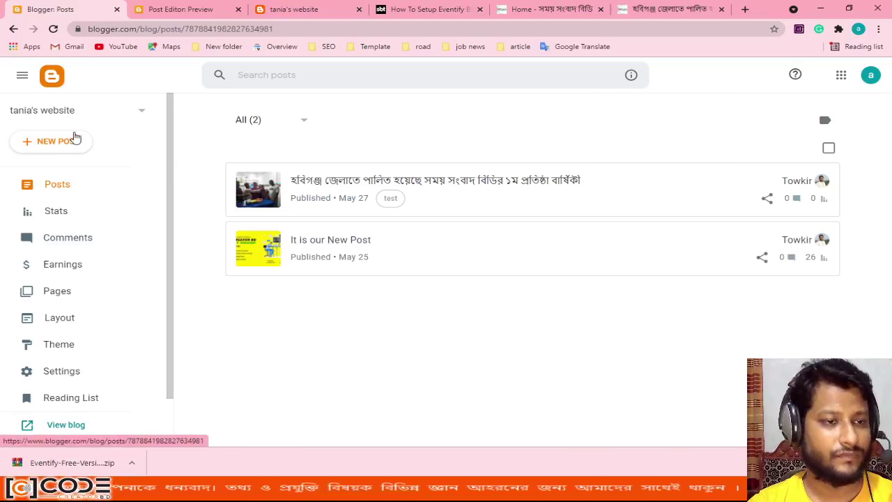
click(55, 147)
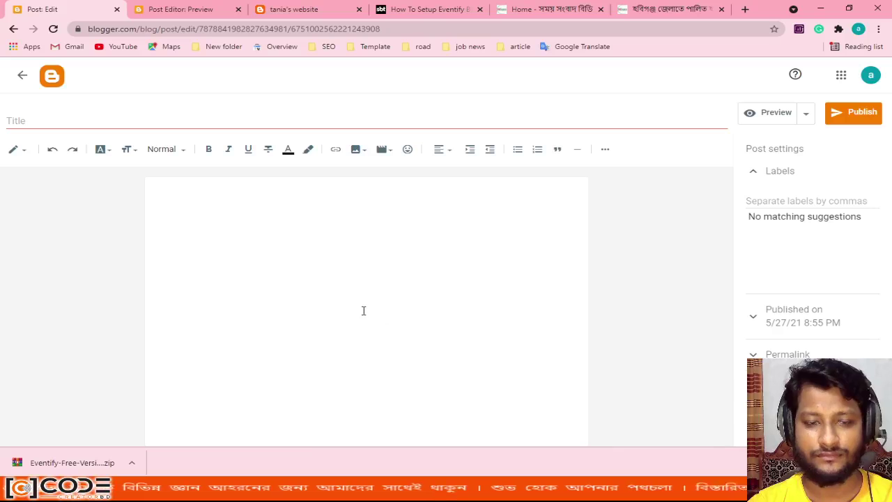
click(542, 9)
scroll(507, 334, down, 1)
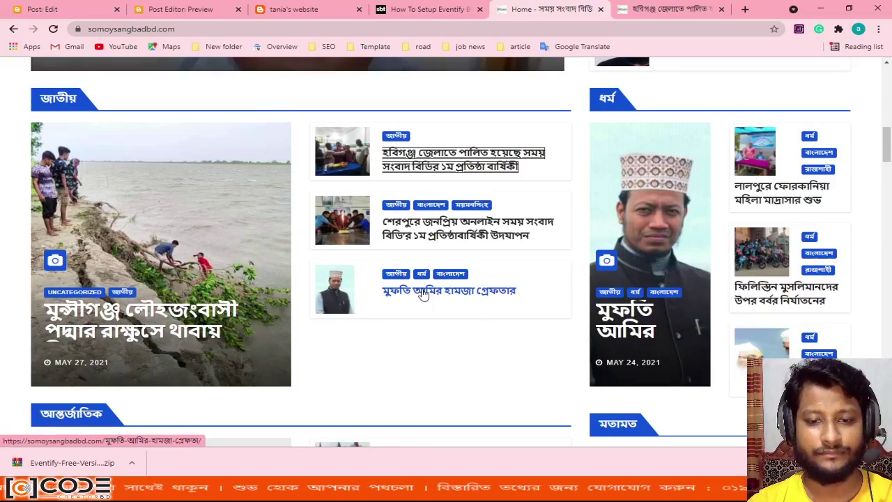
scroll(446, 356, up, 8)
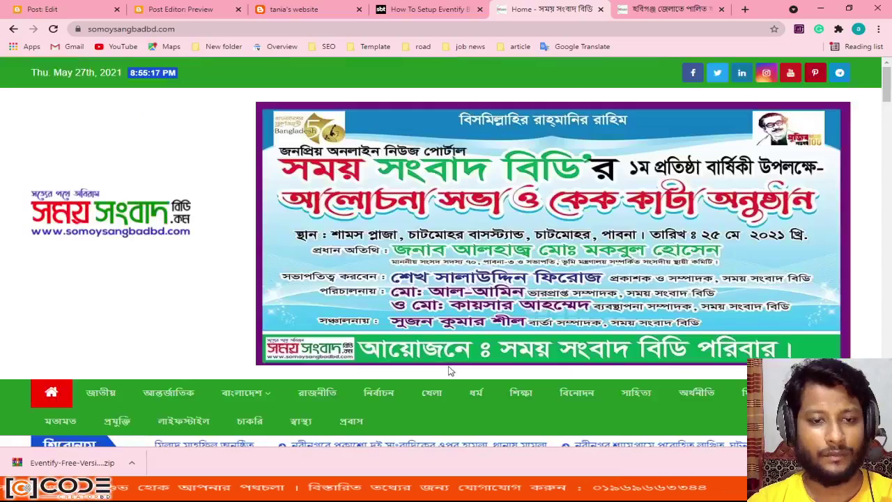
scroll(440, 340, down, 2)
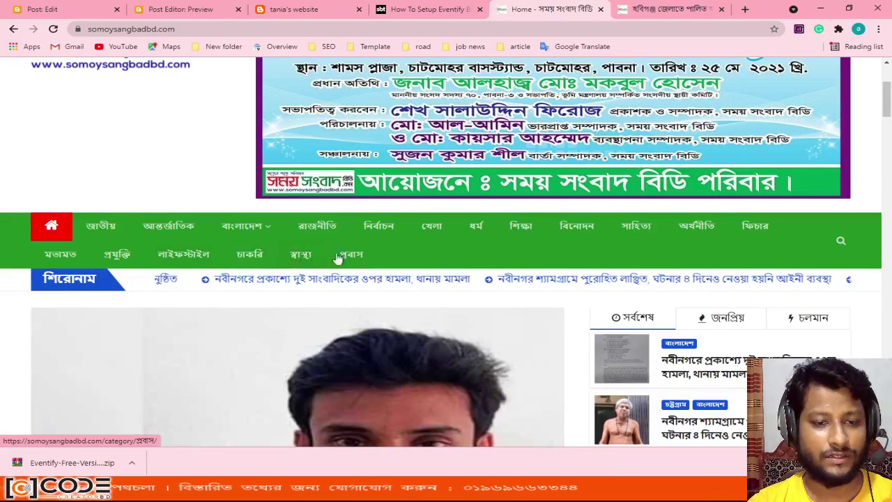
click(287, 259)
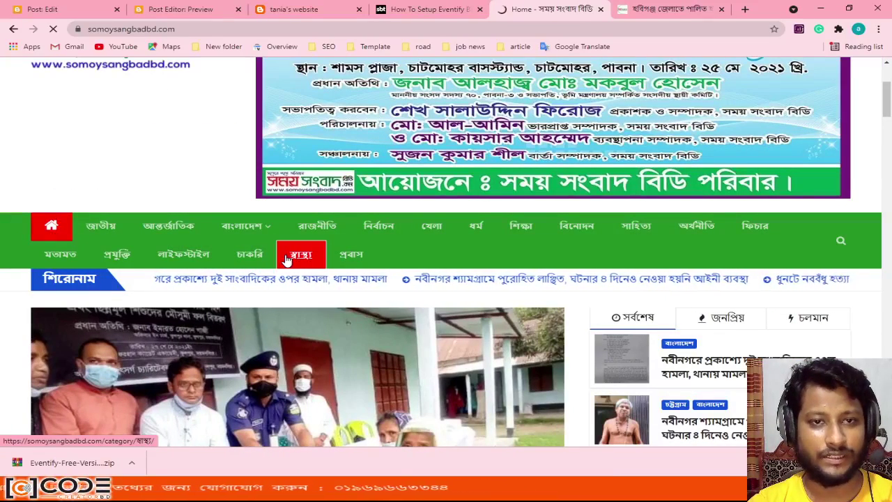
scroll(350, 343, down, 8)
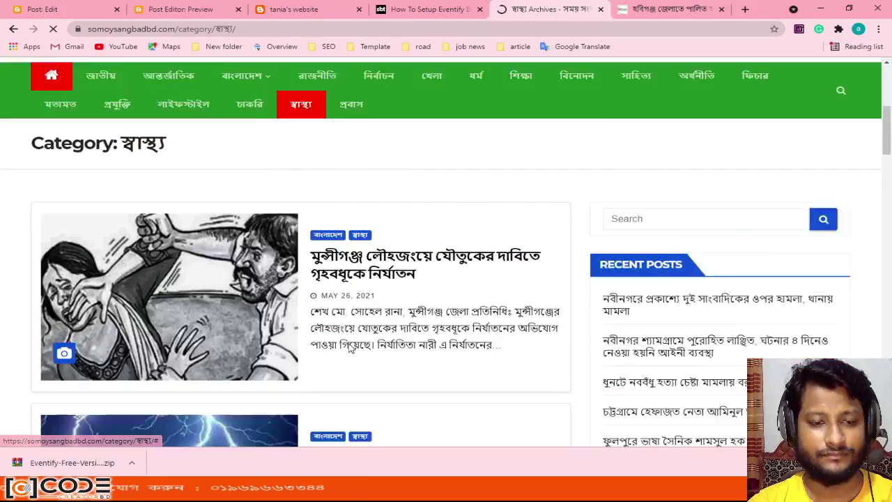
- Open the article "গুরুদাসপুরে ডোবা থেকে বৃদ্ধের মরদেহ উদ্ধার" in a separate browser tab and switch to it
middle_click(428, 283)
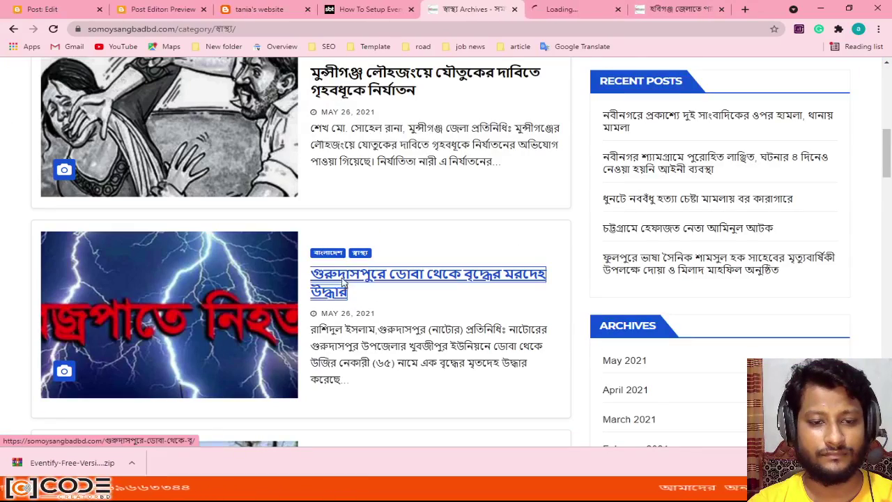
scroll(468, 356, up, 2)
scroll(474, 348, up, 2)
scroll(593, 342, up, 3)
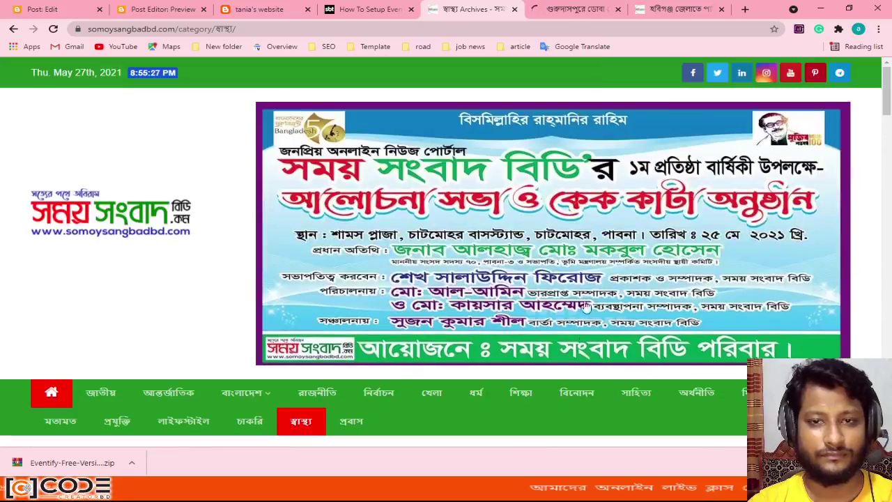
click(566, 10)
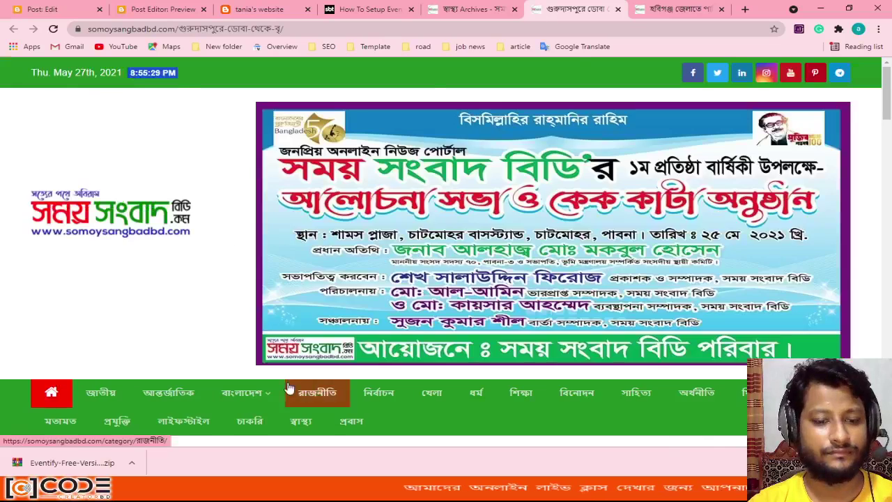
- Copy the article's headline and paste it as the new post's title
scroll(352, 272, down, 4)
triple_click(398, 236)
key(ctrl+c)
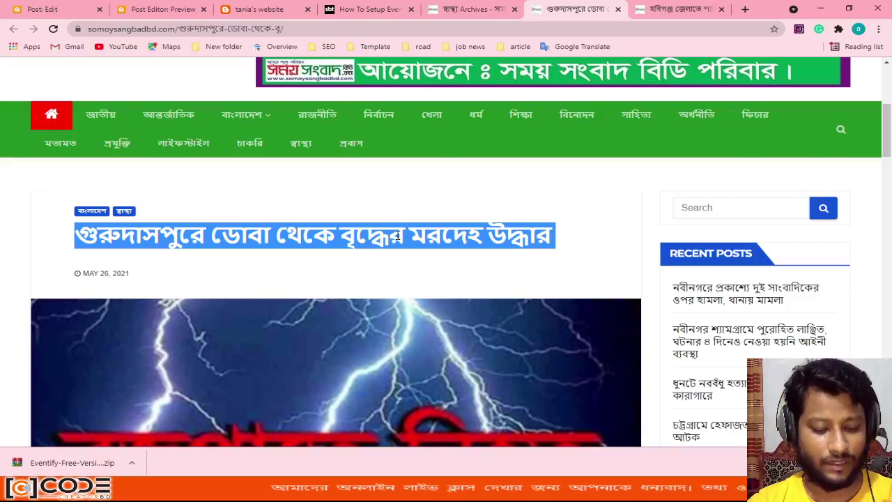
click(41, 9)
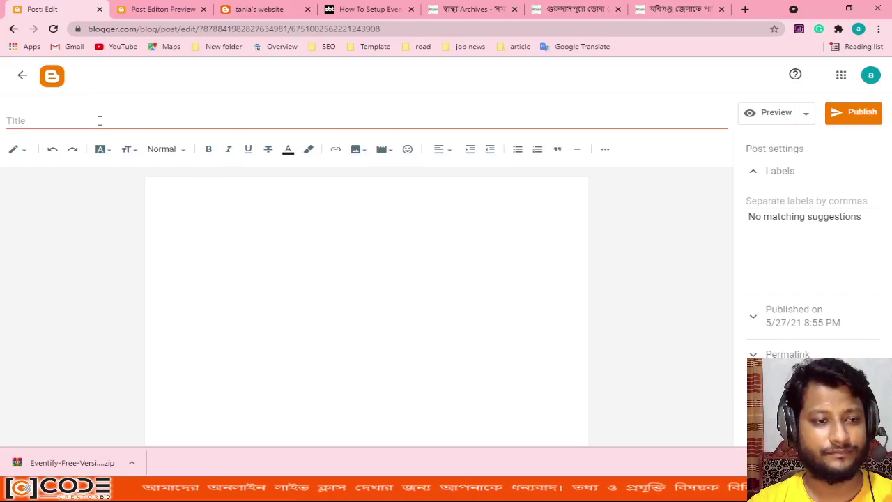
click(100, 120)
key(ctrl+v)
- Copy the address of the article's lightning image and insert that image by URL into the post body
click(211, 216)
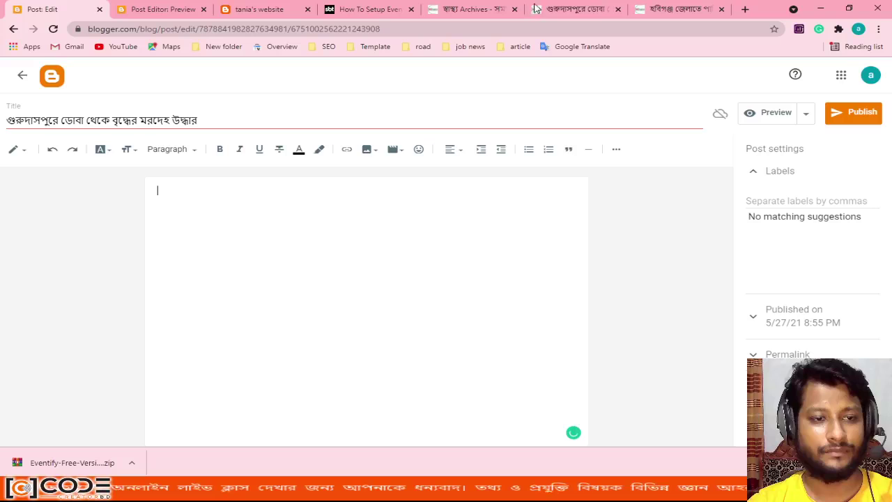
click(572, 9)
scroll(384, 207, down, 2)
right_click(300, 282)
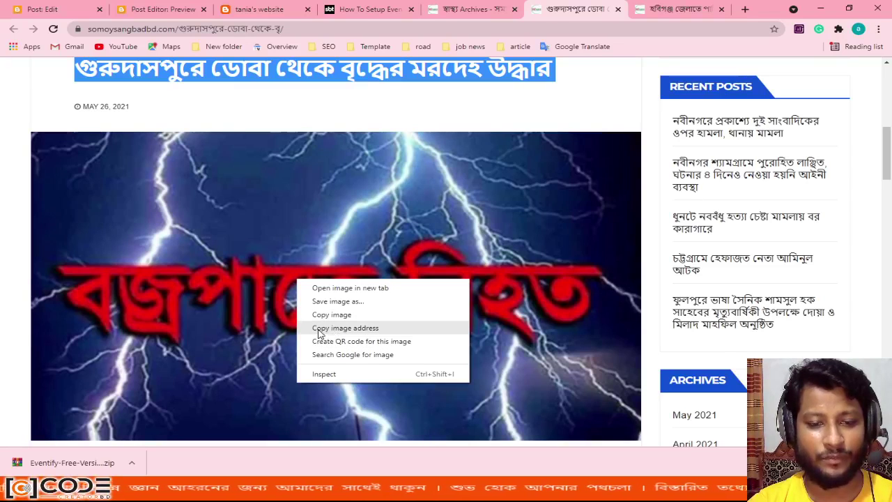
click(354, 330)
click(22, 7)
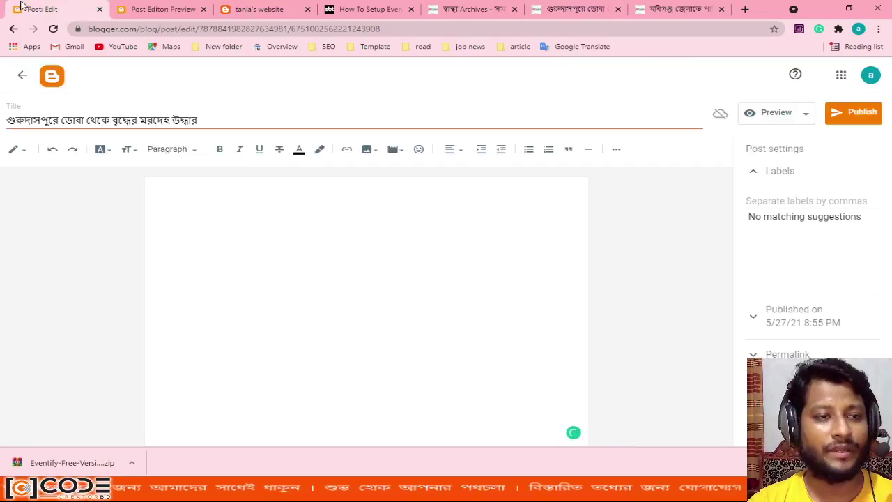
click(367, 151)
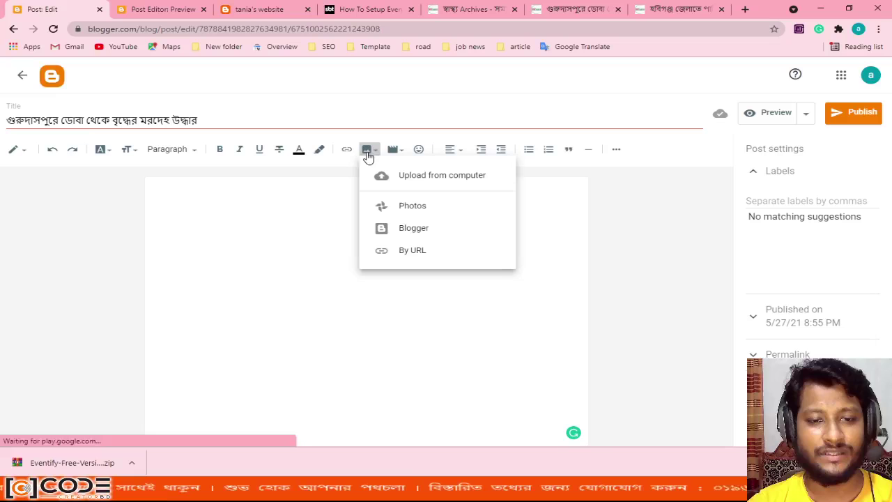
click(388, 252)
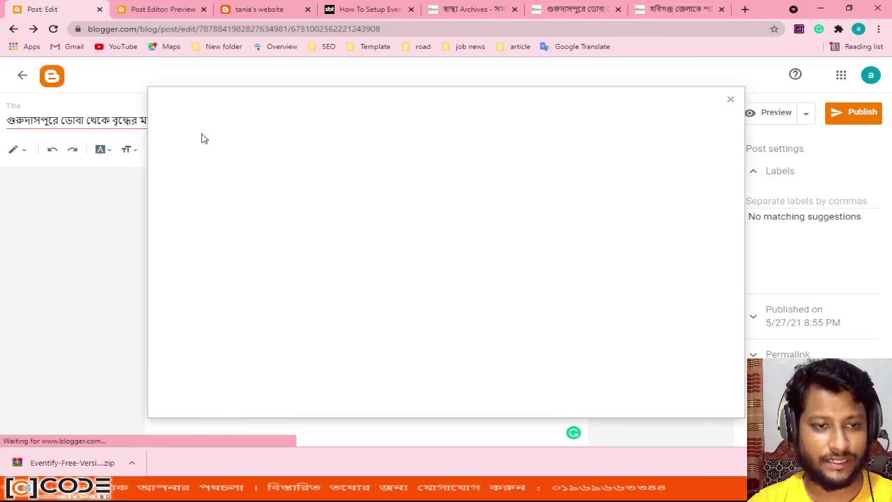
key(ctrl+v)
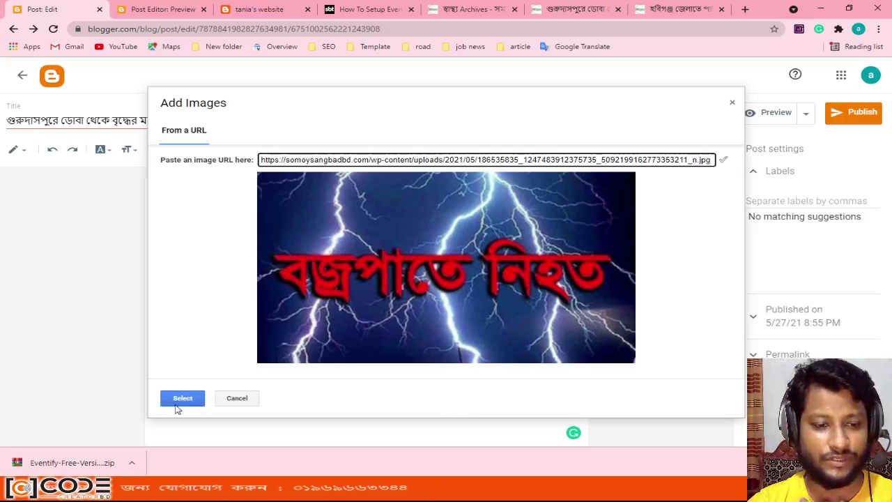
click(182, 398)
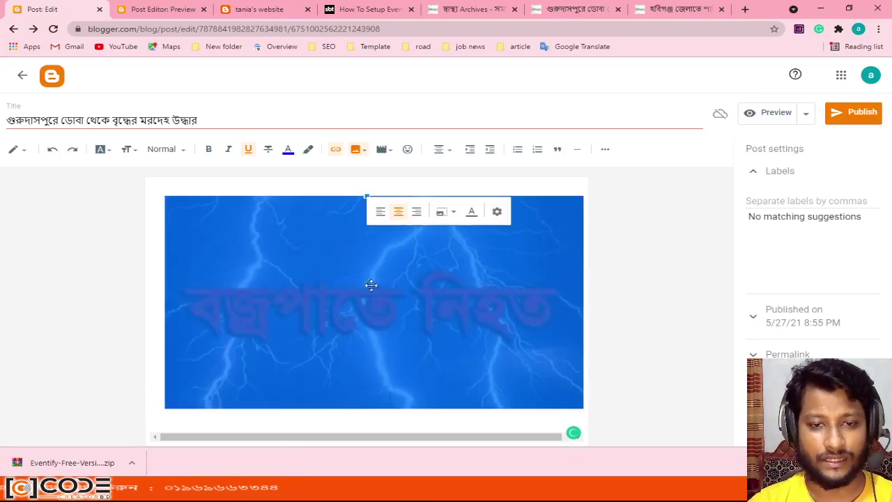
- Copy part of the body paragraph from the Habiganj anniversary article and paste it twice below the post's image
key(ctrl+shift+Tab)
scroll(330, 307, down, 3)
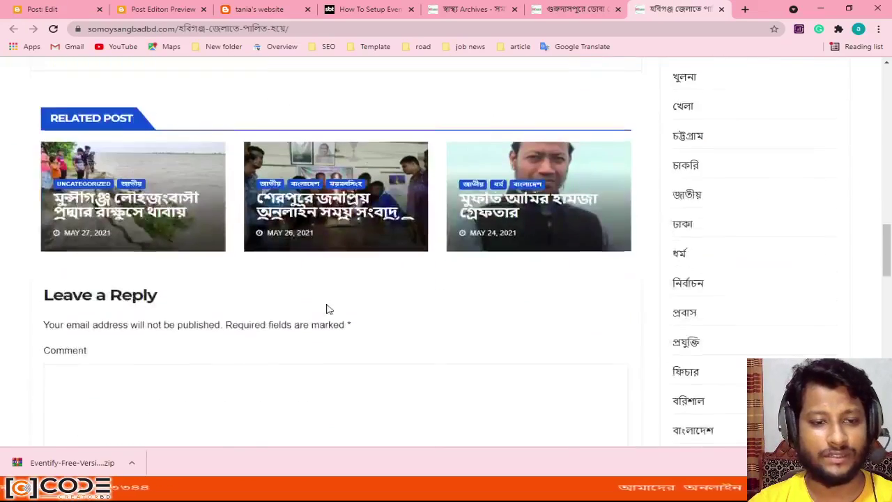
scroll(330, 307, up, 4)
drag(245, 227, 130, 182)
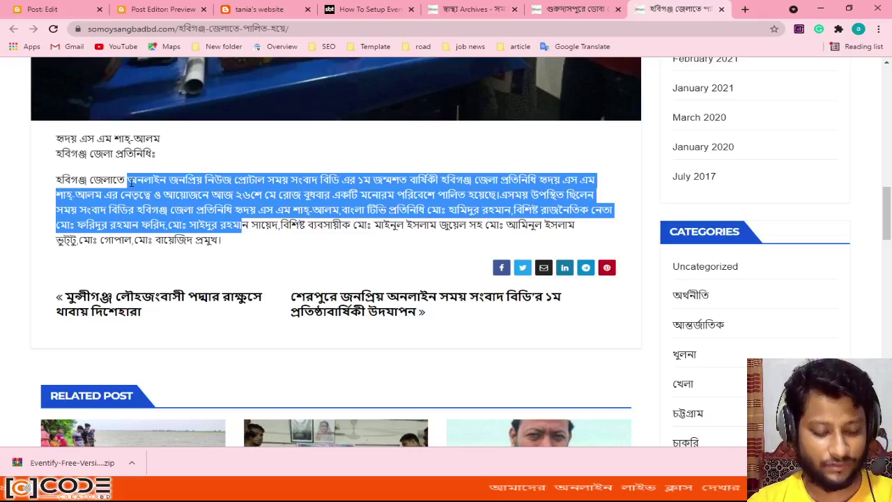
key(ctrl+Tab)
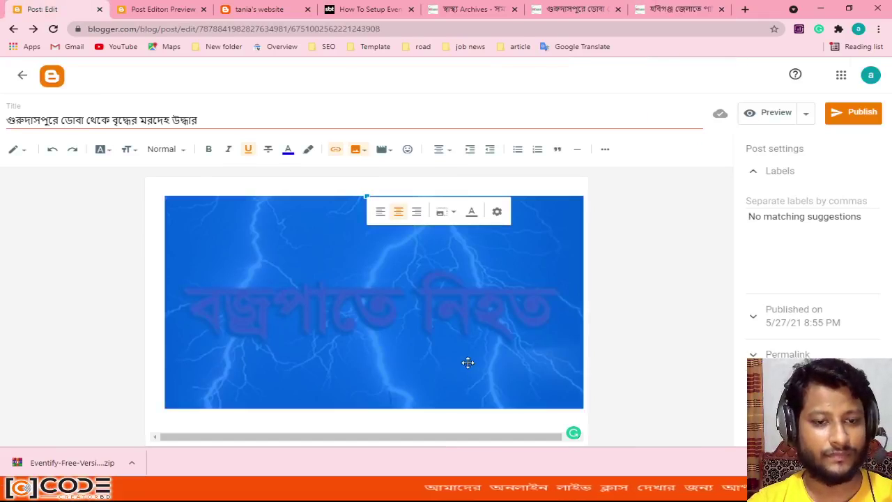
click(303, 422)
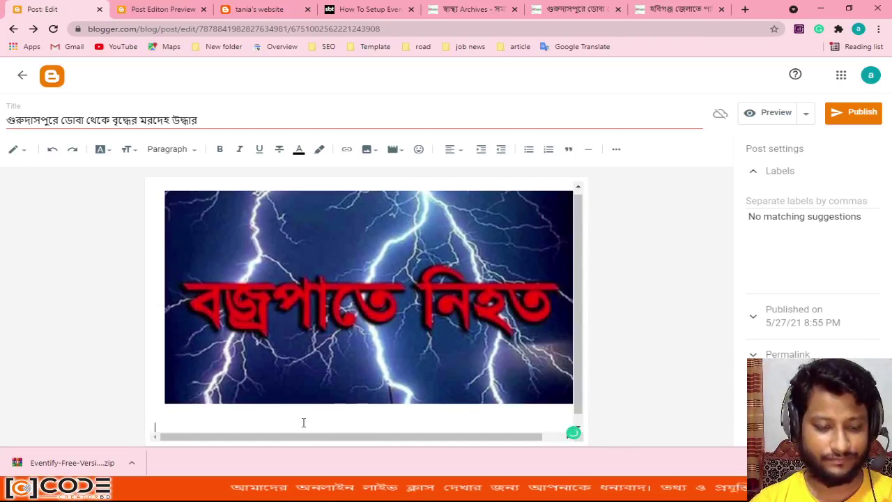
key(ctrl+v)
key(ctrl+v)
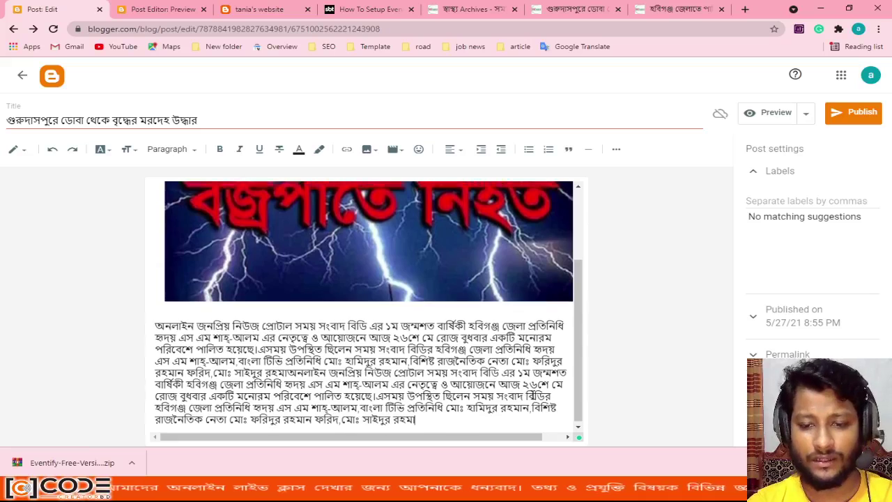
- Label the new post with the participant's first name and publish it
scroll(531, 393, up, 3)
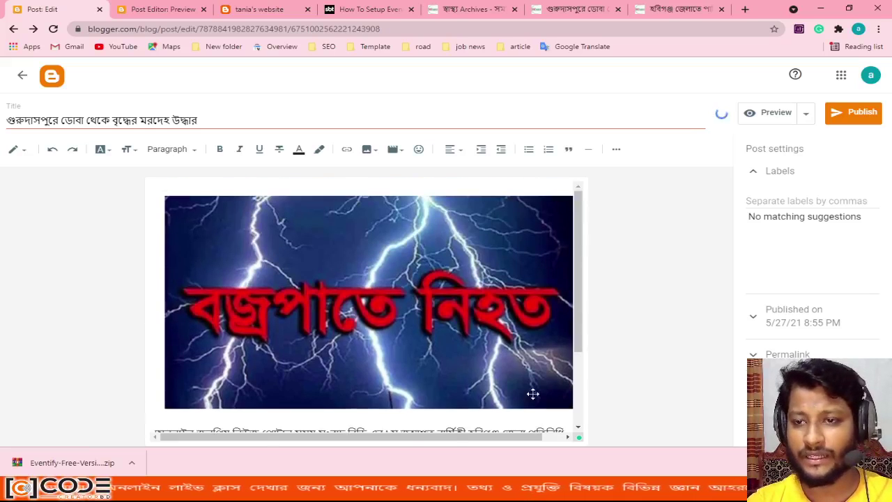
click(774, 201)
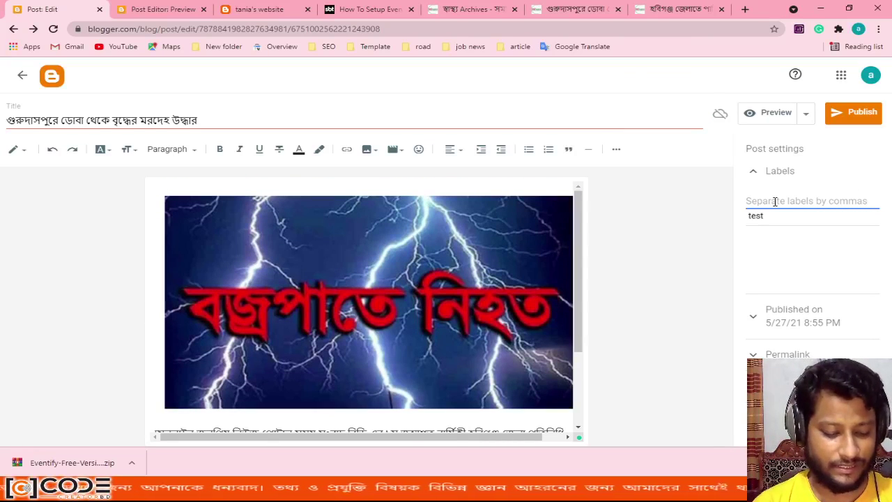
text(asif)
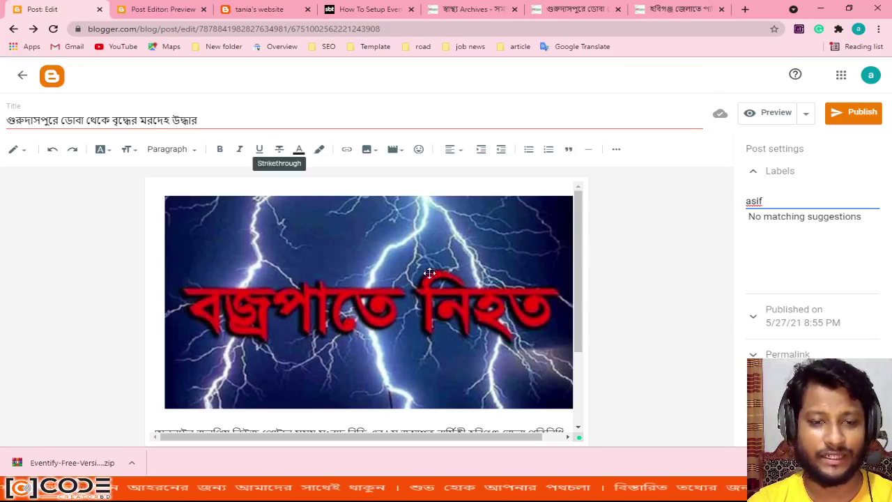
click(845, 116)
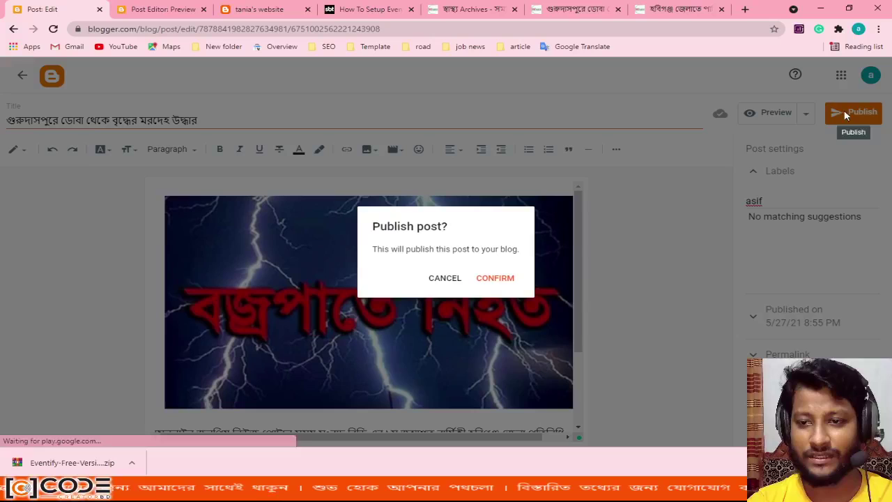
click(494, 278)
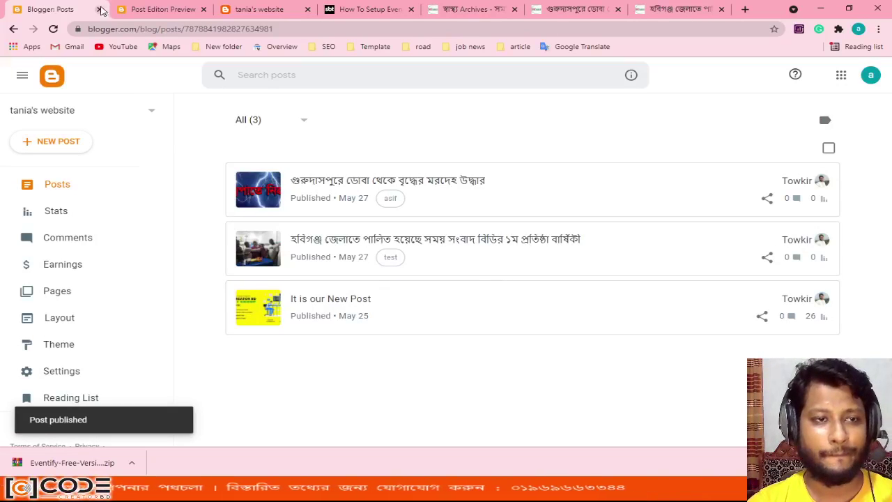
- Close the old post preview and reload the live blog's homepage to check the newly published post
click(152, 9)
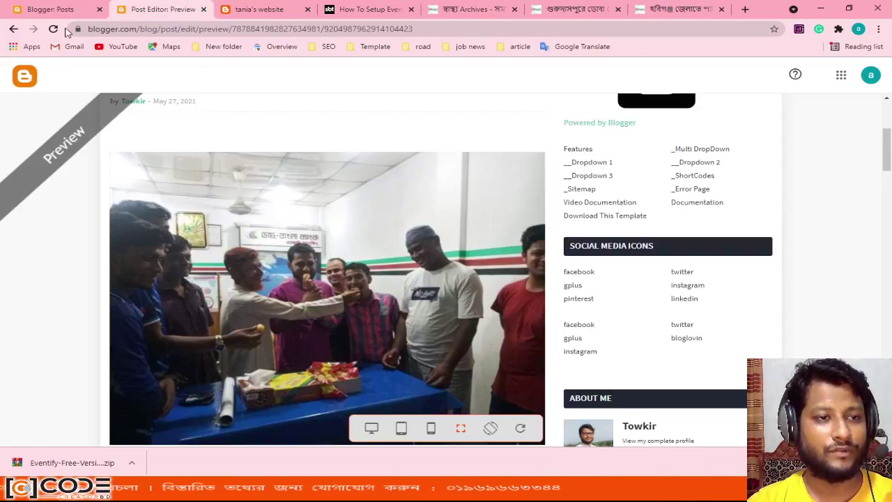
click(203, 9)
click(52, 28)
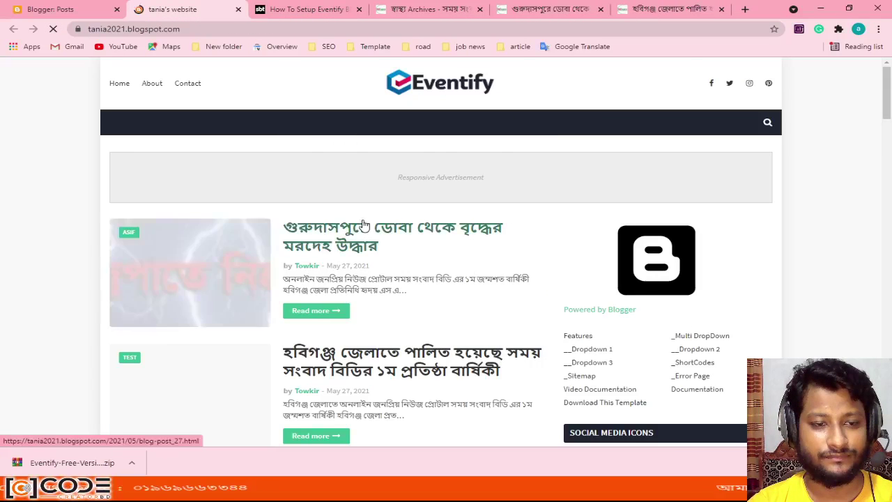
- Look over the newest entries on the live homepage and start another new post in Blogger
scroll(349, 390, down, 3)
scroll(348, 390, up, 3)
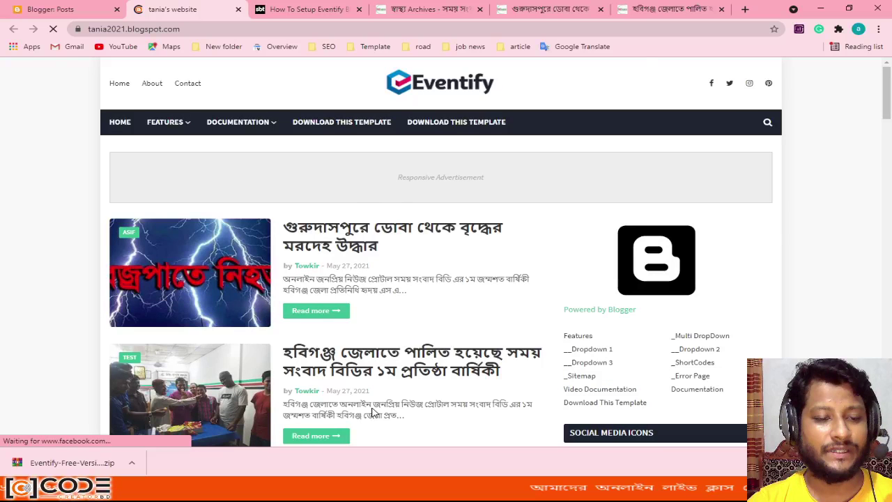
click(50, 9)
click(46, 142)
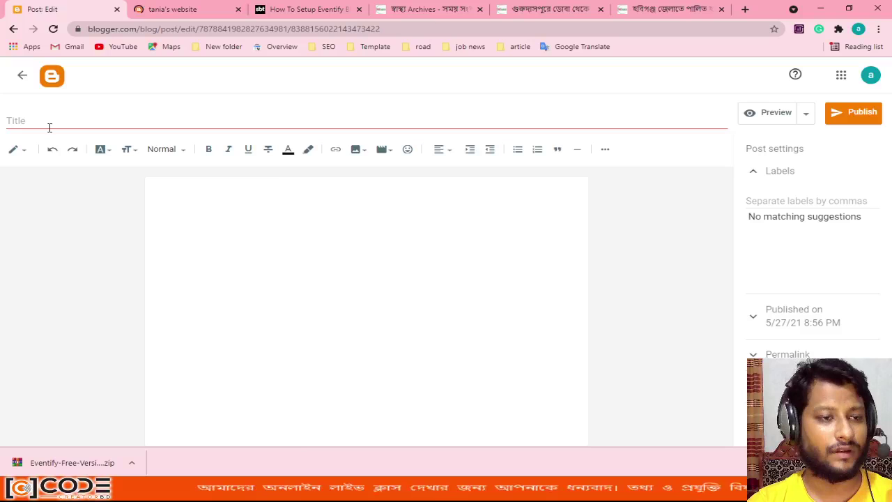
- Copy the opening words of the Gurudaspur article's headline and paste "গুরুদাসপুরে ডোবা থেকে" as the new post's title
click(547, 9)
scroll(453, 265, up, 5)
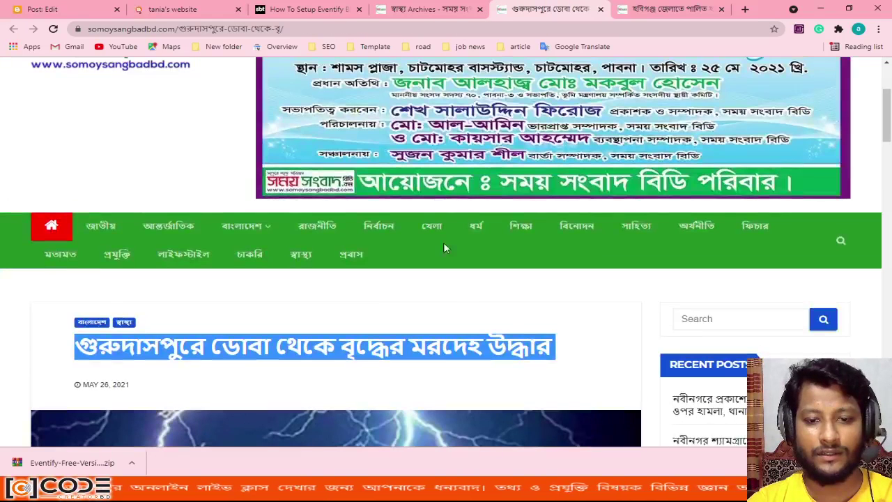
click(322, 357)
drag(55, 351, 334, 346)
key(ctrl+c)
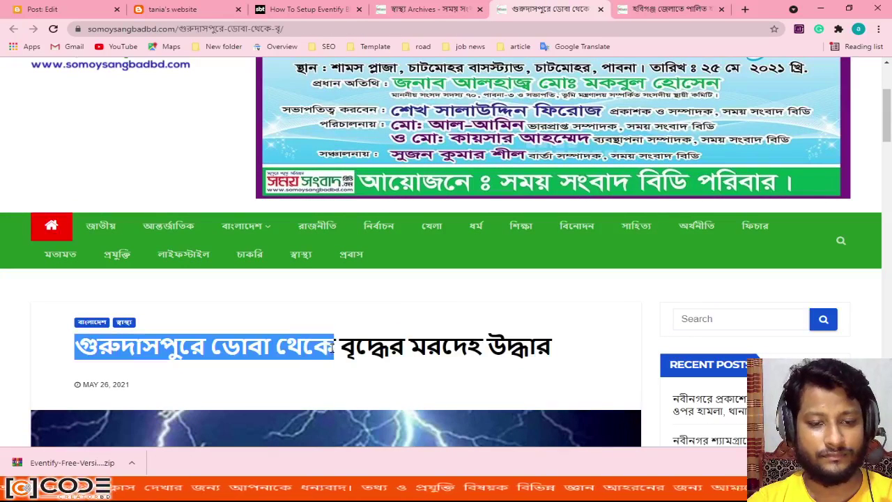
click(79, 10)
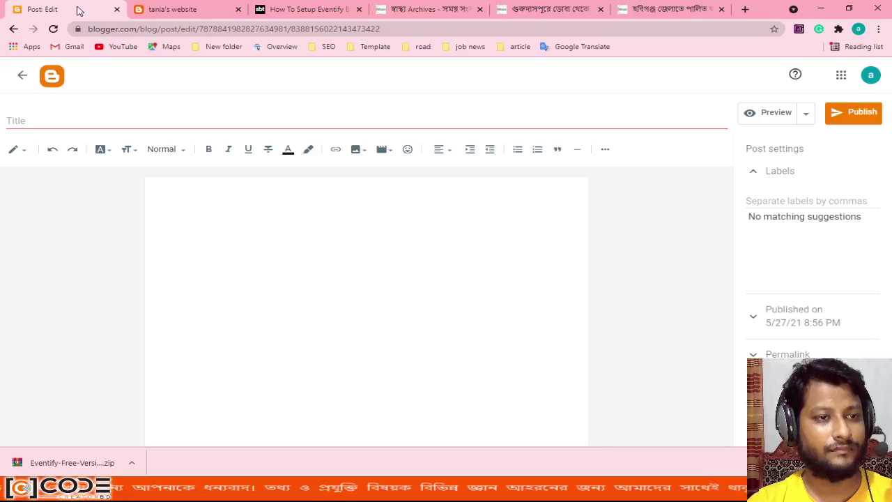
click(31, 121)
key(ctrl+v)
- Start uploading an image from the computer into the post body and open the photoweb folder on the Desktop
click(228, 233)
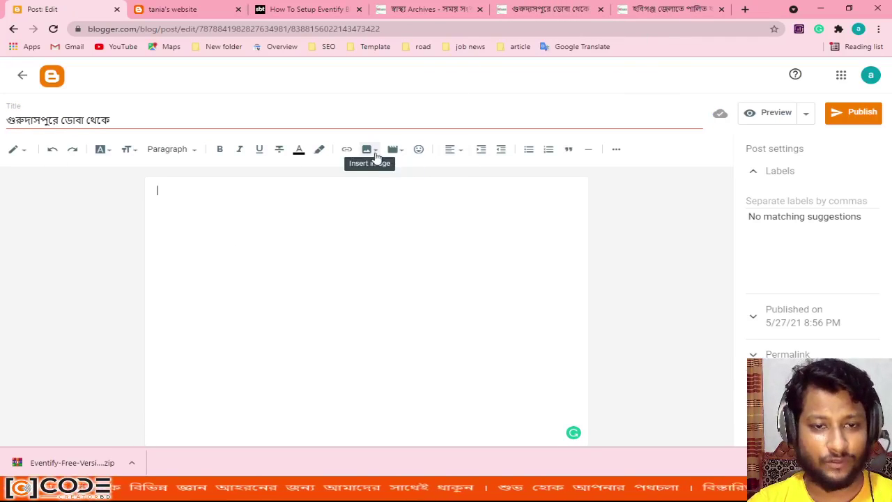
click(367, 150)
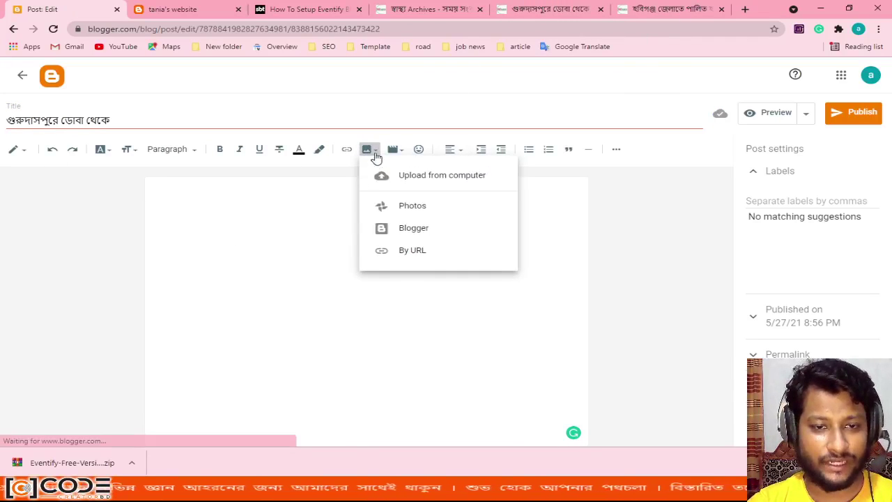
click(411, 175)
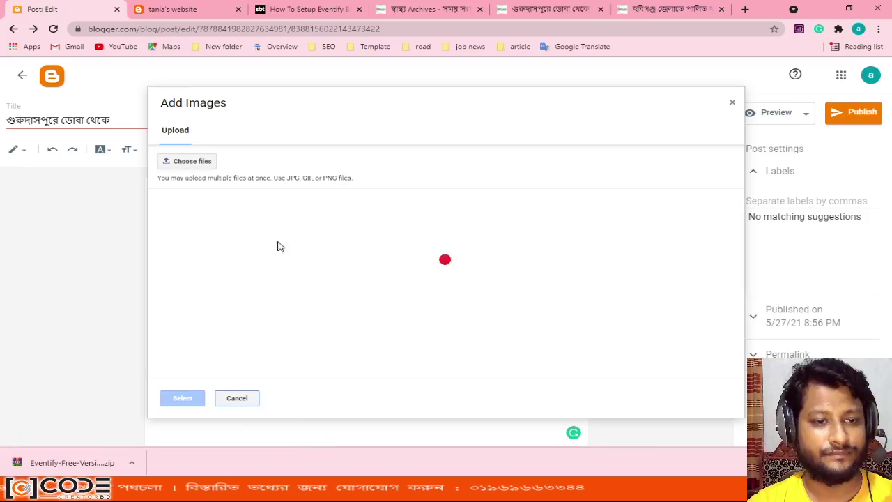
click(187, 162)
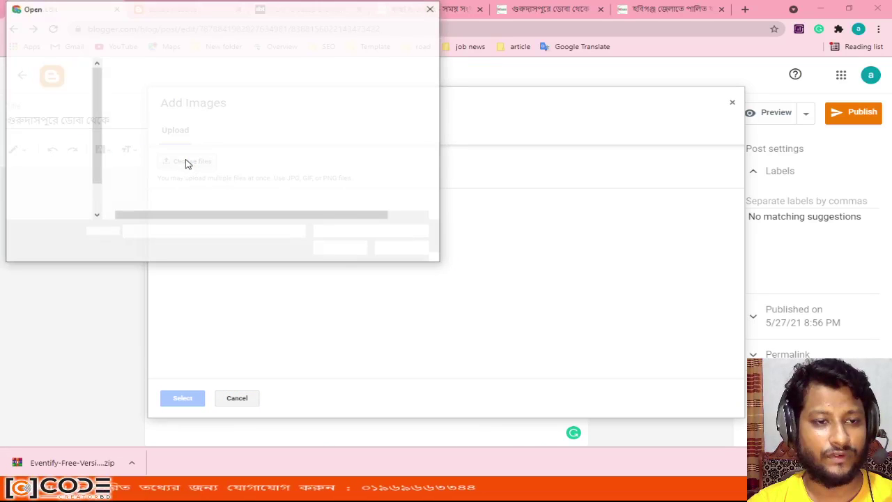
click(54, 96)
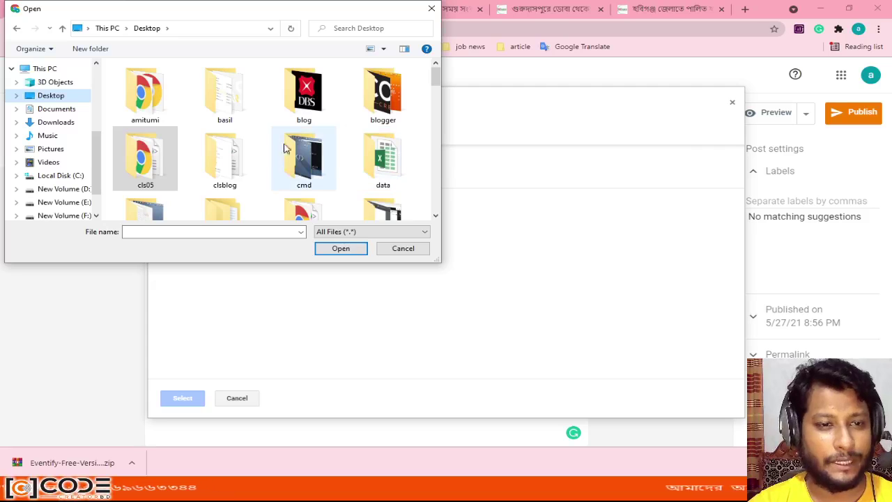
scroll(349, 165, down, 1)
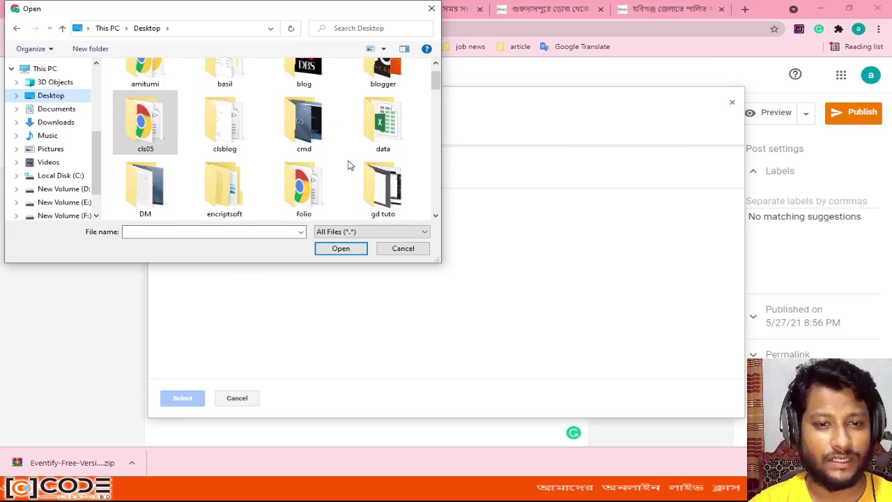
scroll(351, 181, down, 2)
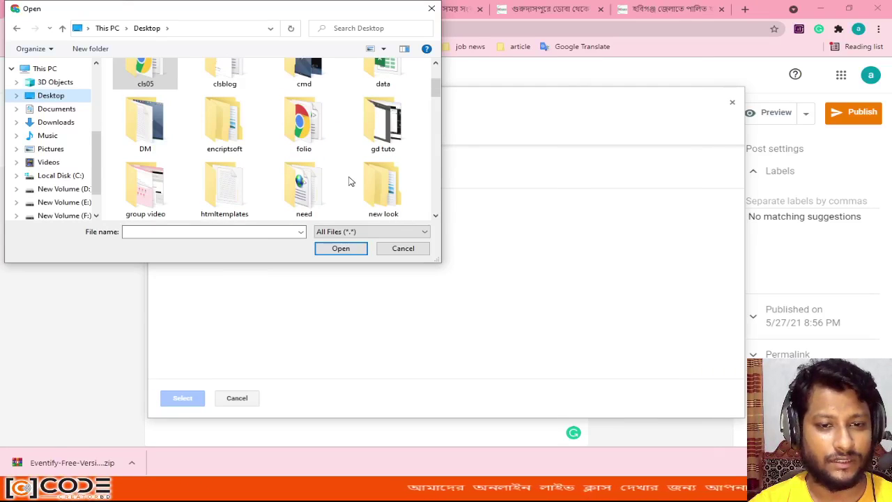
scroll(243, 189, down, 2)
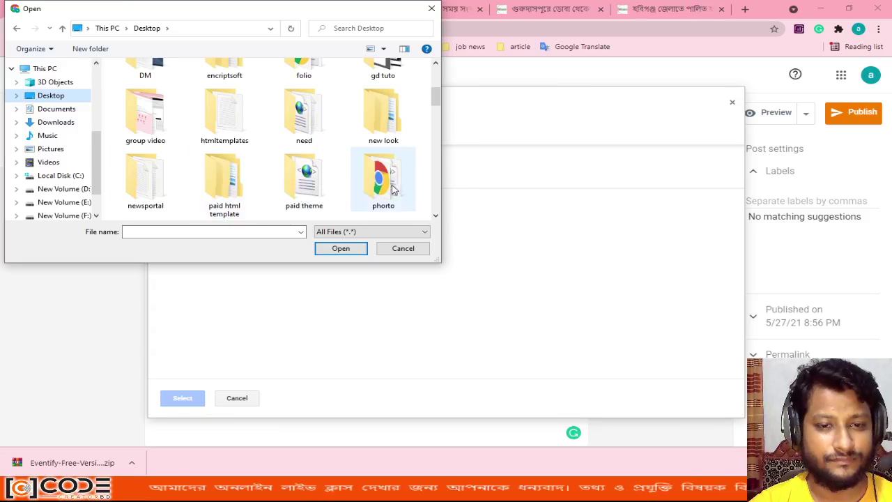
scroll(383, 188, down, 4)
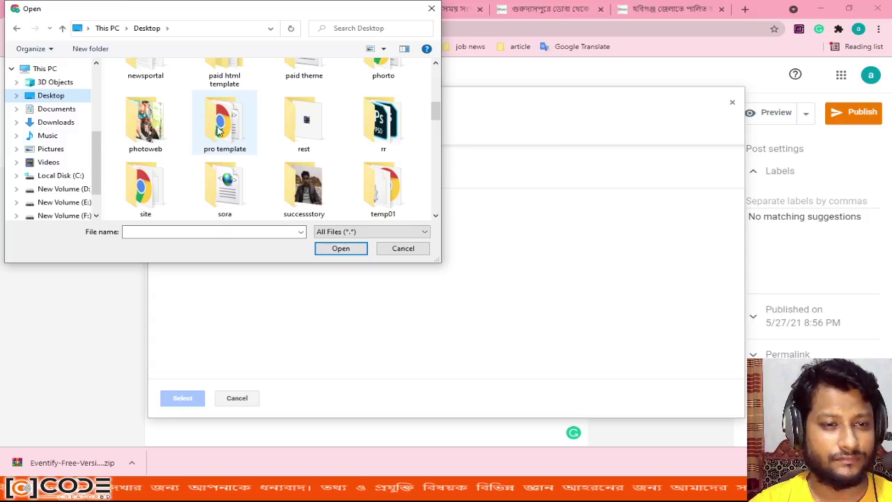
double_click(145, 131)
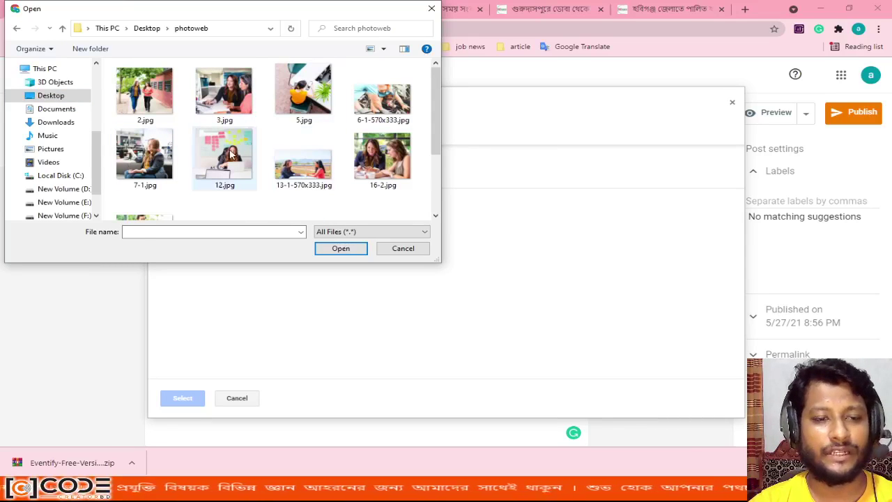
- Upload 12.jpg and insert it into the post body
click(243, 171)
click(333, 250)
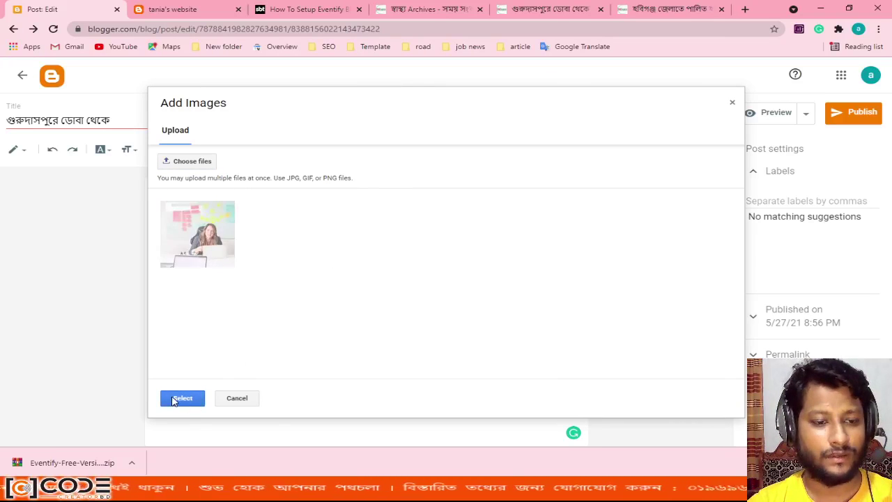
click(183, 398)
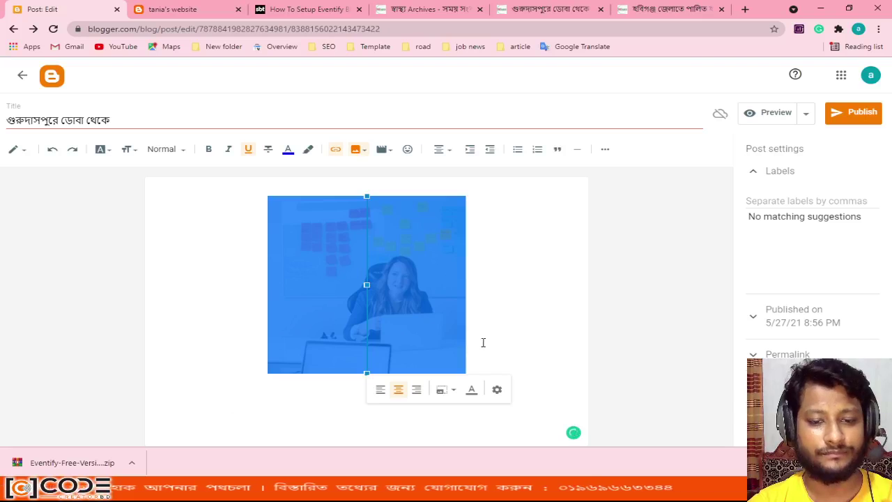
click(452, 391)
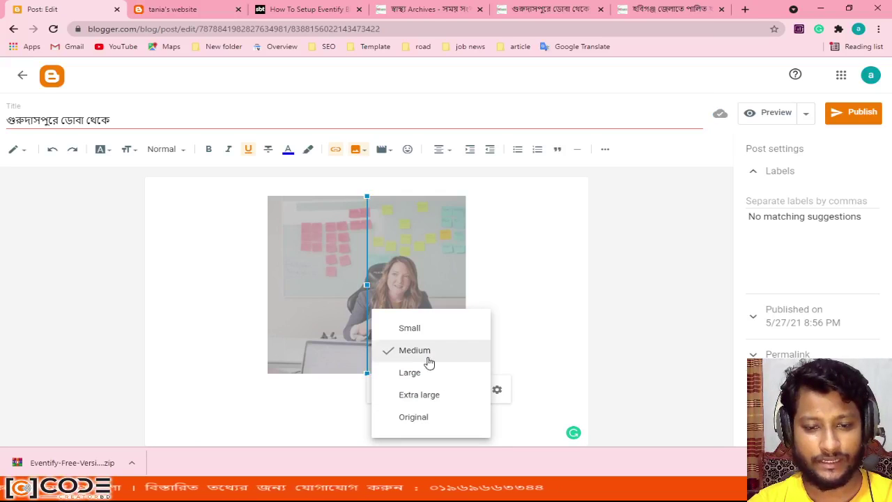
click(545, 349)
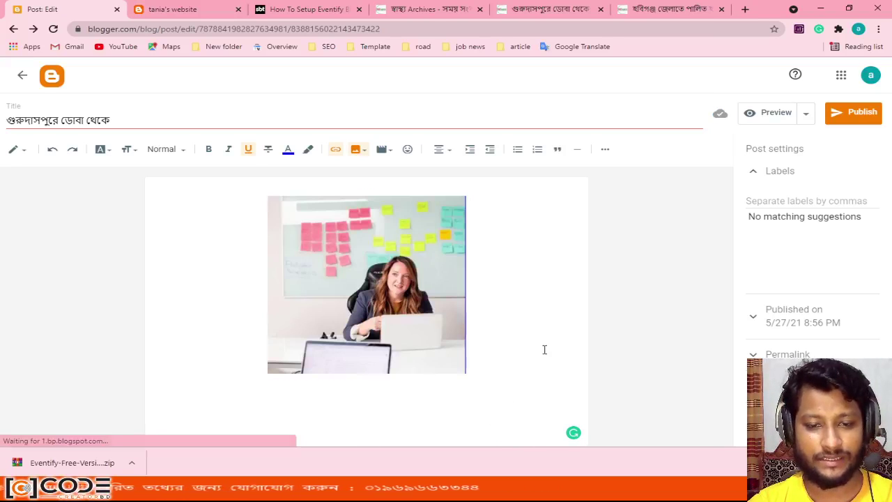
- Copy the selected part of the Habiganj article's body paragraph and paste it twice below the uploaded image
click(376, 397)
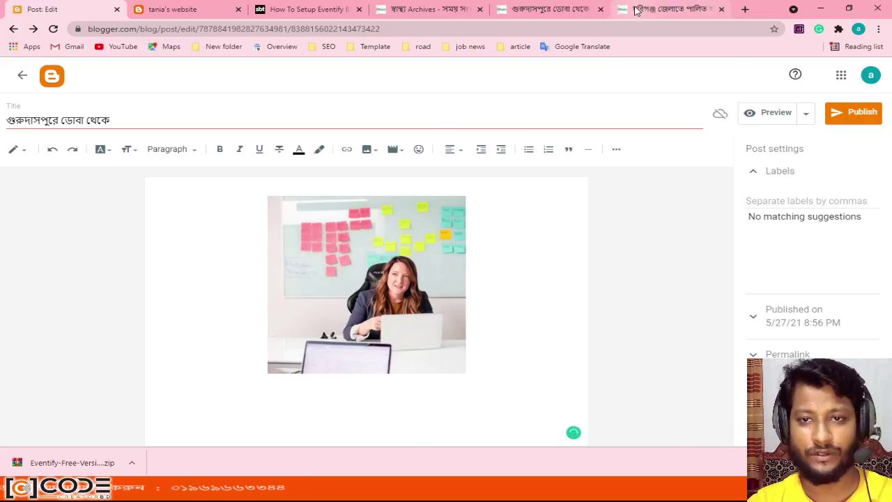
key(ctrl+shift+Tab)
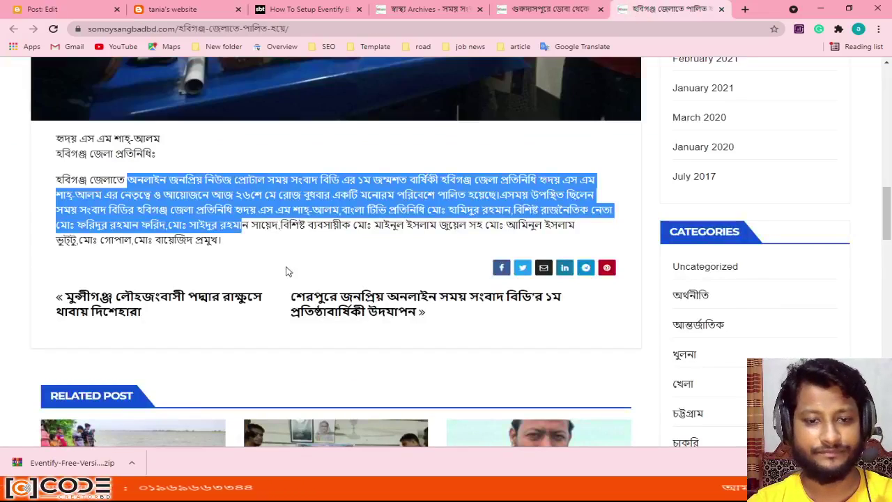
click(31, 9)
key(ctrl+v)
key(ctrl+v)
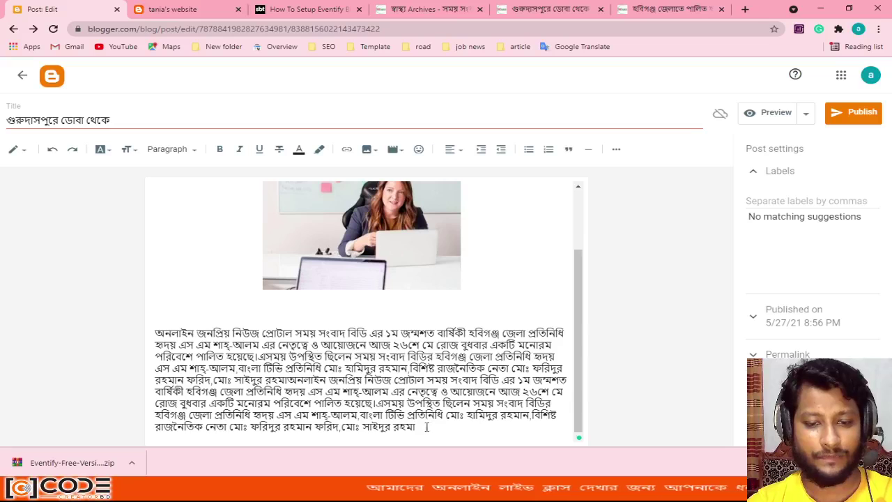
- Justify the pasted body text below the image
drag(426, 427, 152, 340)
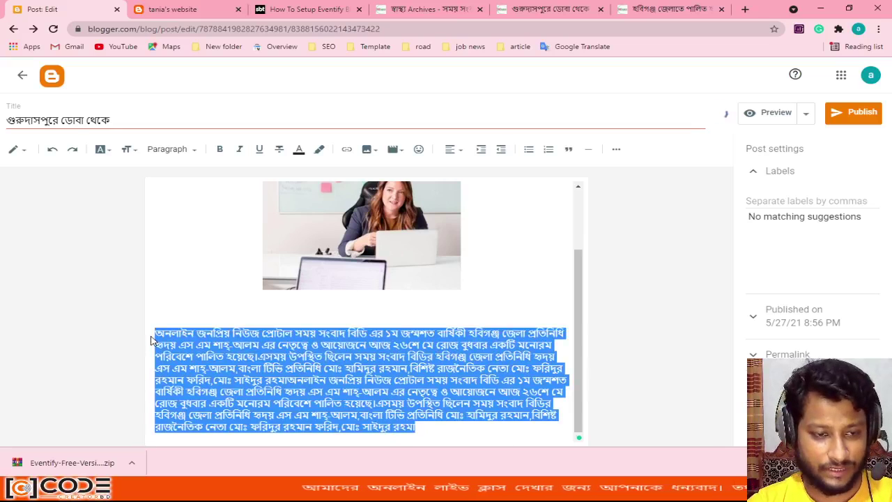
click(453, 150)
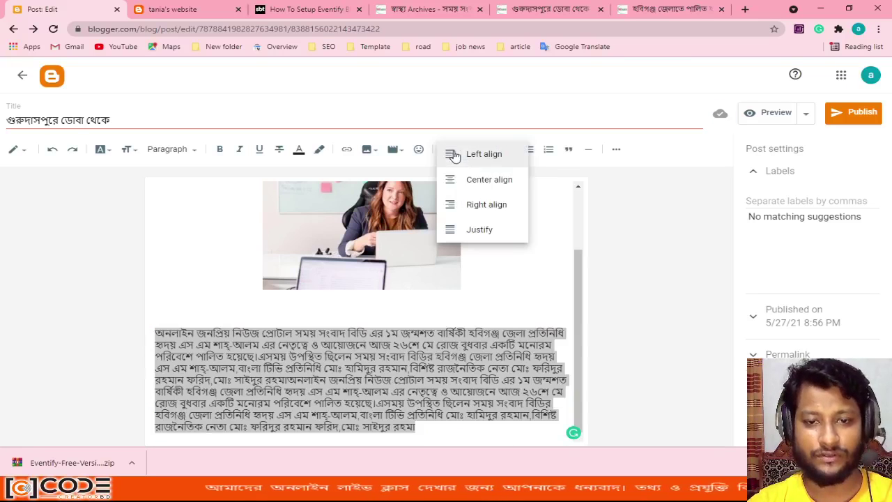
click(469, 229)
click(432, 428)
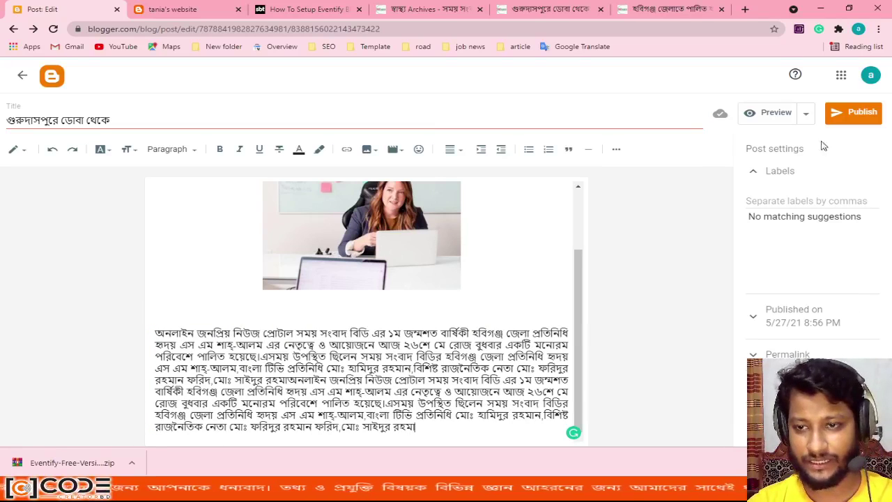
- Add another participant's first name as the post's label and publish the post
click(765, 200)
text(tania)
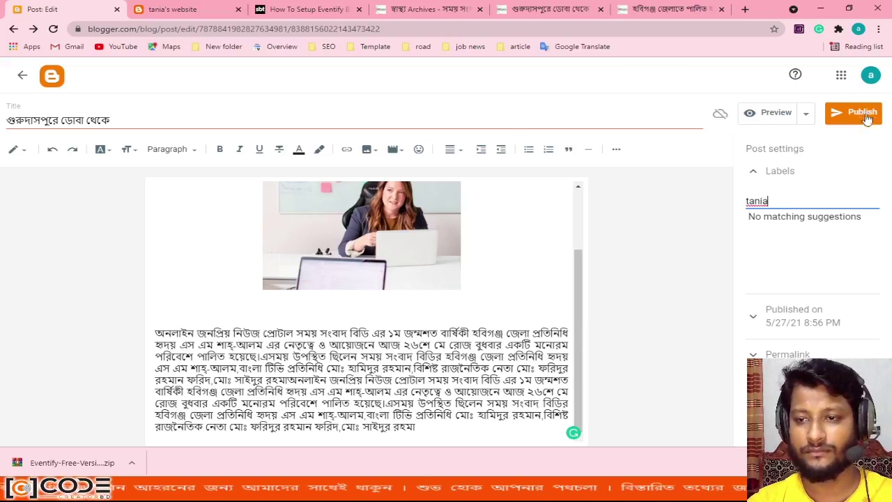
click(841, 117)
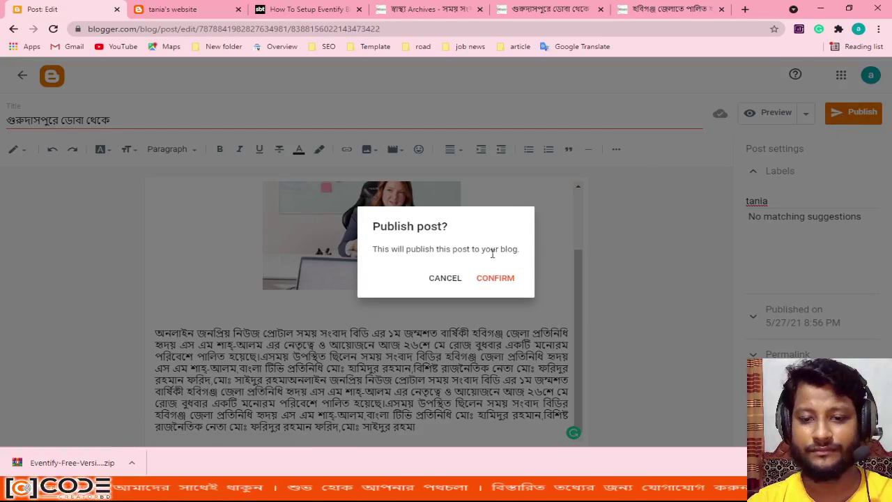
click(487, 278)
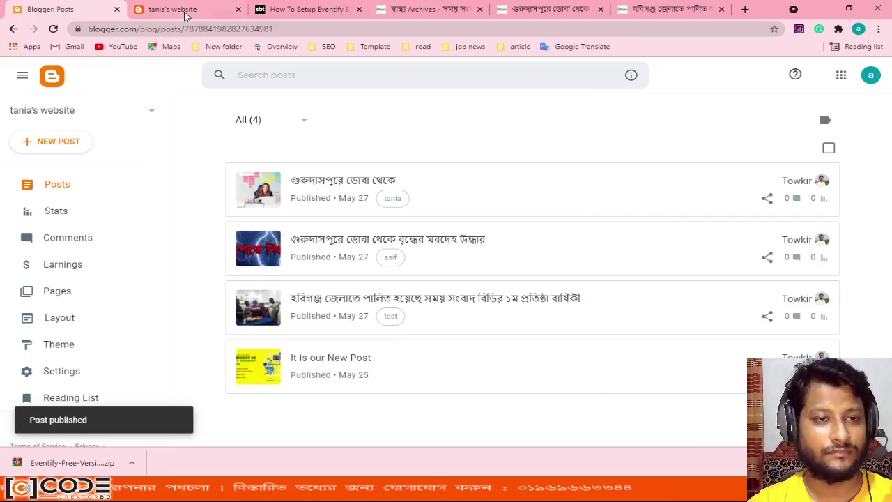
- Reload the live blog's homepage and review the newly published post among the labelled entries
click(185, 9)
click(53, 29)
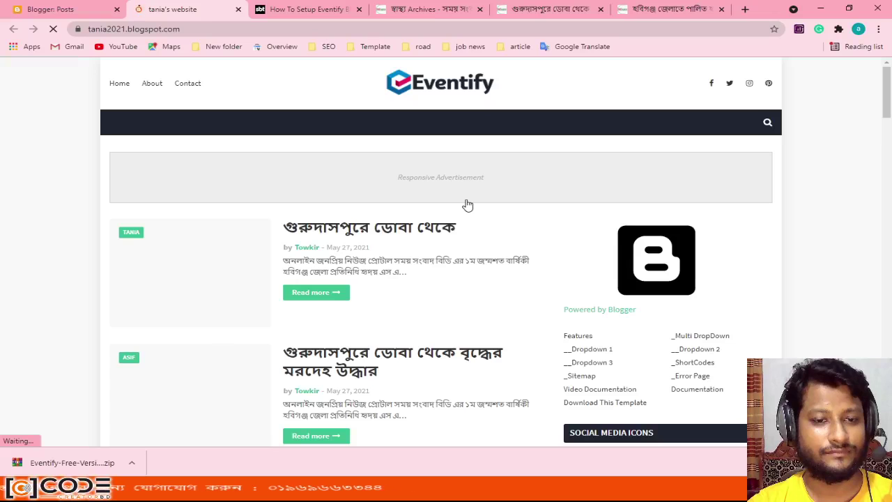
scroll(422, 257, down, 5)
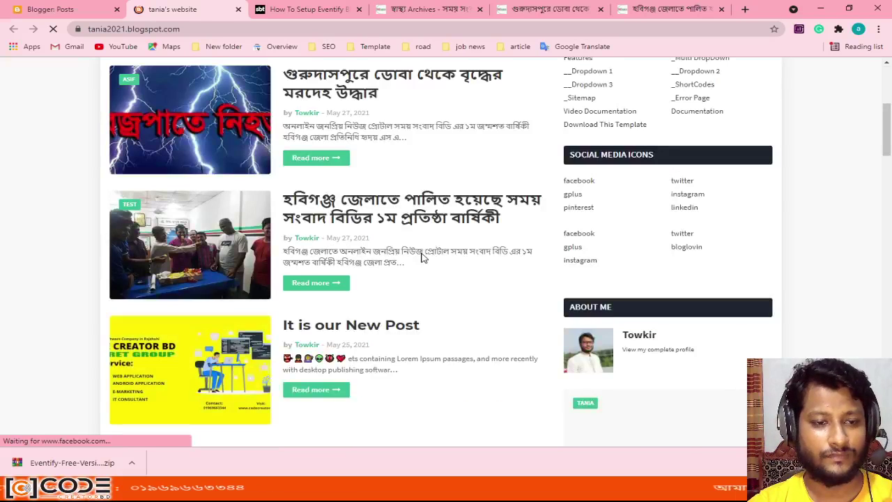
scroll(421, 258, up, 3)
scroll(421, 258, up, 2)
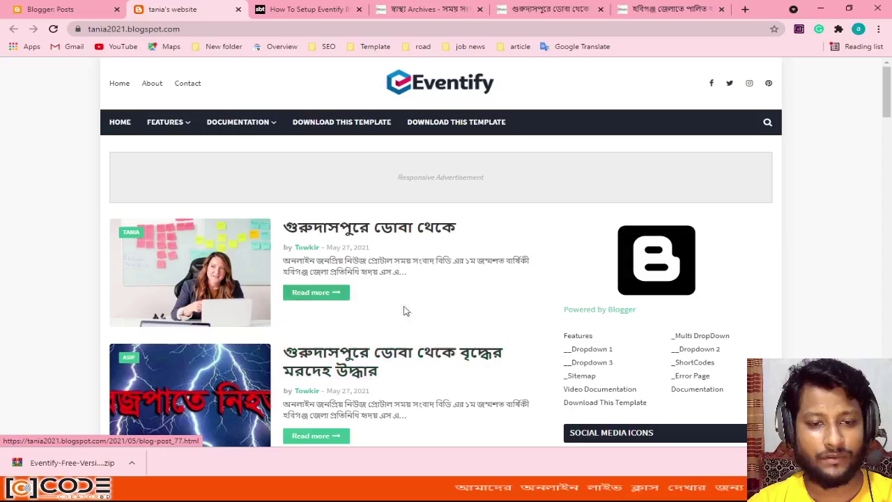
scroll(401, 313, down, 3)
scroll(366, 303, down, 2)
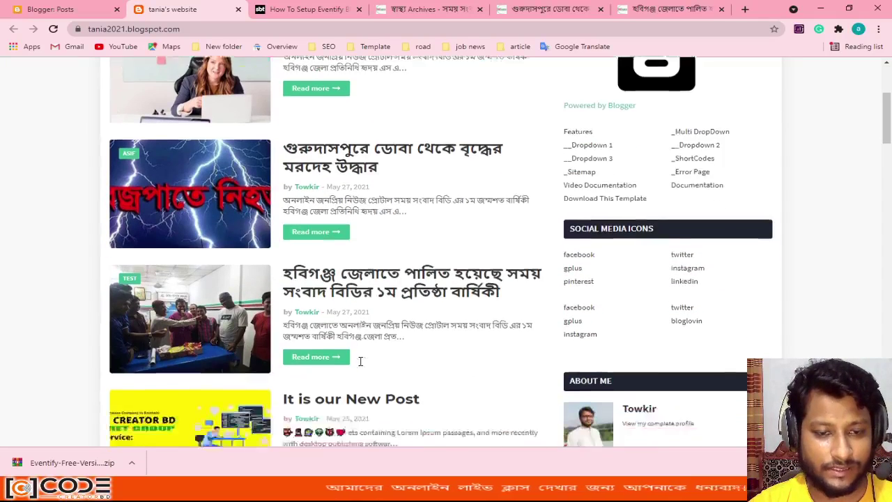
scroll(331, 290, up, 5)
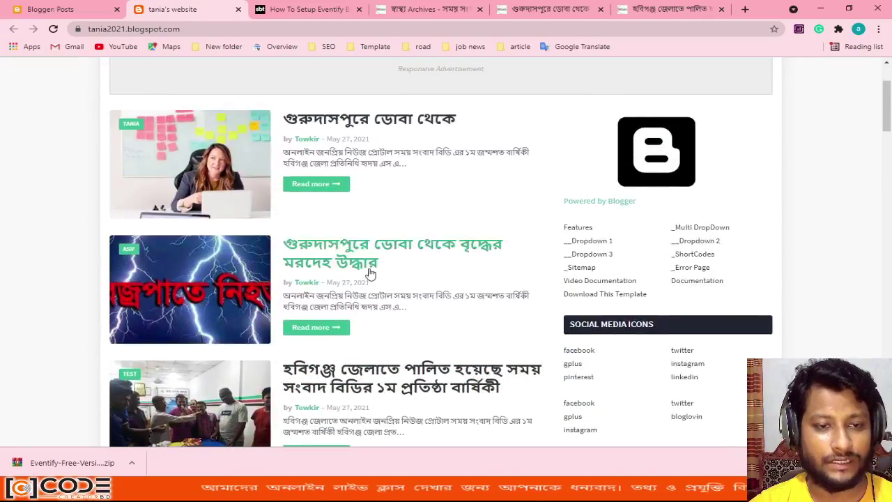
- Create a new post and title it "ডোবা থেকে বৃদ্ধের মরদেহ উদ্ধার", copied from the Gurudaspur article's headline
click(51, 9)
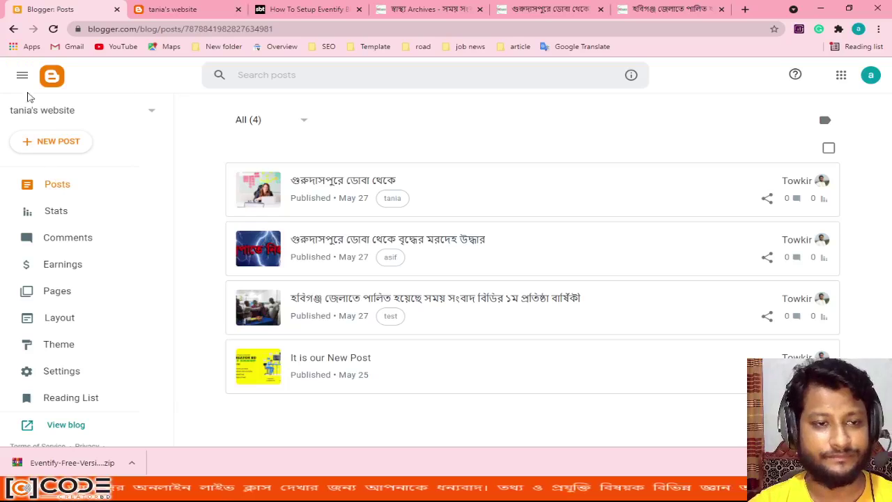
click(69, 143)
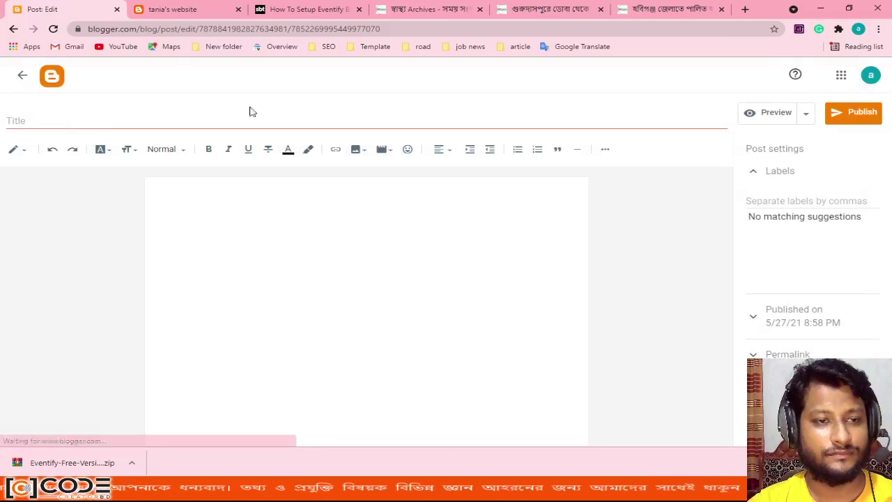
click(537, 9)
click(367, 347)
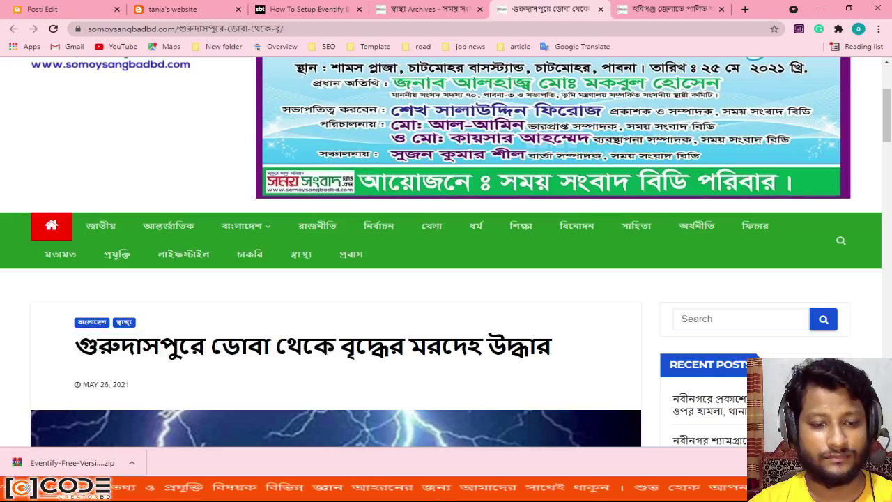
drag(205, 346, 550, 342)
key(ctrl+c)
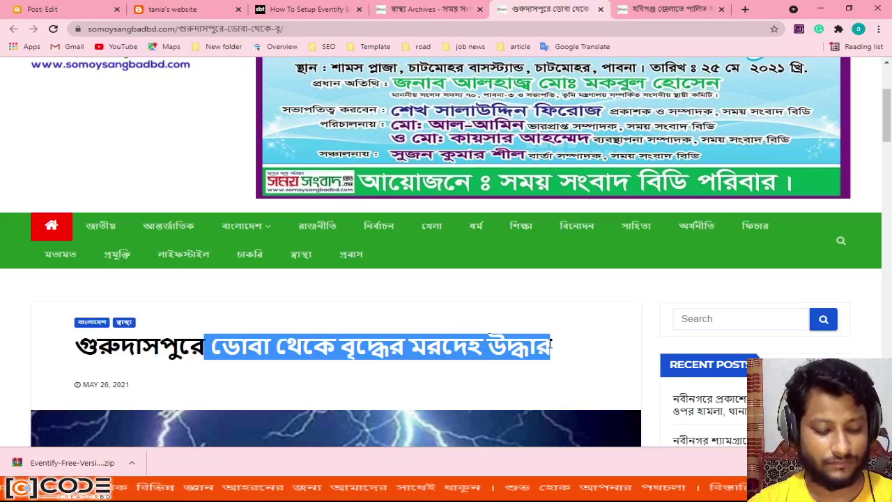
click(42, 9)
click(111, 124)
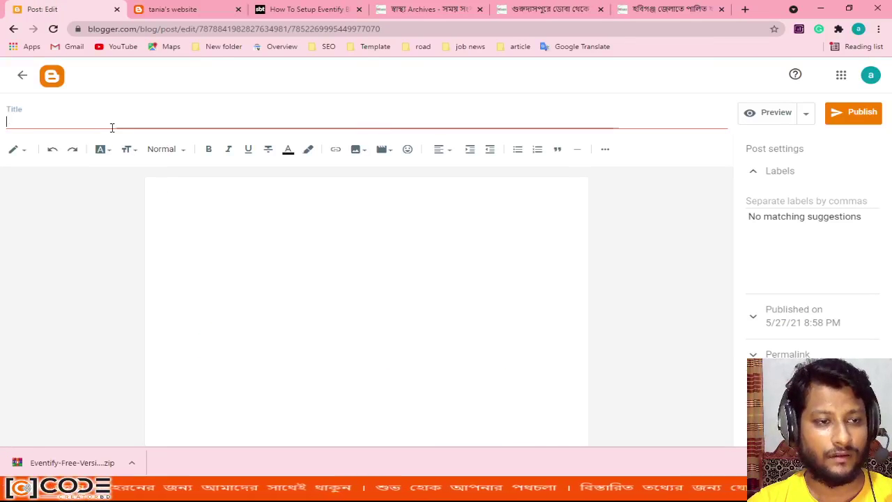
key(ctrl+v)
- Copy the Gurudaspur article's body paragraphs into the post and insert a blank line above them
click(185, 192)
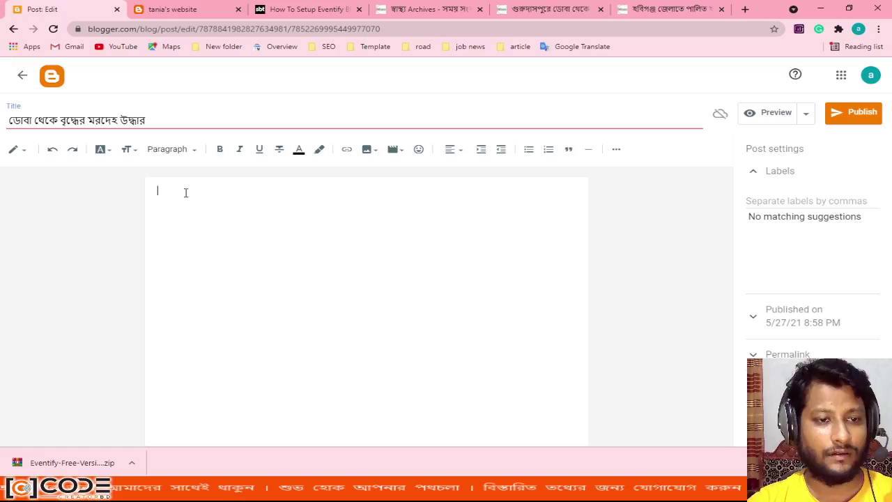
click(550, 9)
scroll(390, 375, down, 7)
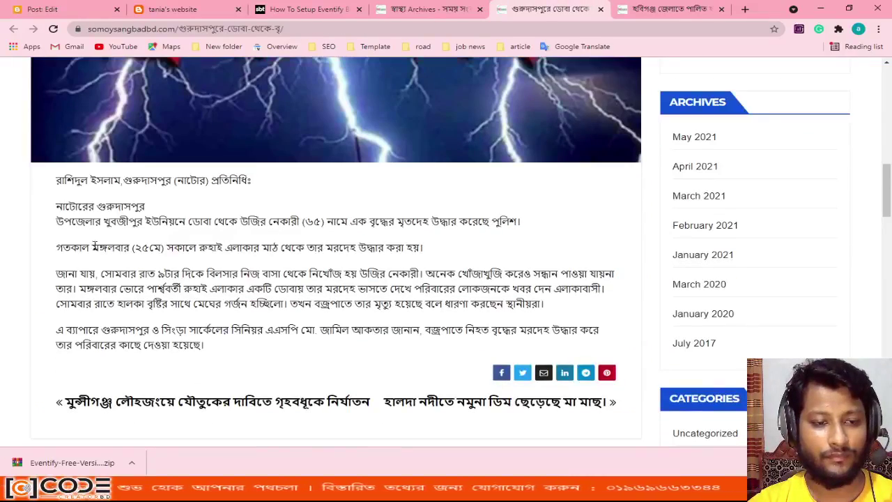
drag(55, 220, 285, 339)
scroll(285, 339, down, 1)
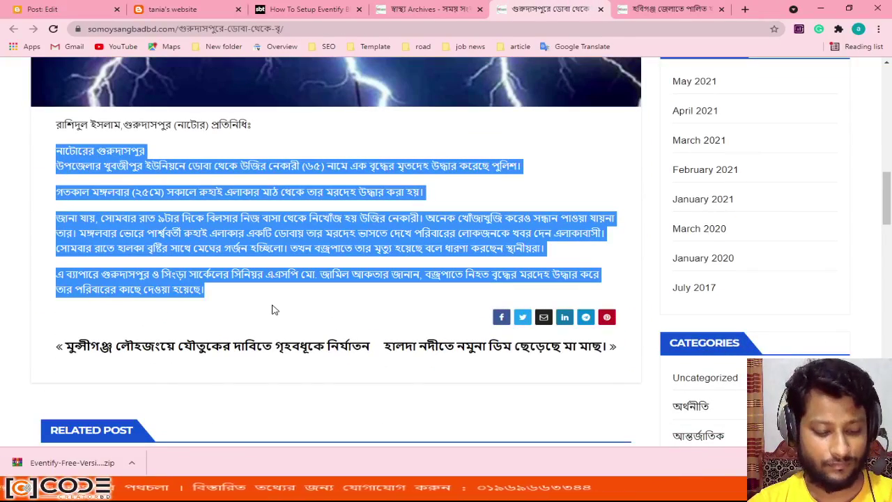
click(62, 9)
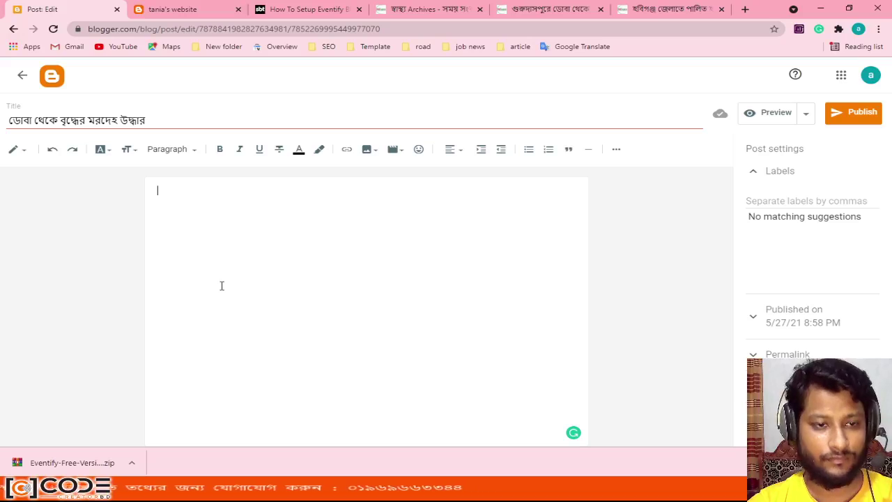
key(ctrl+v)
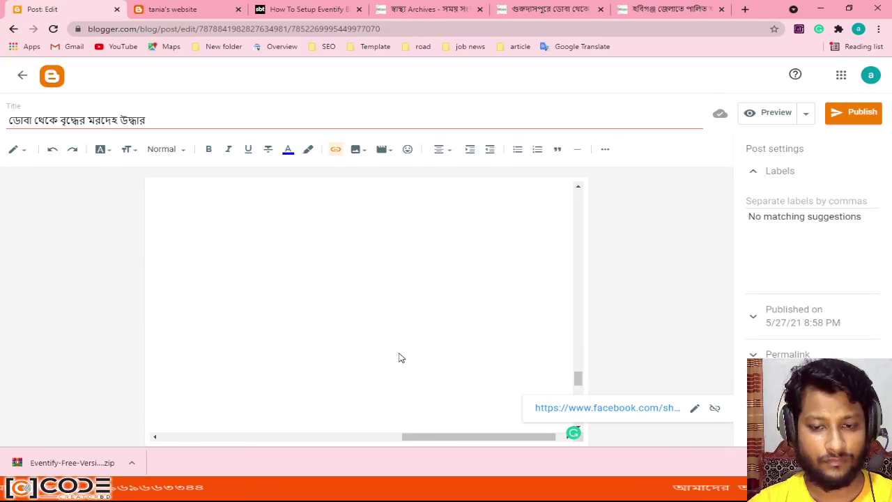
scroll(401, 358, up, 10)
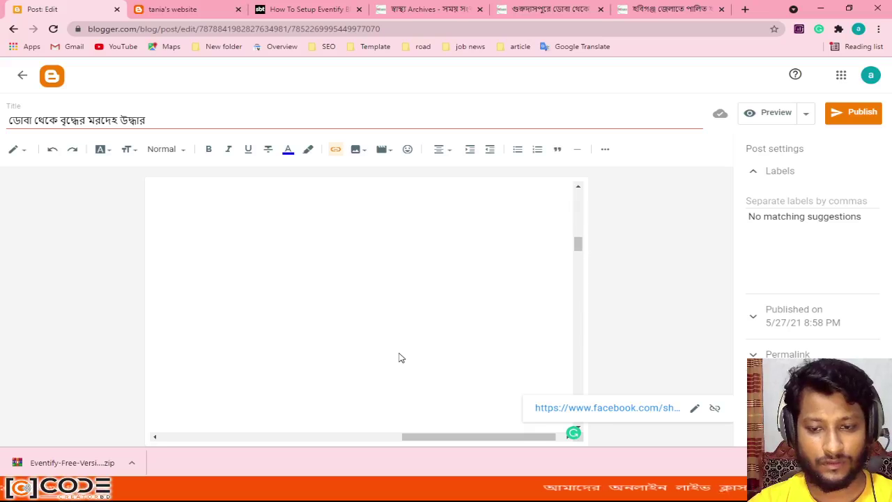
scroll(400, 358, up, 5)
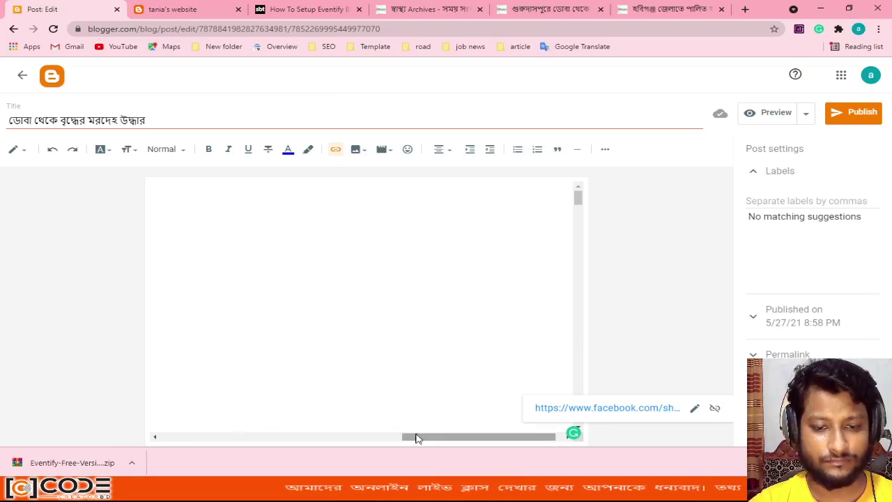
drag(418, 436, 193, 436)
click(365, 326)
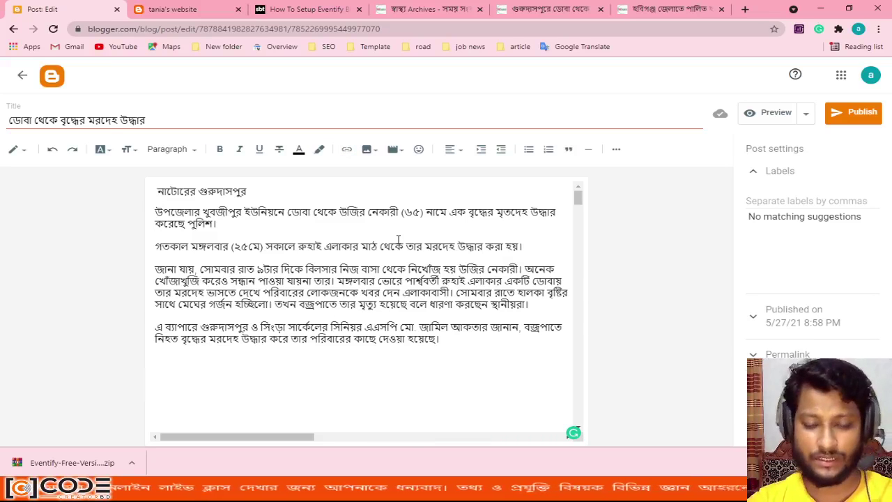
click(157, 191)
key(Return)
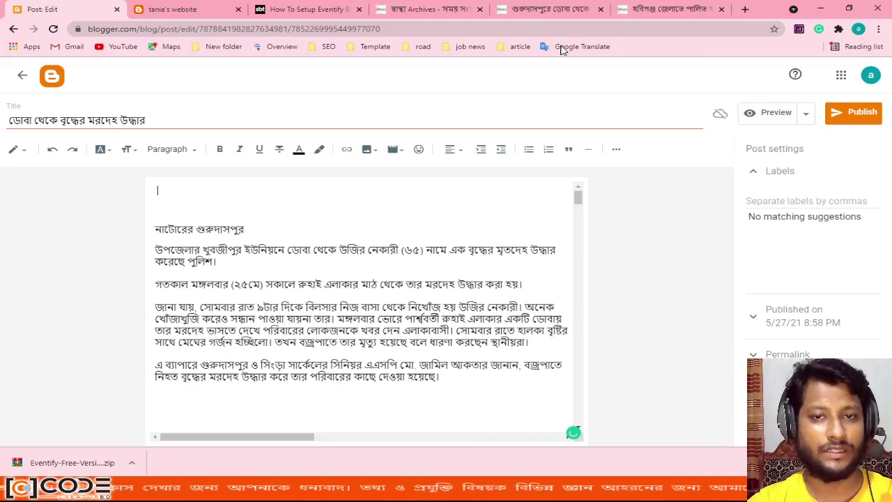
- Open the third related post below the Gurudaspur article and copy the image address of its main photo
click(526, 9)
scroll(756, 280, up, 10)
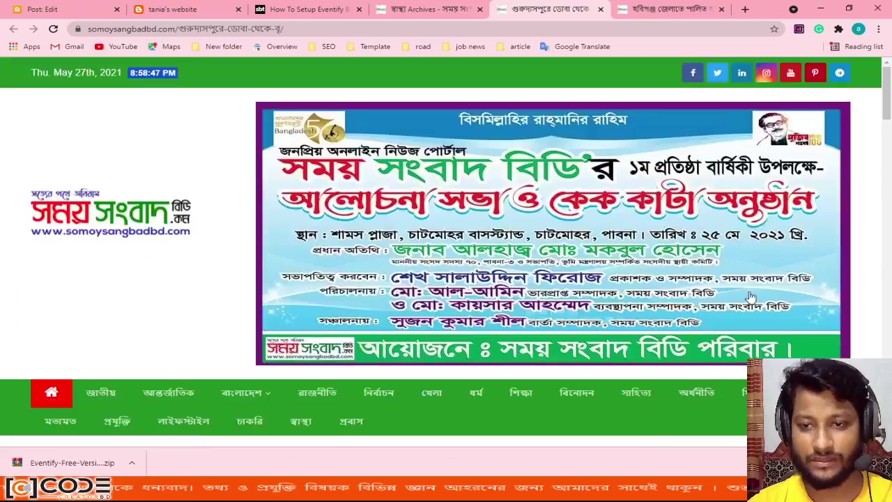
scroll(442, 348, down, 4)
scroll(441, 349, down, 10)
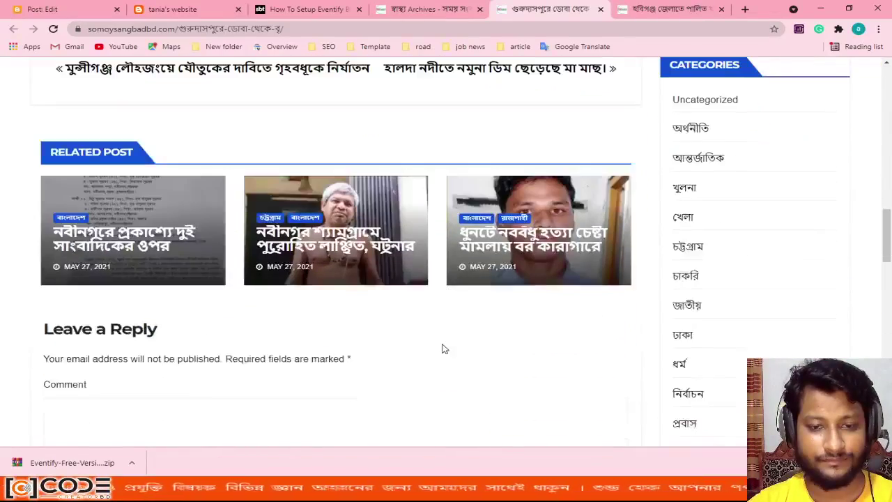
click(509, 240)
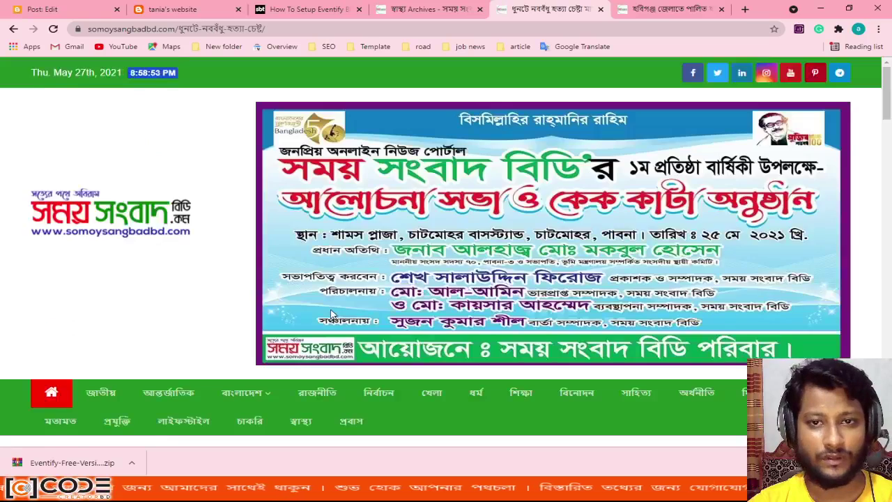
scroll(334, 321, down, 8)
right_click(310, 289)
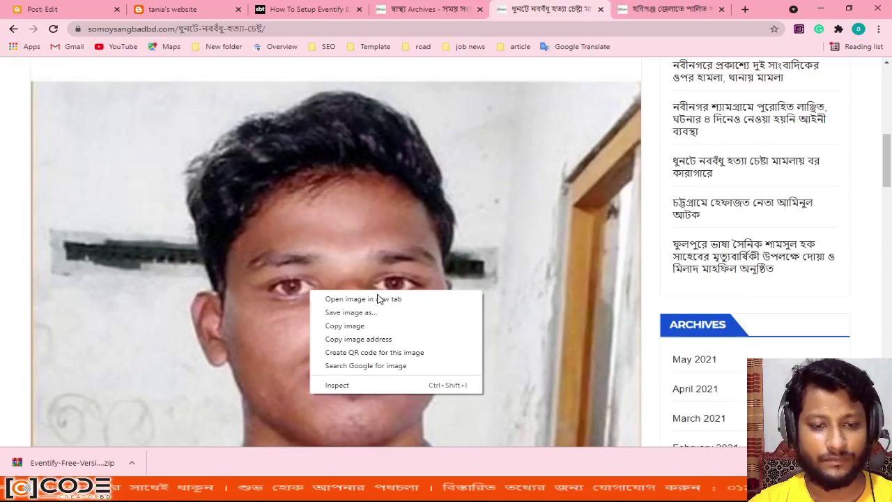
click(390, 339)
- Insert the copied photo by URL above the post's body text and publish the post without a label
click(73, 7)
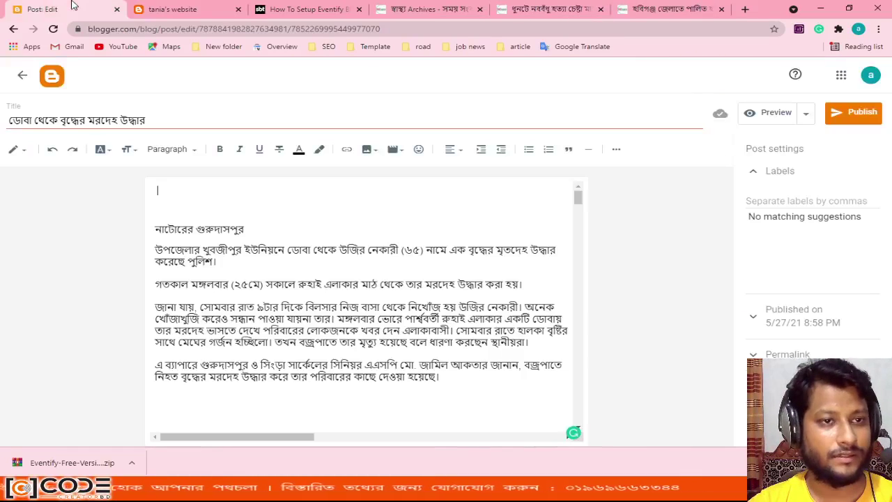
click(368, 149)
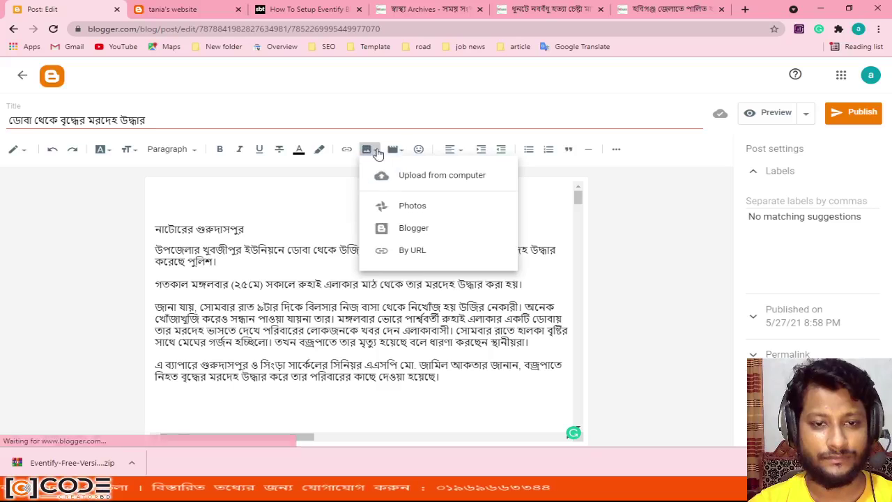
click(395, 250)
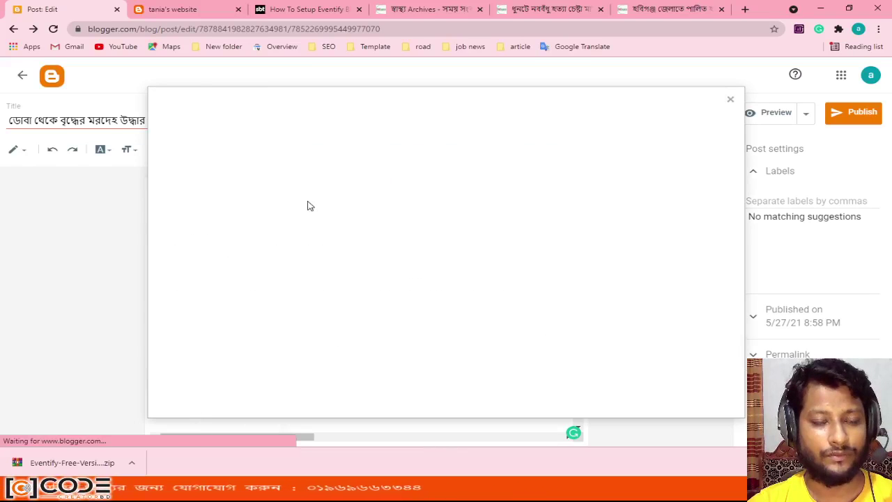
key(ctrl+v)
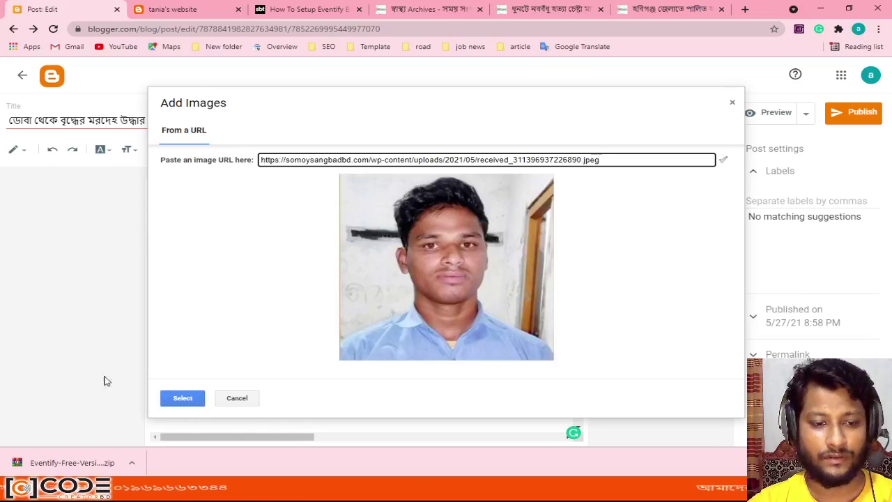
click(182, 398)
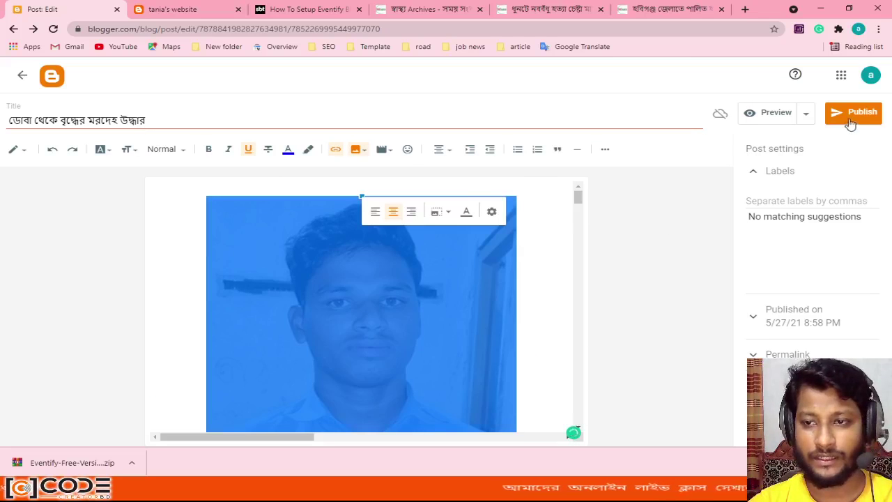
click(850, 124)
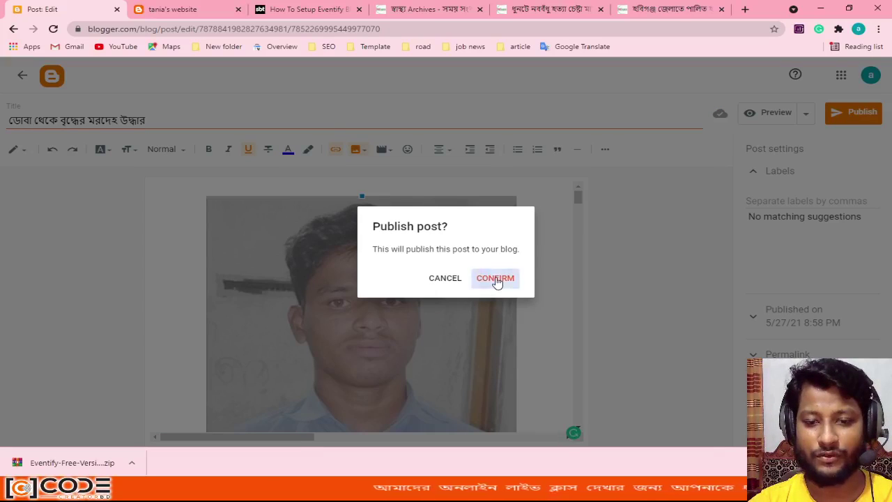
click(496, 279)
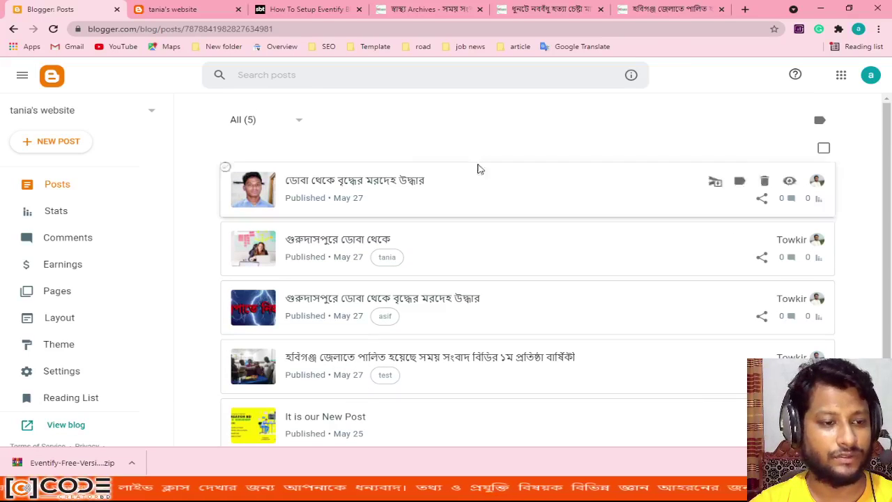
- Reload the live blog's homepage and compare the new unlabelled post with the labelled entries
click(174, 9)
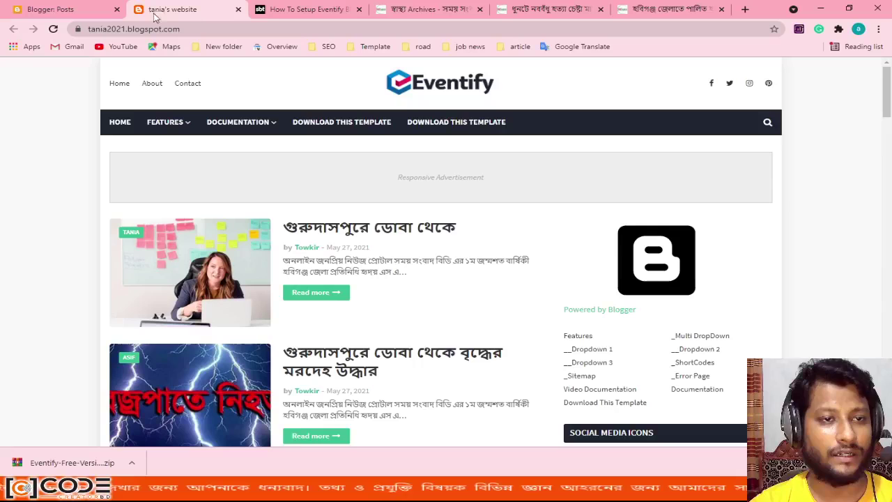
click(58, 30)
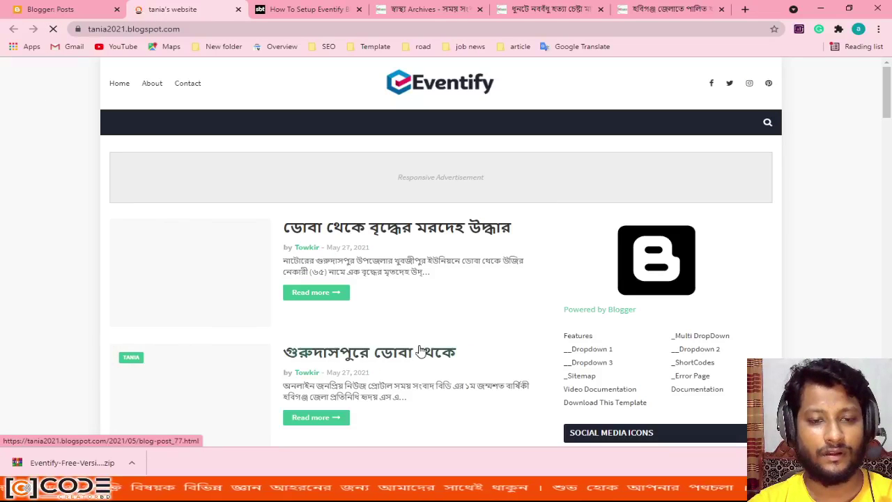
scroll(418, 397, down, 8)
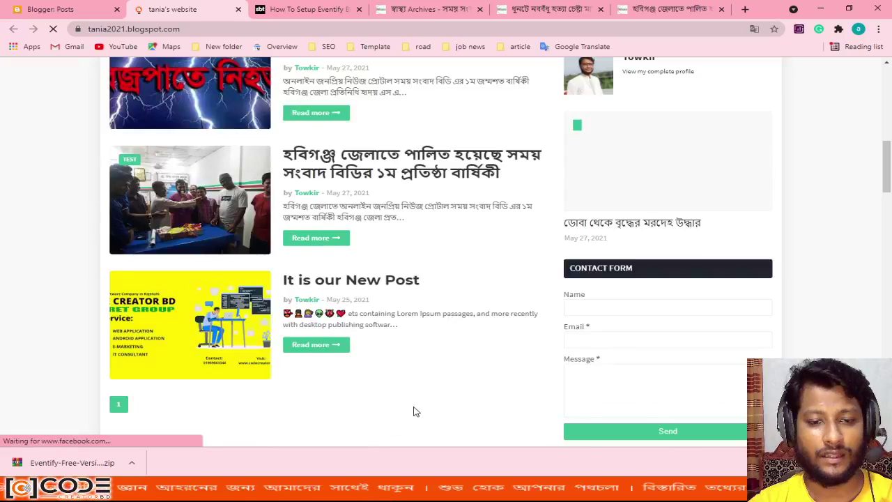
scroll(413, 411, up, 10)
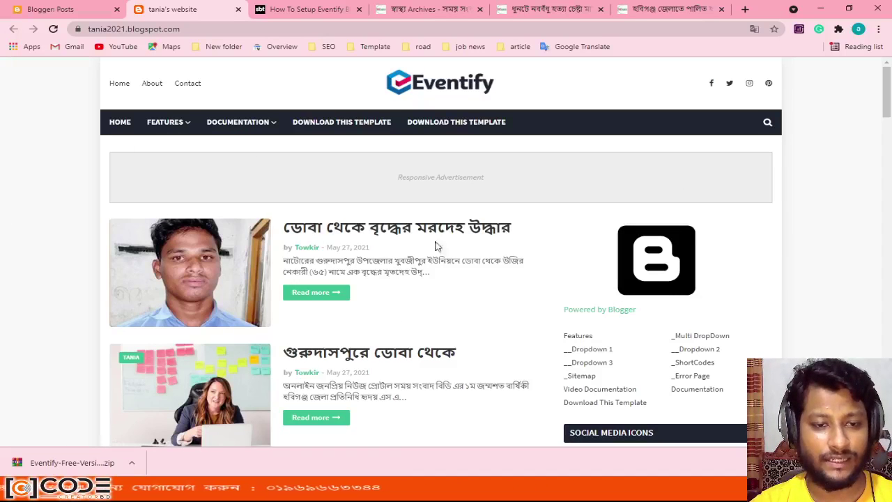
scroll(356, 334, down, 4)
scroll(418, 279, up, 4)
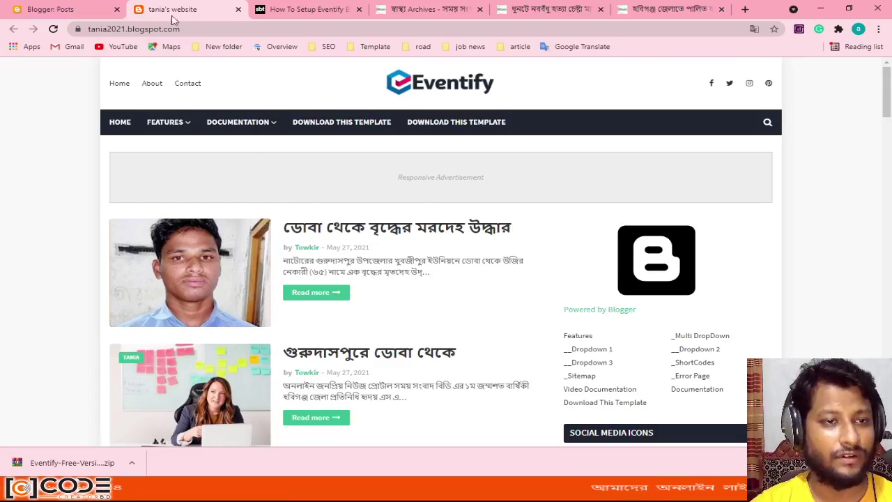
- Open the blog's layout and examine the Default Variables gadget's link list, including its postPerPage entry, without changing it
click(56, 9)
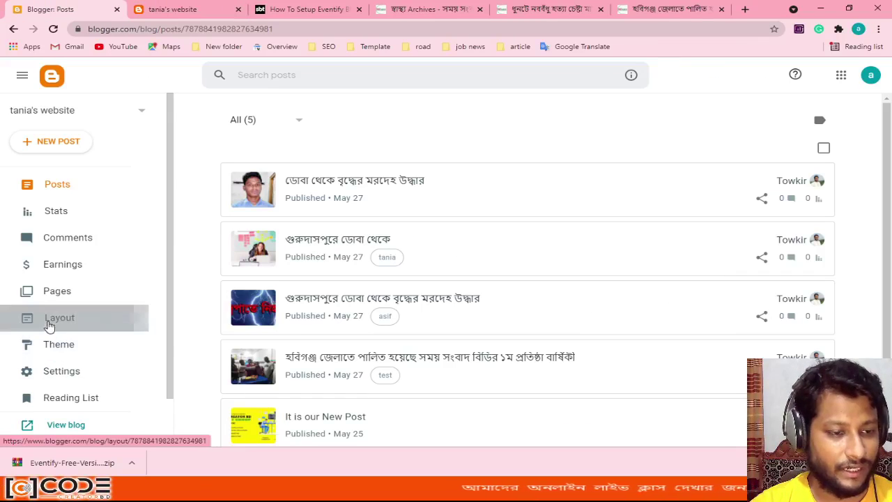
click(49, 324)
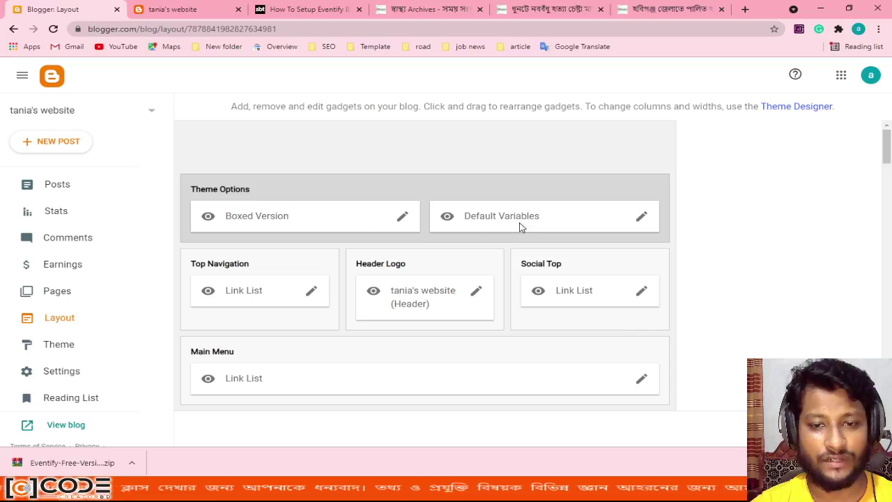
click(641, 218)
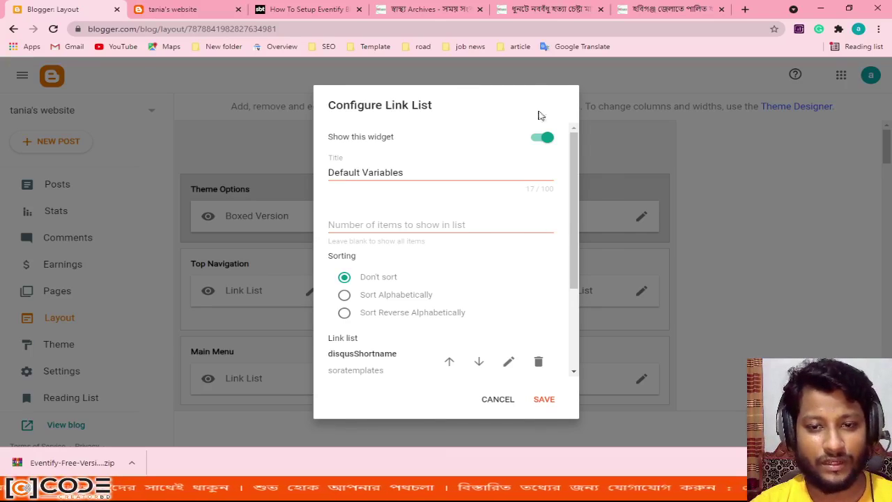
click(496, 401)
click(639, 218)
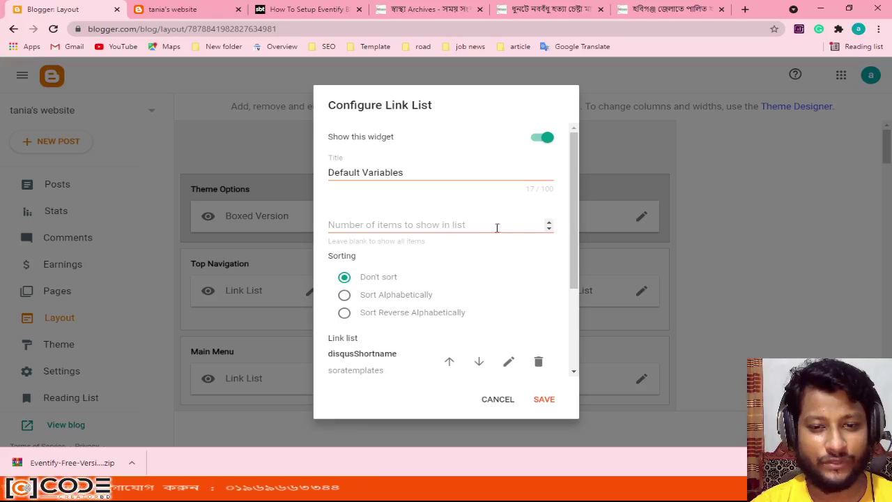
scroll(411, 349, down, 2)
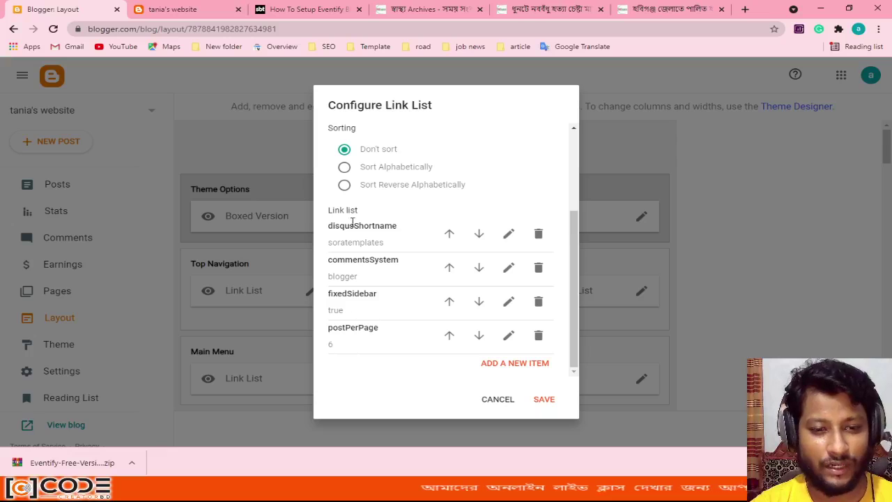
scroll(396, 281, up, 1)
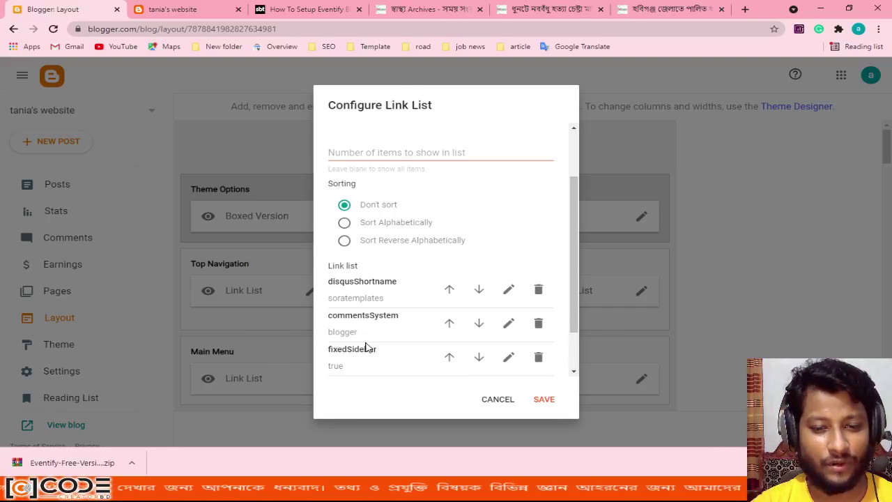
scroll(380, 354, down, 2)
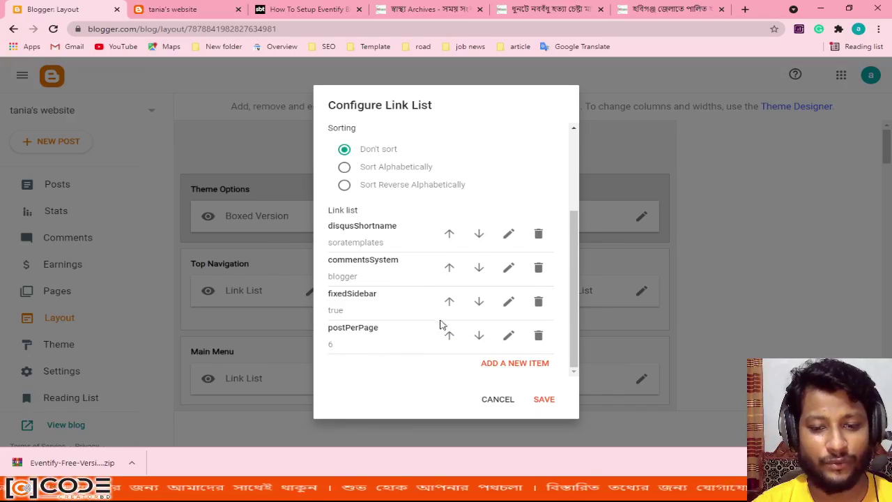
click(493, 404)
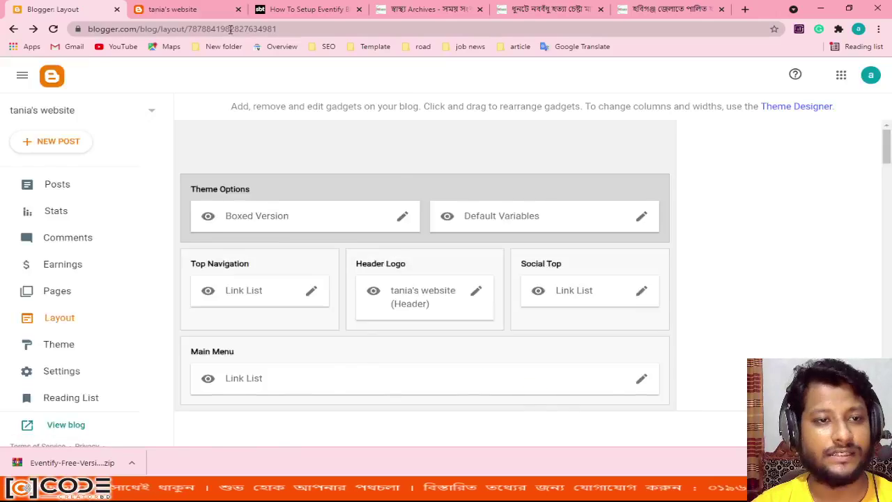
- Check on the live homepage how many posts are listed and where the page numbering begins
click(209, 10)
scroll(296, 342, down, 6)
scroll(297, 341, up, 5)
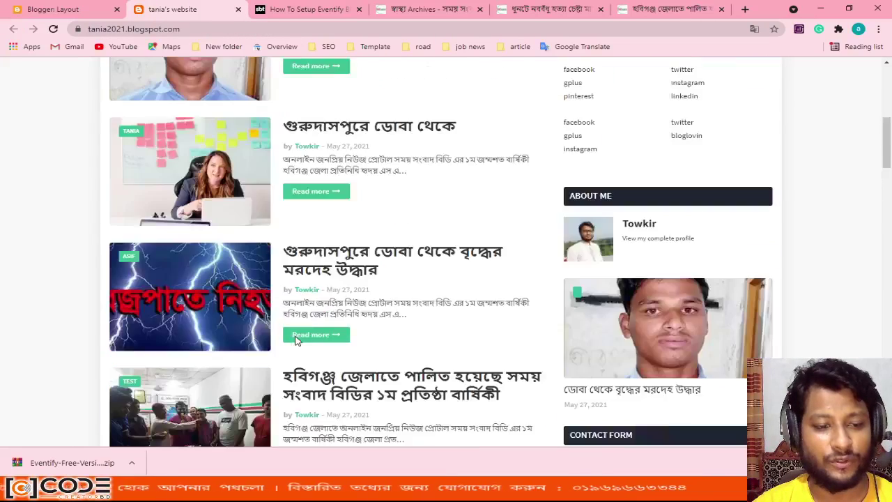
scroll(296, 341, down, 5)
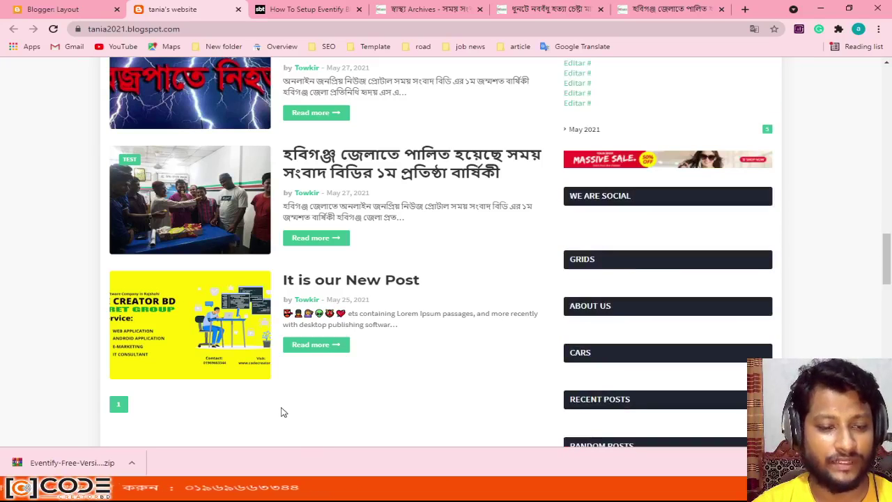
scroll(281, 412, up, 4)
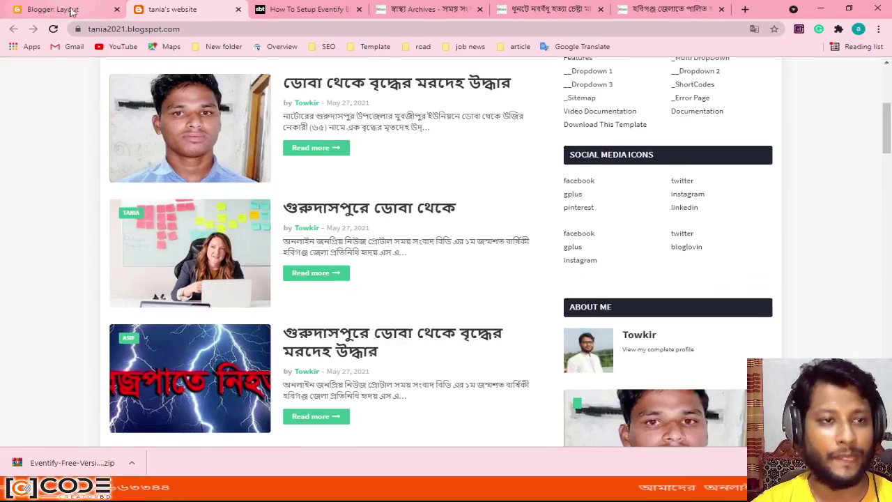
- Hide the Boxed Version gadget in the layout's theme options, save it, and reload the live homepage to check the page width
click(52, 9)
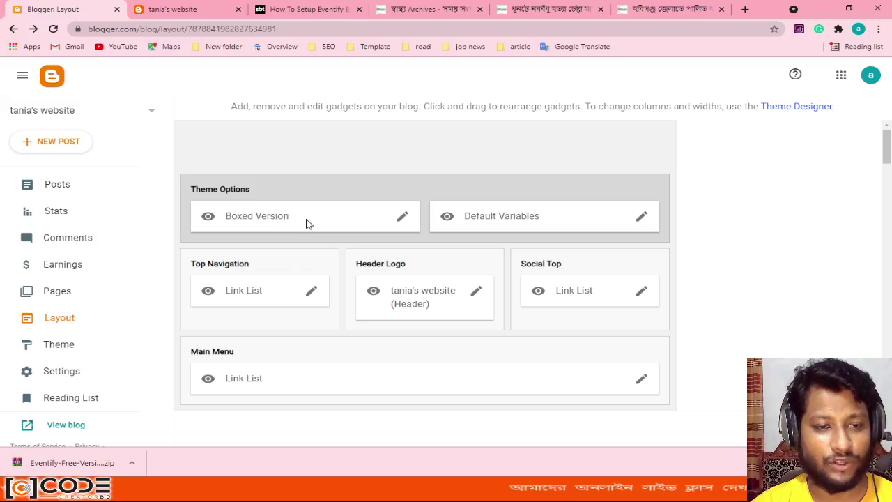
click(404, 217)
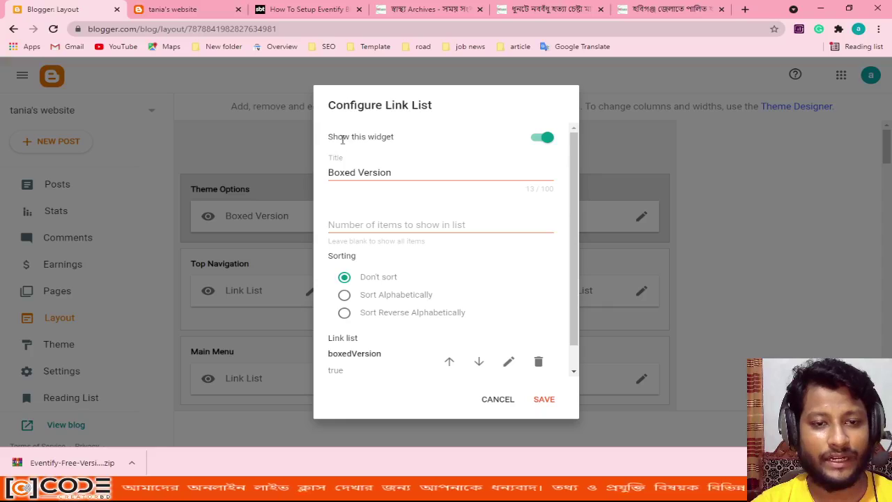
scroll(434, 315, down, 1)
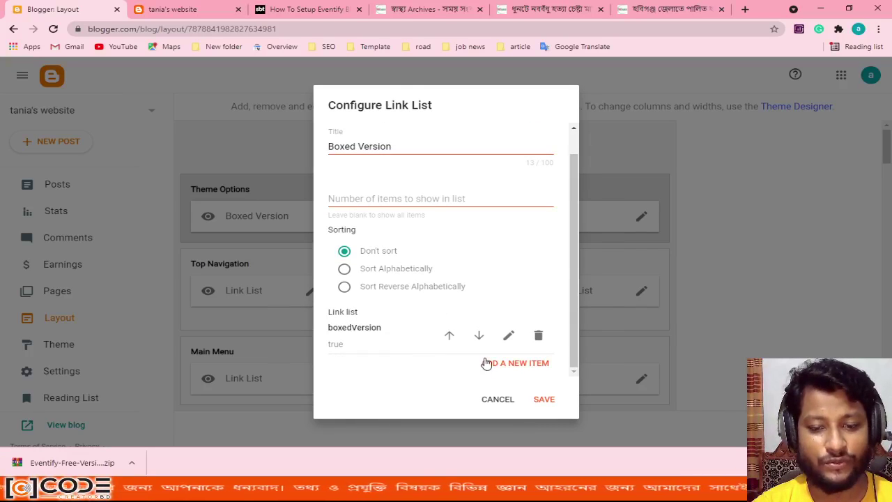
scroll(515, 209, up, 1)
click(533, 140)
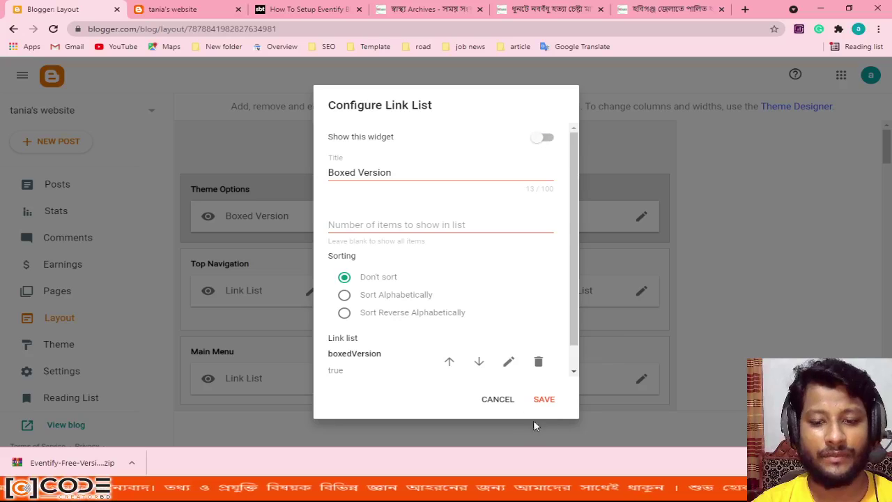
click(552, 399)
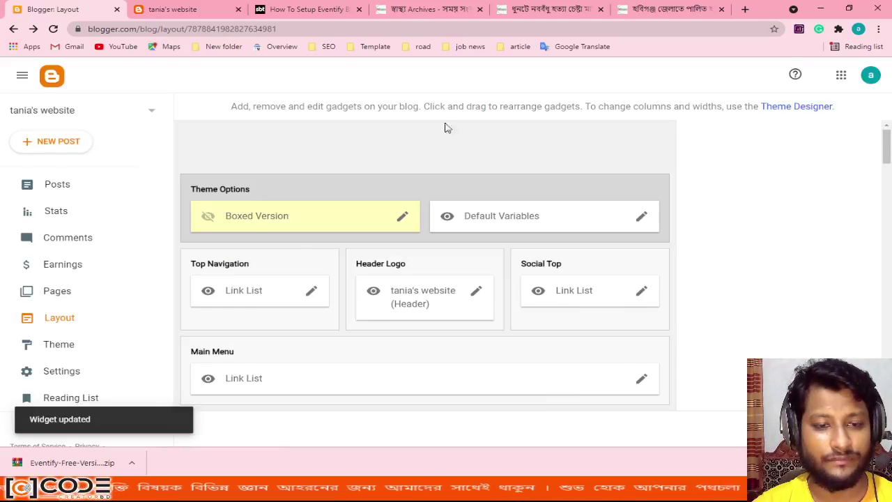
click(174, 9)
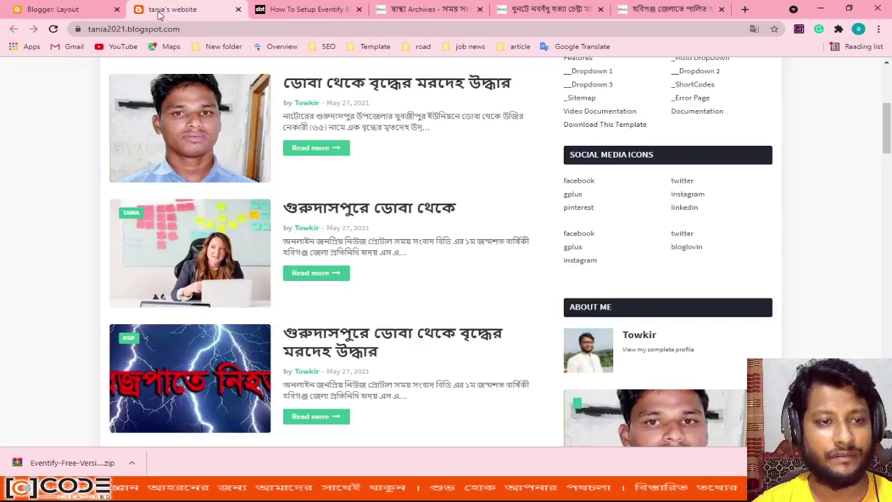
click(53, 29)
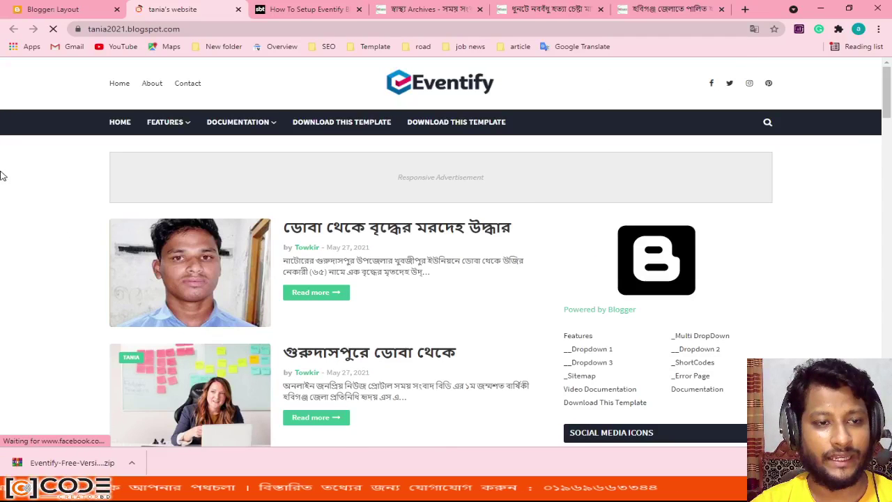
- Show the Boxed Version gadget again, save it, and reload the live homepage
click(62, 9)
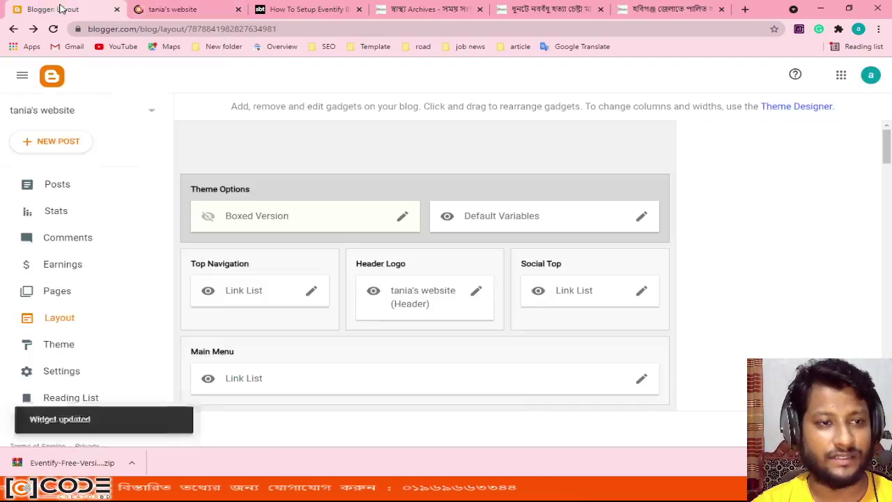
click(401, 216)
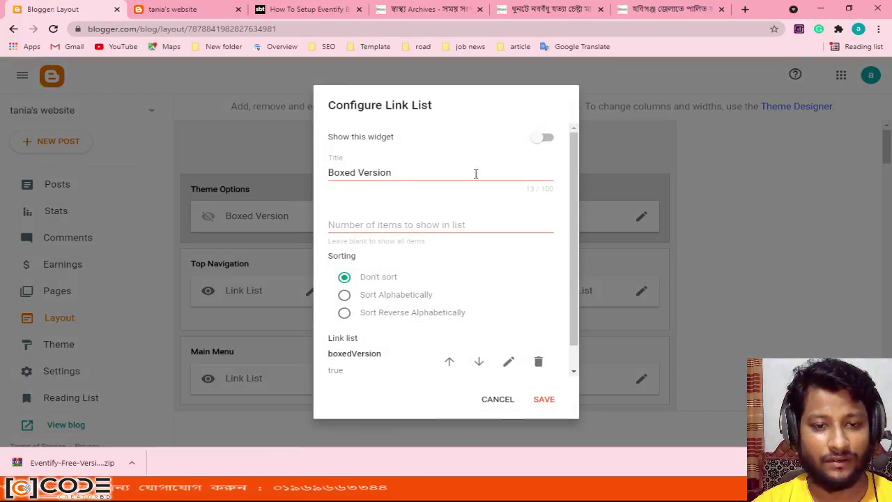
click(548, 141)
click(544, 399)
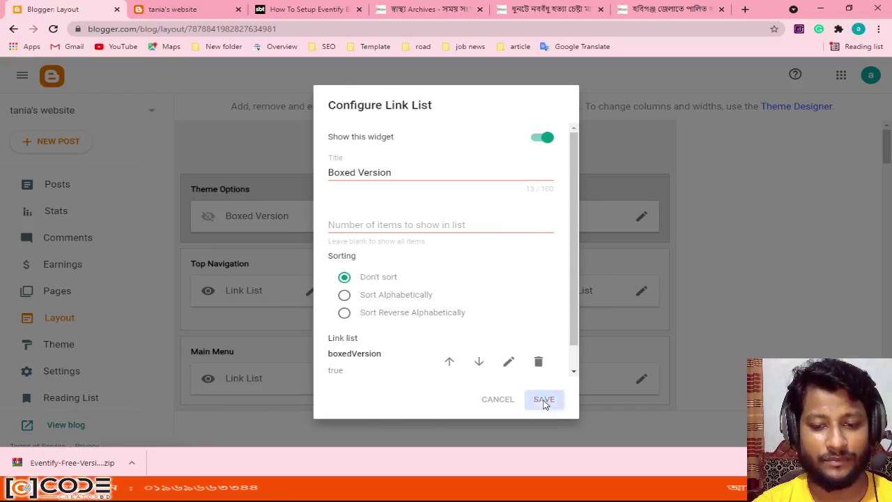
click(173, 9)
click(55, 29)
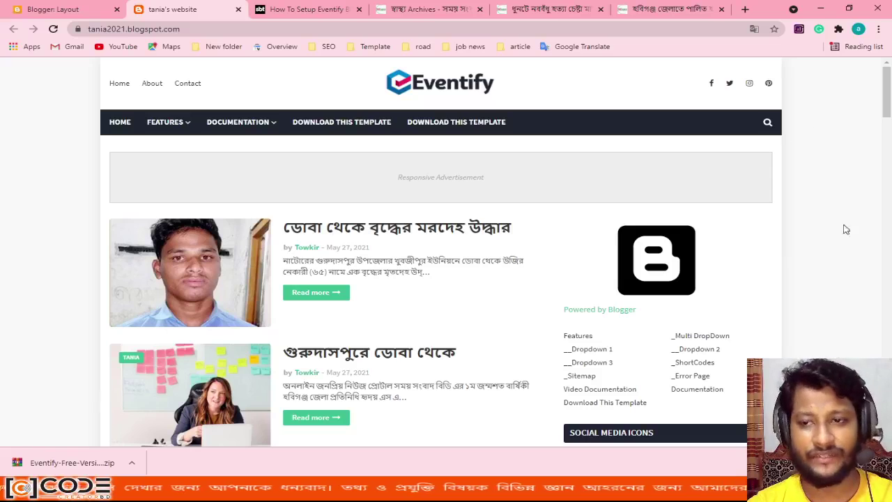
- Review the boxed live homepage from the header through the post list and sidebar gadgets
scroll(446, 279, down, 5)
scroll(446, 279, up, 5)
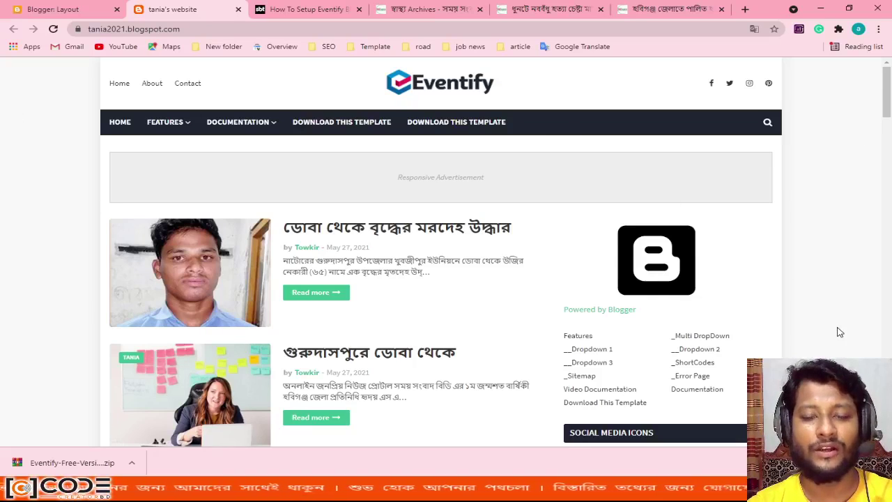
scroll(840, 332, down, 4)
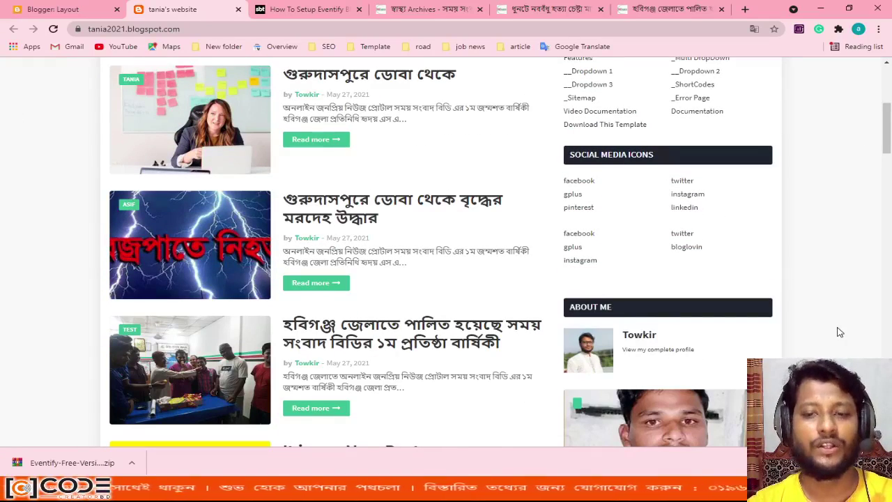
scroll(840, 332, down, 2)
scroll(839, 332, up, 6)
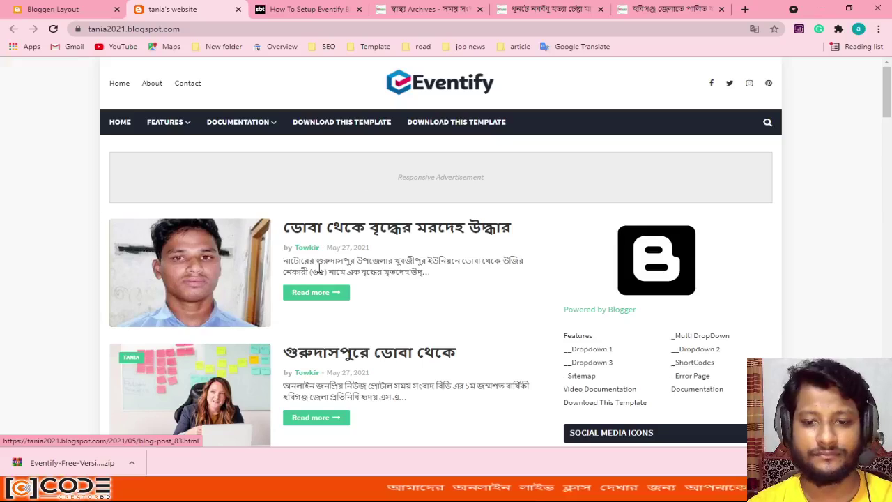
scroll(467, 299, down, 6)
scroll(467, 299, up, 8)
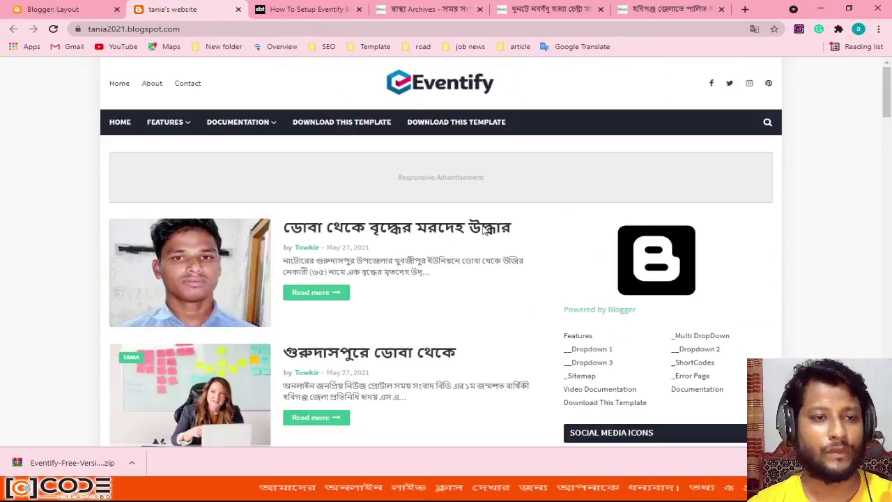
- Examine the layout's gadget sections from Theme Options and Main Menu through the right sidebar to the footer sections
click(52, 9)
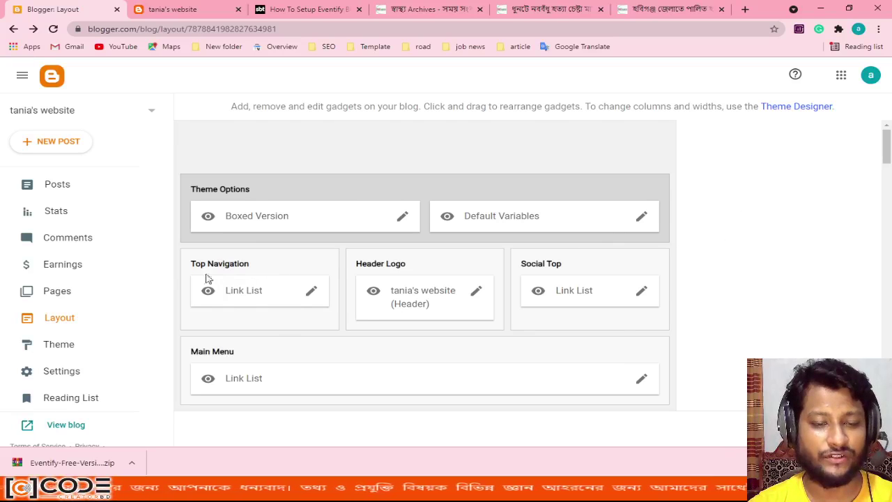
scroll(400, 343, down, 3)
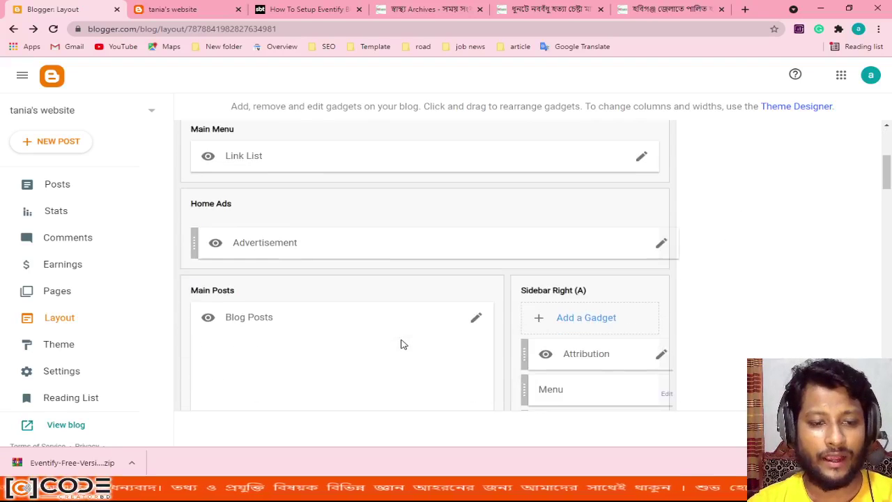
scroll(382, 318, up, 3)
scroll(392, 358, down, 3)
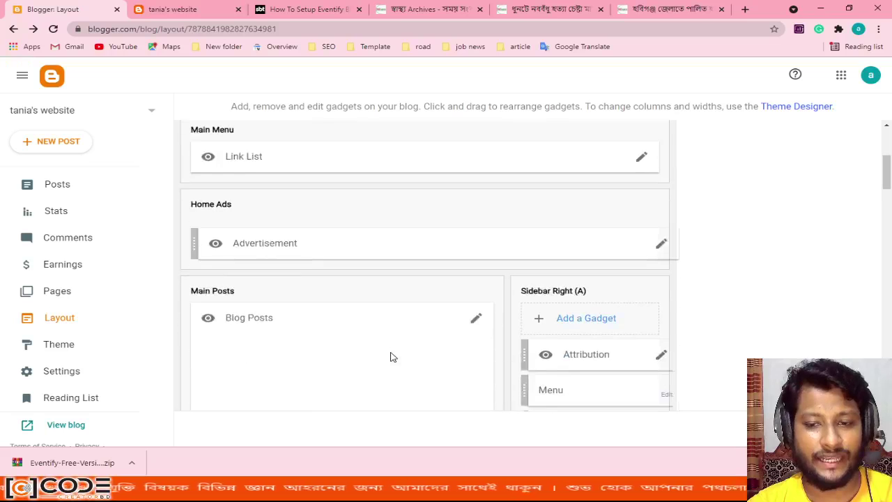
scroll(391, 357, up, 3)
scroll(391, 357, up, 1)
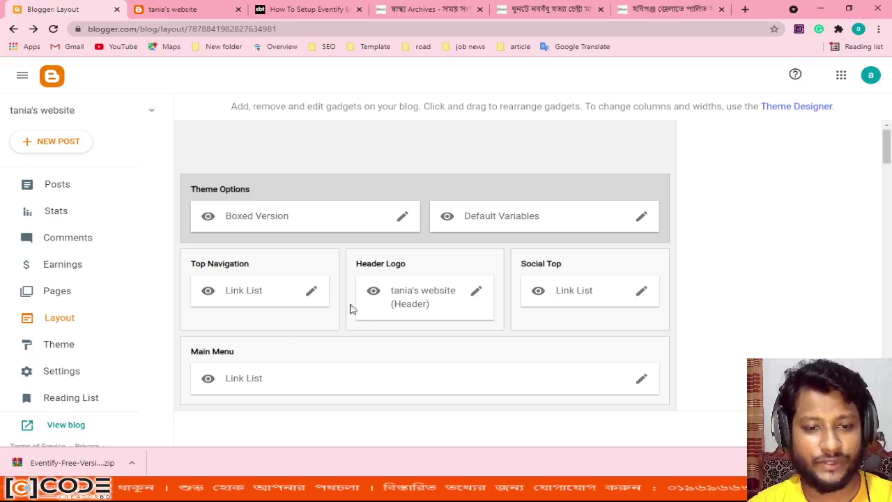
scroll(420, 348, down, 2)
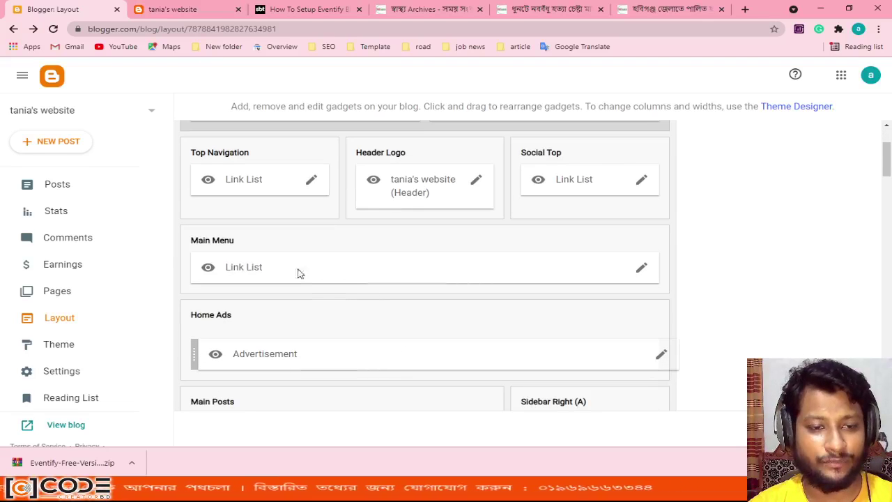
scroll(321, 299, down, 3)
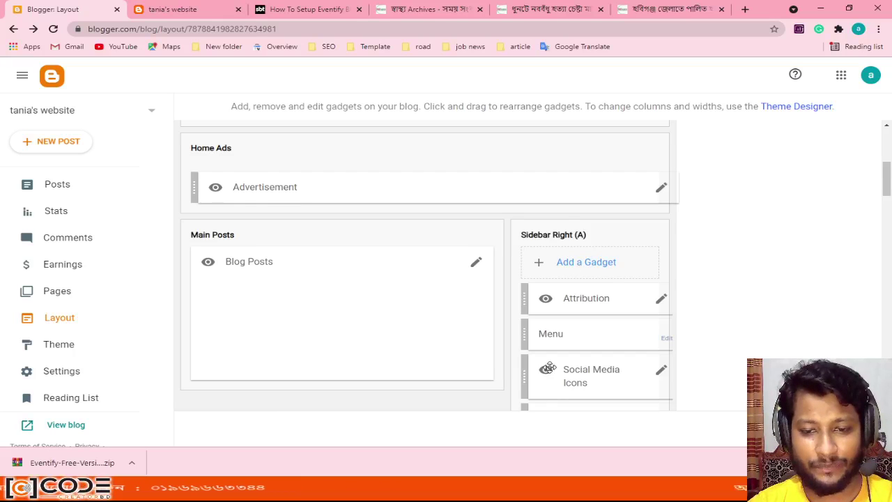
scroll(576, 324, down, 15)
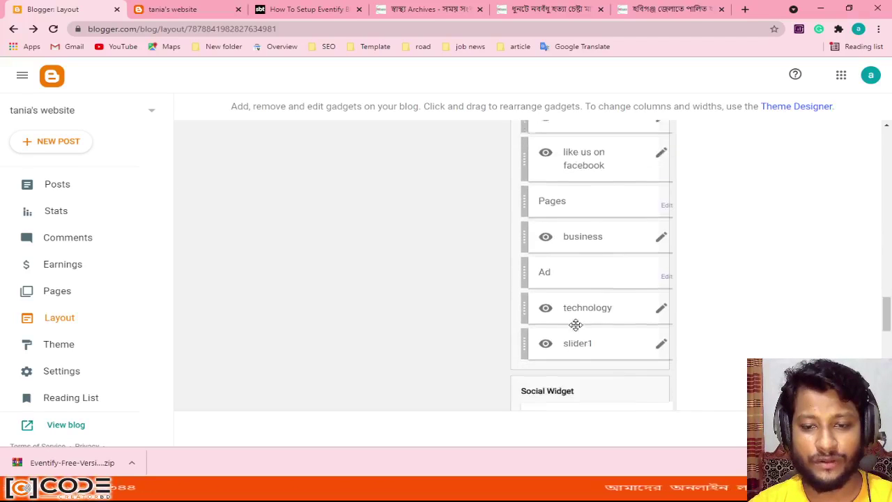
scroll(575, 324, down, 10)
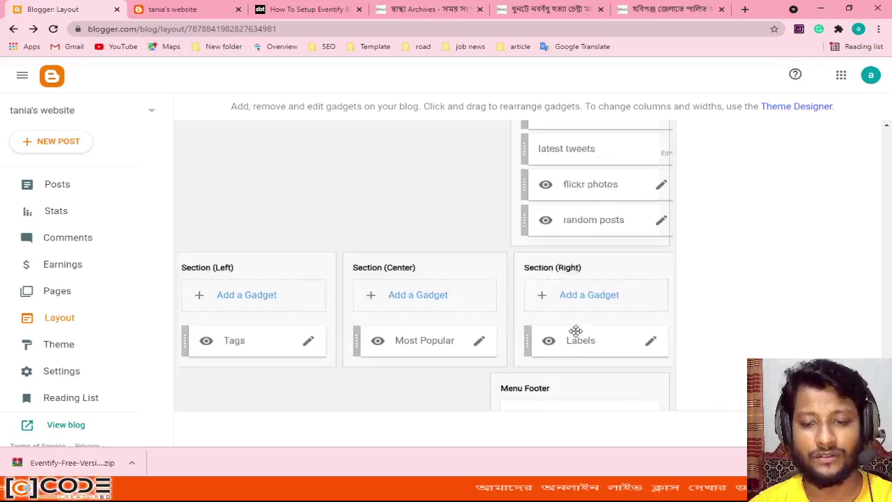
scroll(575, 331, down, 1)
scroll(576, 328, up, 15)
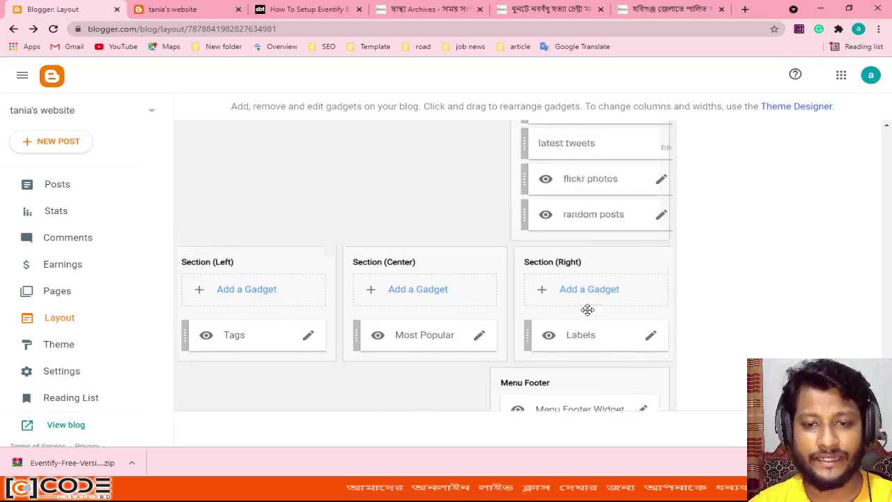
scroll(570, 332, up, 10)
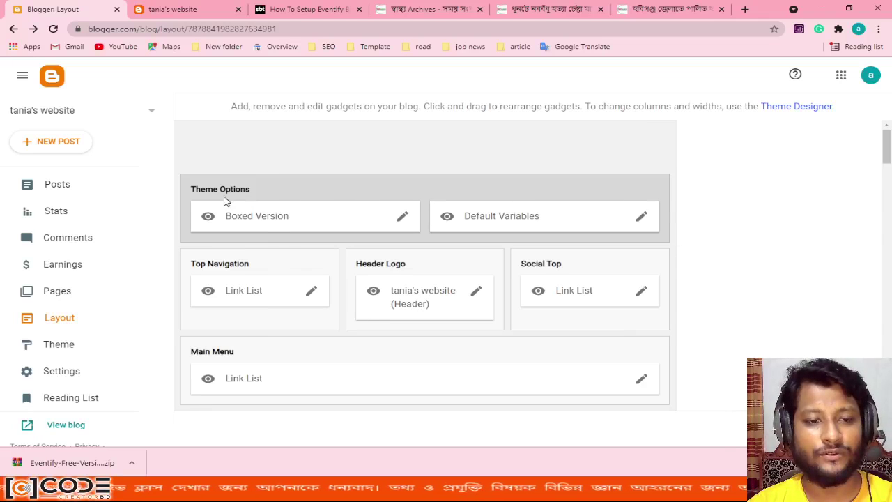
scroll(537, 282, down, 5)
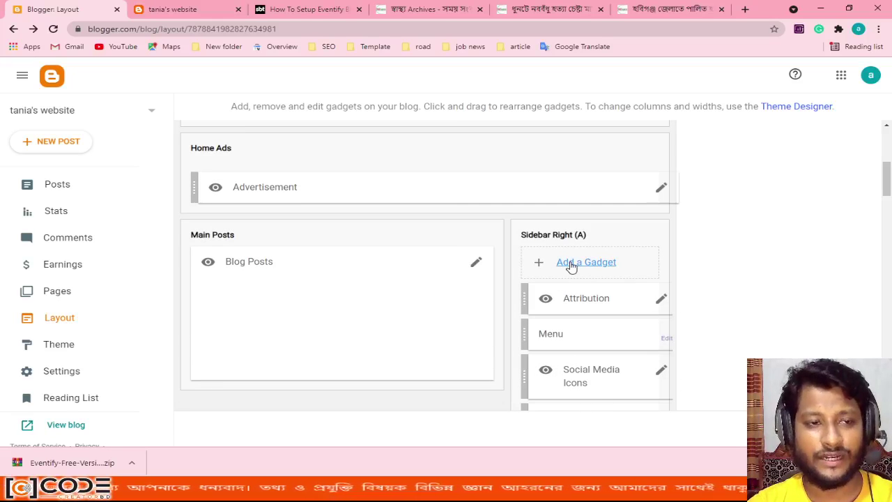
scroll(530, 274, up, 5)
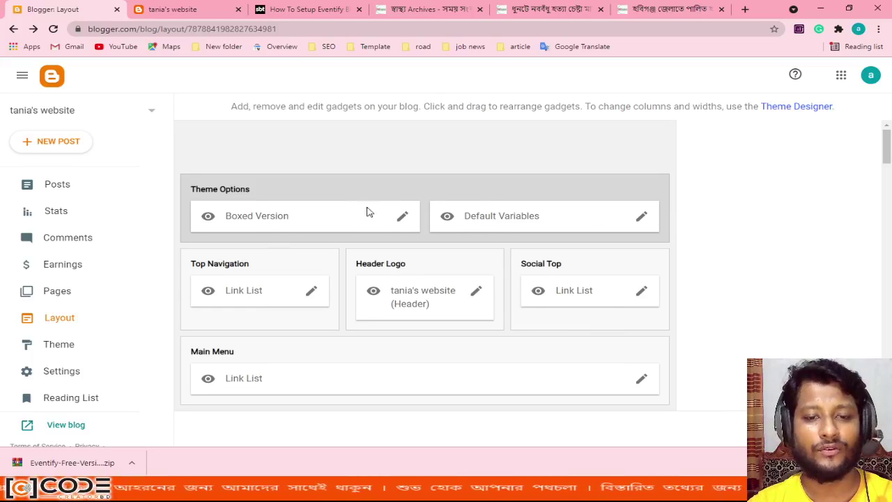
scroll(478, 223, down, 5)
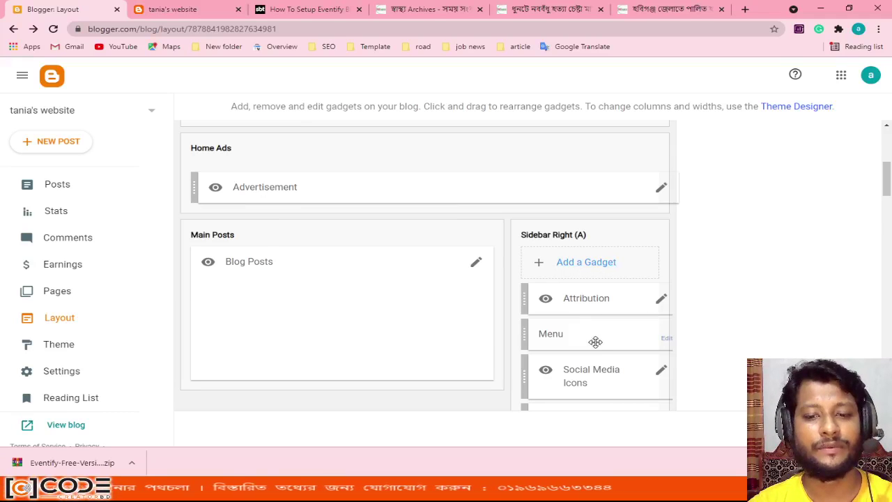
- Open the Top Navigation link list's configuration and set the number of items to show in the list to 4
scroll(593, 342, up, 4)
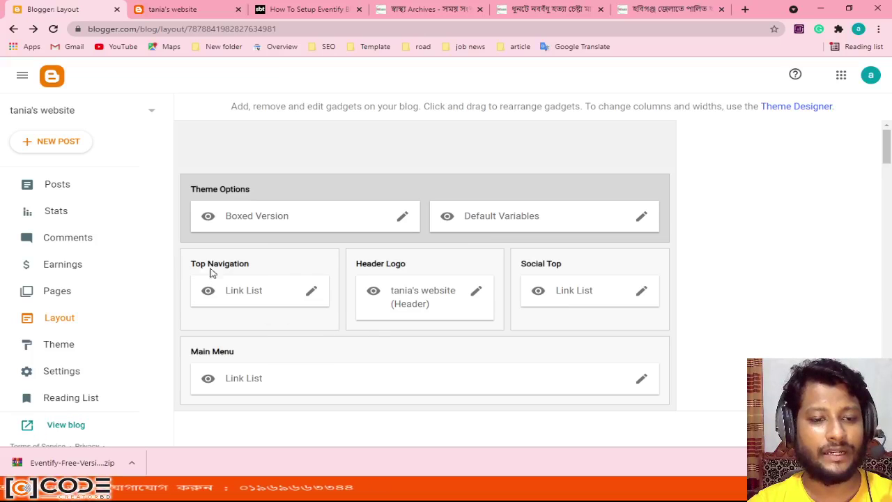
click(312, 293)
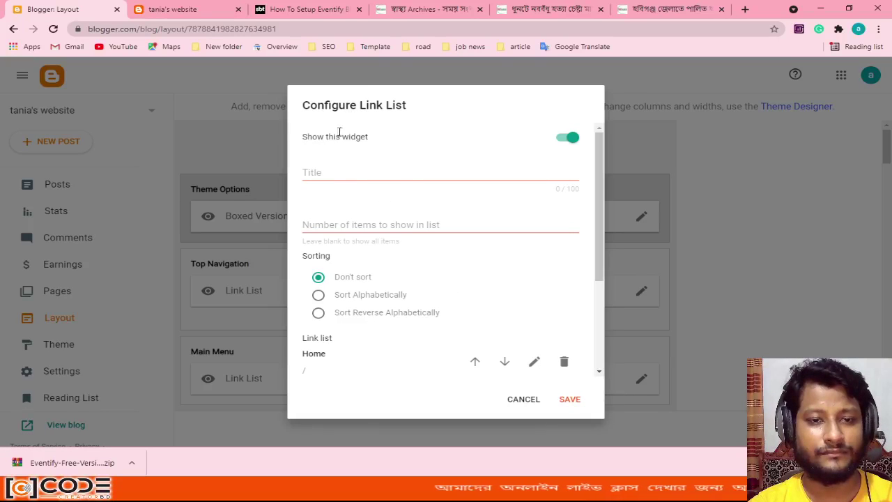
scroll(446, 293, down, 2)
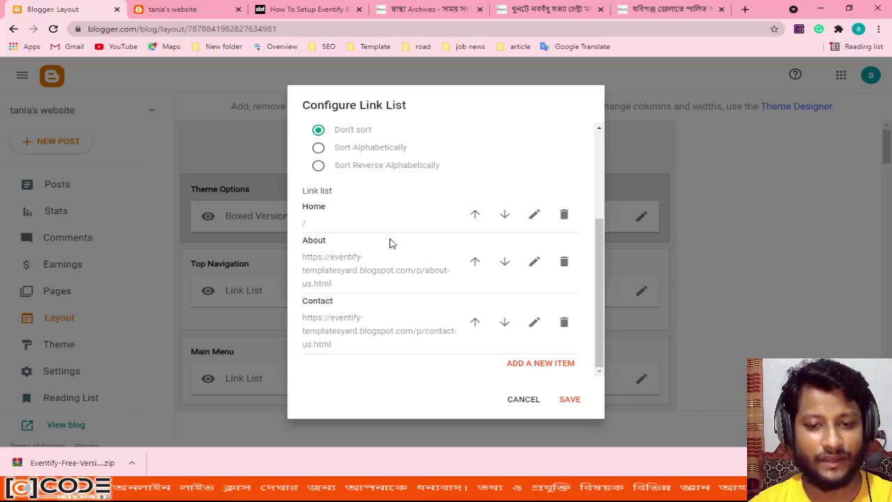
scroll(367, 330, up, 3)
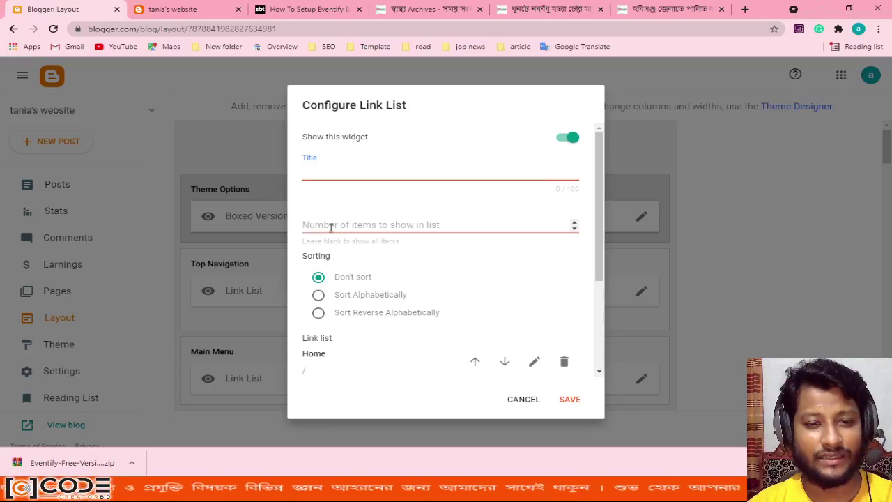
click(469, 228)
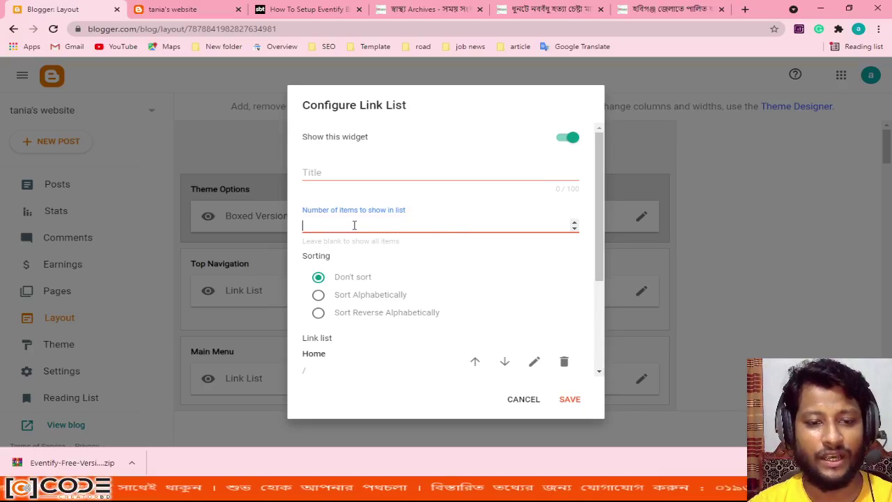
scroll(444, 285, down, 3)
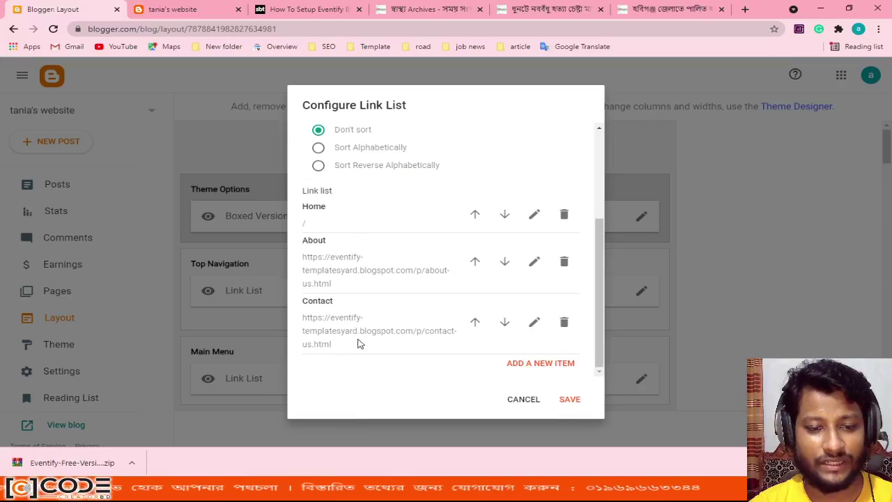
scroll(358, 343, up, 3)
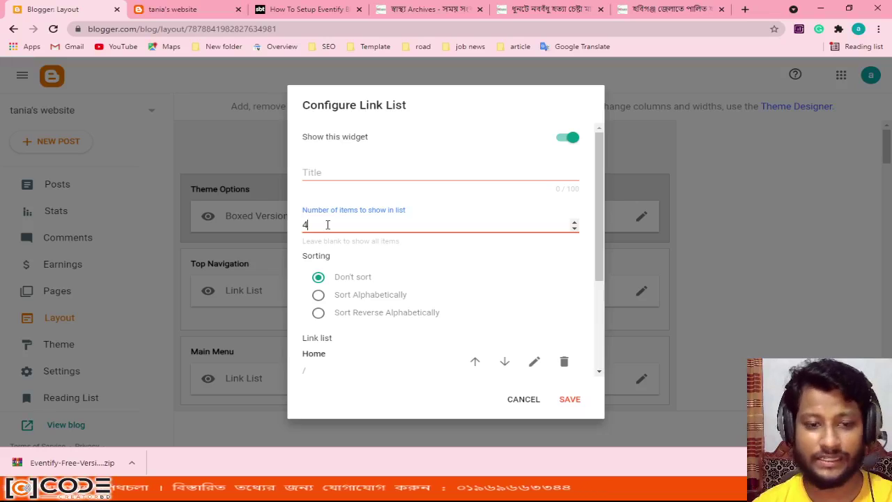
click(430, 267)
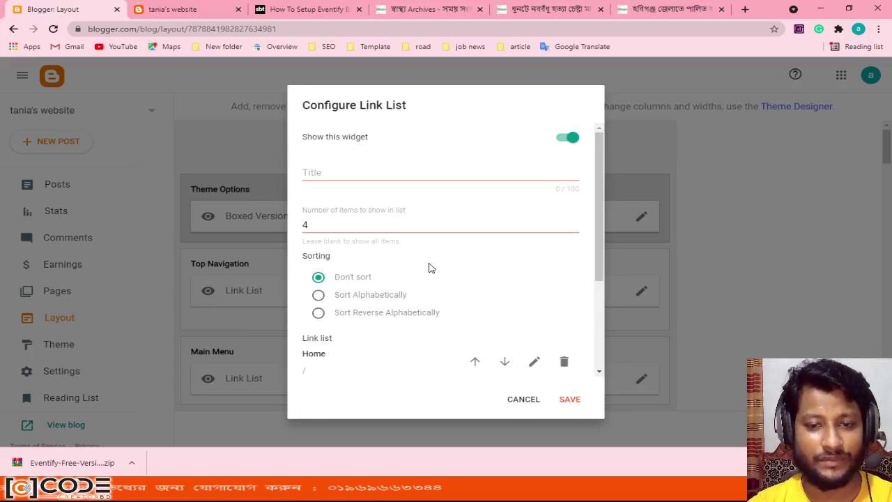
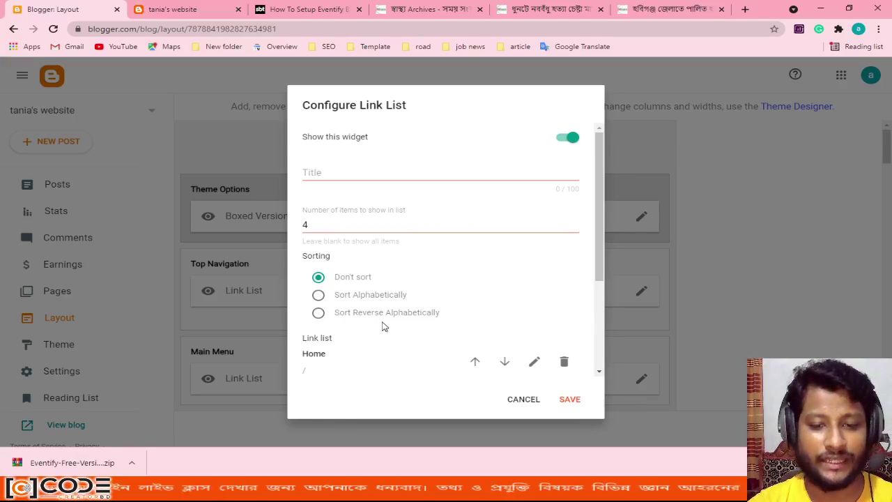
scroll(384, 324, down, 3)
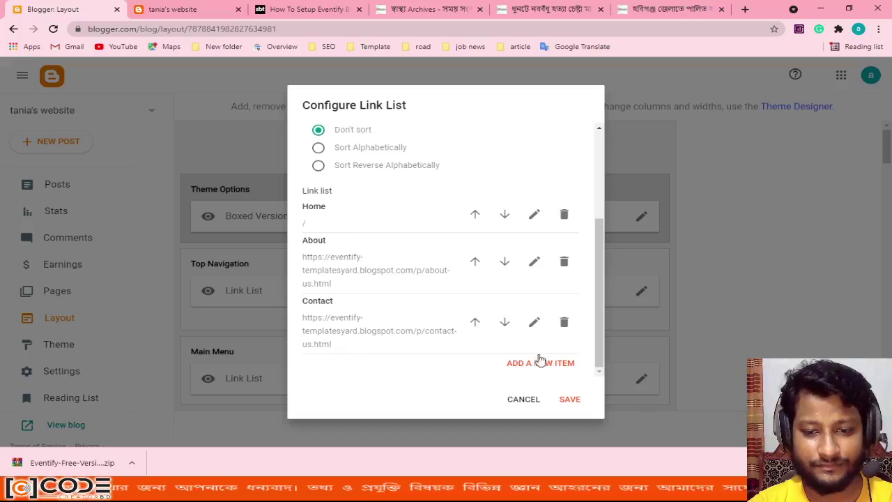
scroll(433, 187, up, 5)
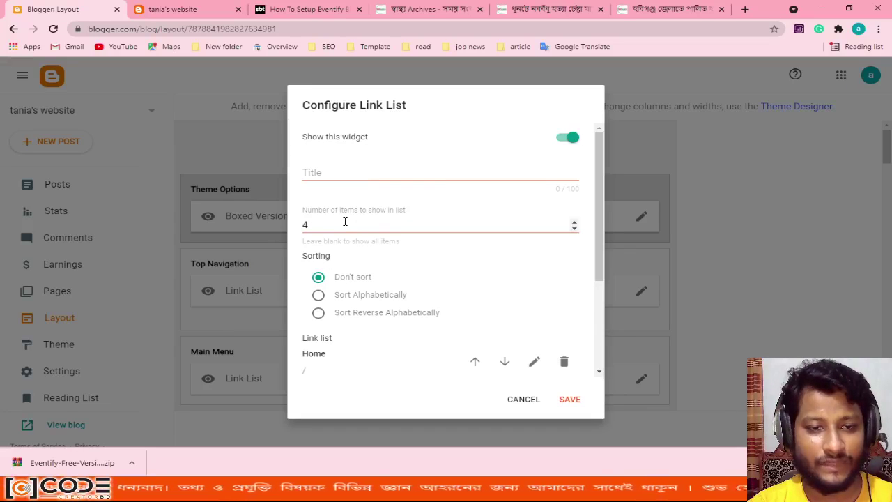
click(362, 175)
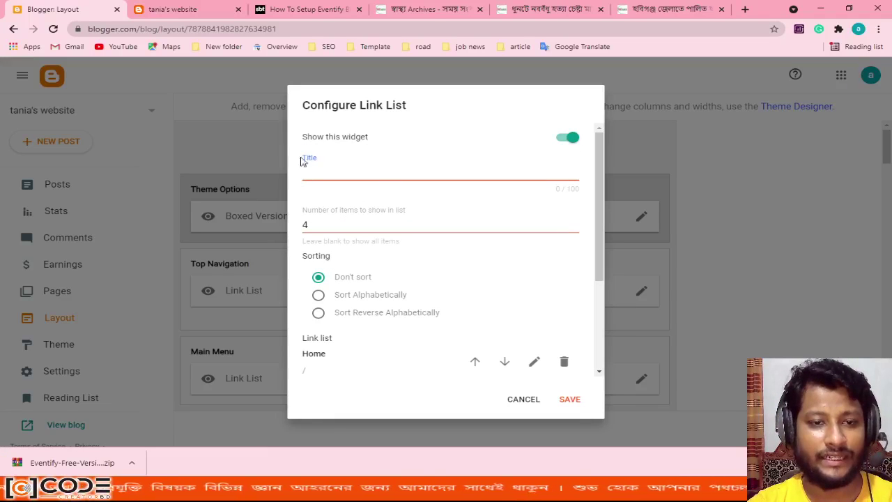
- Switch to the Google Meet call, admit the waiting participant, and return to the link list configuration in Blogger
mouse_move(296, 498)
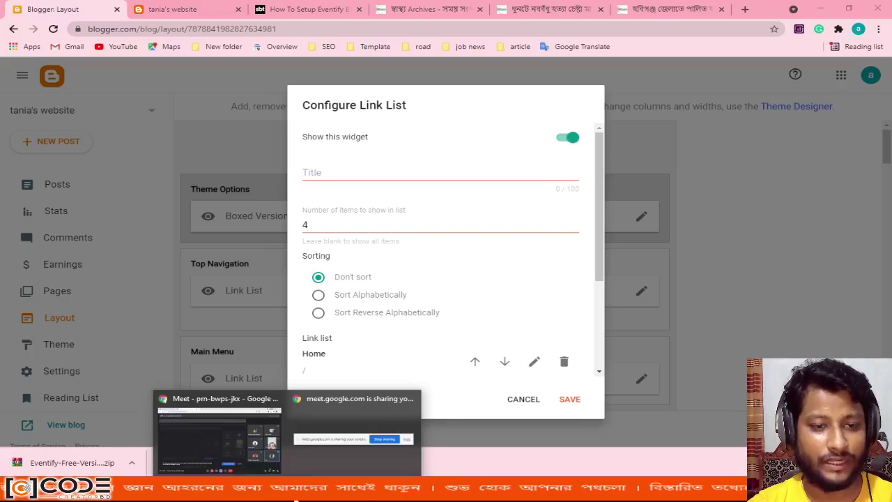
click(240, 446)
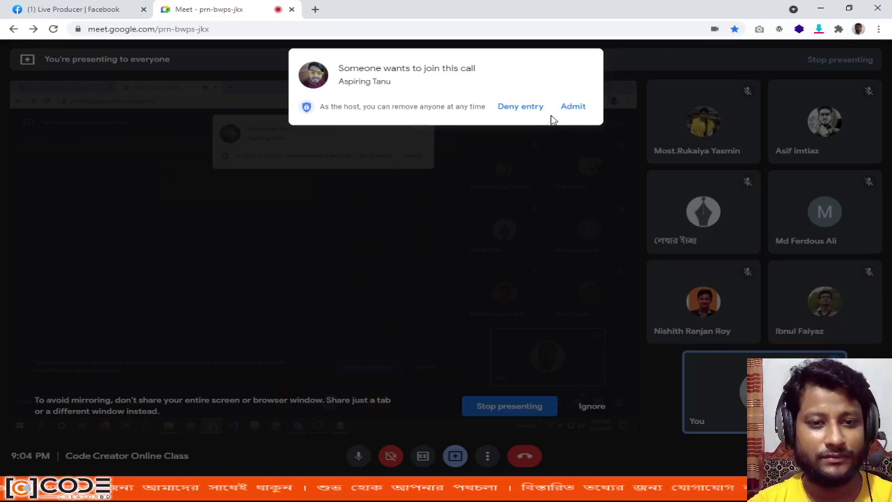
click(564, 110)
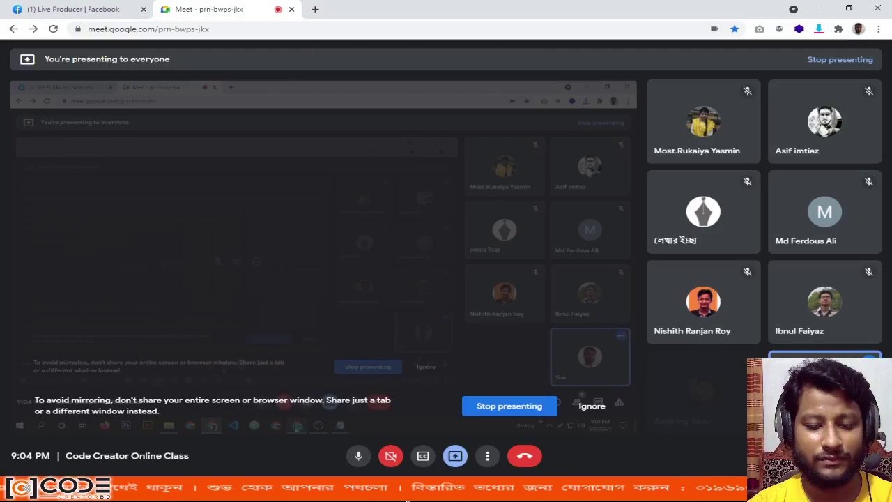
key(alt+Tab)
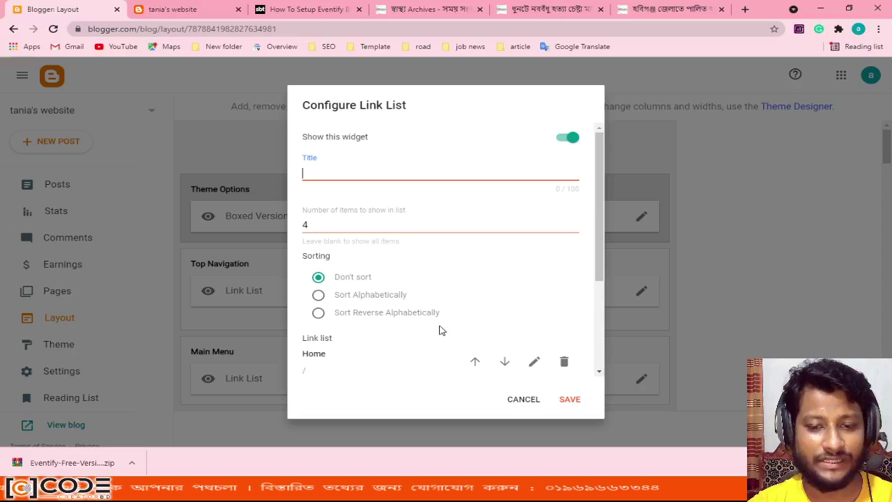
scroll(440, 328, down, 3)
click(540, 364)
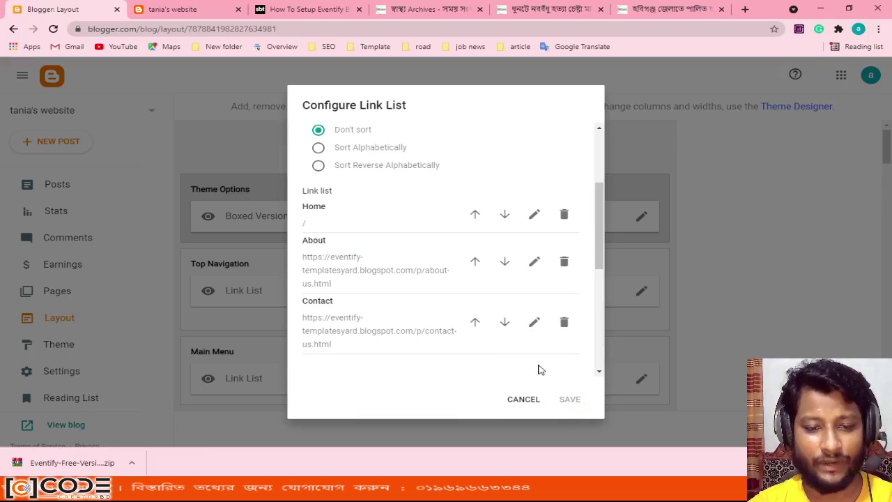
scroll(446, 312, down, 3)
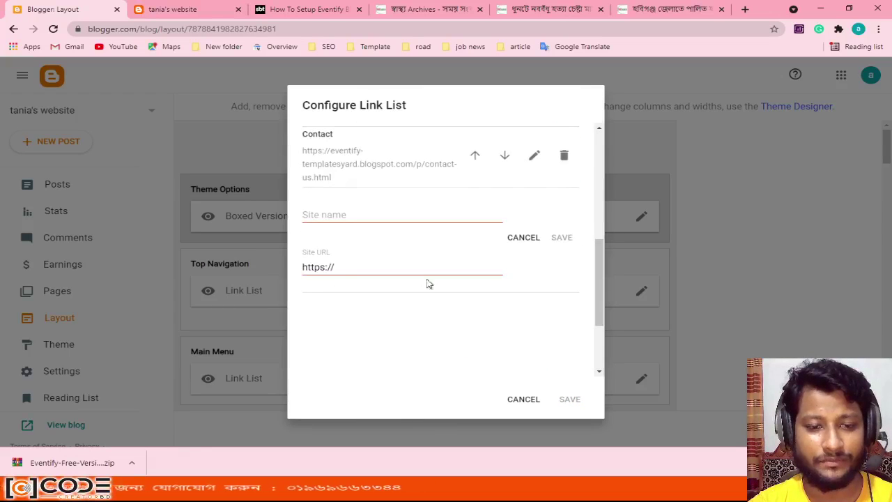
click(381, 227)
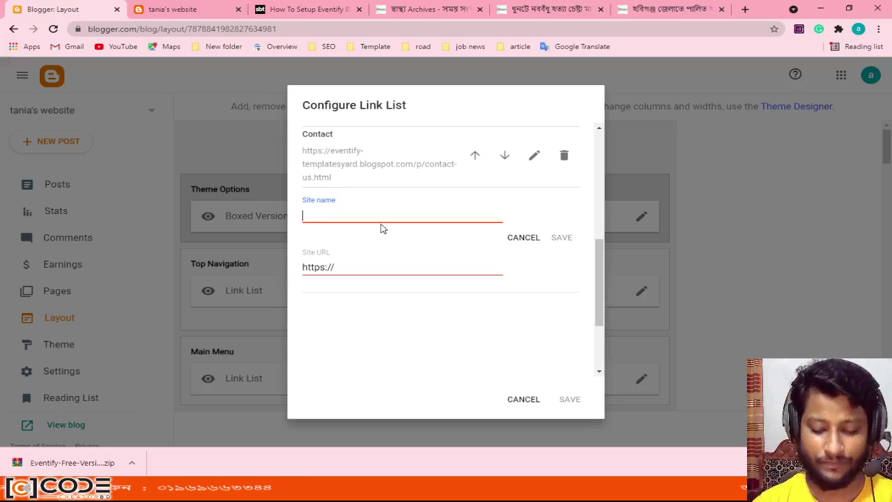
scroll(380, 226, up, 3)
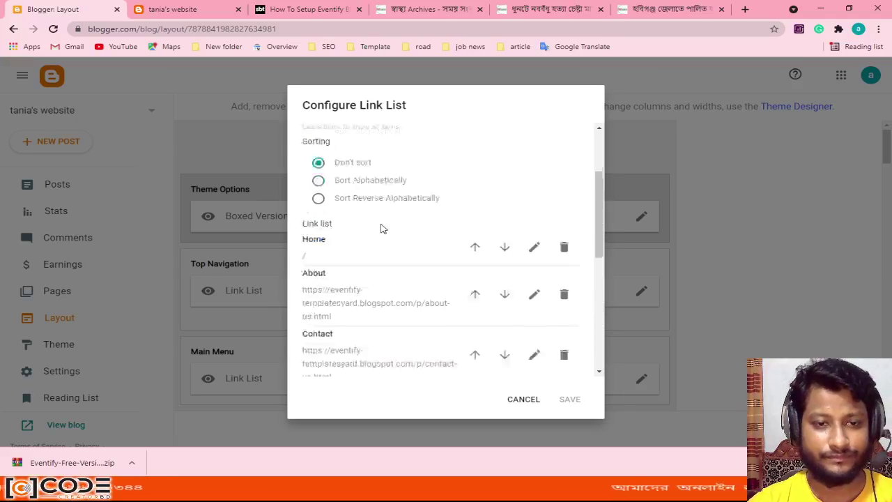
scroll(382, 232, down, 3)
scroll(378, 263, up, 2)
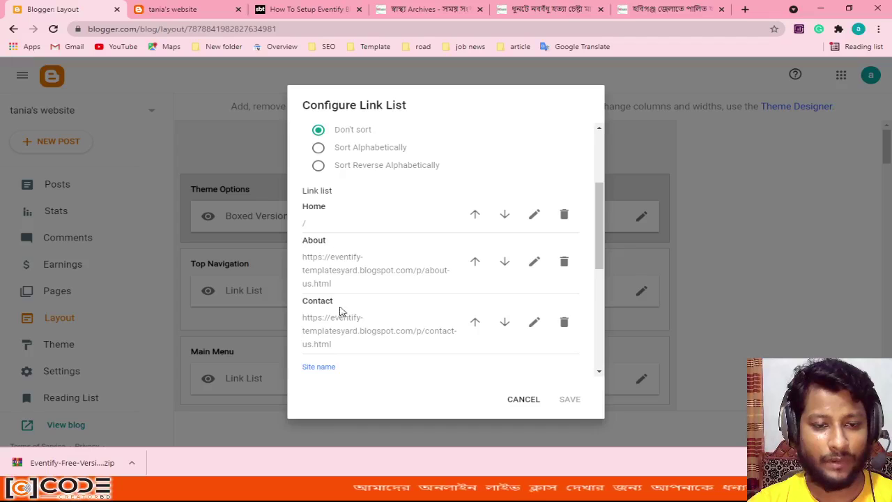
scroll(369, 326, down, 2)
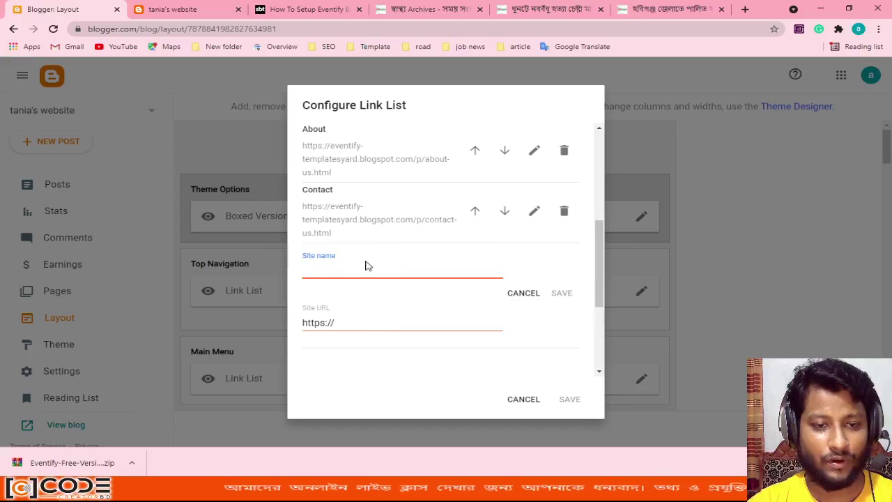
text(P)
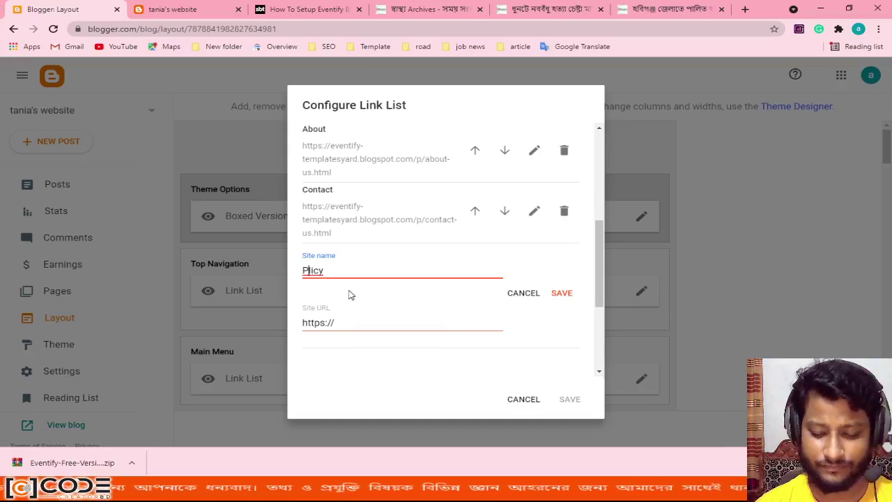
text(o)
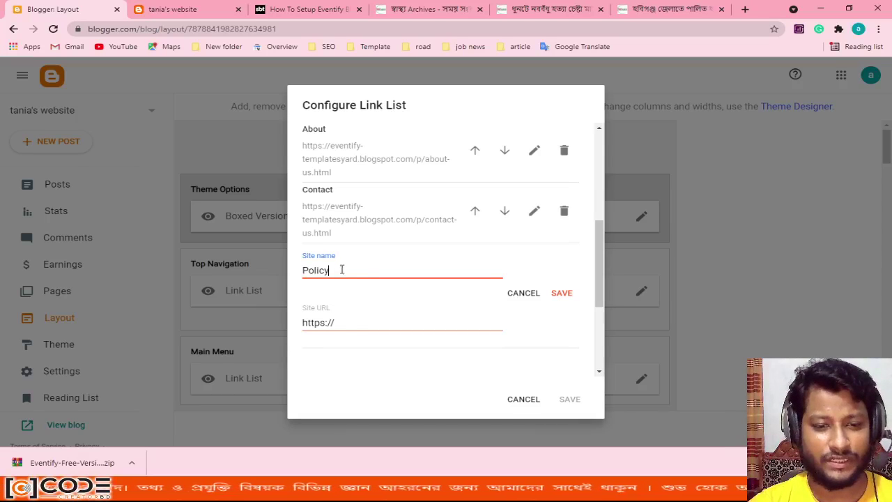
click(381, 325)
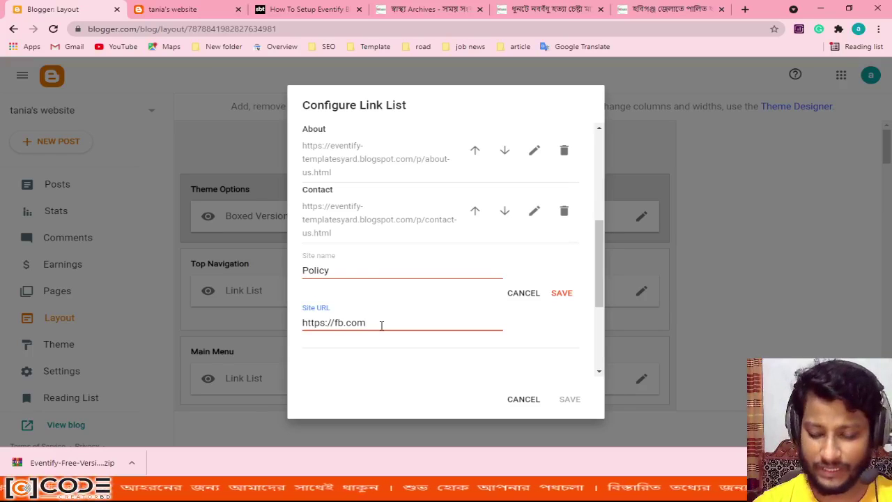
click(564, 295)
scroll(404, 355, up, 1)
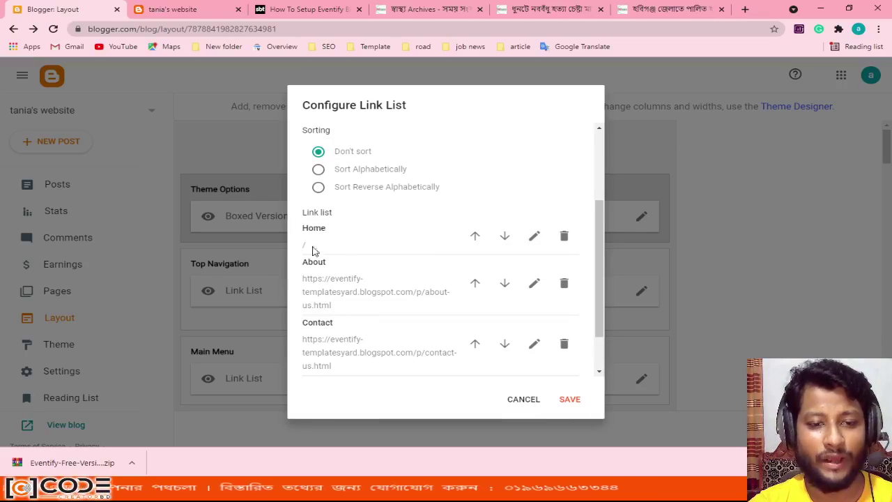
click(534, 235)
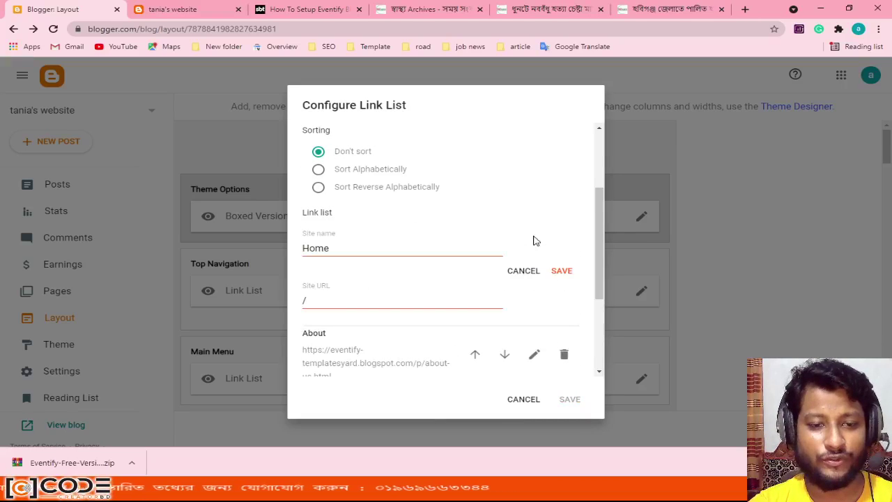
drag(311, 300, 302, 301)
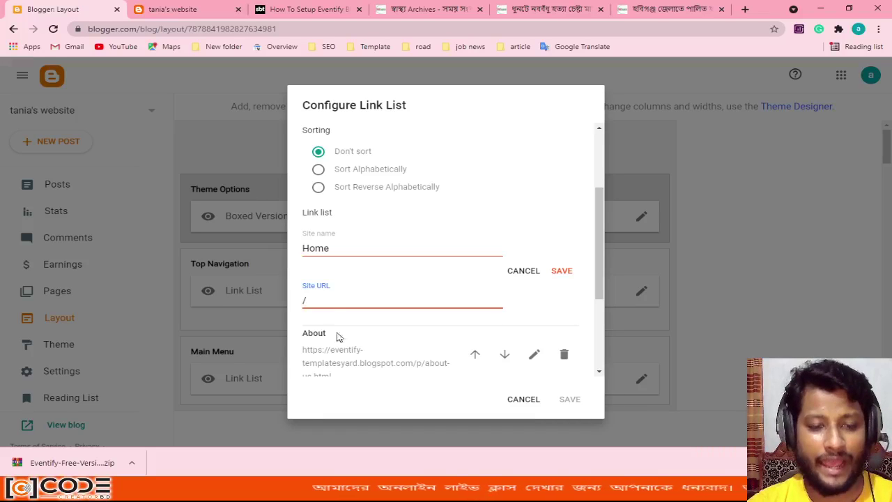
scroll(338, 336, down, 2)
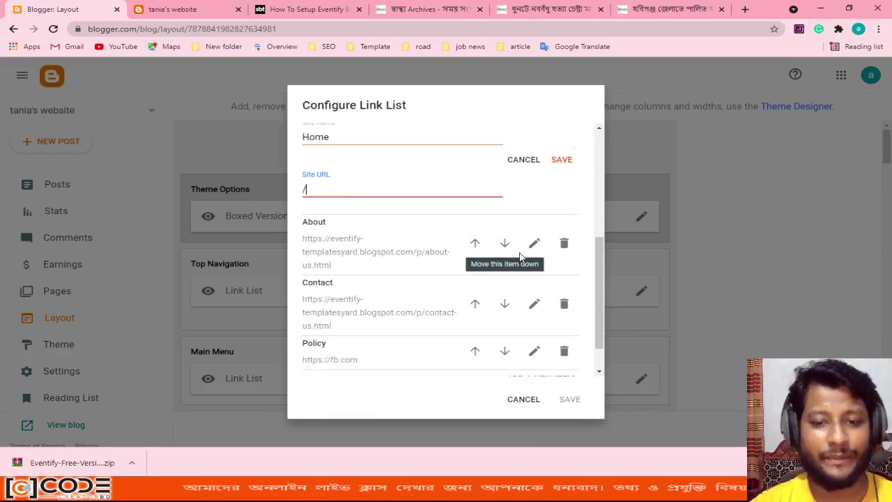
scroll(384, 291, down, 1)
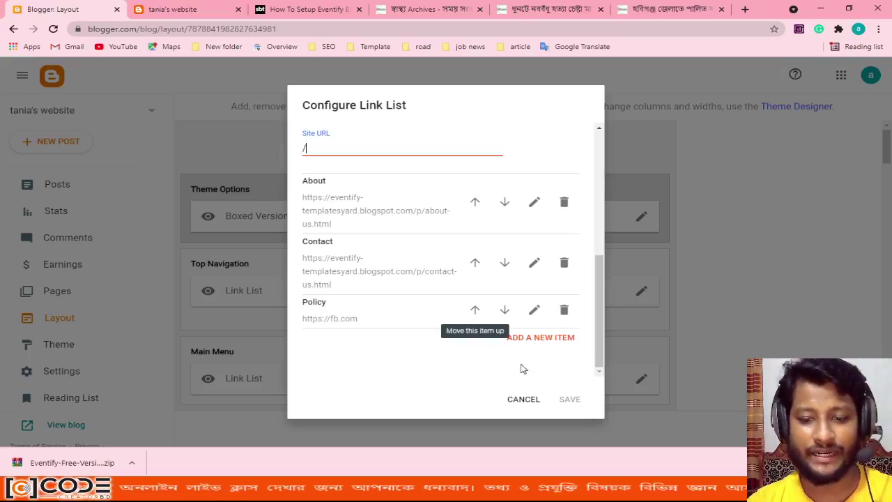
scroll(499, 333, up, 5)
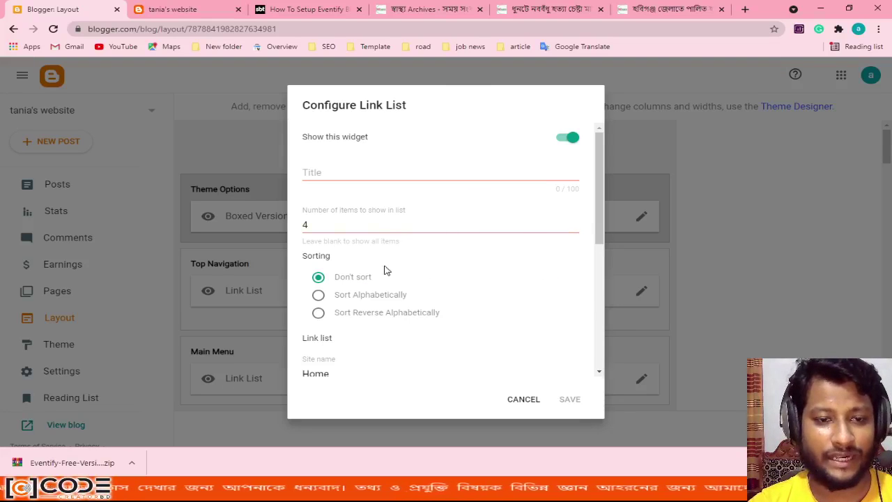
scroll(390, 293, down, 1)
scroll(390, 293, down, 5)
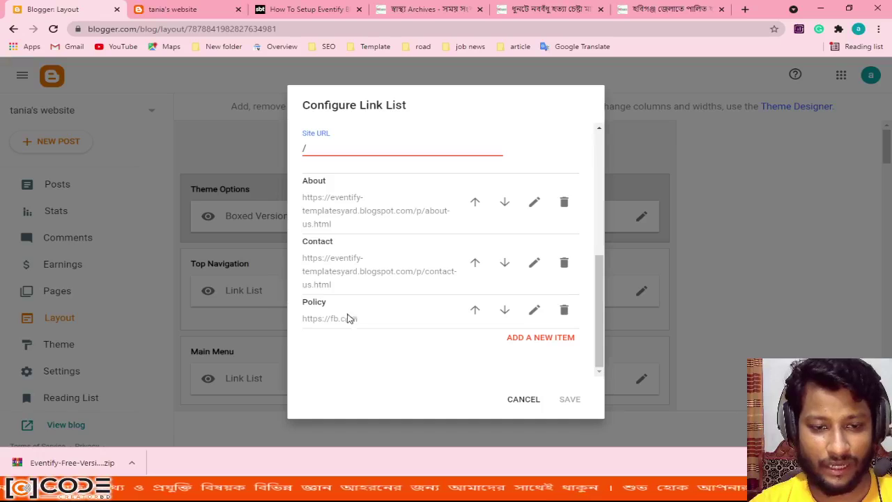
scroll(414, 344, up, 5)
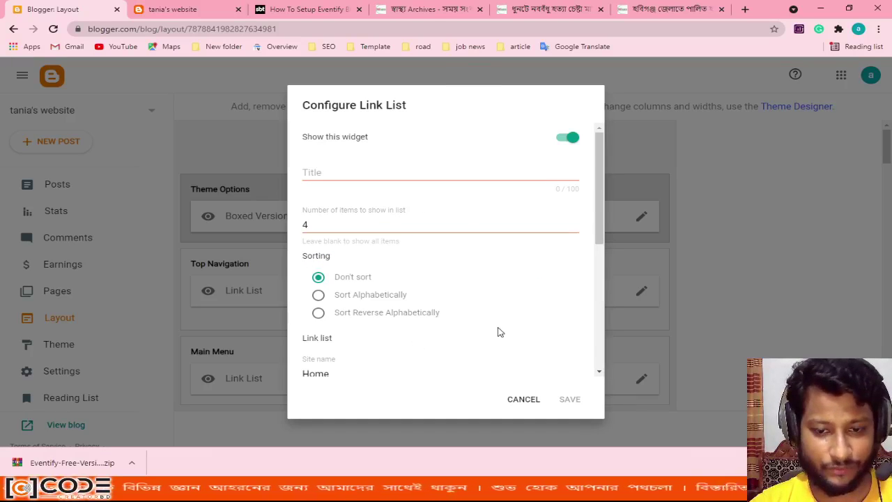
scroll(499, 332, down, 2)
click(515, 398)
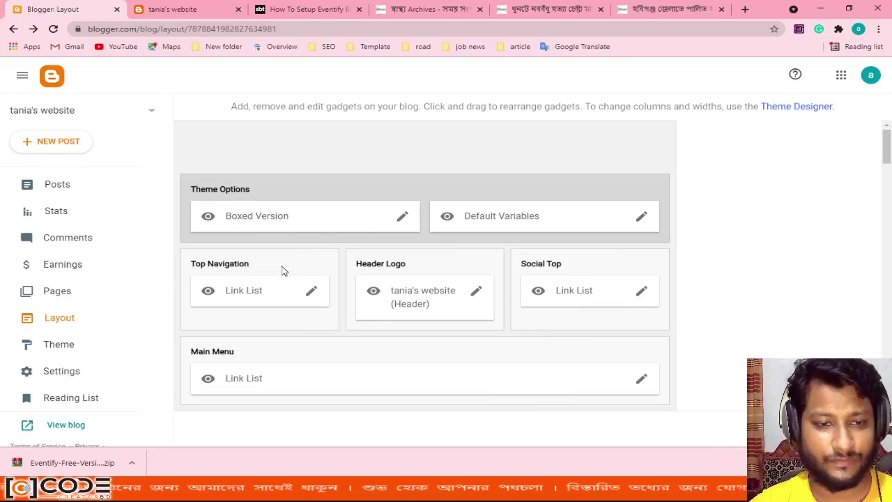
click(311, 292)
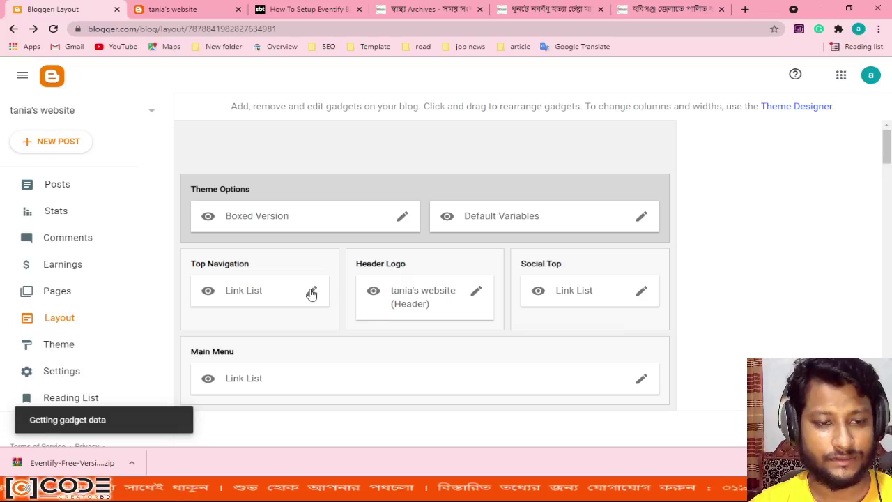
scroll(466, 287, down, 3)
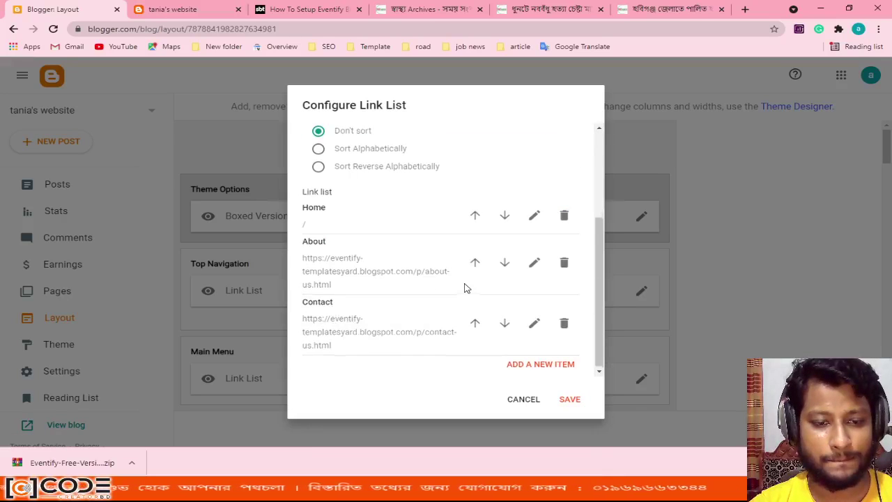
click(527, 362)
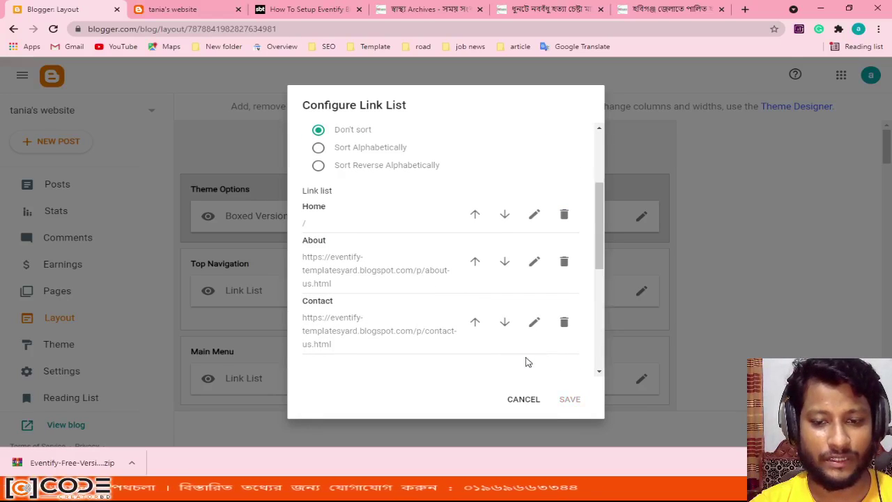
scroll(439, 316, down, 5)
scroll(352, 223, up, 3)
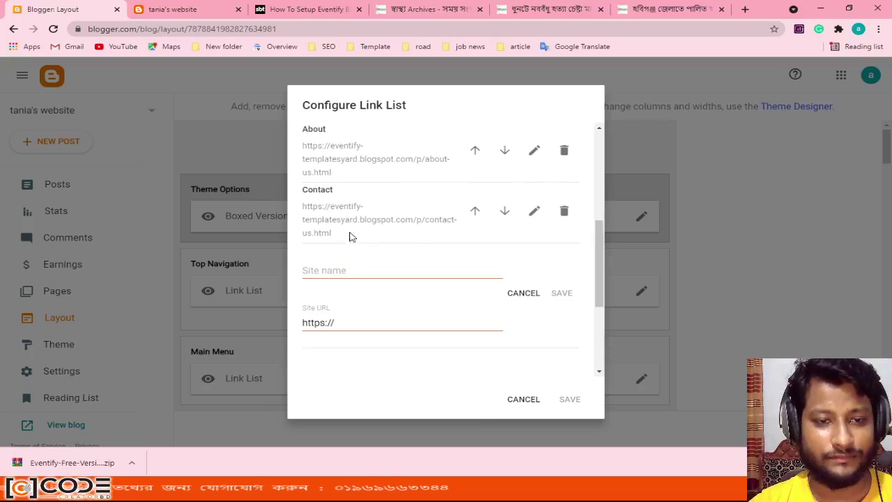
click(367, 274)
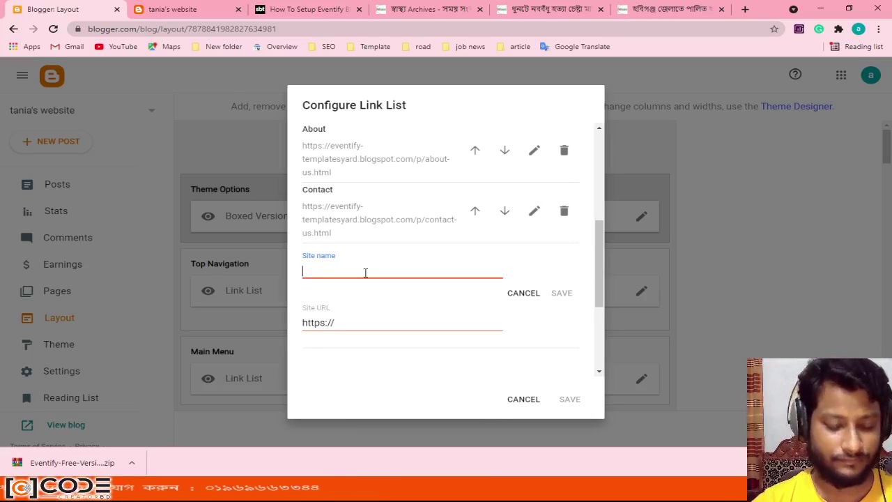
text(Policy)
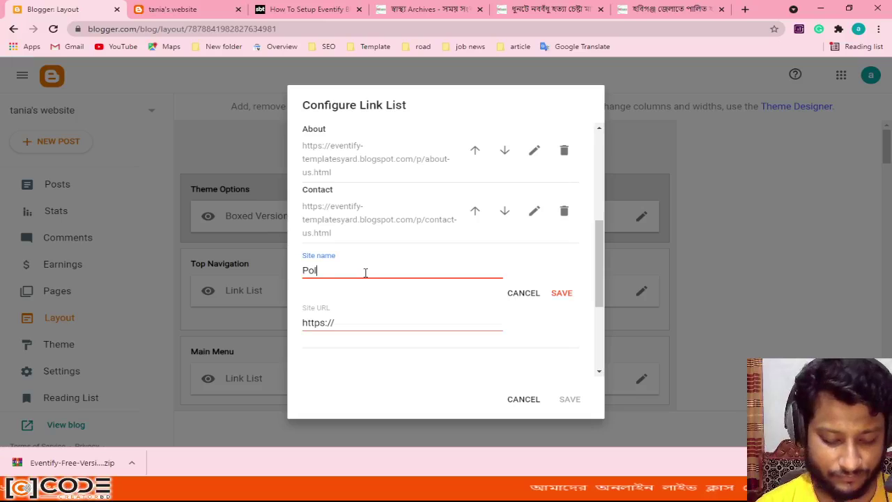
click(362, 326)
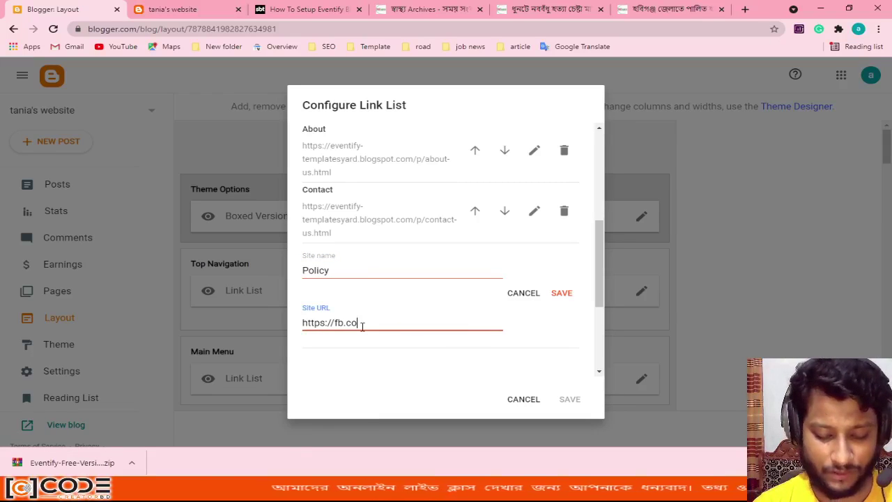
click(564, 293)
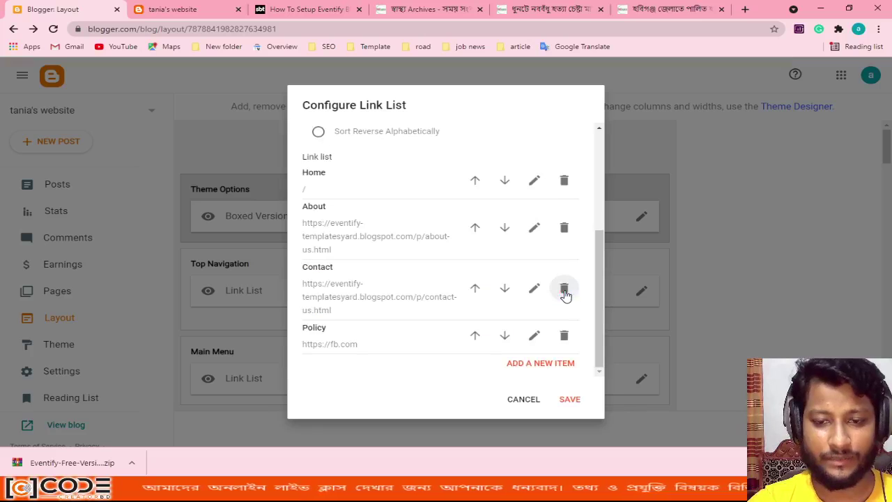
click(569, 399)
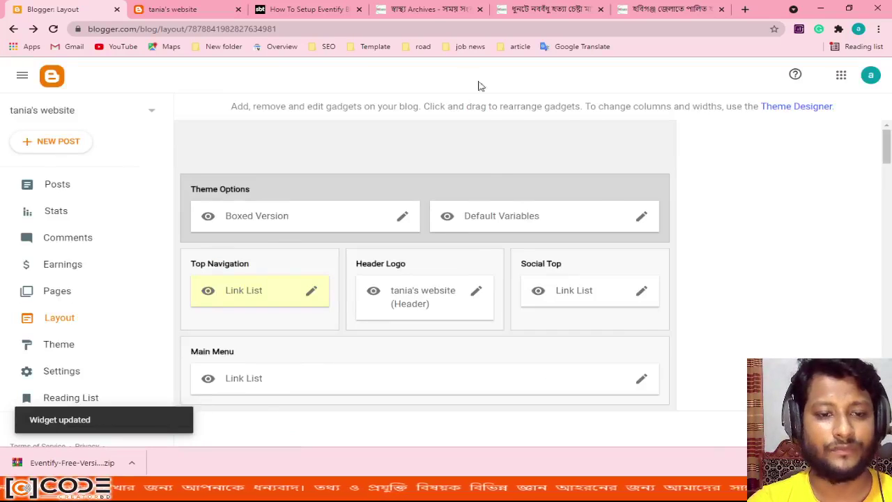
click(190, 9)
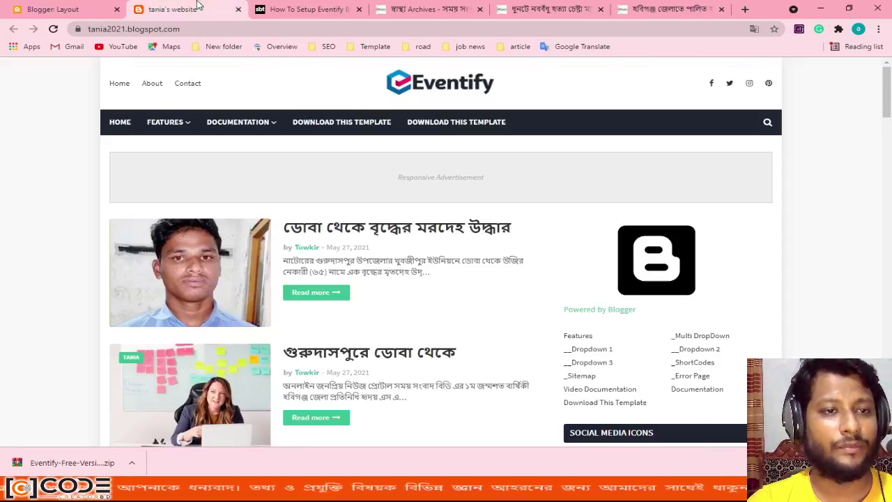
click(54, 29)
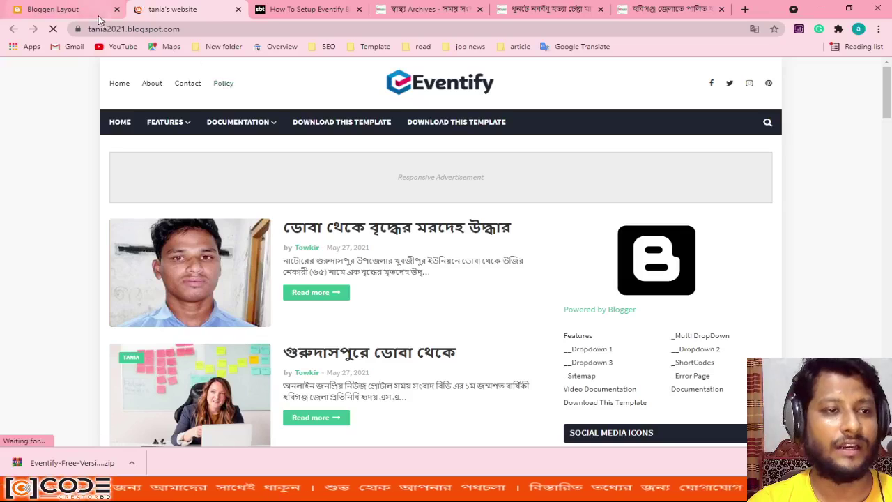
- Set the Top Navigation link list to show 2 items, save the gadget, and reload the live blog to check its links
click(82, 9)
click(311, 293)
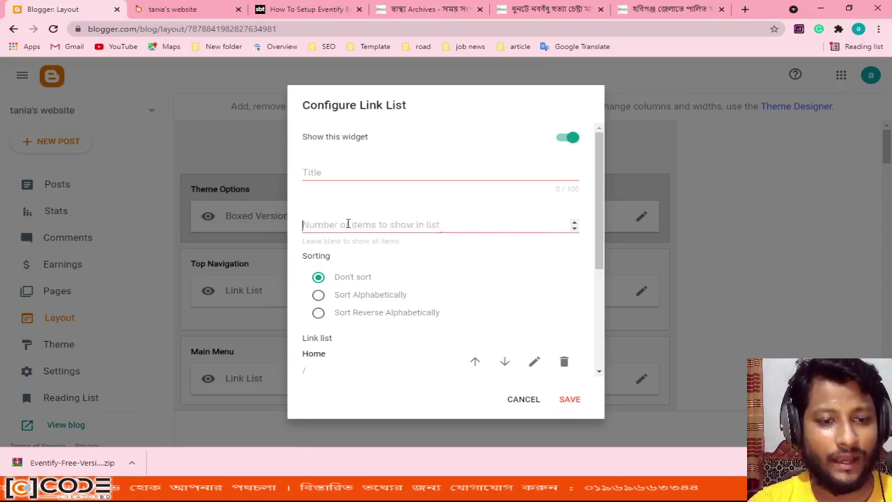
click(359, 224)
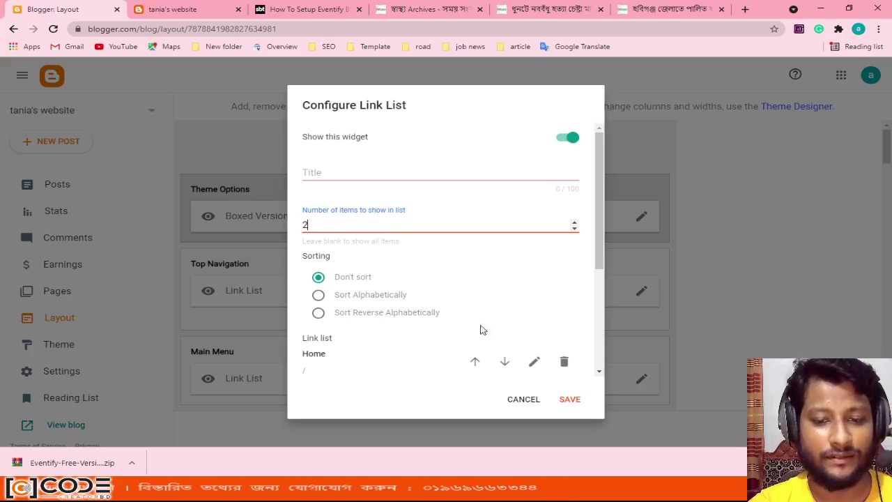
click(569, 400)
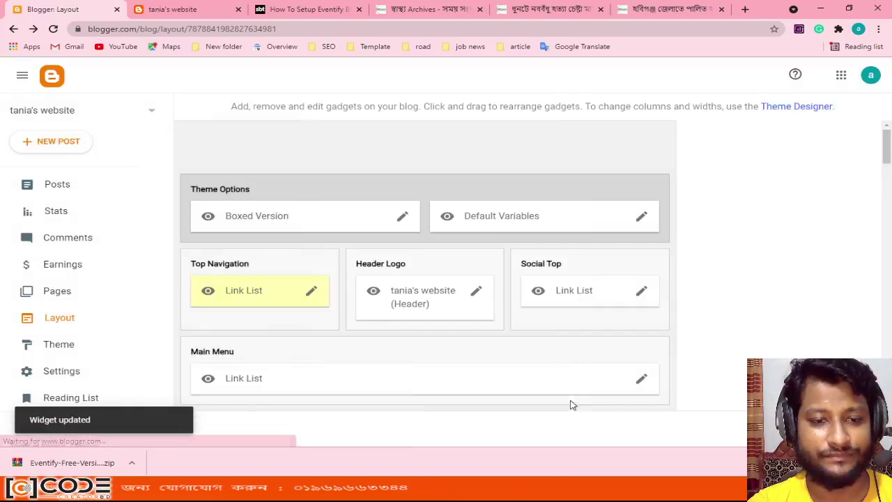
click(183, 9)
click(53, 29)
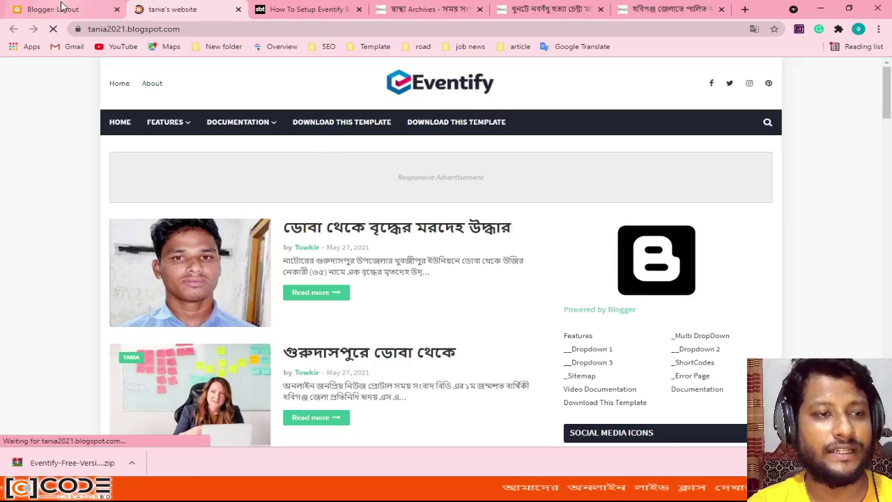
mouse_move(267, 147)
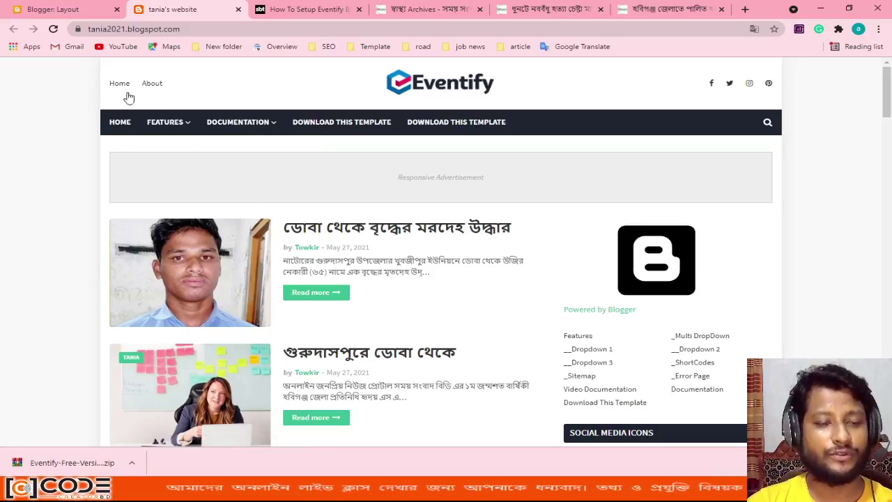
- Give the Top Navigation link list the title "top nav" and save the gadget
click(62, 8)
click(311, 291)
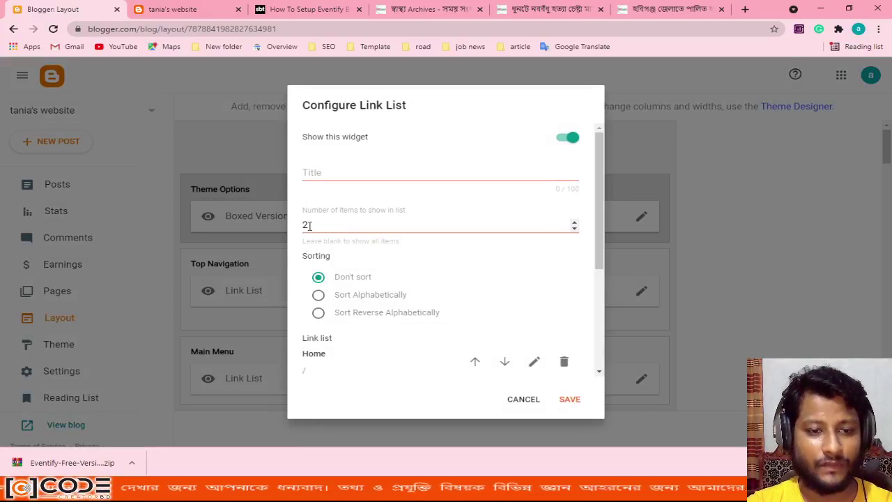
click(308, 225)
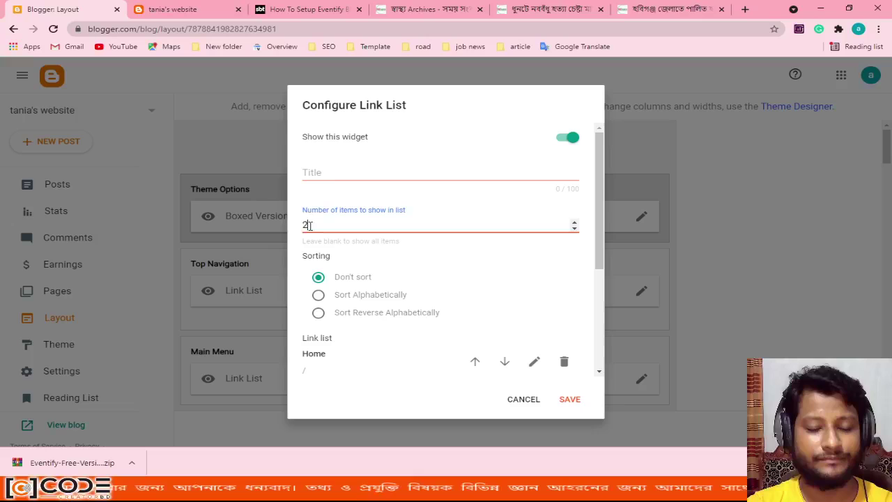
click(323, 173)
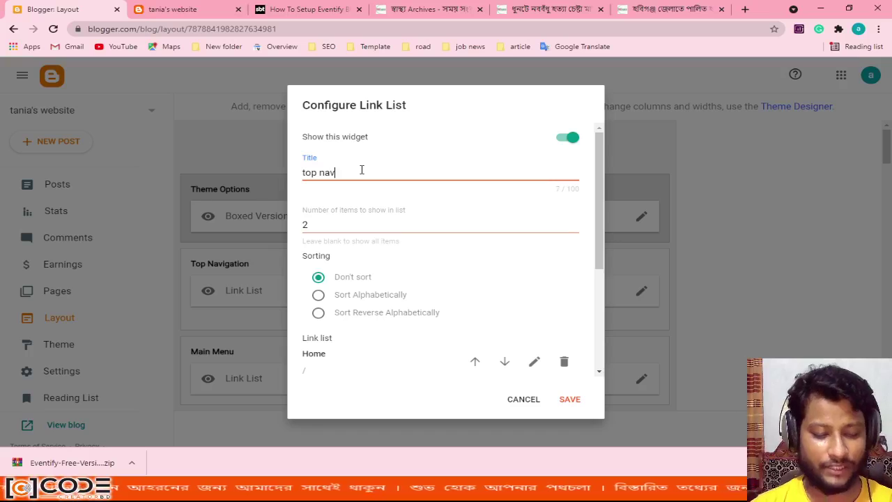
scroll(412, 213, down, 3)
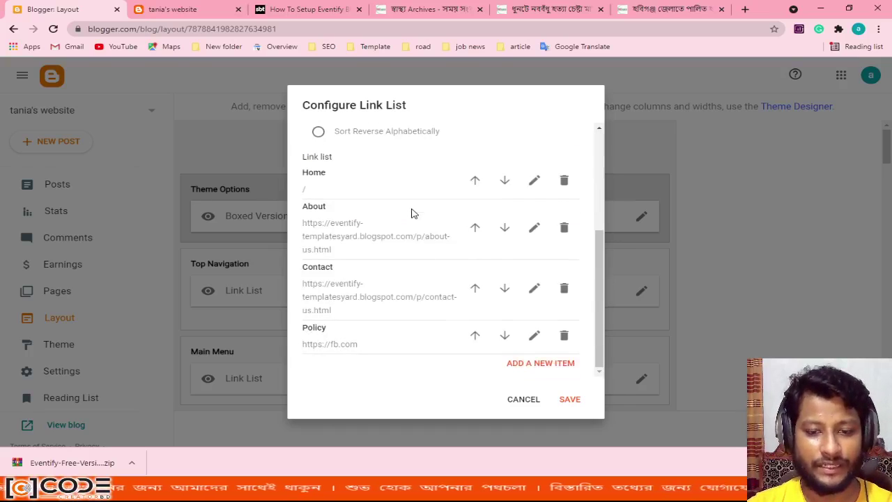
click(567, 402)
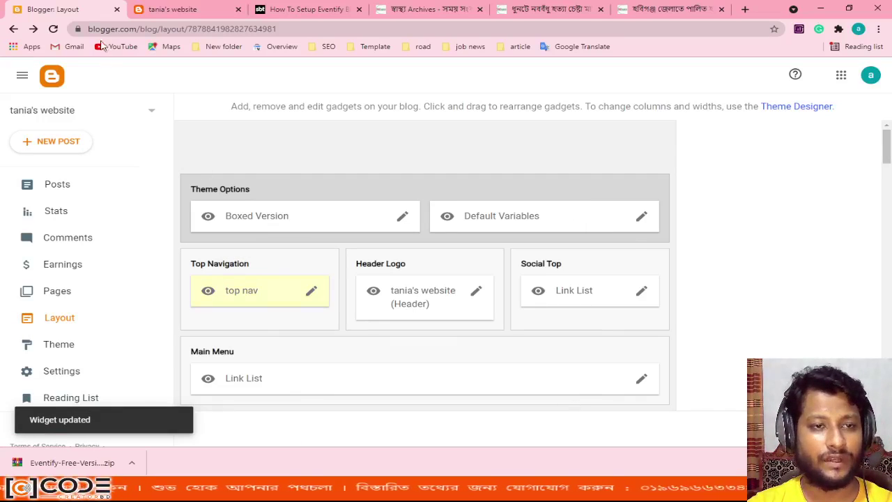
- Reload the live blog to check its top navigation links
click(158, 9)
click(53, 29)
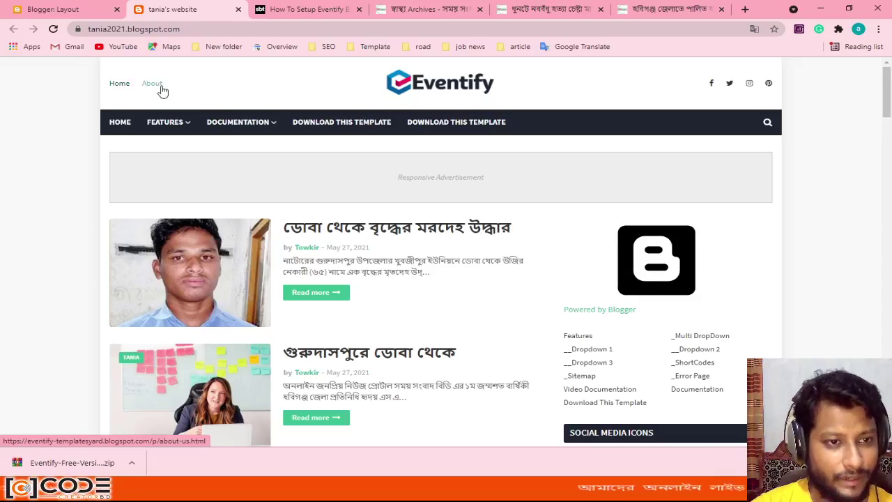
click(53, 32)
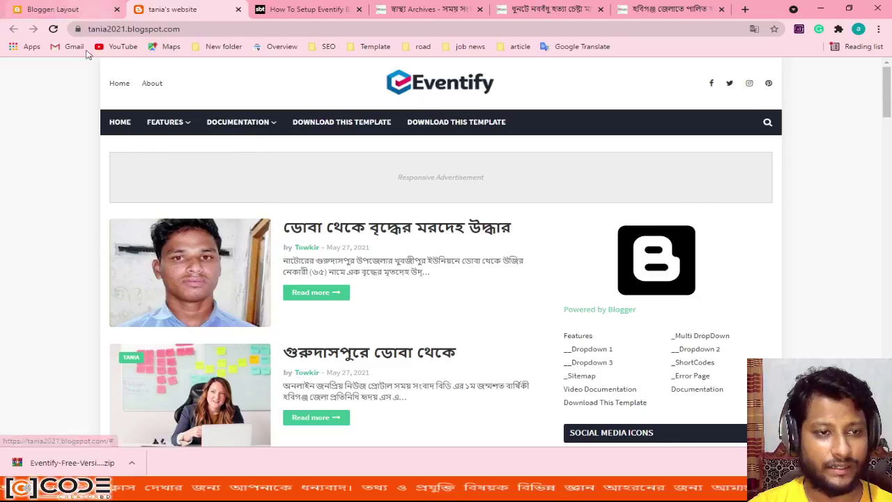
- Clear the title of the Top Navigation link list in the blog layout
click(56, 9)
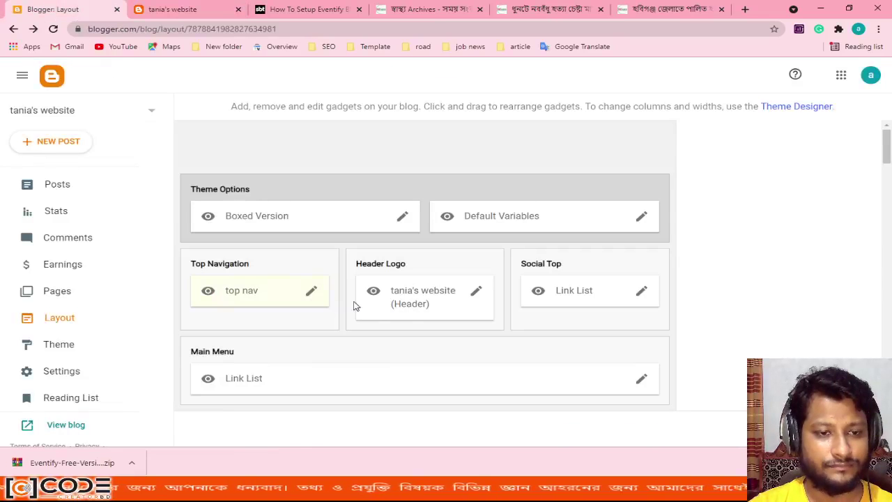
click(311, 292)
drag(344, 172, 283, 177)
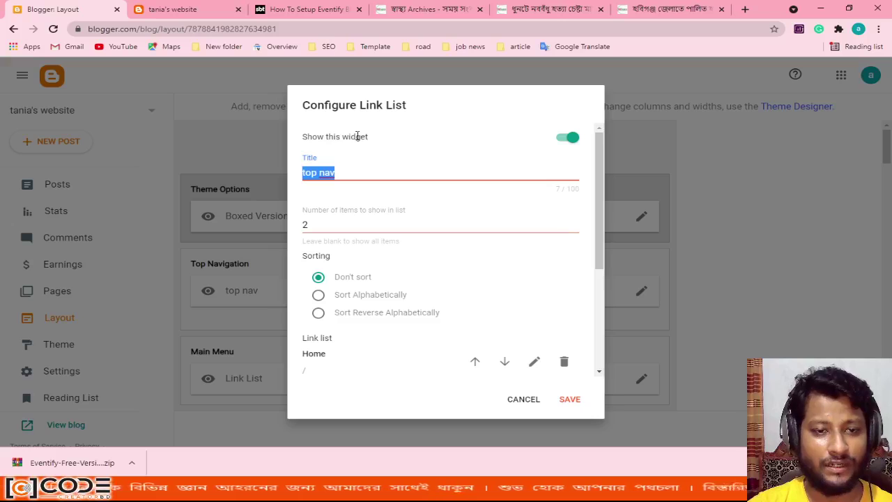
key(BackSpace)
scroll(364, 295, down, 5)
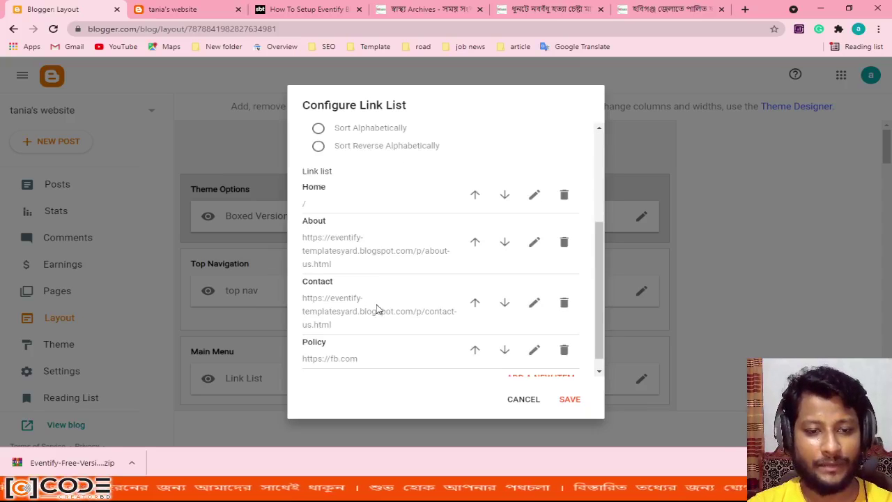
scroll(364, 272, up, 5)
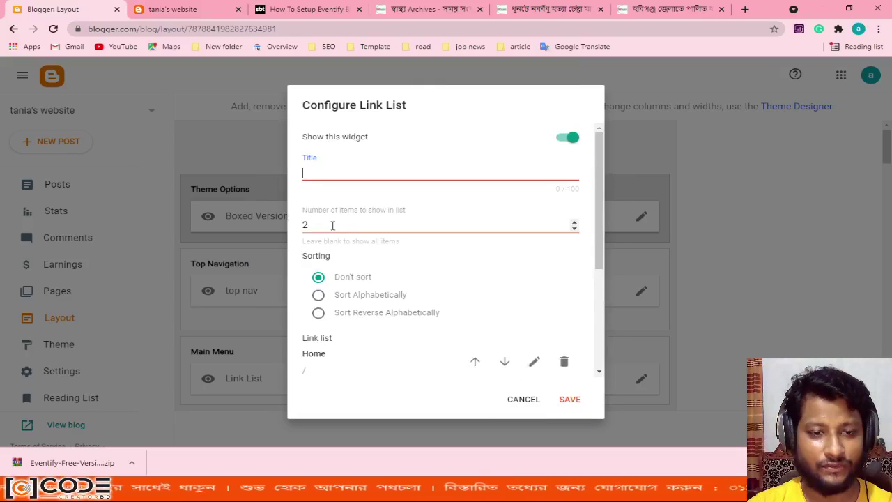
- Leave the Top Navigation list's number of items to show blank and save the widget
click(309, 225)
drag(308, 225, 304, 226)
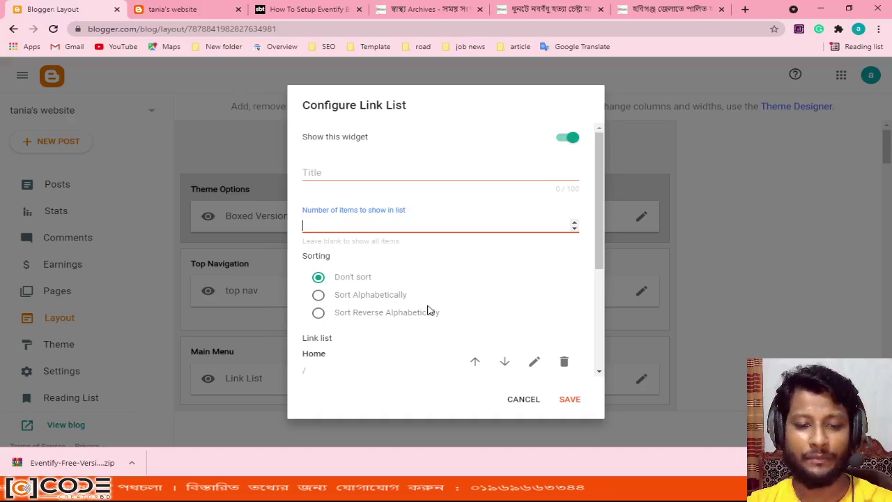
scroll(427, 311, down, 3)
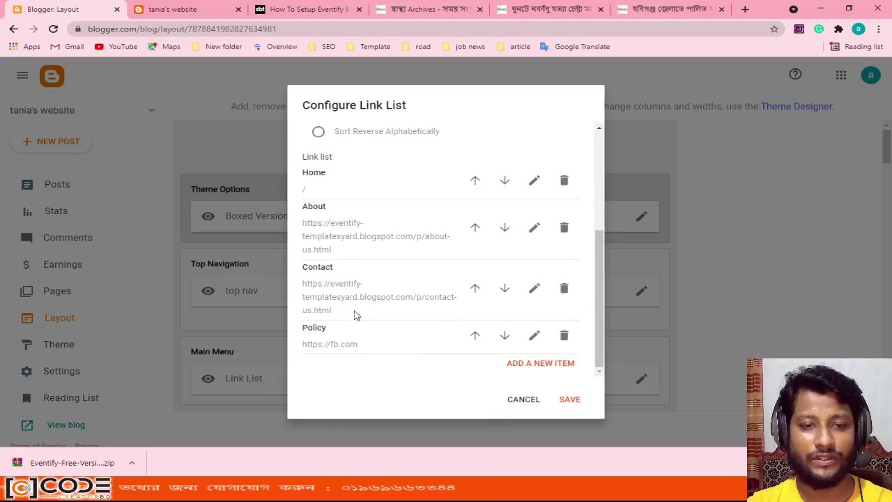
scroll(358, 335, up, 3)
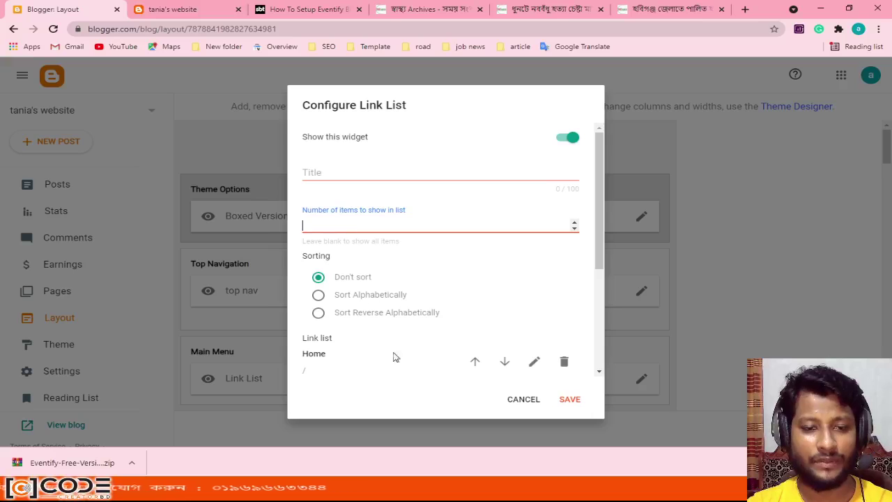
scroll(450, 319, down, 3)
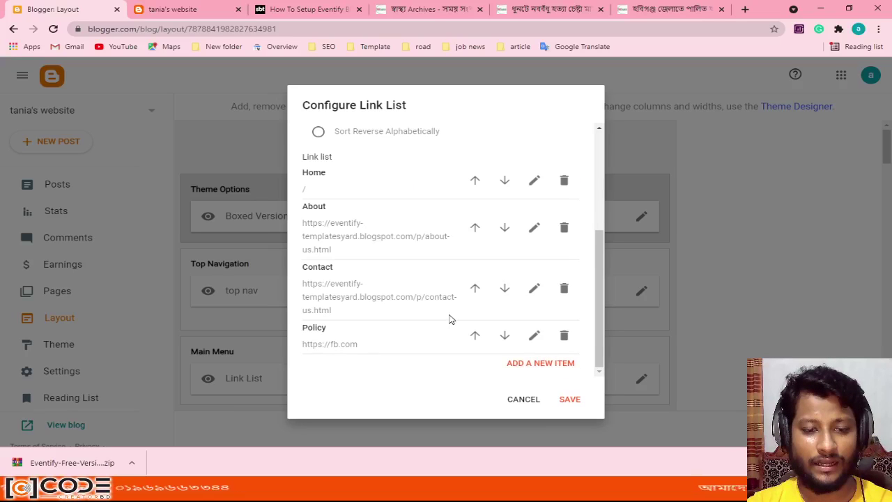
click(569, 400)
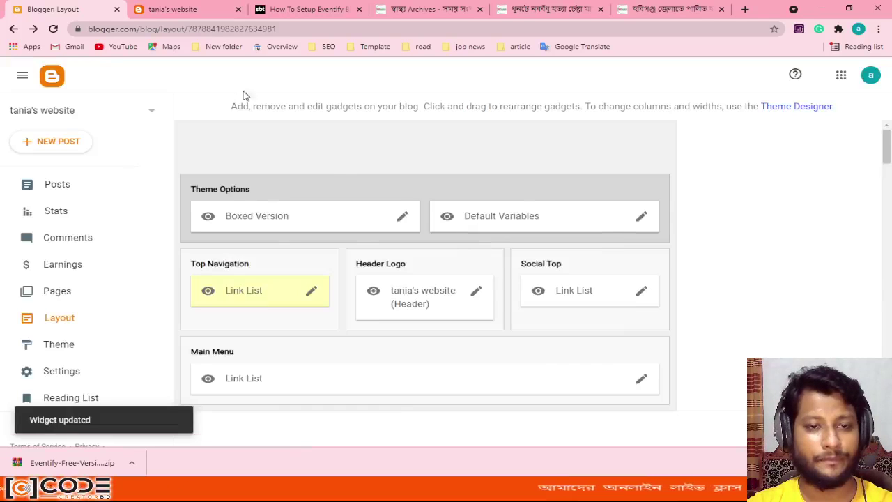
- Reload the live blog to check the full top navigation, and return to the Blogger layout
click(171, 7)
click(53, 29)
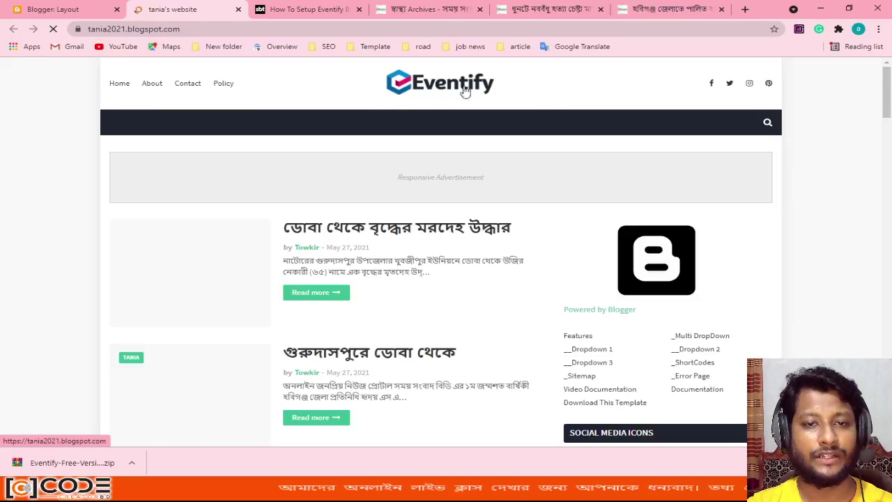
click(70, 9)
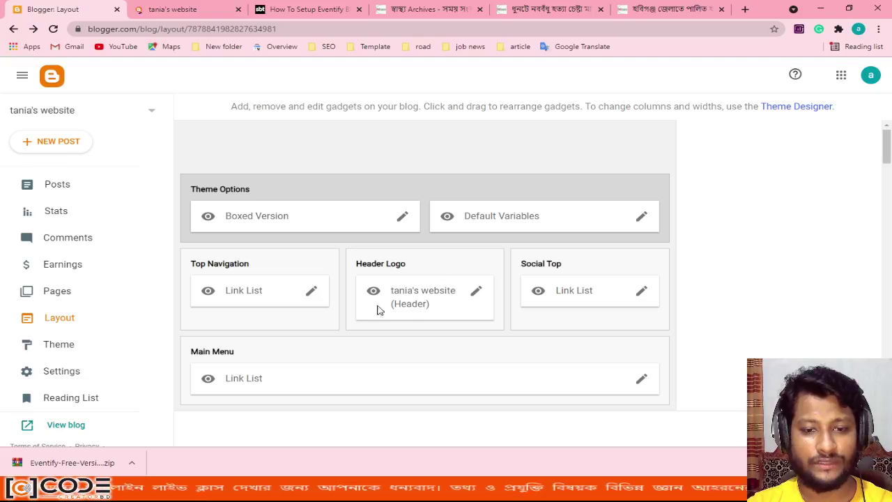
- Remove the Eventify logo image from the Header Logo gadget's configuration
click(478, 292)
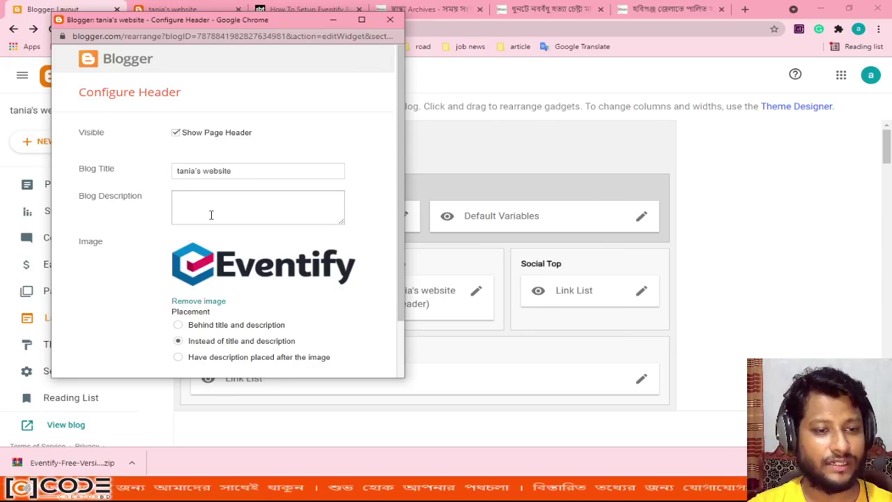
scroll(211, 215, down, 2)
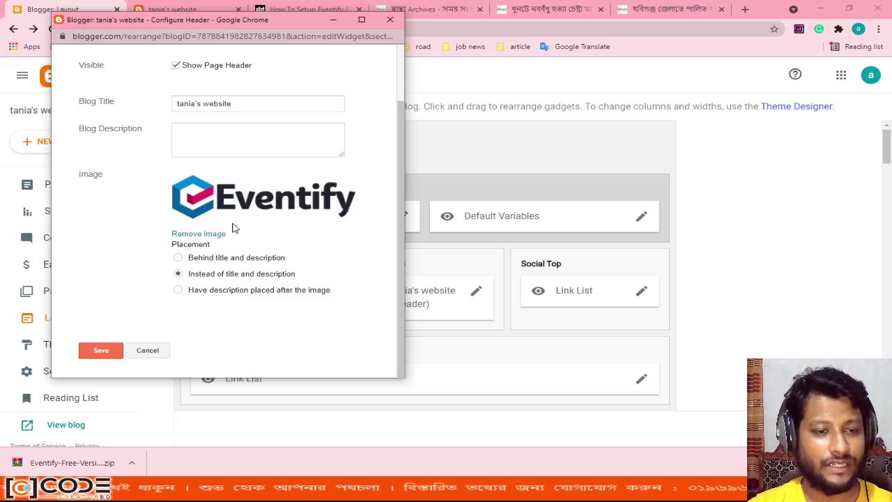
click(195, 234)
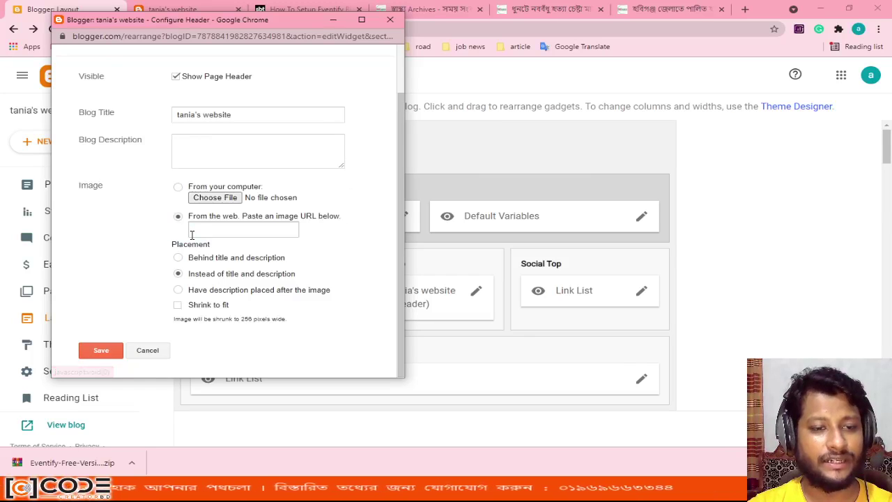
- Upload Group-4.png from the photoweb folder as the header image and save the header
click(204, 198)
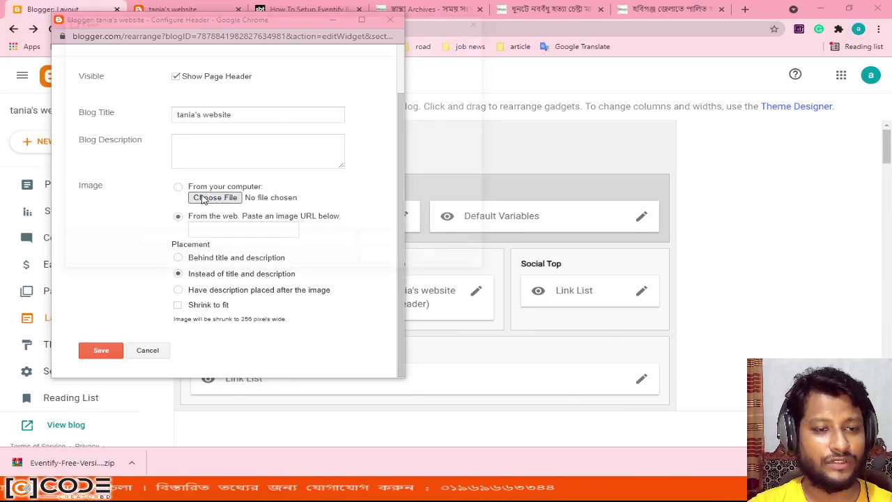
scroll(392, 174, down, 1)
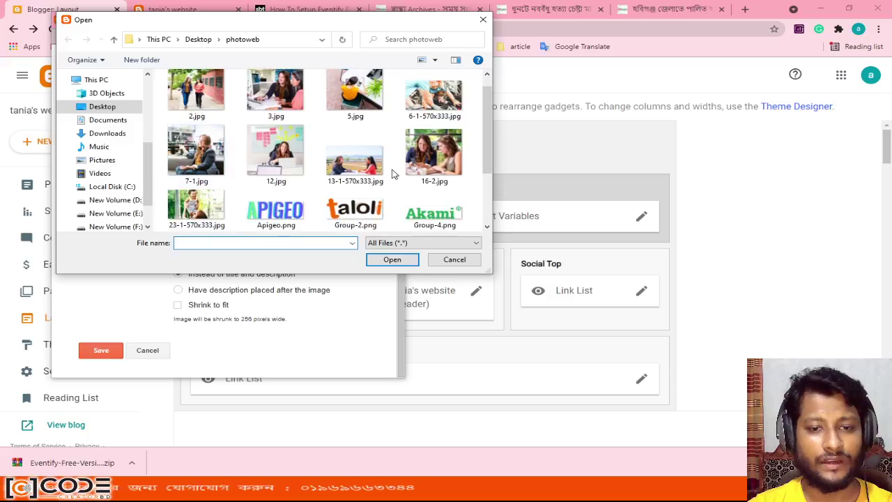
click(420, 216)
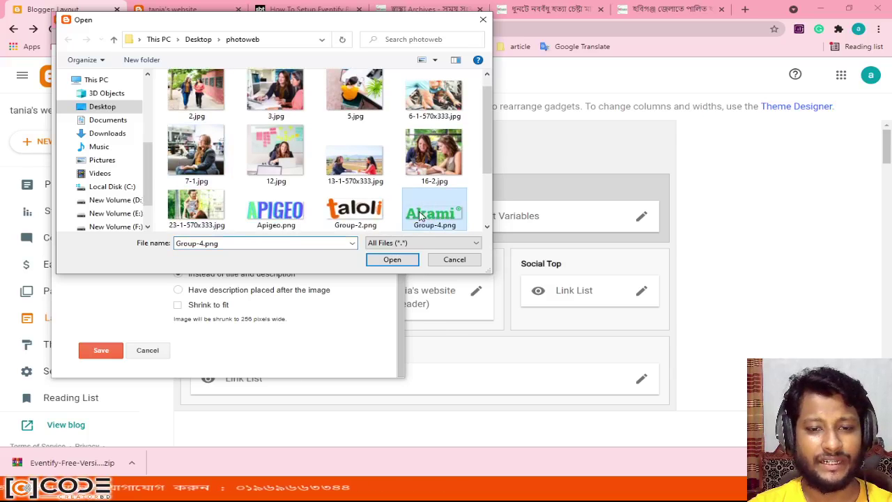
click(391, 259)
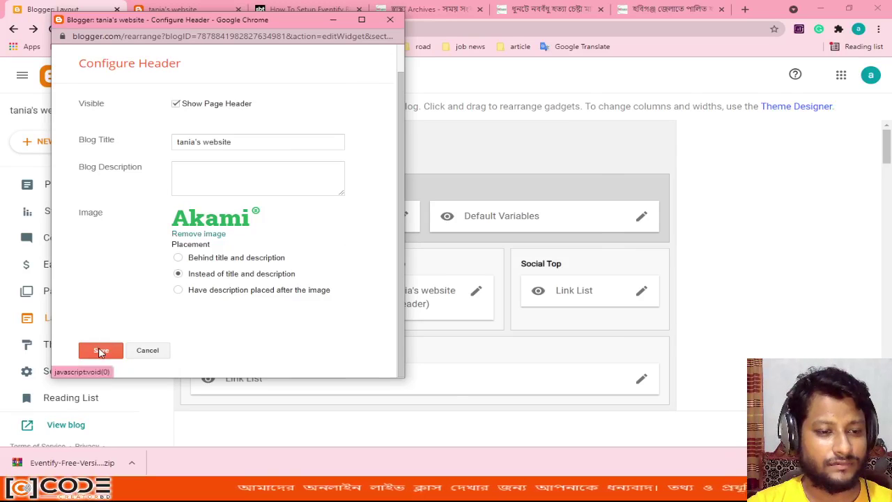
click(100, 351)
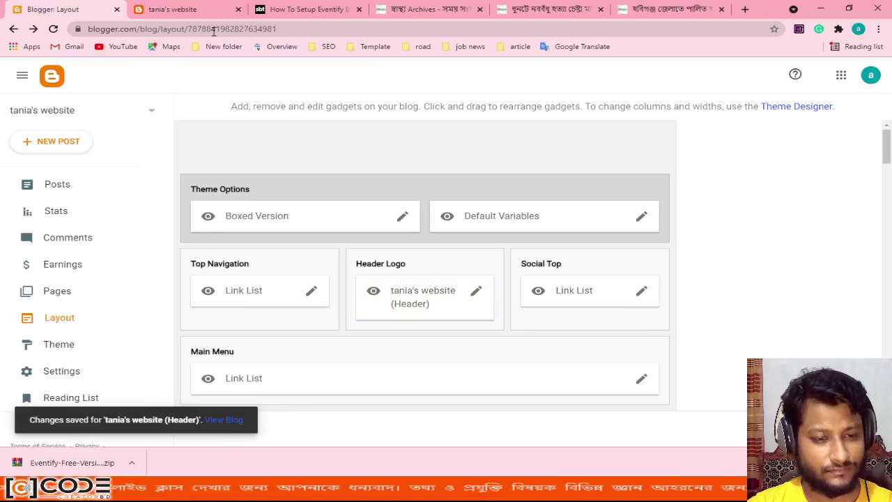
- Reload the live blog to check the new header logo, and return to the Blogger layout
click(195, 10)
click(53, 31)
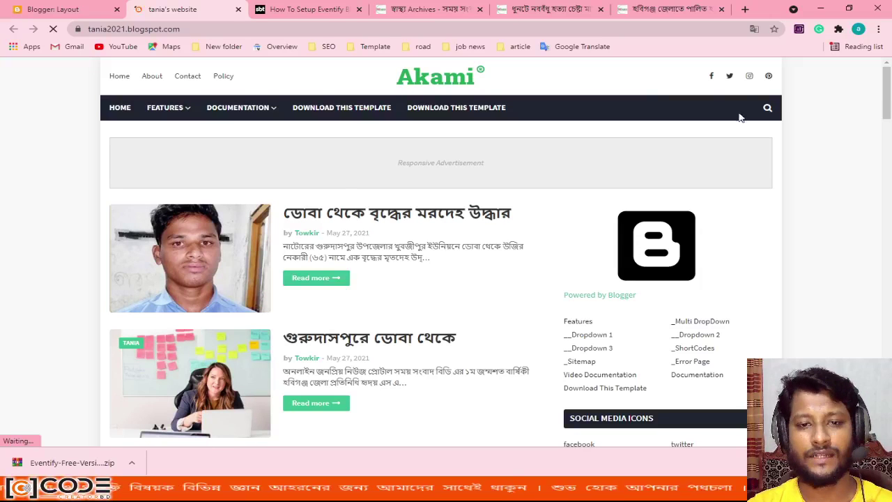
click(61, 9)
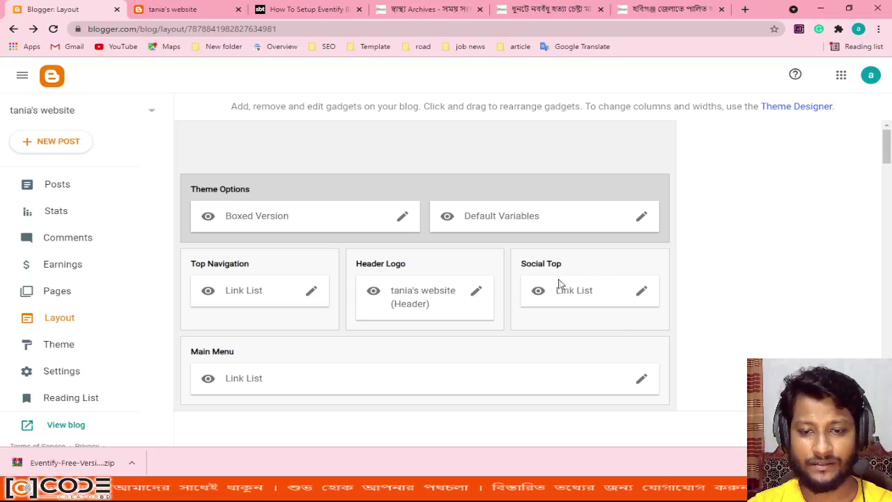
- Add an item named youtube with the YouTube channel's URL to the Social Top link list, and save the widget
click(641, 292)
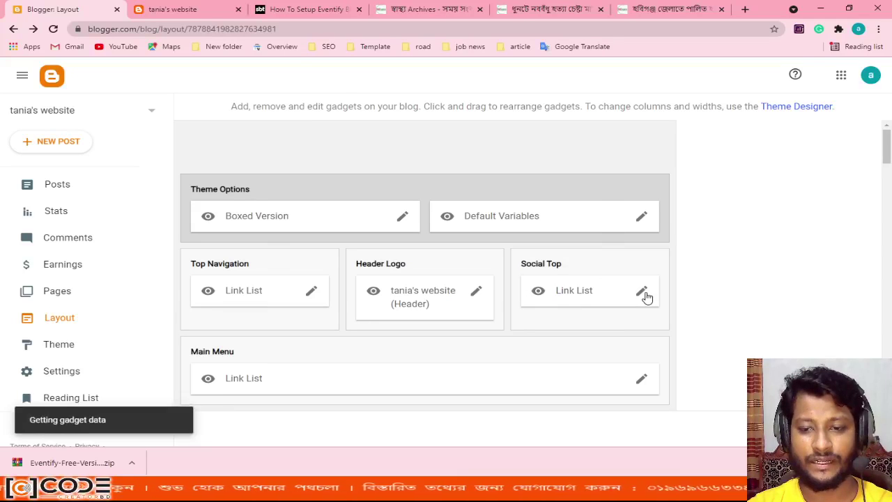
scroll(396, 298, down, 3)
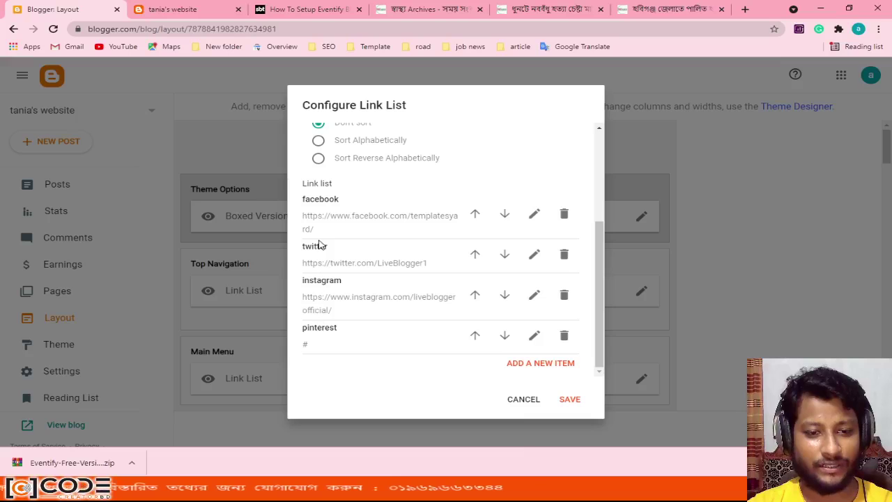
scroll(420, 346, up, 3)
scroll(421, 346, down, 3)
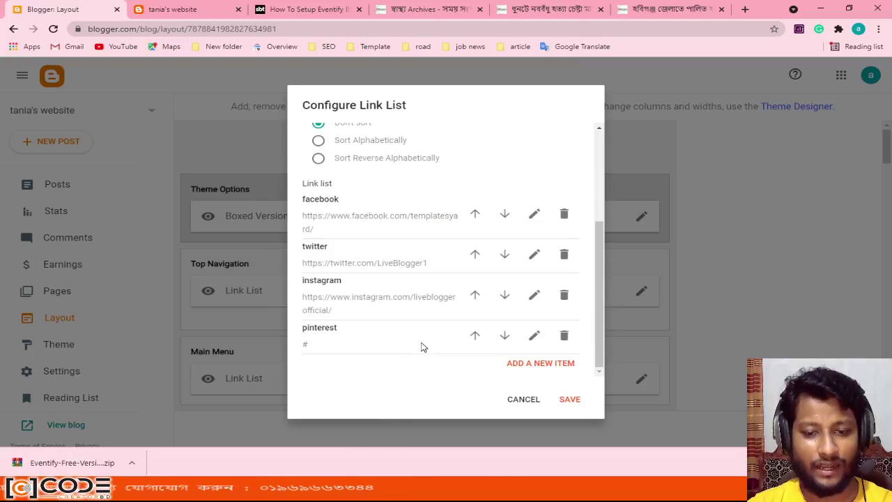
click(519, 365)
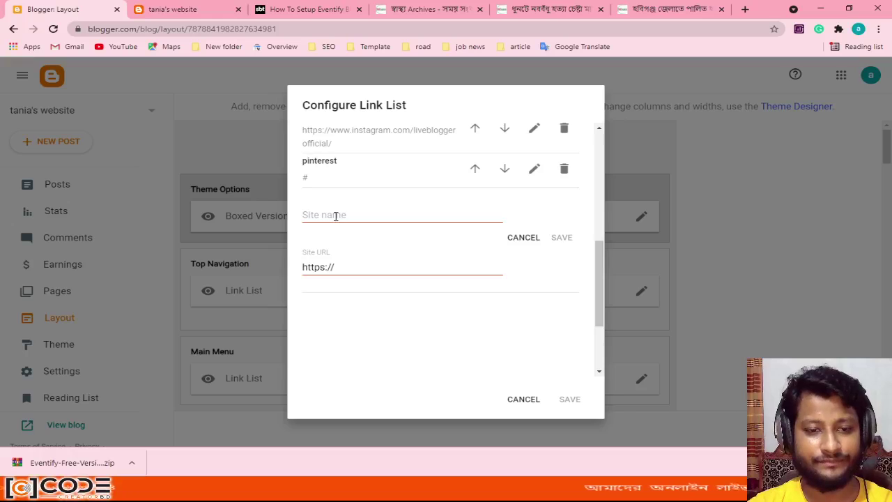
click(335, 216)
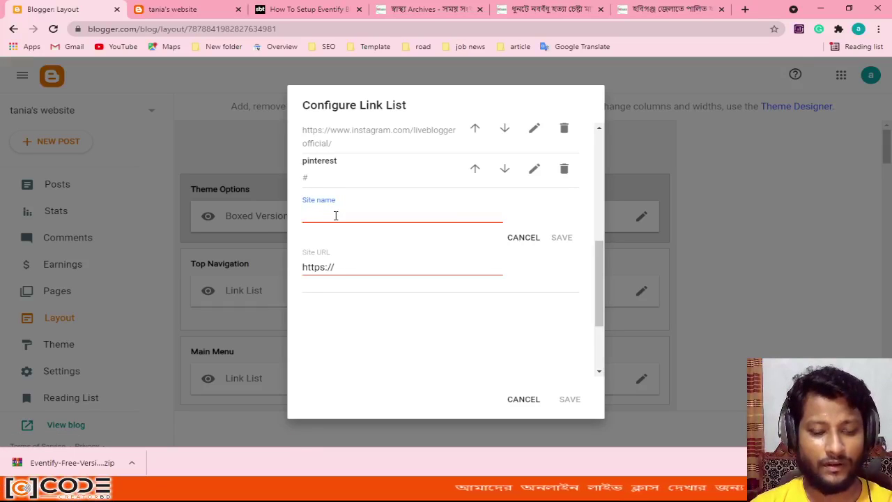
text(youtube)
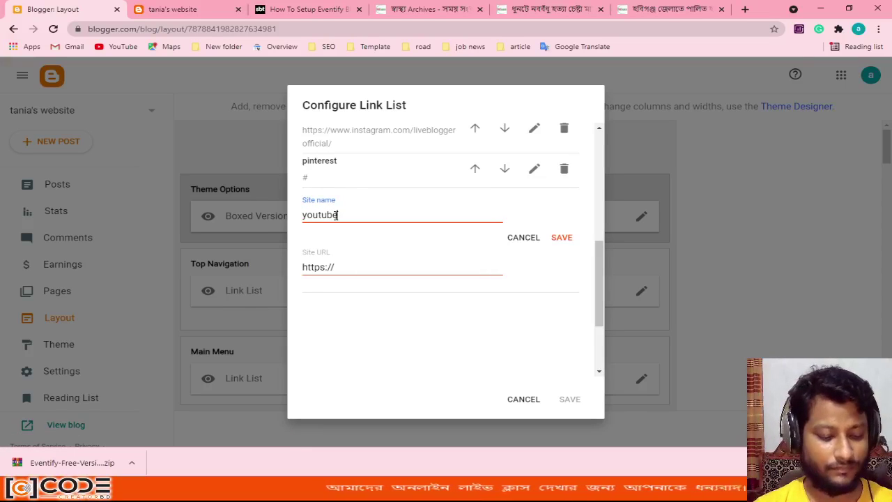
click(344, 268)
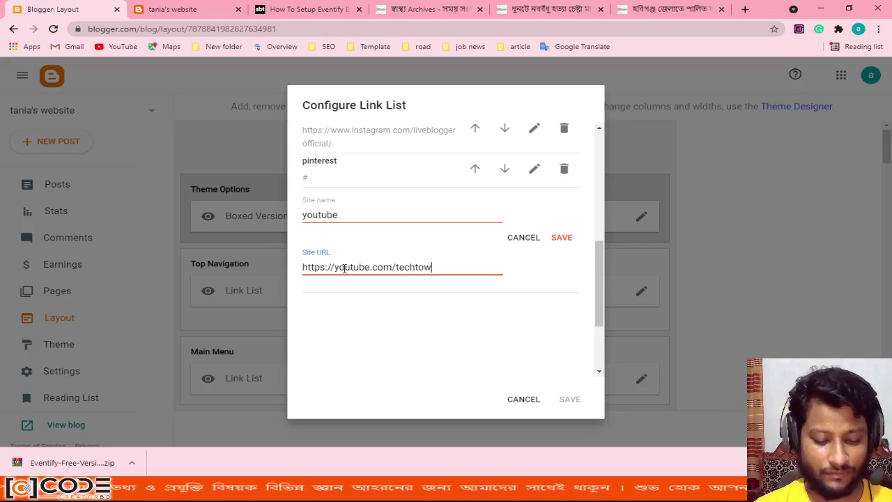
click(565, 237)
scroll(460, 325, up, 3)
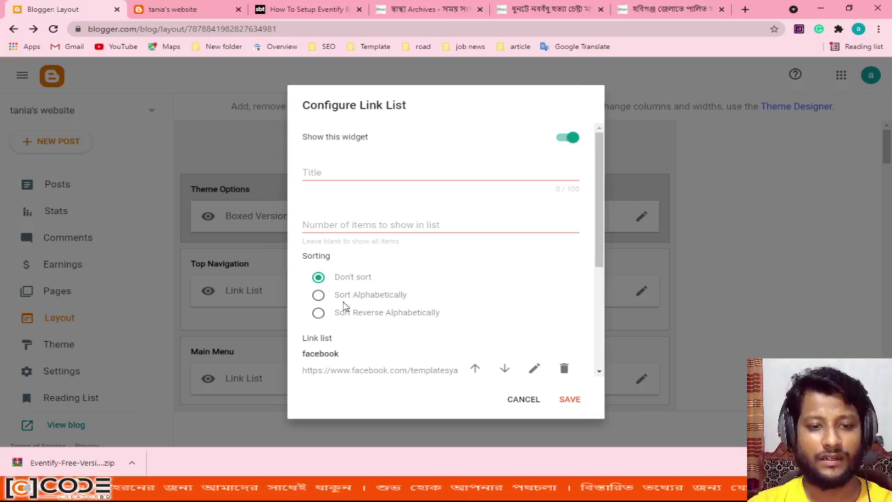
scroll(401, 292, down, 3)
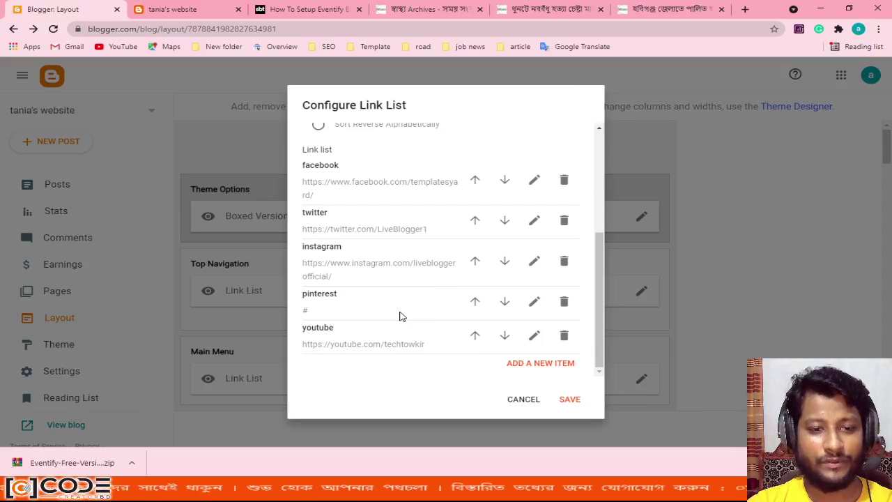
click(572, 404)
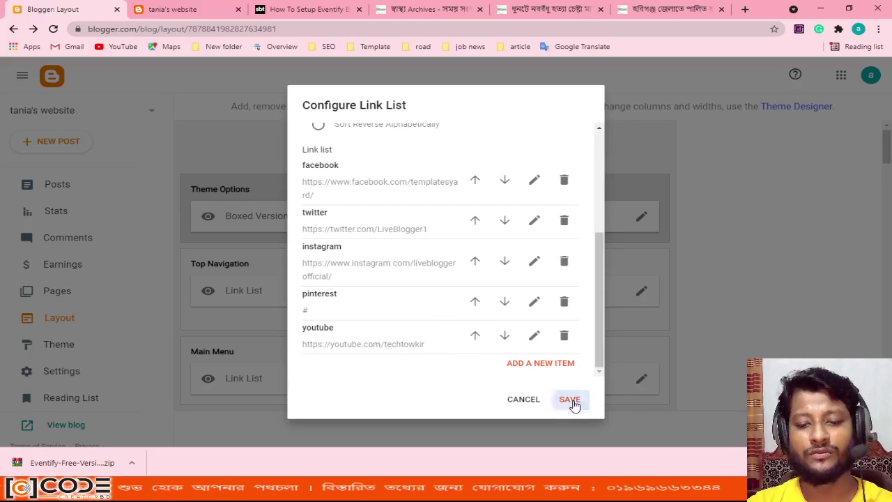
- Check the youtube icon among the live blog's header social links, and return to the Blogger layout
click(169, 10)
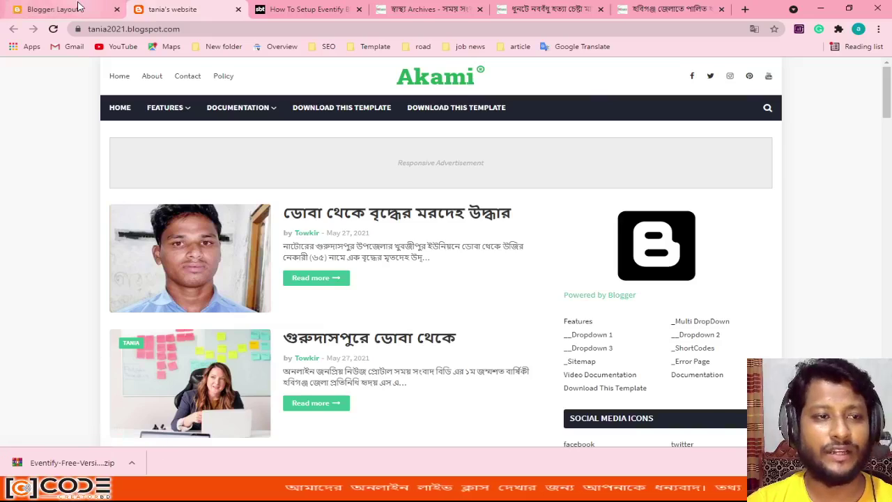
click(79, 6)
- Add an item named website with the personal website's URL to the Social Top link list, and save the widget
click(639, 293)
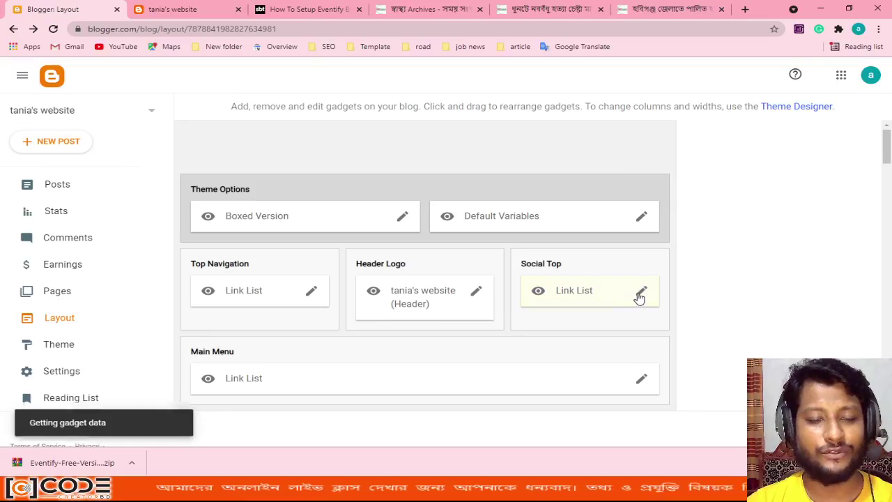
scroll(351, 306, down, 3)
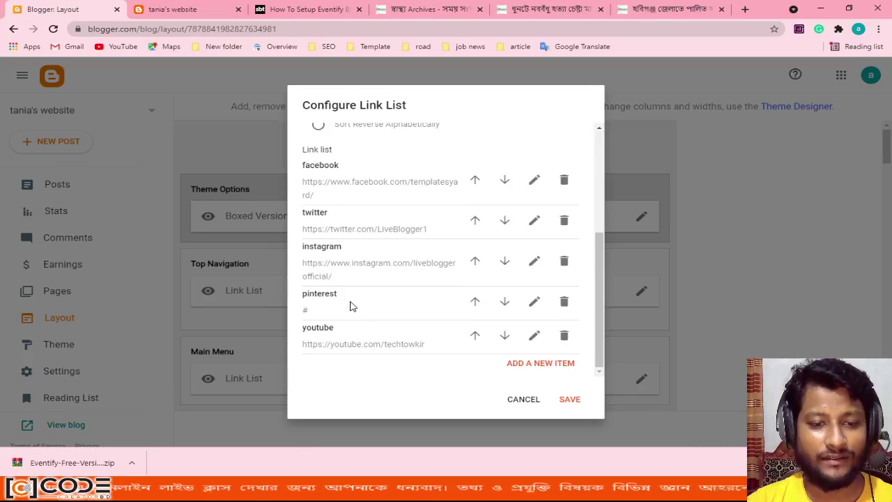
click(503, 362)
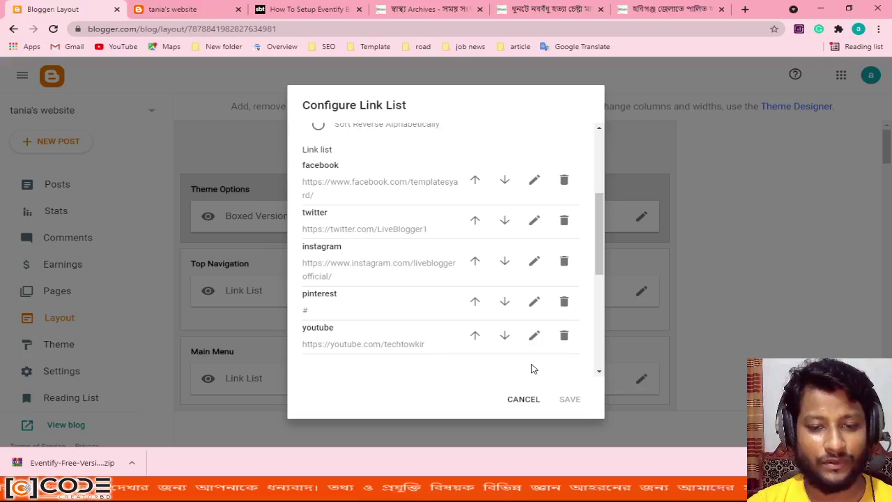
scroll(534, 337, down, 3)
scroll(376, 299, up, 2)
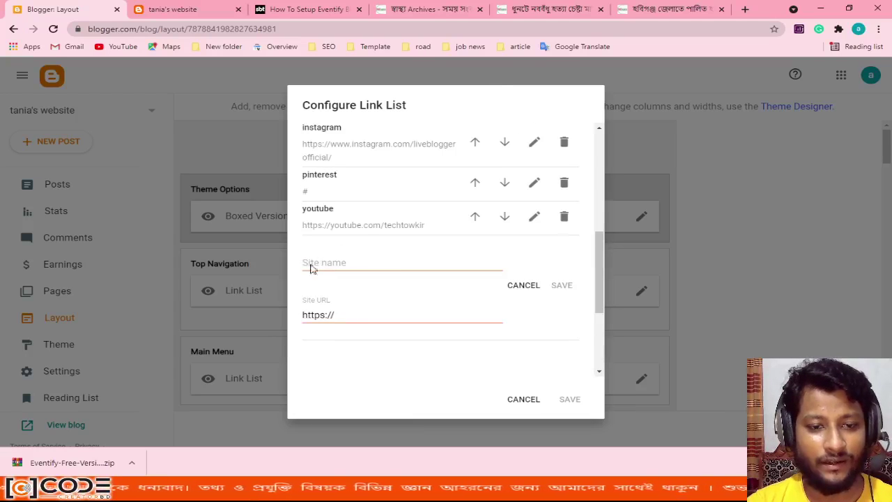
click(312, 268)
text(we)
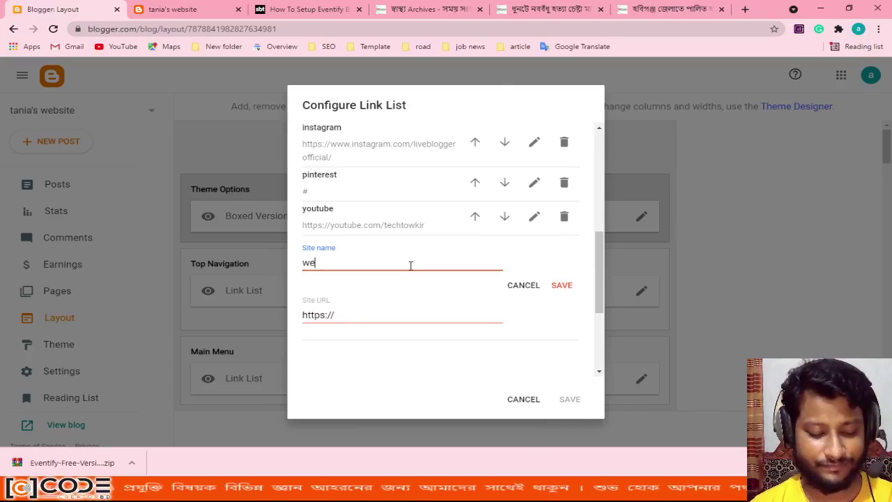
text(bsite)
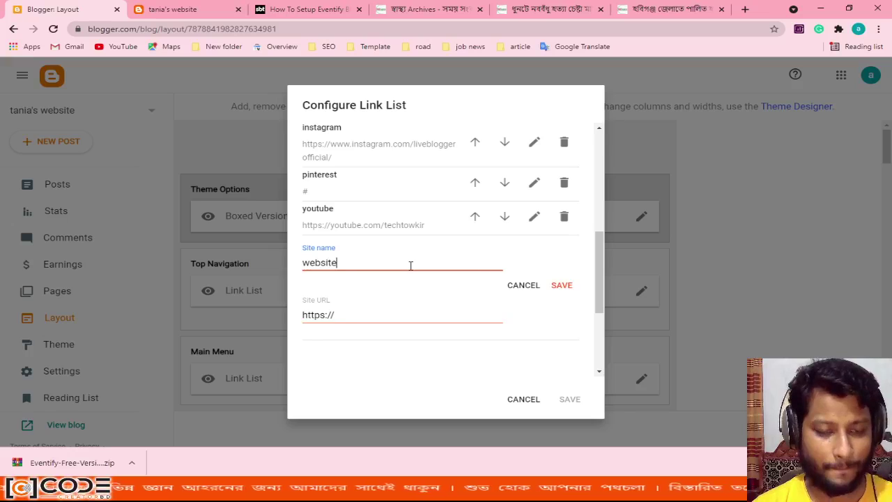
click(362, 314)
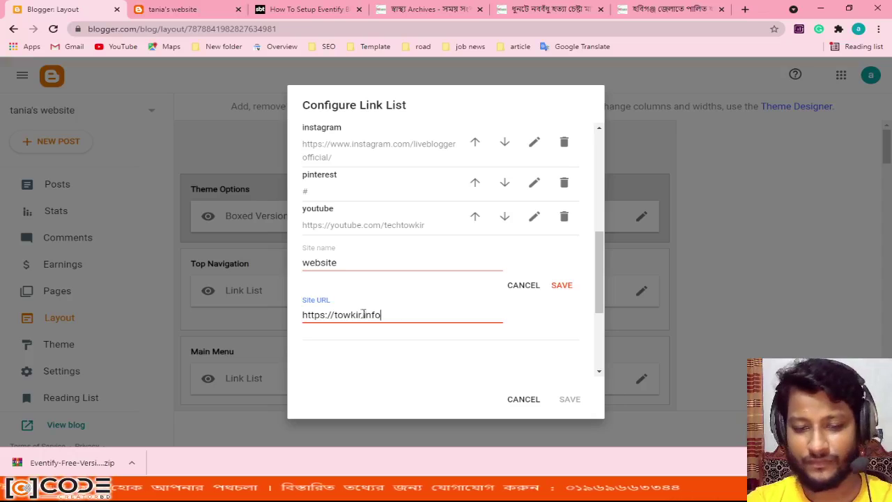
click(561, 285)
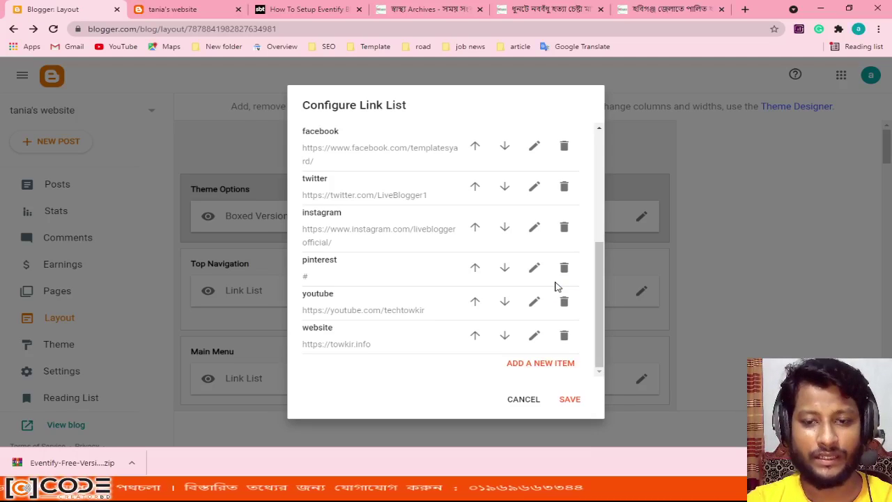
click(568, 401)
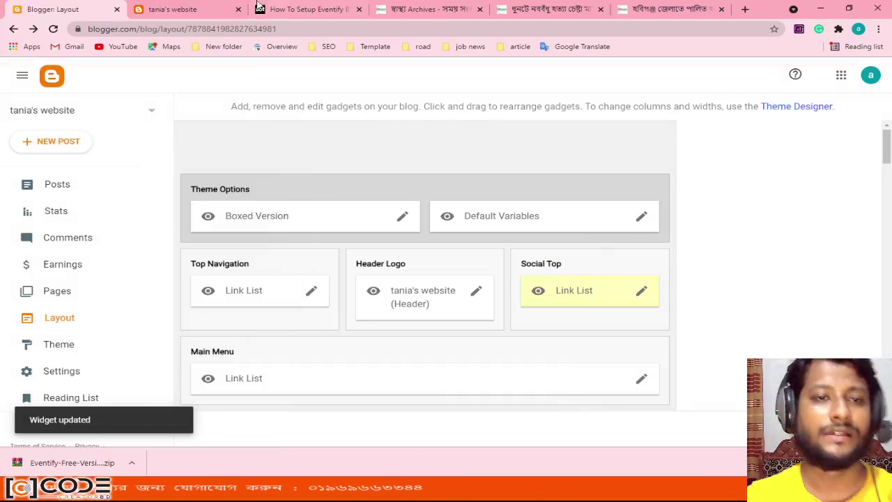
- Reload the live blog to check the header social icons for the website item, and return to the layout
click(155, 10)
click(54, 30)
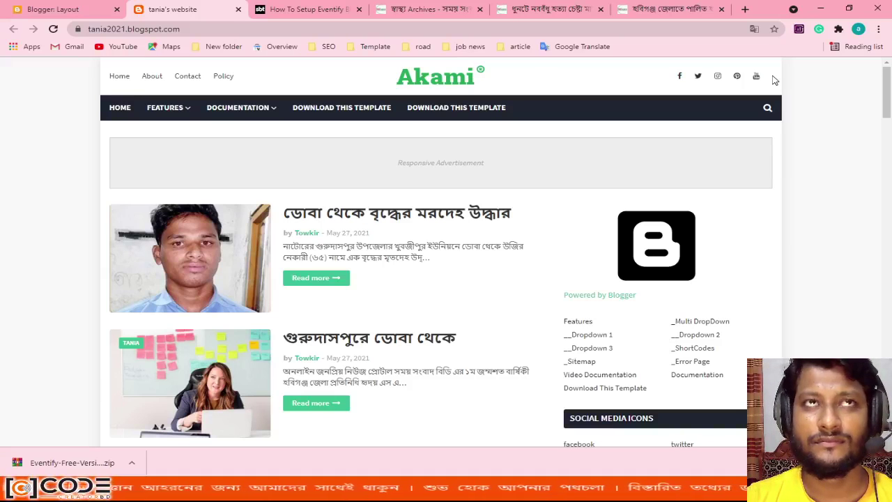
click(70, 11)
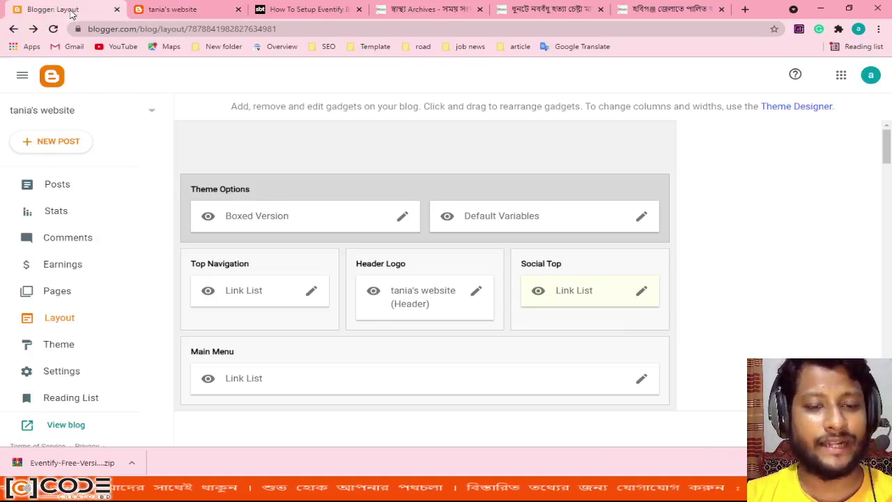
- Review the items of the Social Top link list and close its configuration without saving
click(641, 292)
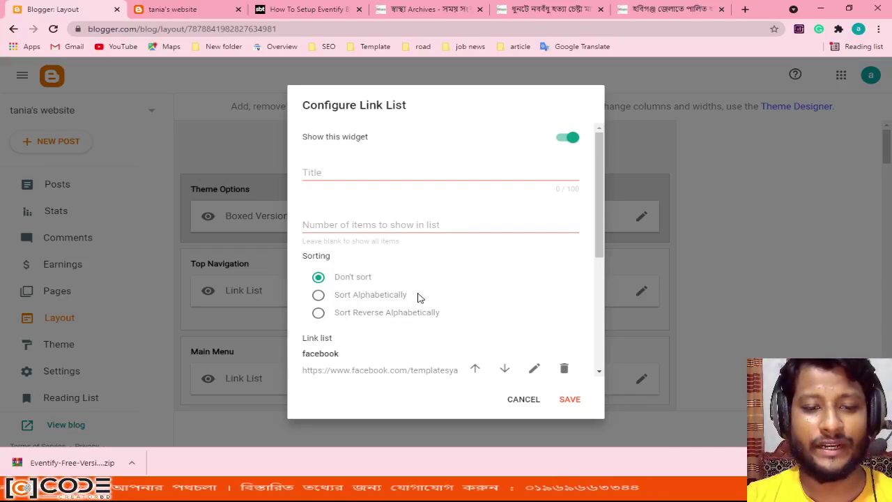
scroll(411, 347, down, 5)
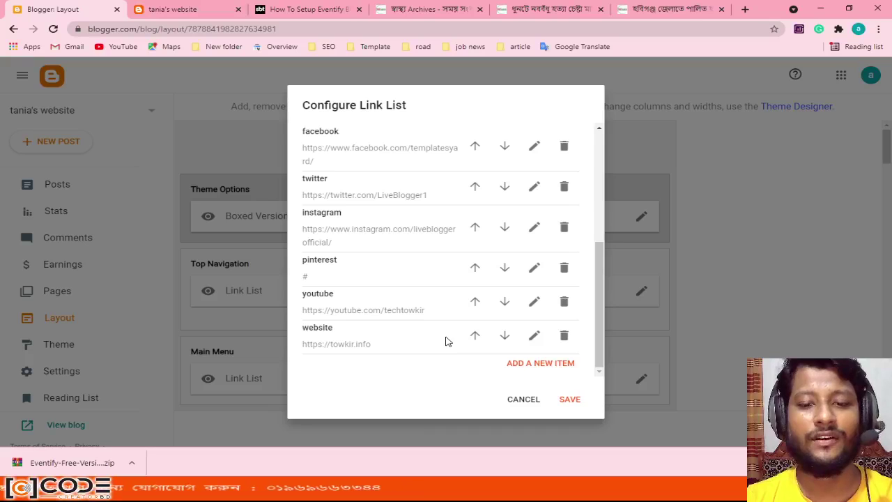
scroll(412, 333, up, 5)
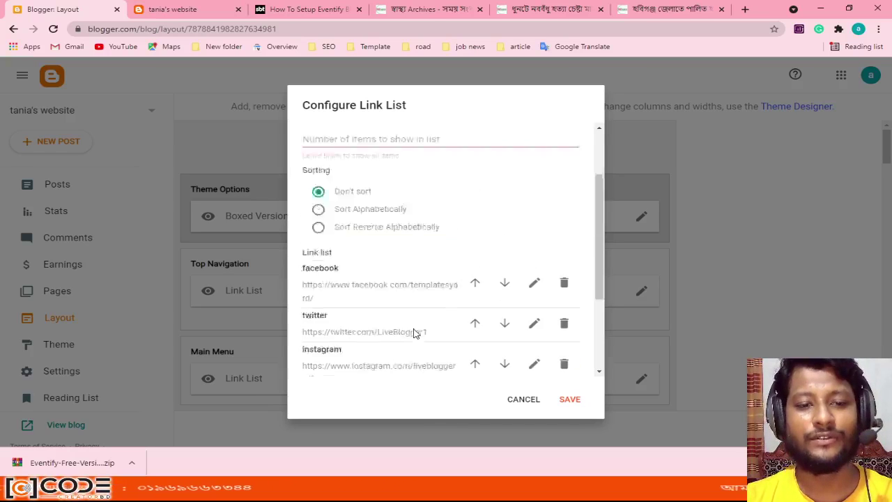
click(519, 402)
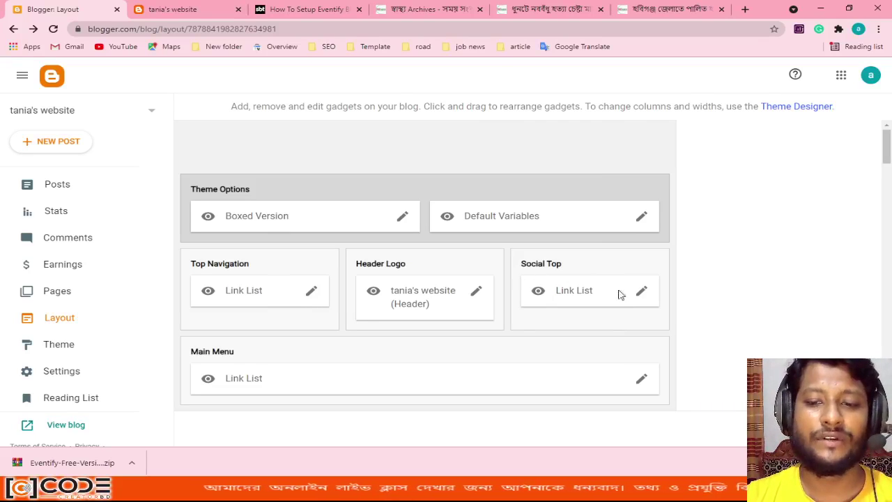
- Delete the website item from the Social Top link list and save the widget
click(641, 293)
scroll(420, 291, down, 5)
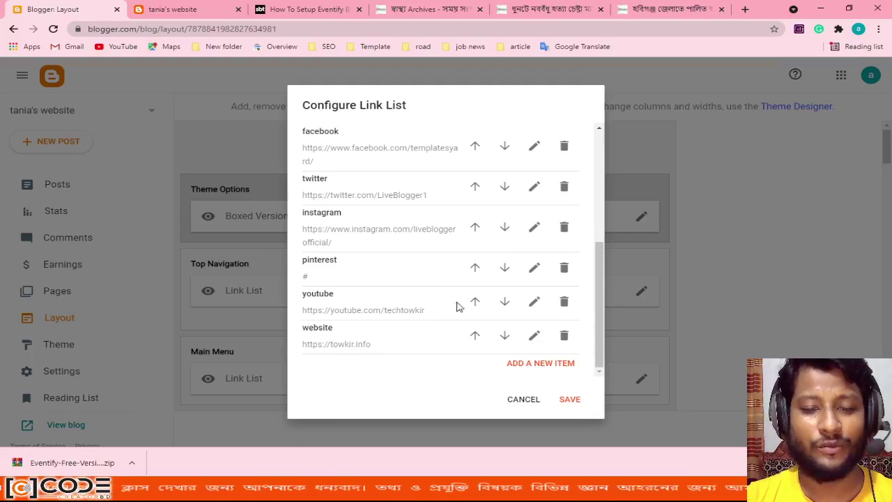
click(565, 336)
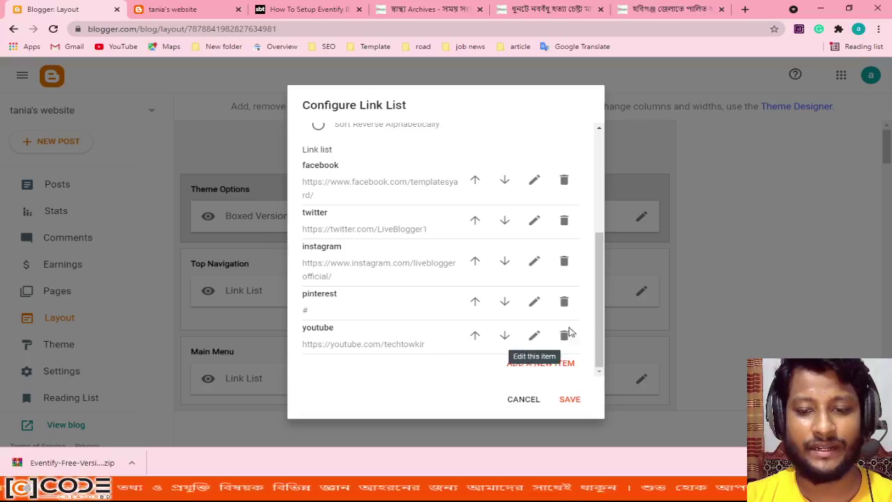
click(569, 398)
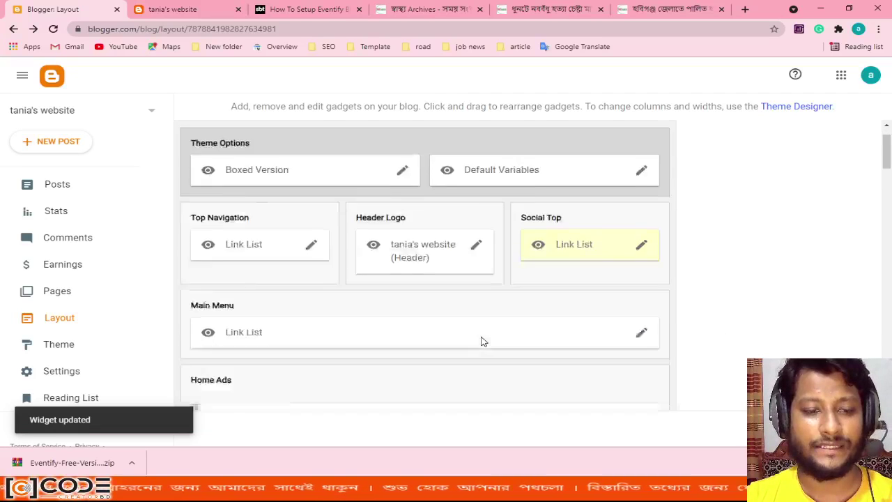
- Reload the live blog to check its social icons without the website item, and return to the Blogger layout
scroll(274, 212, down, 2)
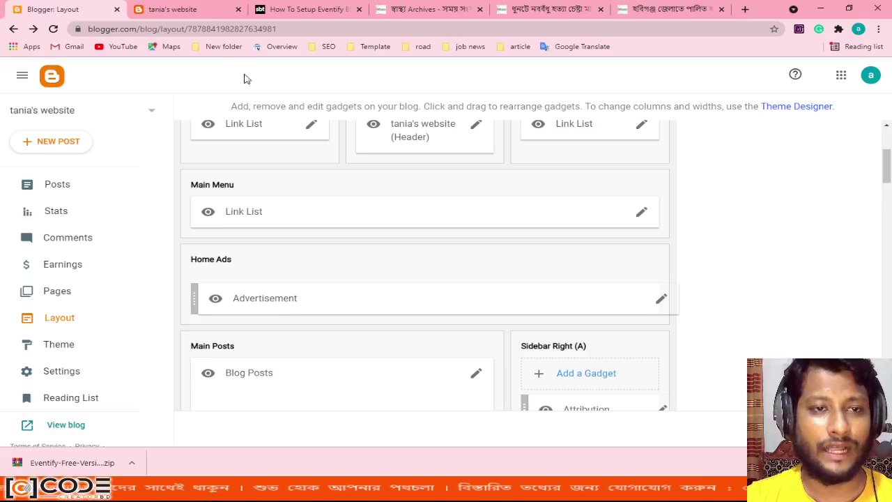
click(180, 13)
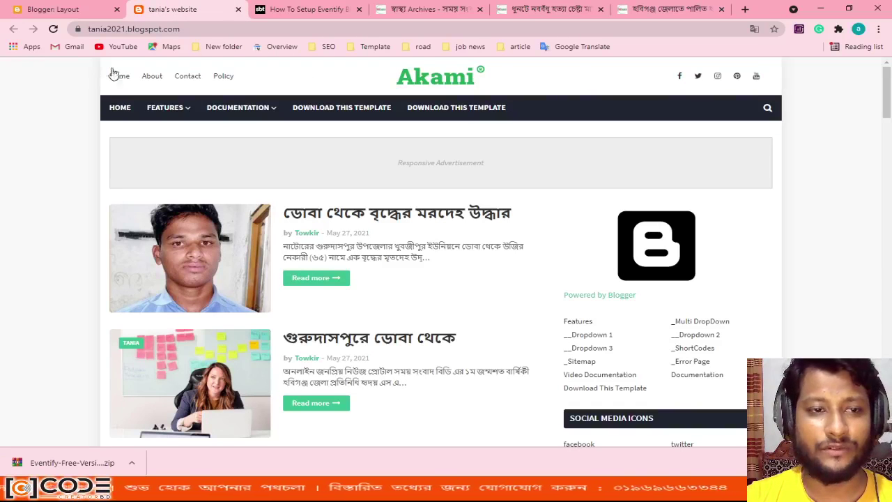
click(53, 28)
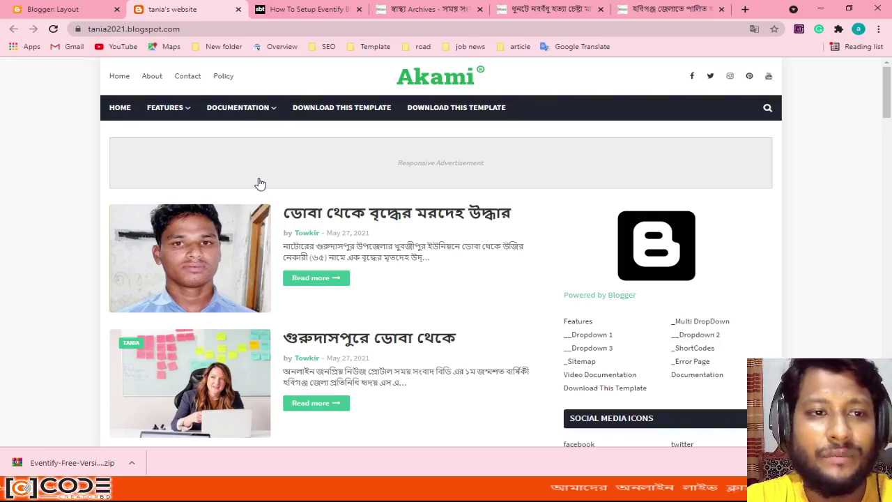
click(64, 9)
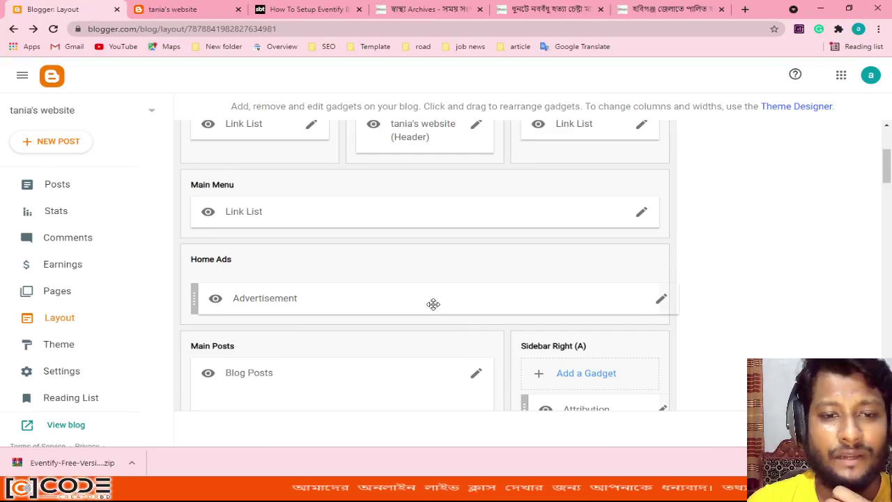
- Review the Top Navigation link list's settings and items, and close its configuration without saving
scroll(418, 300, up, 2)
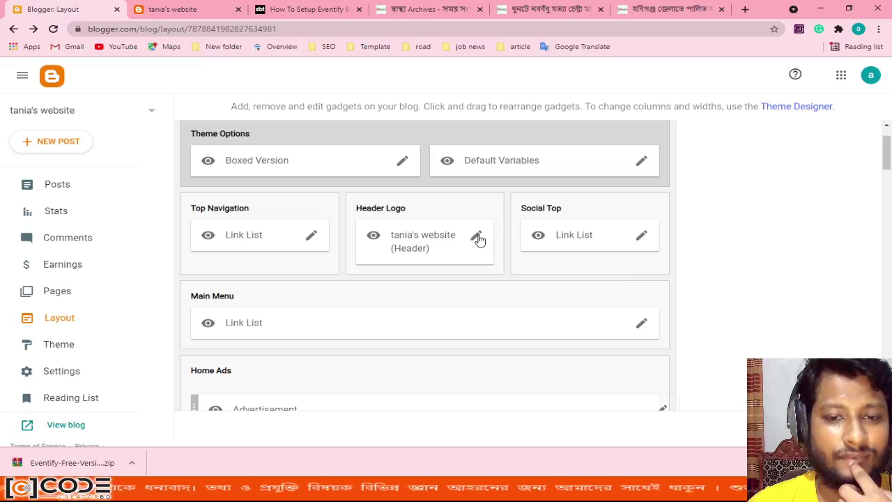
click(311, 235)
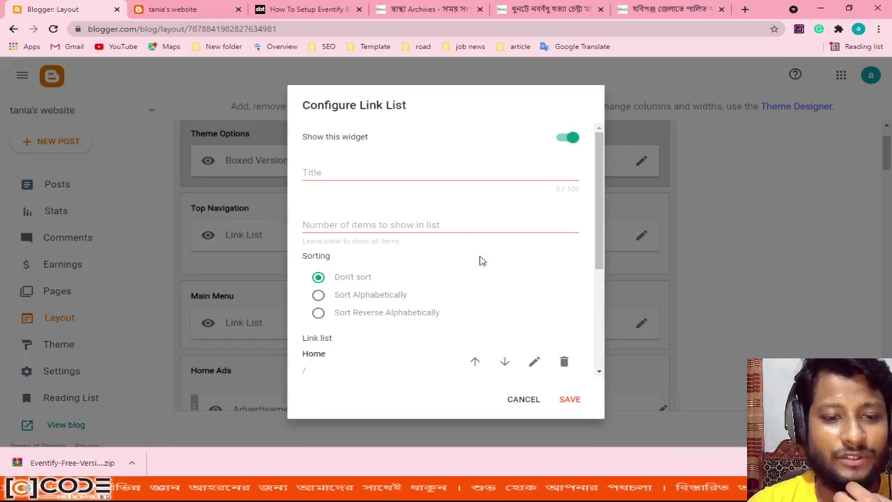
scroll(421, 229, down, 3)
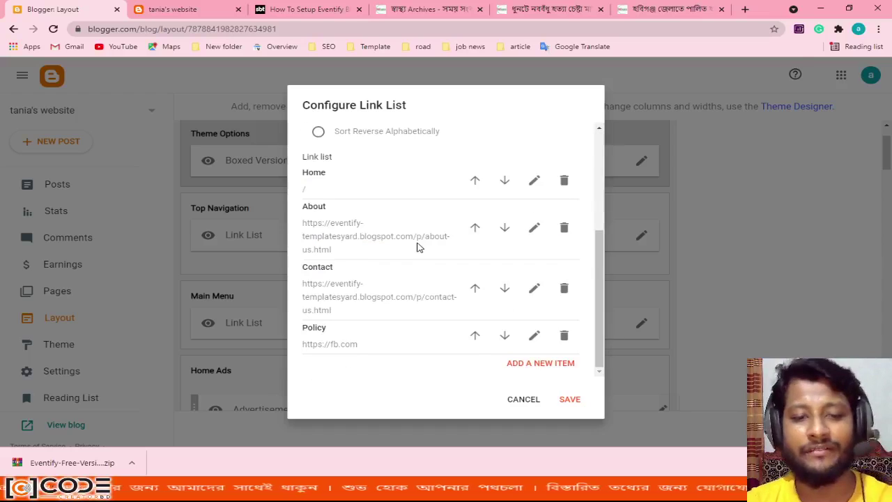
scroll(417, 247, up, 2)
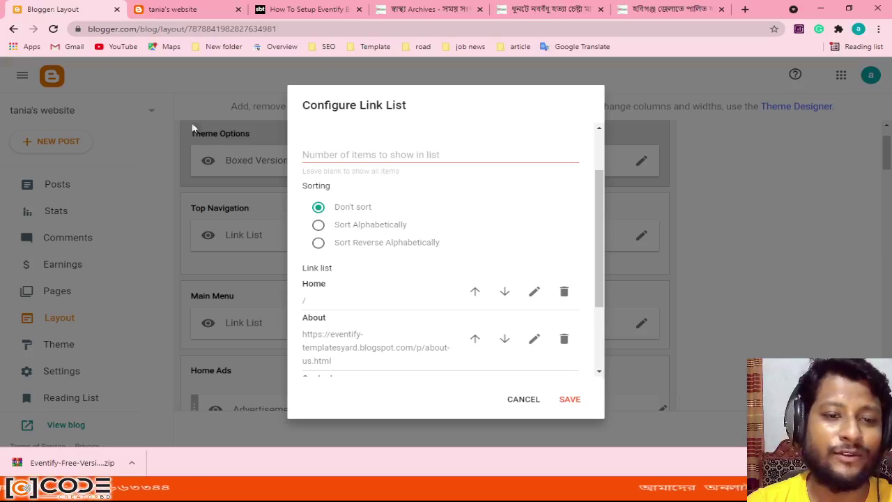
click(516, 399)
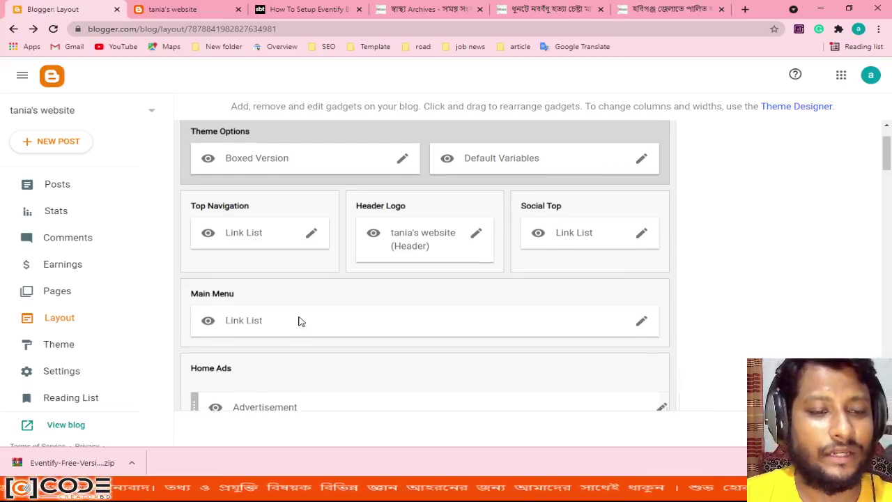
- Compare the Main Menu link list's configuration with the live blog's menu, inspect its title, and close it without saving
scroll(310, 293, down, 1)
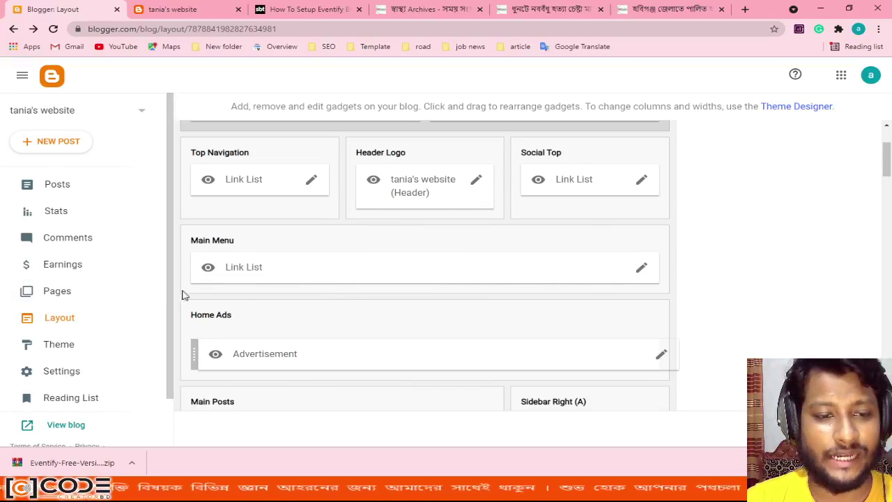
click(641, 271)
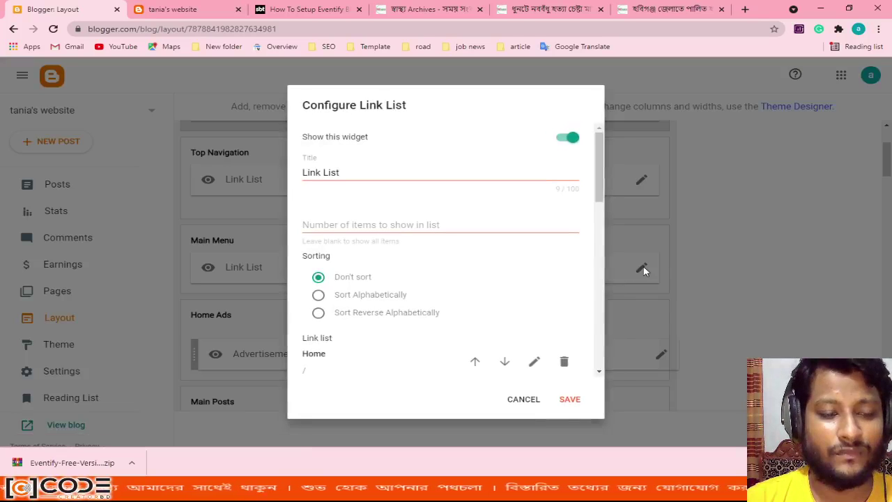
click(163, 9)
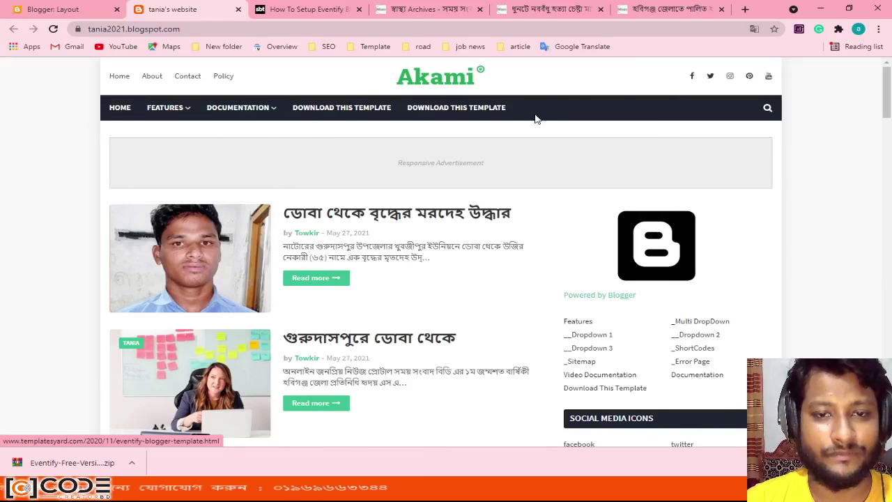
click(59, 9)
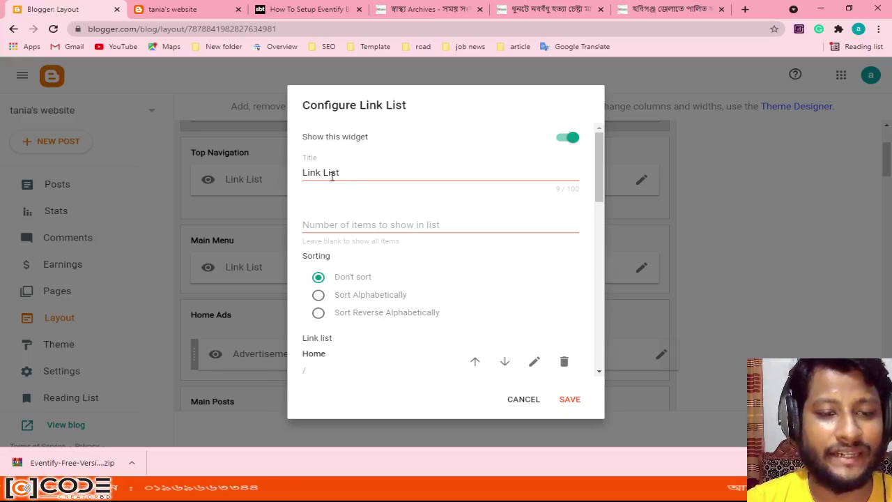
triple_click(355, 175)
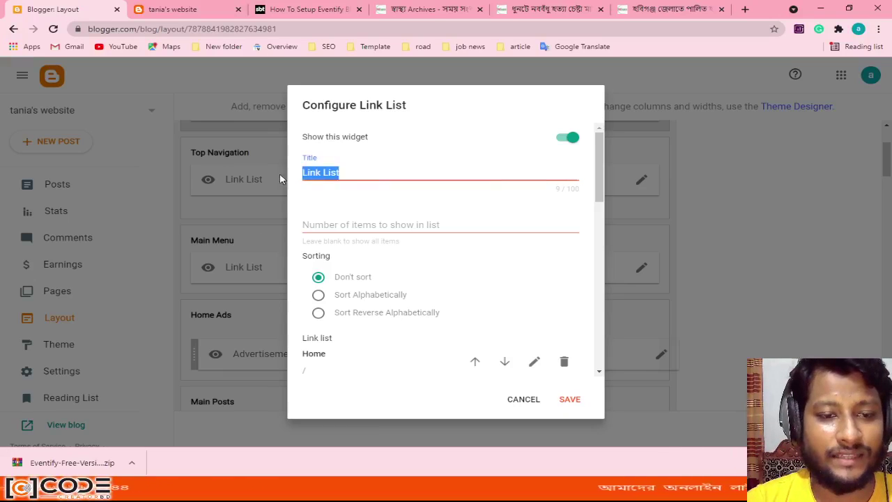
click(342, 202)
click(361, 170)
triple_click(326, 170)
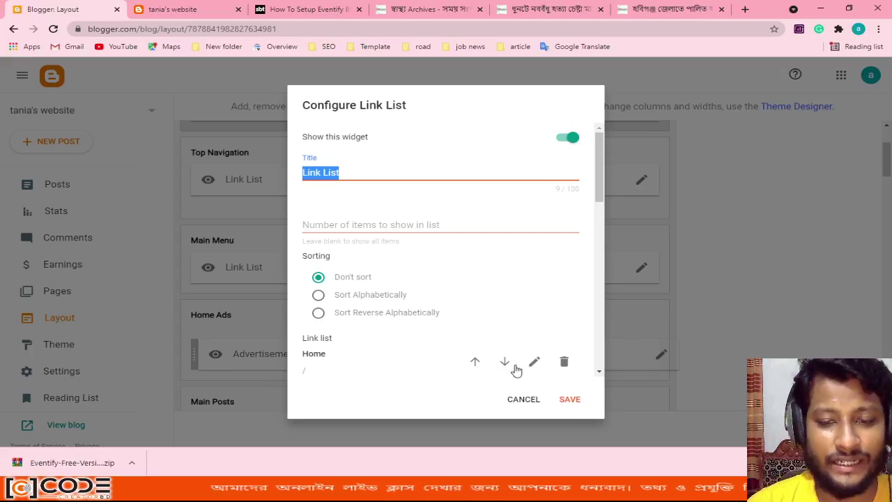
click(518, 402)
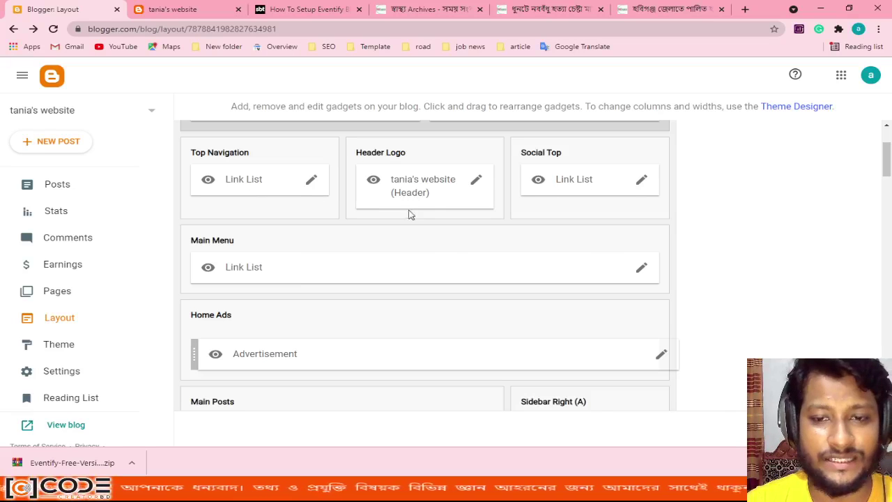
- Set the Top Navigation link list's title to "top nav" and save the widget
click(309, 183)
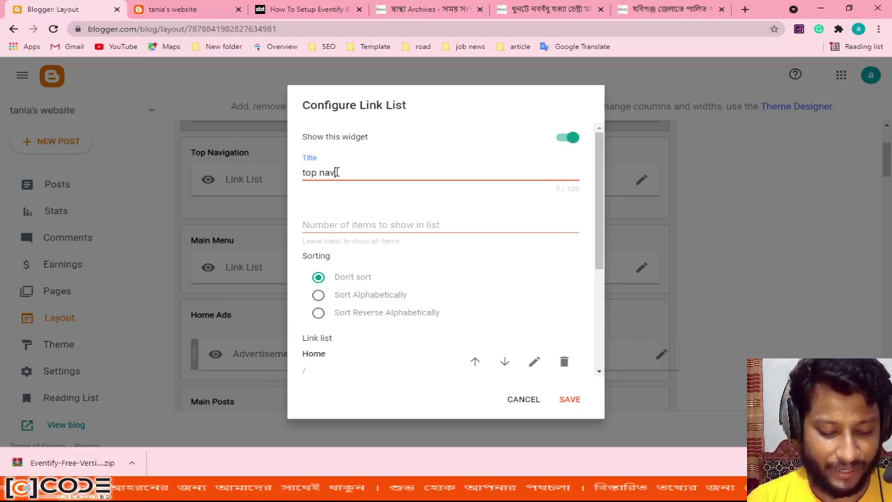
text(top nav)
click(569, 401)
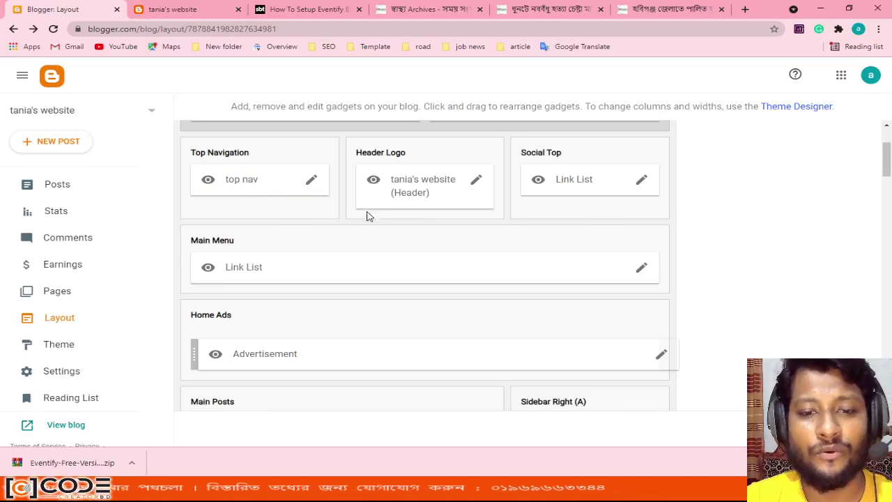
- Review the Header Logo configuration, including blog title and image placement, open the Social Top link list, and close both without saving
click(476, 183)
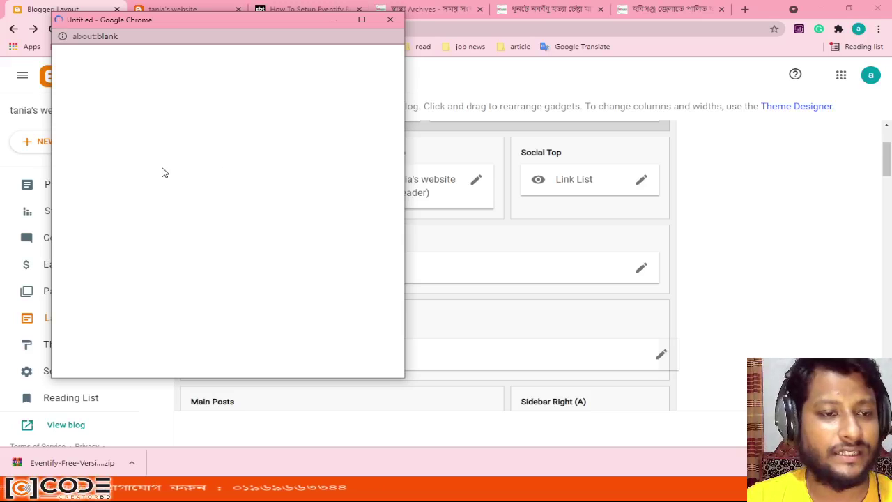
click(248, 170)
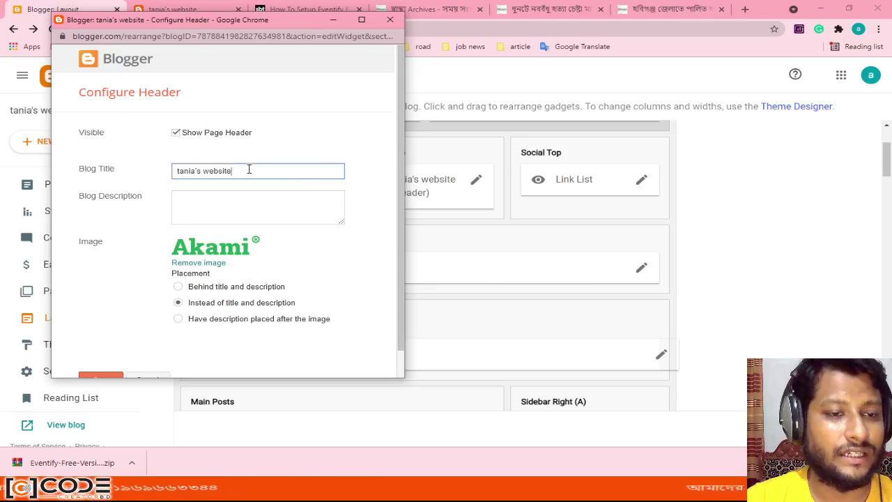
key(ctrl+a)
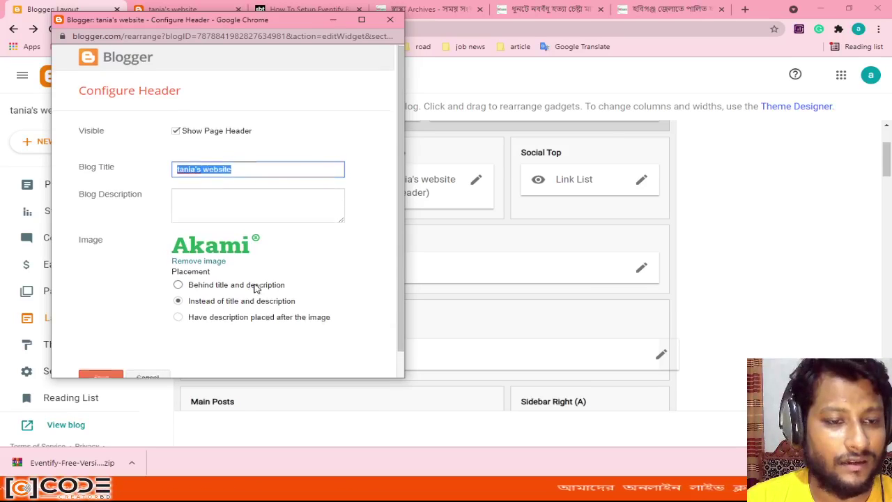
scroll(253, 331, down, 1)
scroll(253, 331, up, 1)
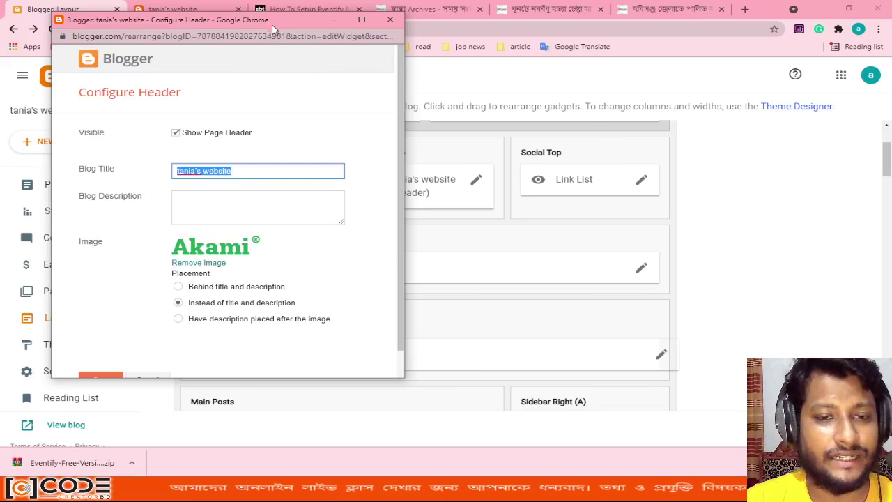
click(390, 19)
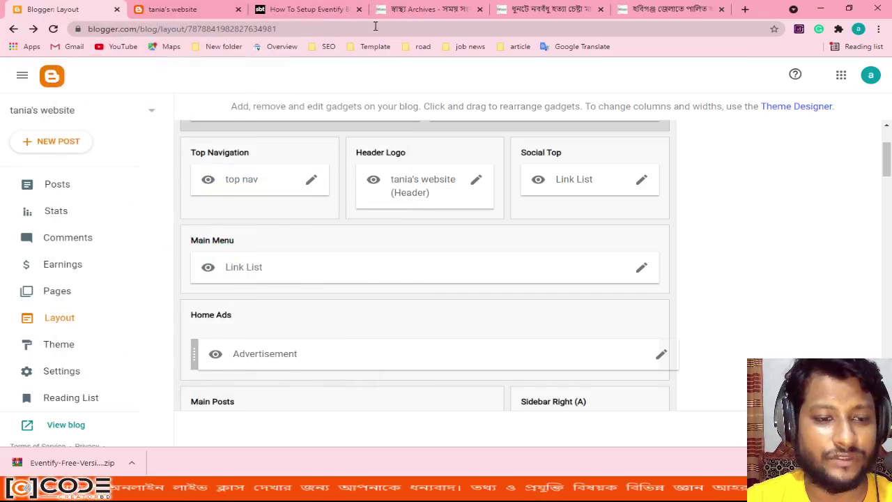
click(641, 180)
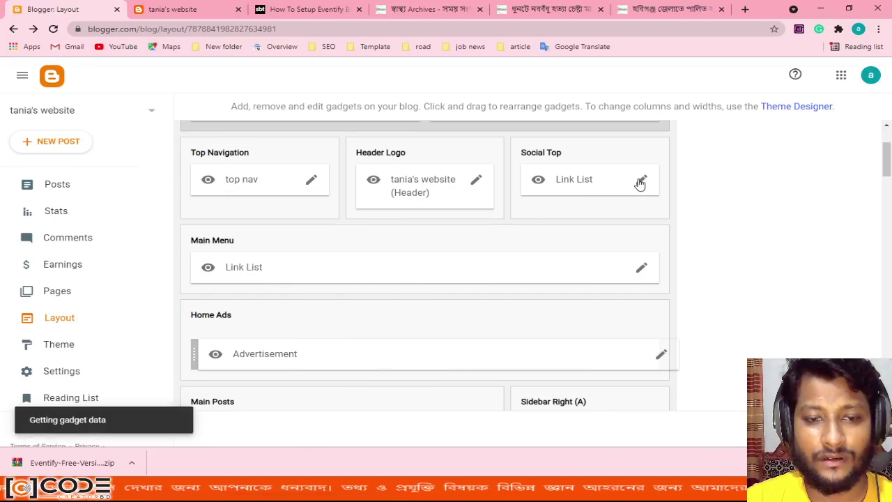
click(521, 400)
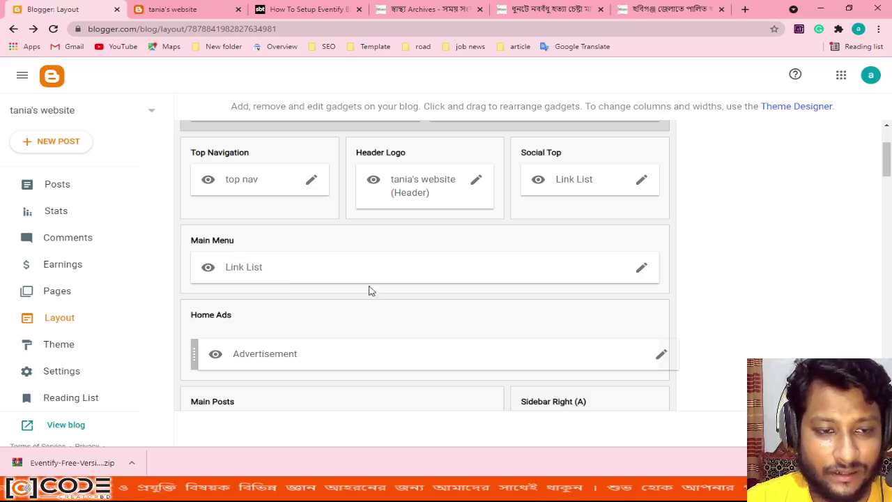
- Open the Main Menu link list's configuration and set its title to "main menu"
click(641, 267)
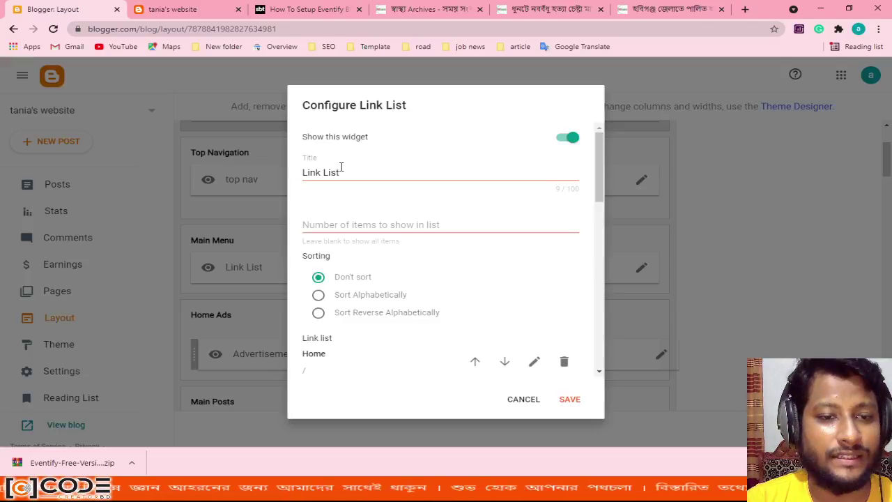
drag(342, 172, 260, 174)
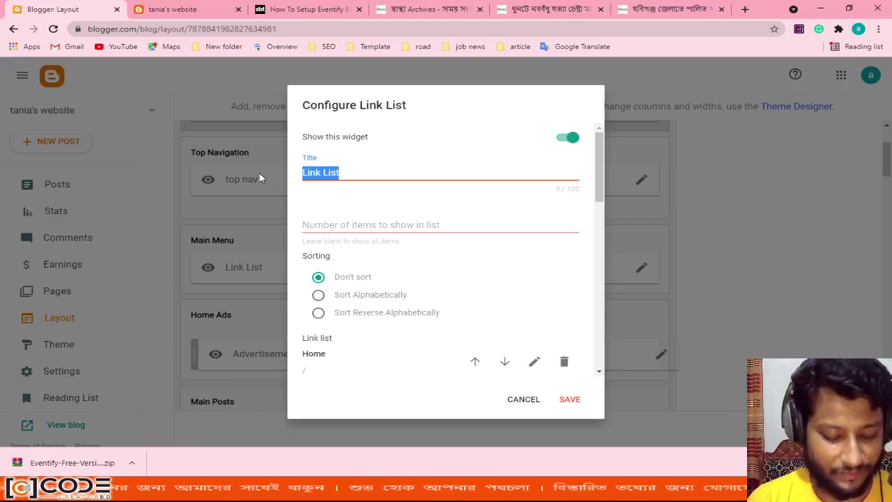
text(main m)
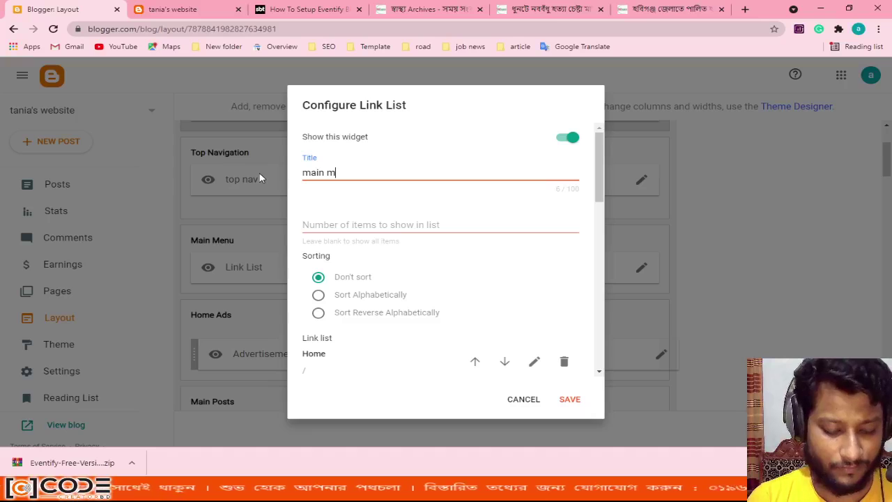
text(enu)
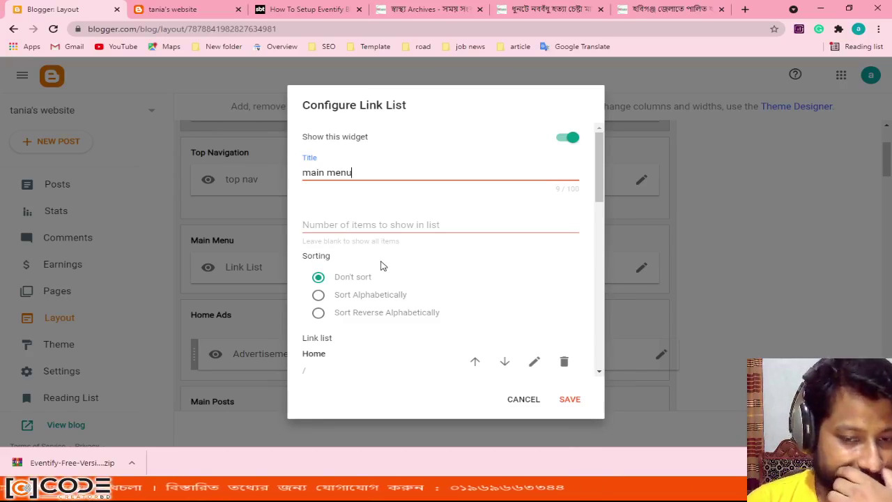
- Delete the _Video Documentation, _Web Documentation, Documentation and both Download This Template items from the main menu's link list
scroll(409, 318, down, 4)
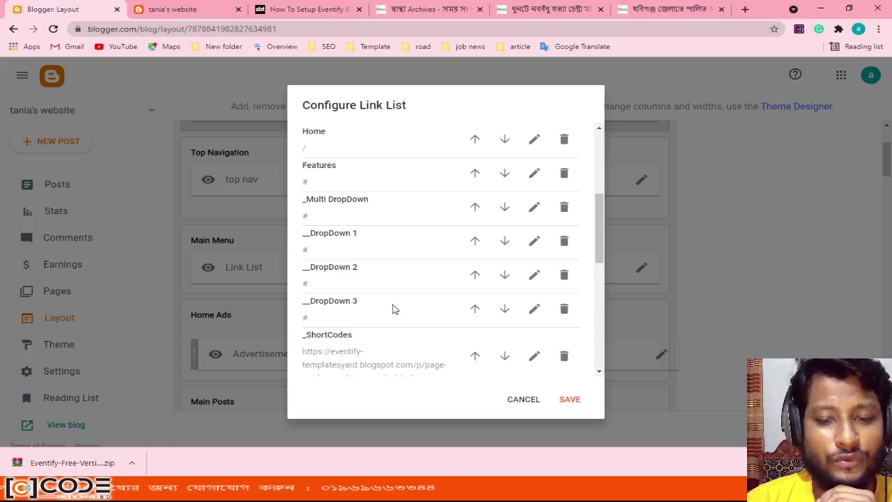
scroll(440, 301, down, 8)
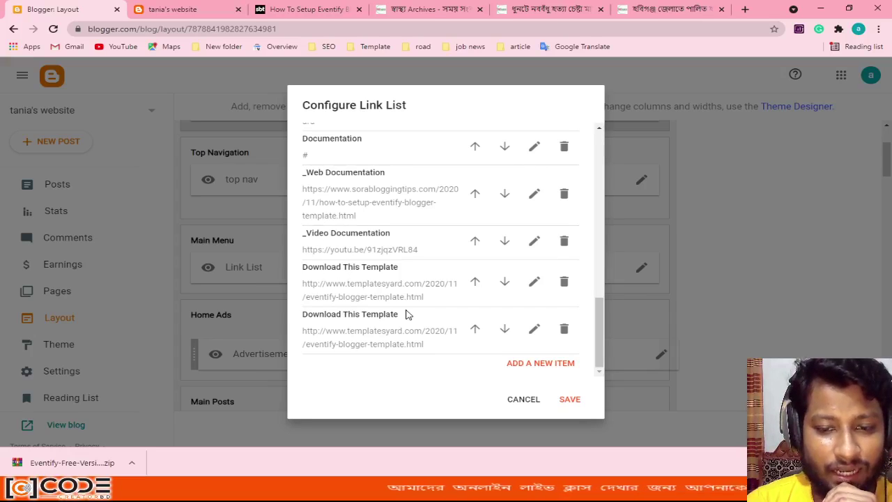
scroll(408, 314, up, 10)
scroll(408, 314, down, 3)
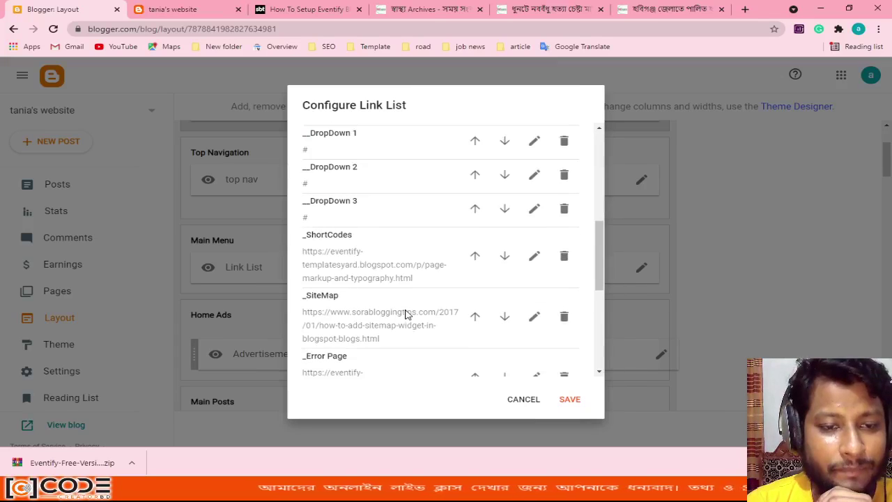
scroll(408, 317, down, 5)
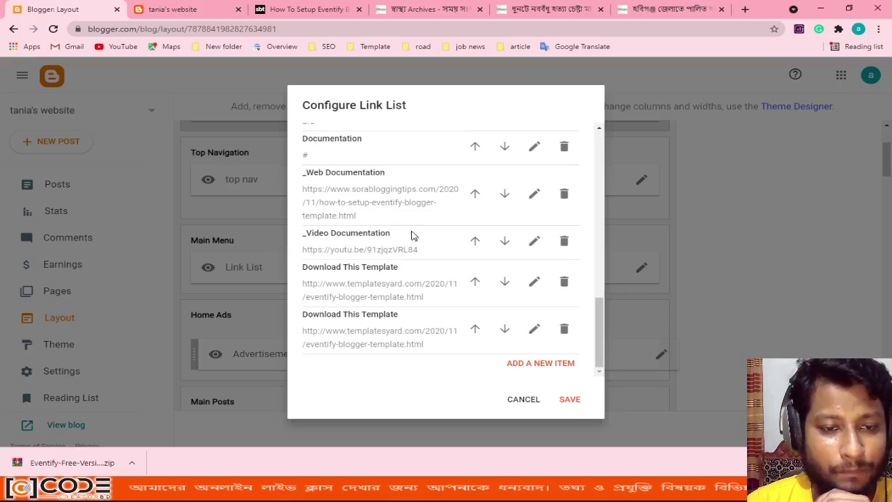
click(565, 240)
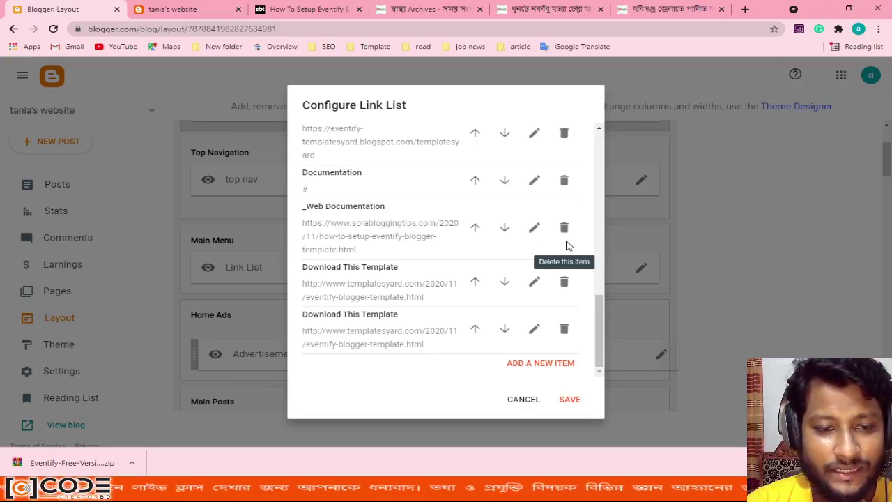
click(565, 231)
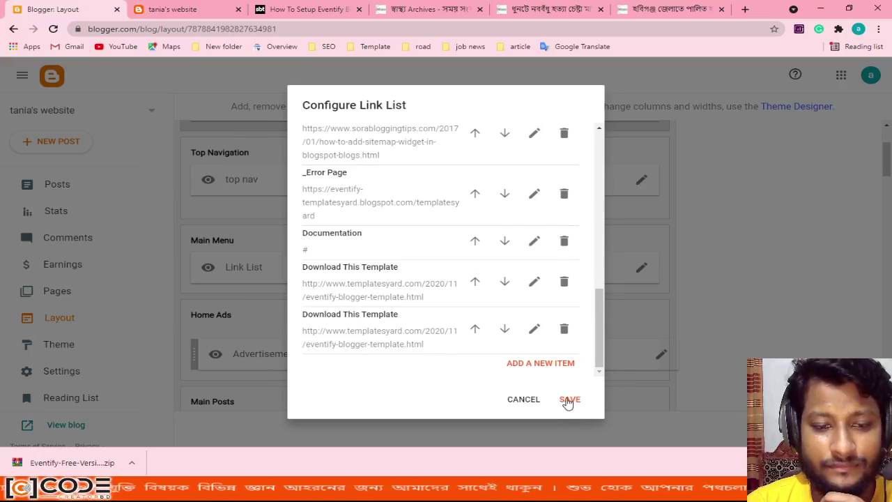
click(564, 240)
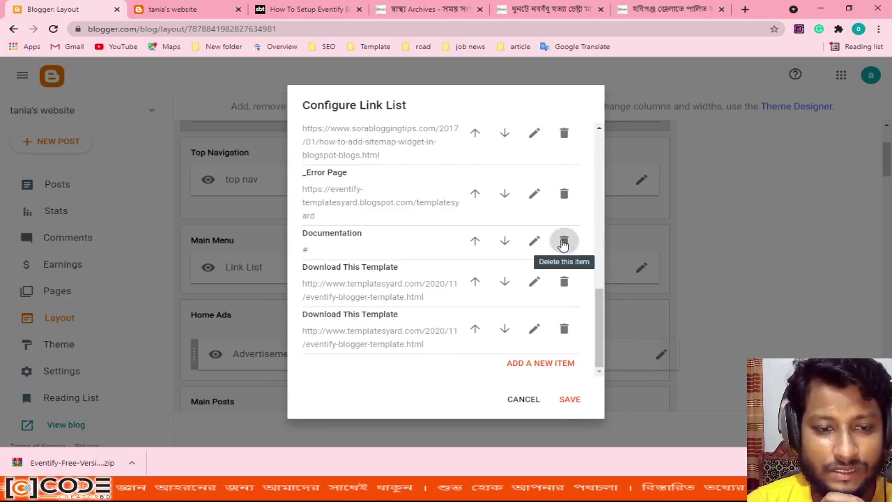
click(563, 280)
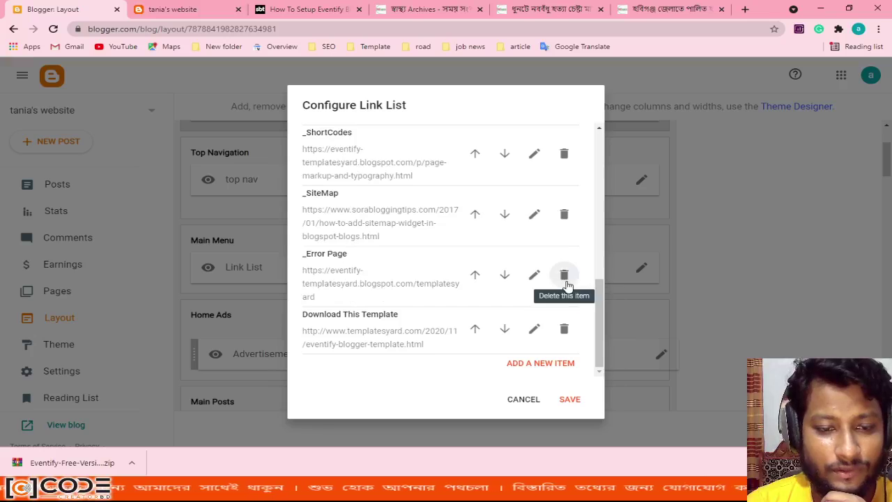
click(563, 330)
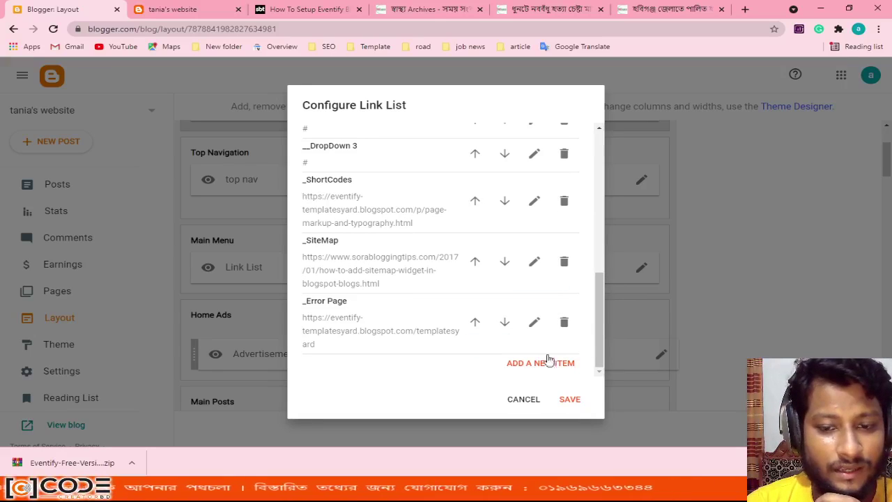
- Delete the _Error Page, _SiteMap and _ShortCodes items from the main menu's link list
click(563, 324)
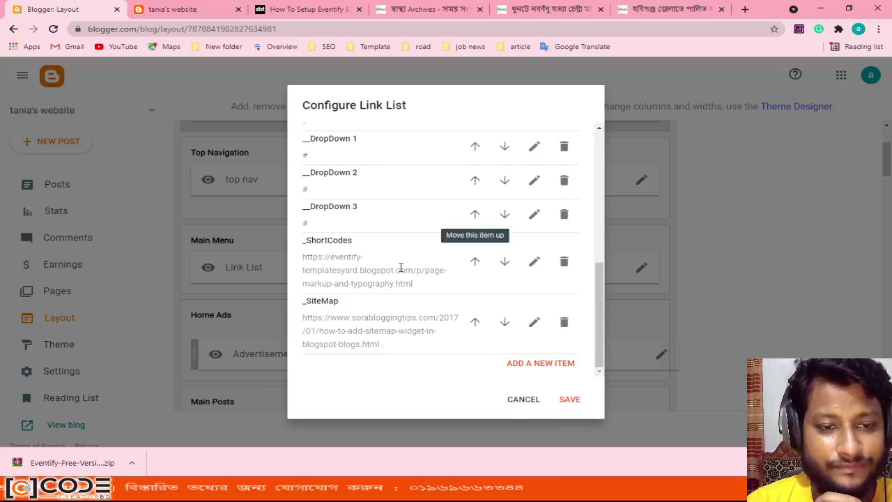
scroll(398, 271, up, 3)
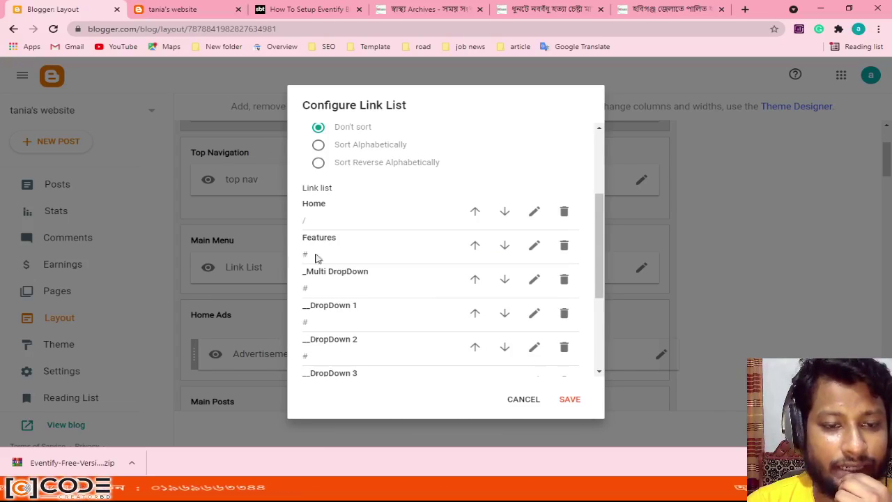
scroll(390, 287, down, 3)
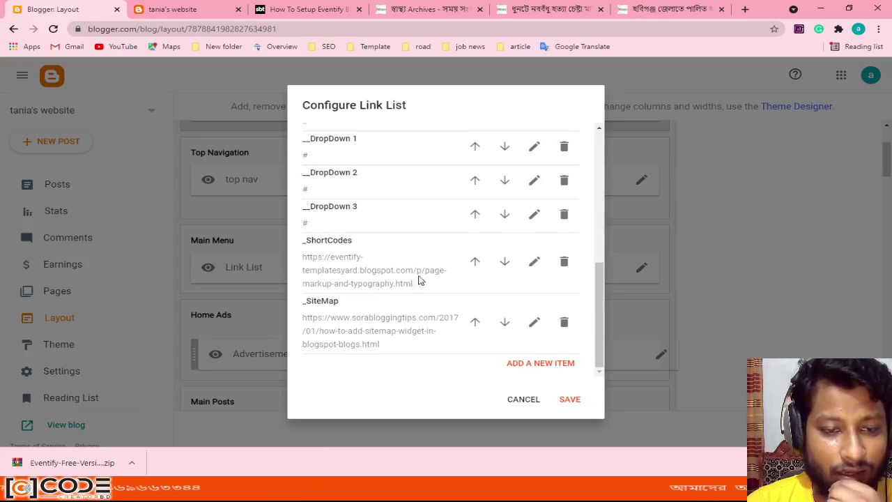
click(566, 321)
click(565, 321)
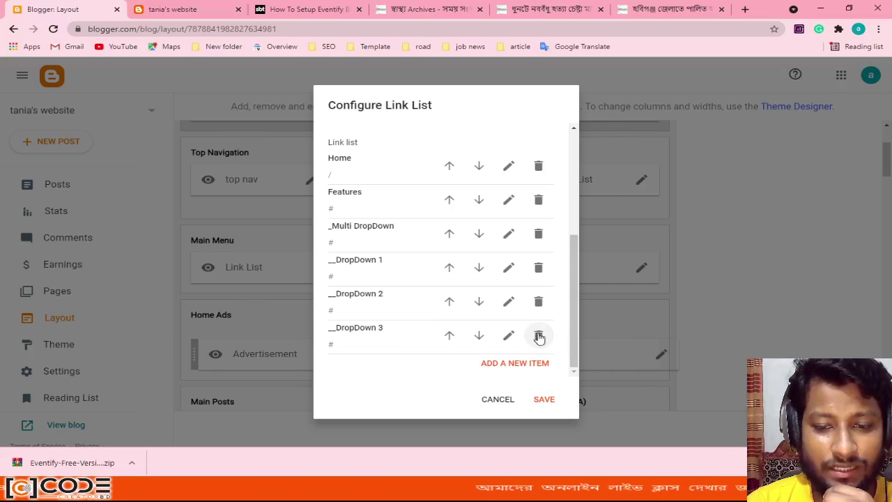
- Delete the Features, _Multi DropDown and three numbered DropDown items, keeping only Home in the main menu, and save the widget
click(539, 337)
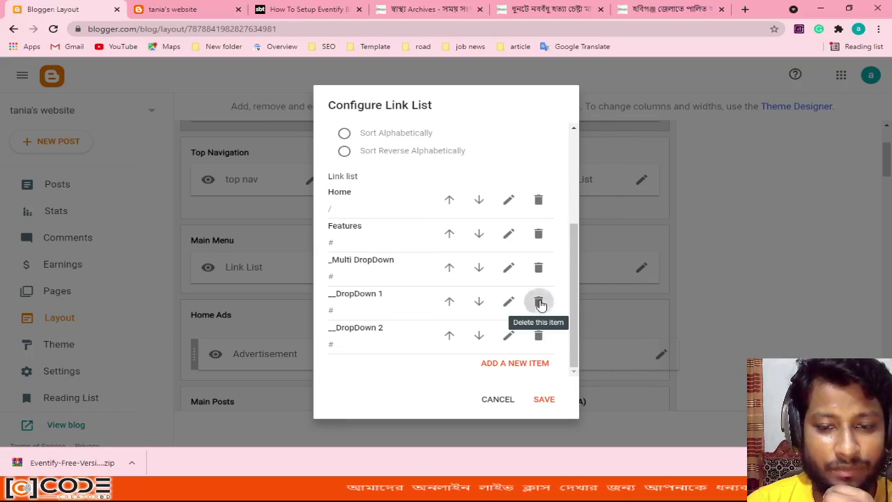
click(540, 305)
click(537, 266)
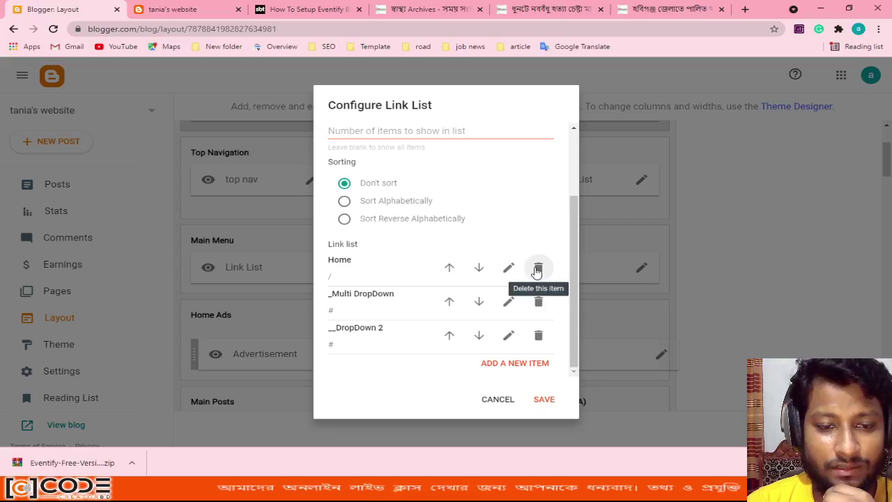
click(539, 301)
click(539, 336)
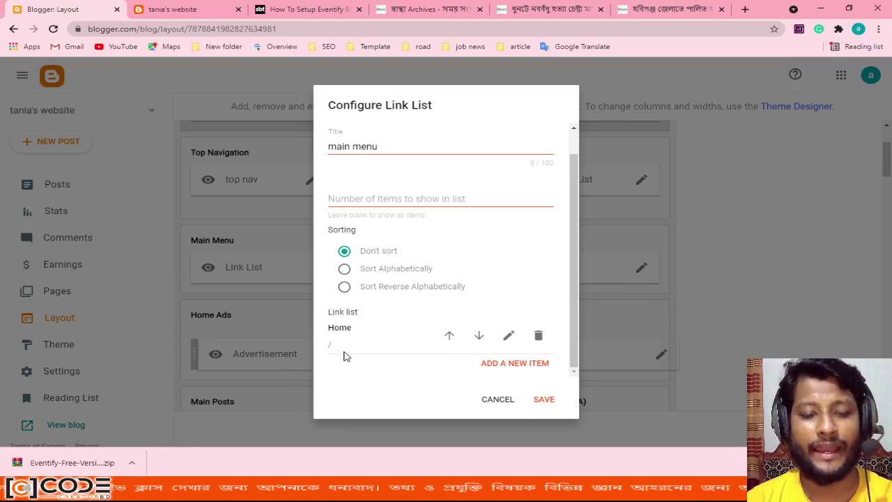
scroll(446, 337, up, 1)
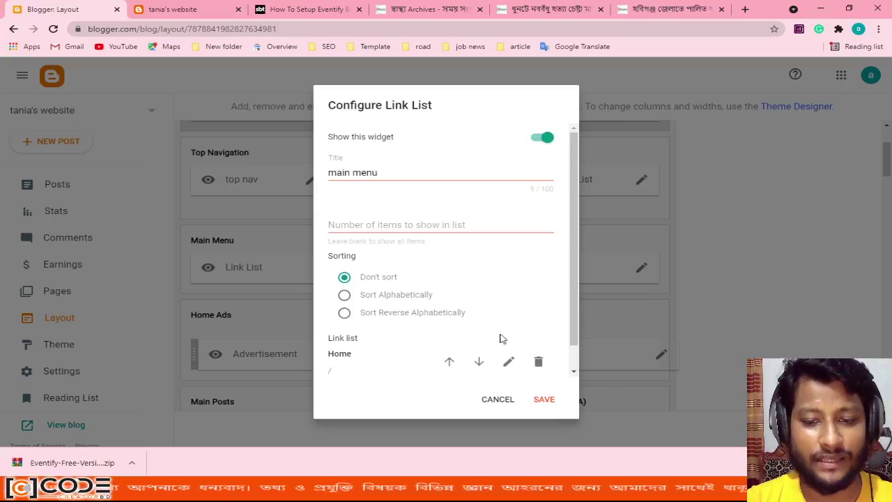
scroll(492, 349, down, 1)
click(543, 400)
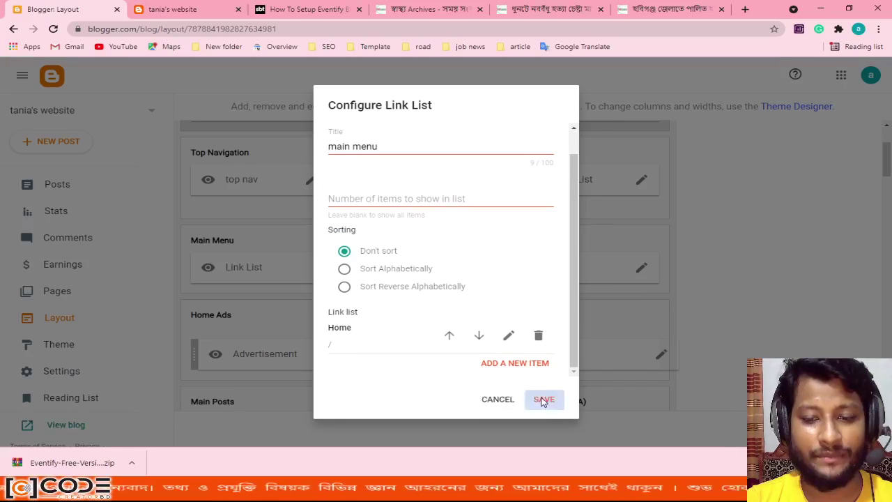
- Reload the live blog to check its main menu, and return to the Blogger layout
click(174, 9)
key(F5)
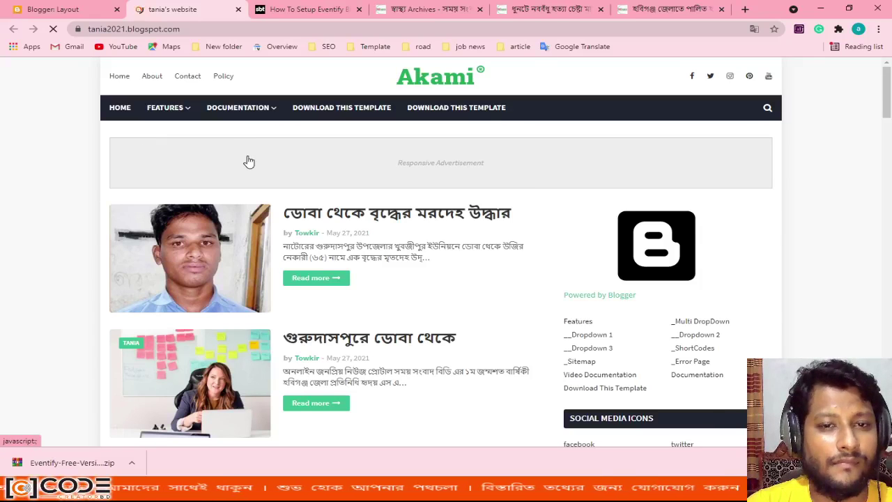
click(87, 10)
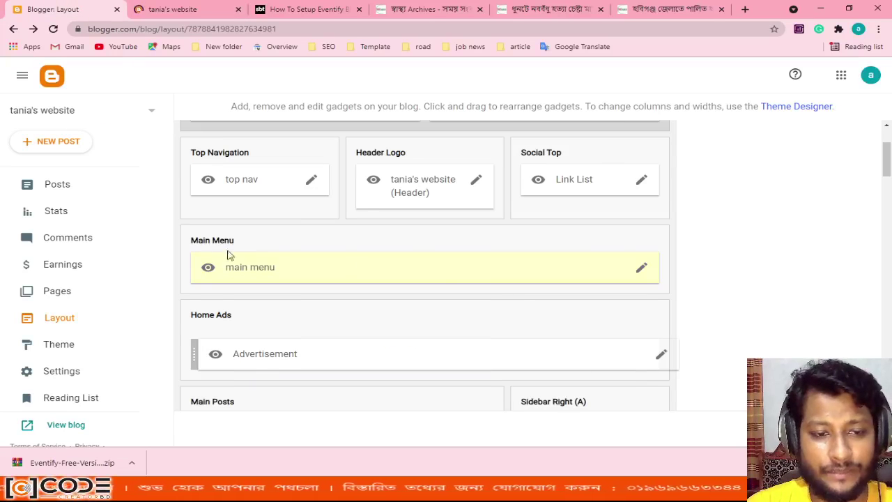
- Reopen the Main Menu link list, review its settings and items, and save the widget again
click(641, 269)
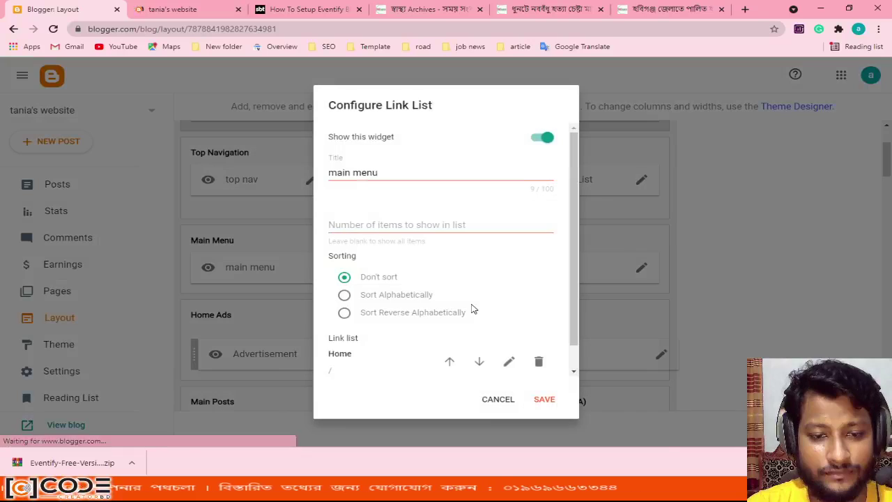
scroll(472, 308, down, 2)
click(545, 399)
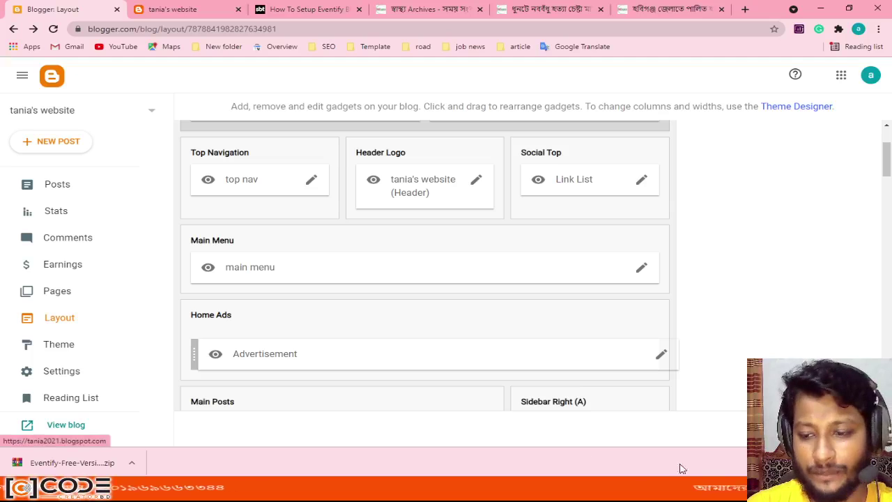
- Check the main menu on the live blog and review the Home item's link in the Main Menu link list
click(230, 8)
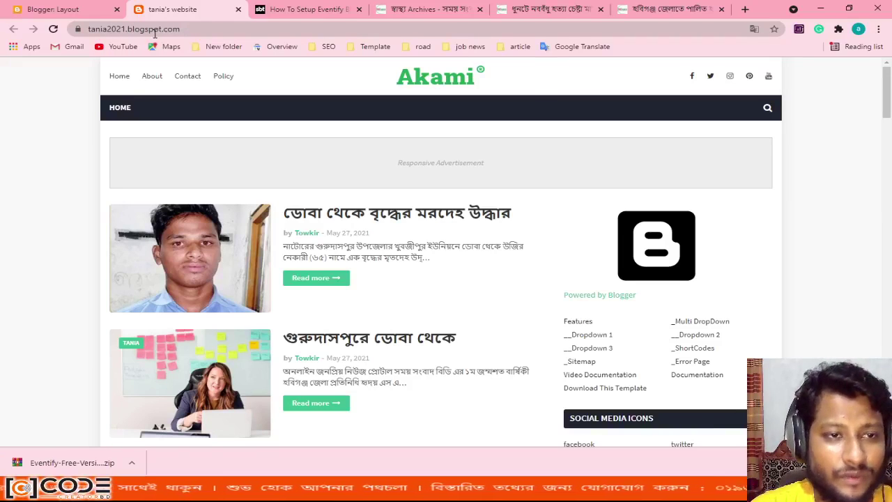
click(90, 9)
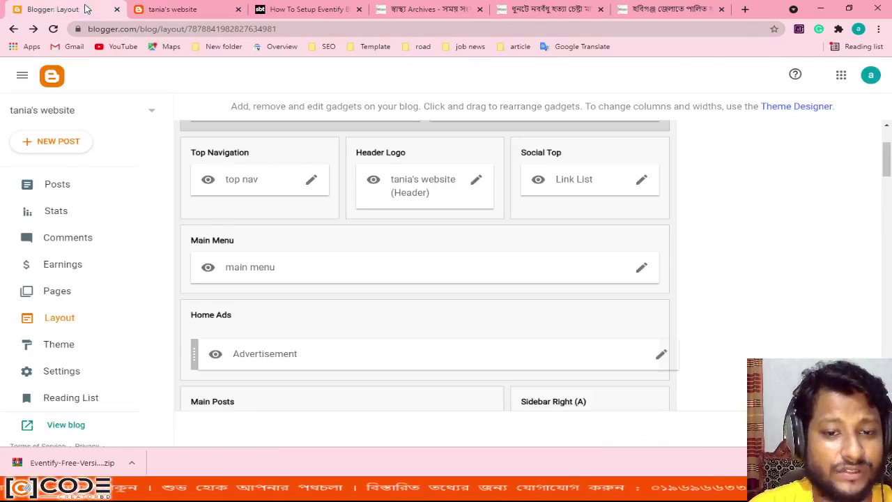
click(640, 271)
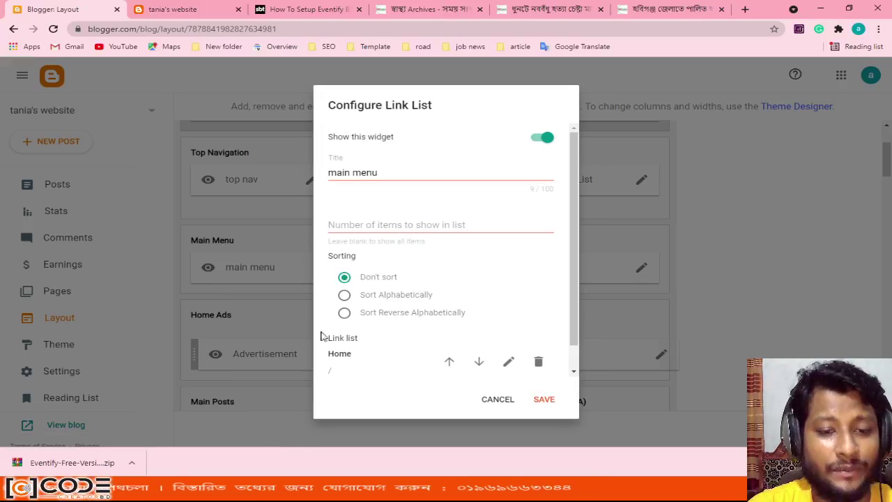
scroll(400, 314, down, 1)
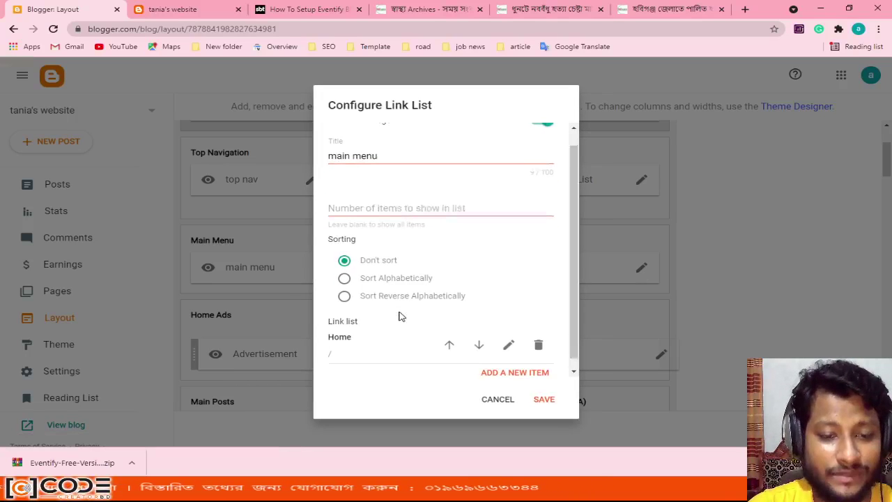
double_click(329, 344)
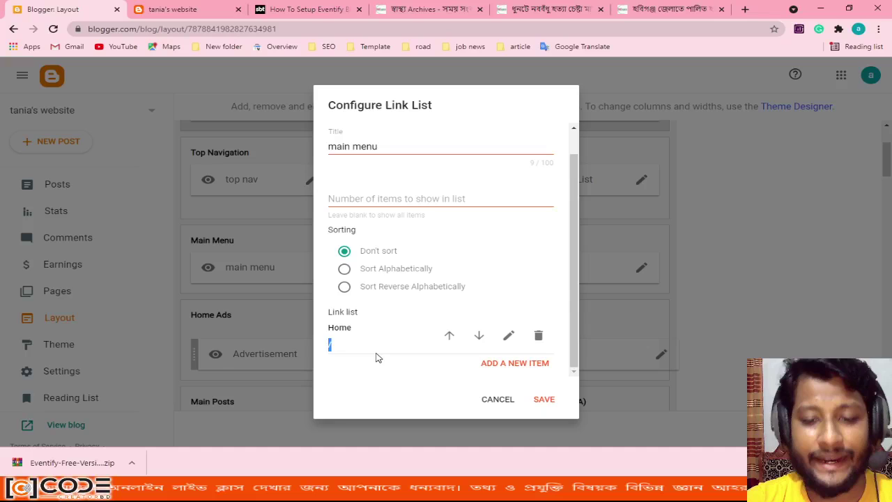
- Add a "web design" item with the URL # to the main menu's link list and save the widget
click(496, 362)
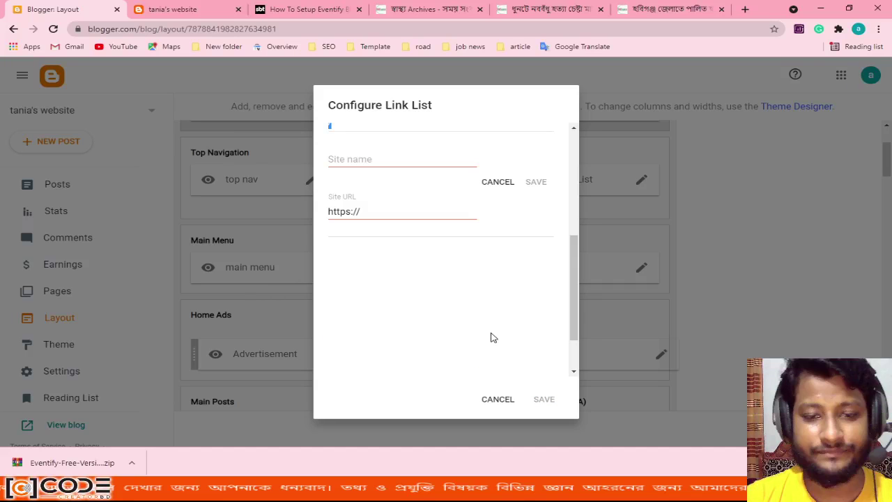
scroll(491, 338, up, 2)
click(431, 265)
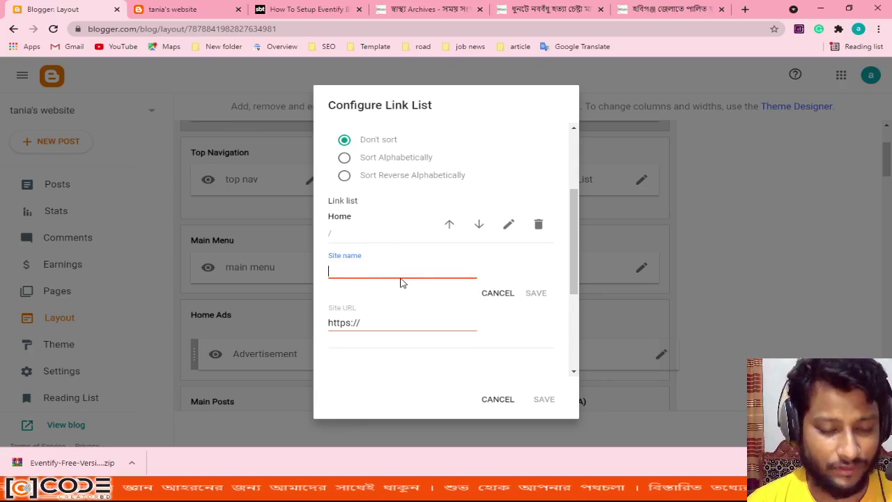
text(we)
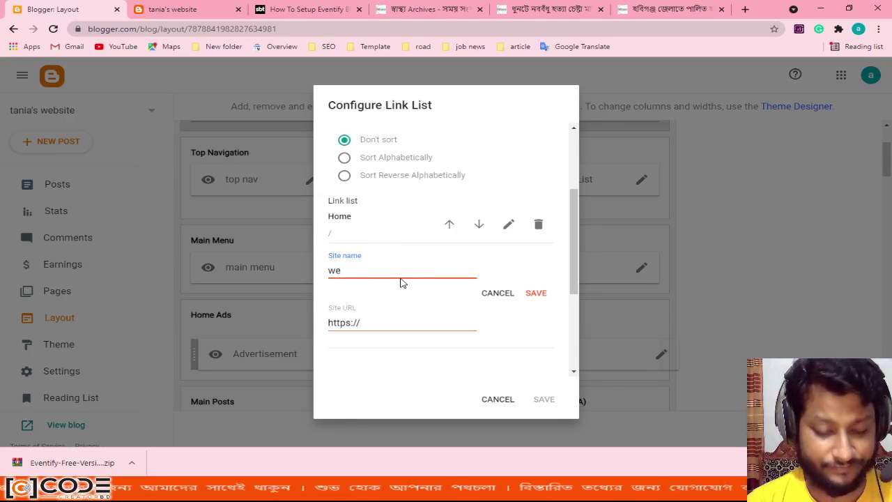
text(b design)
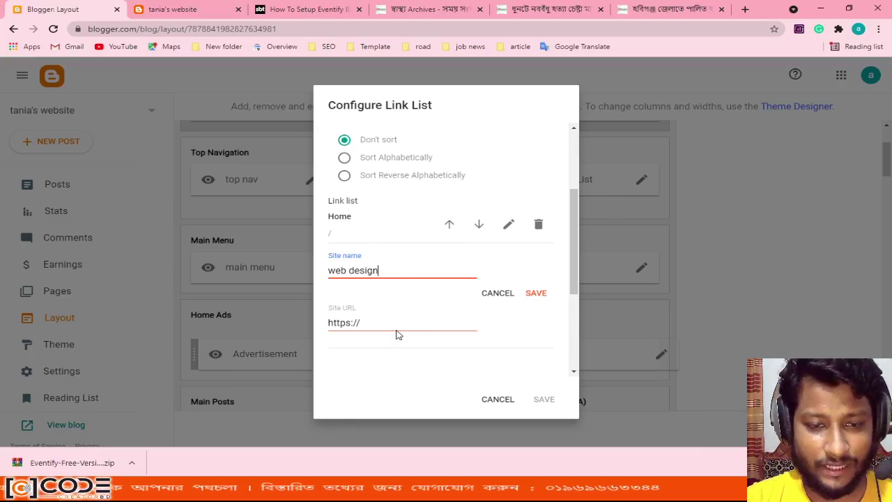
drag(370, 325, 289, 323)
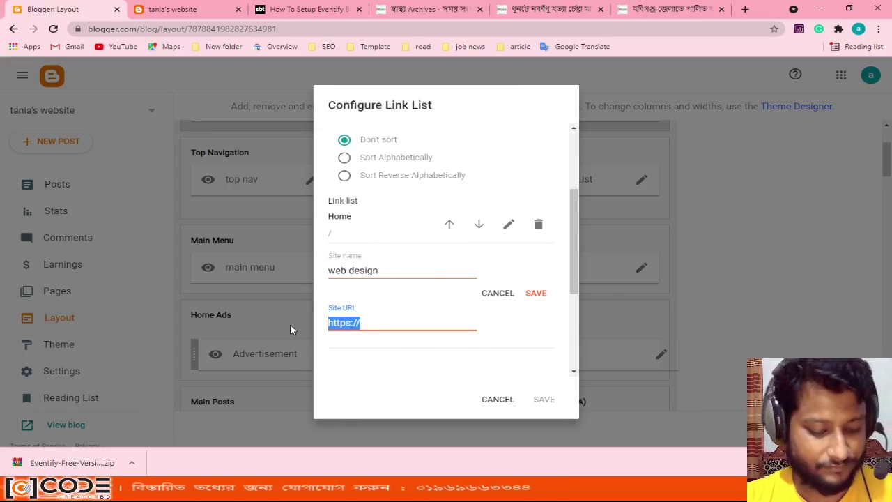
text(#)
click(535, 294)
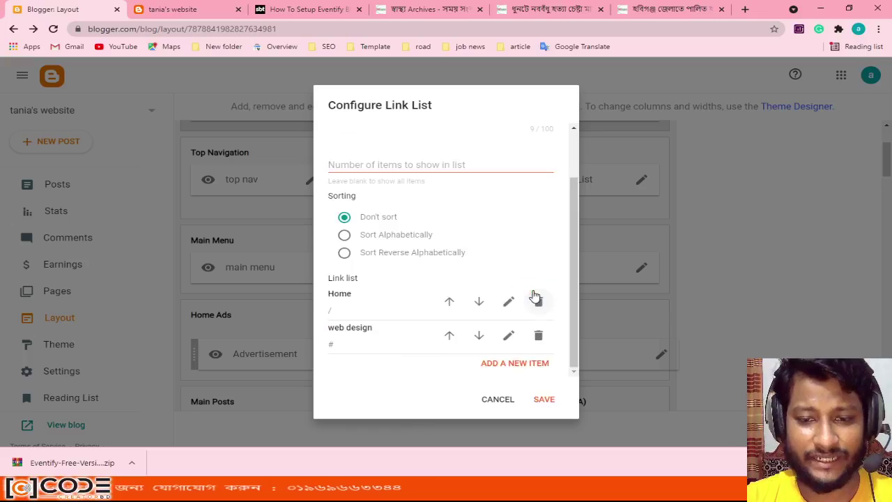
click(544, 400)
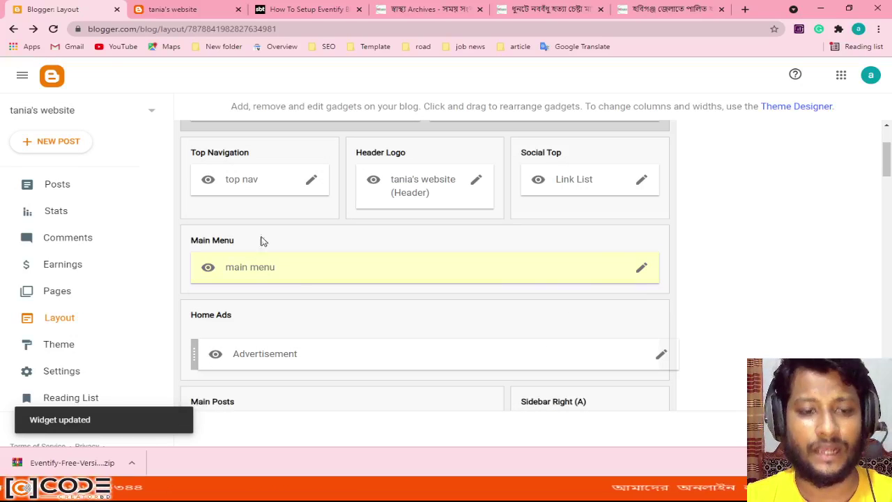
- Reload the live blog to check the web design menu item, and return to the Blogger layout
click(244, 10)
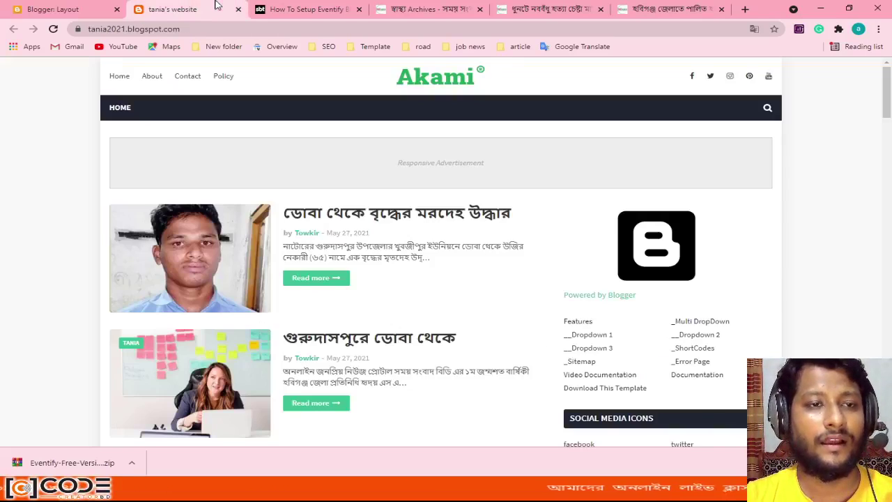
click(53, 29)
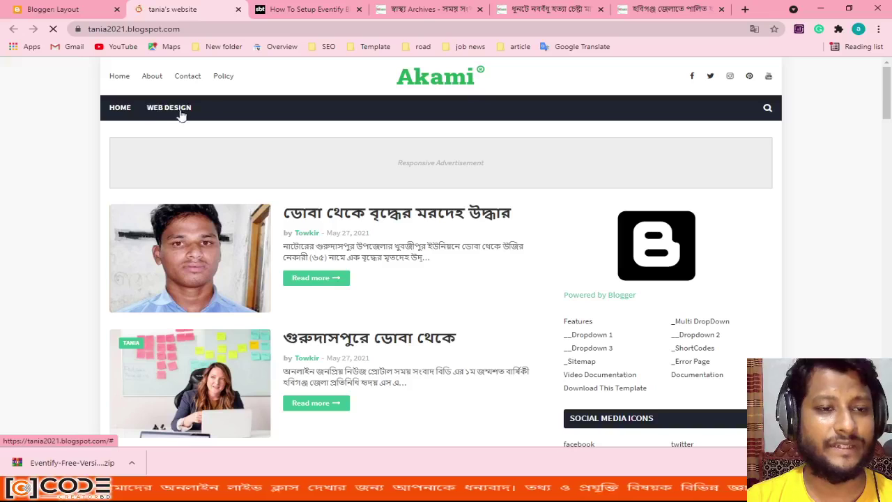
click(36, 7)
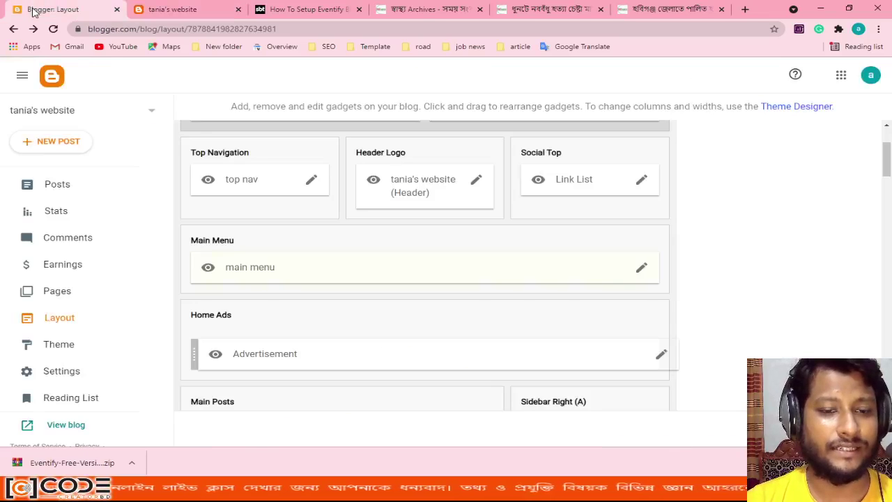
- Move the web design item above Home in the Main Menu link list and move it back below Home
click(641, 268)
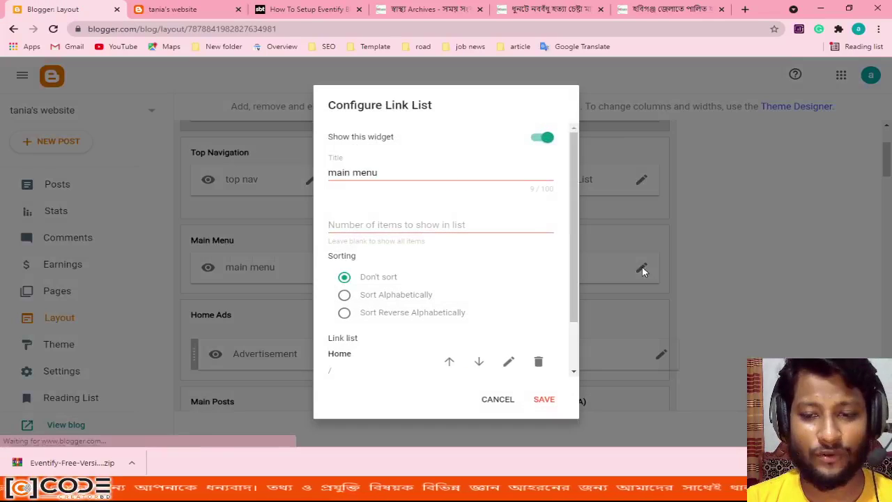
scroll(480, 336, down, 2)
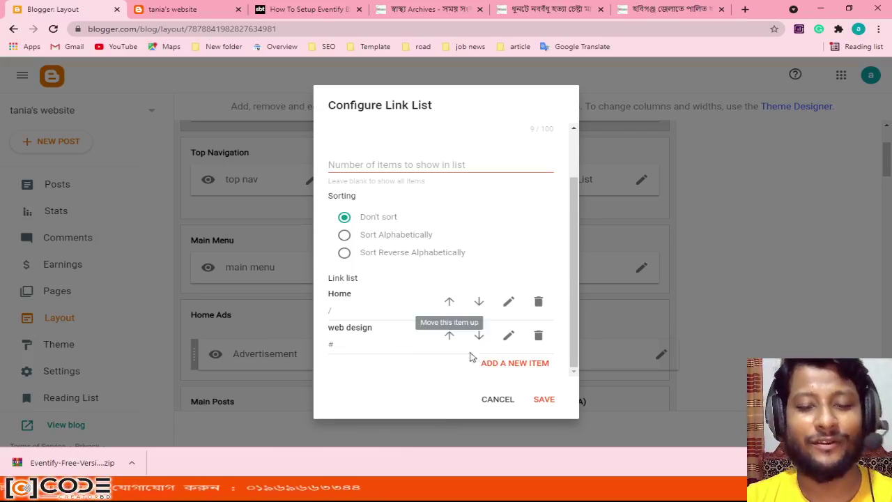
click(449, 338)
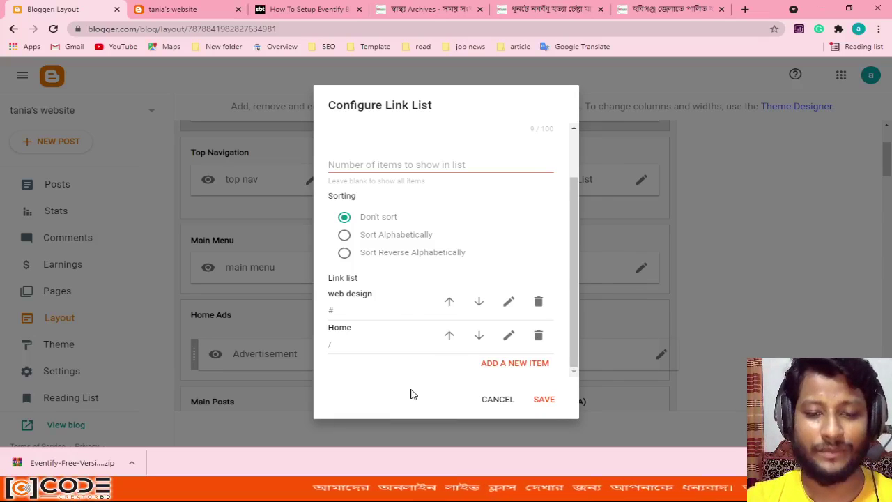
click(478, 301)
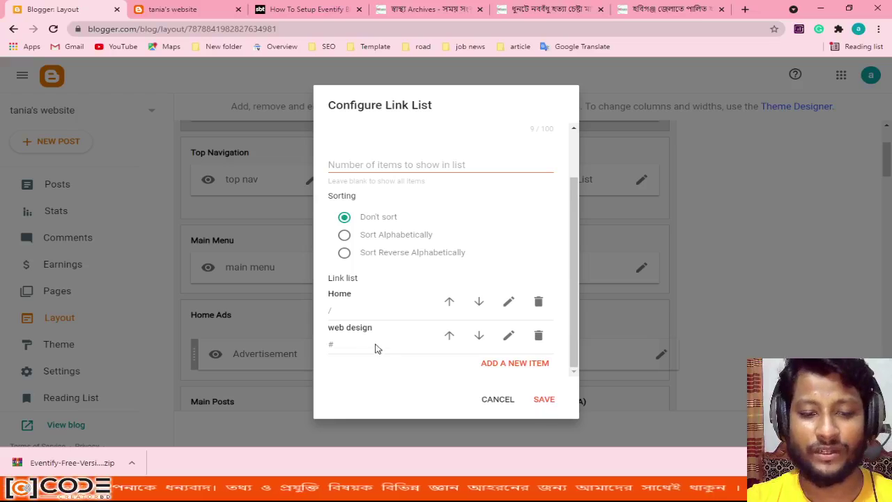
- Add a "web development" item with the URL # to the main menu's link list and save the widget
click(516, 363)
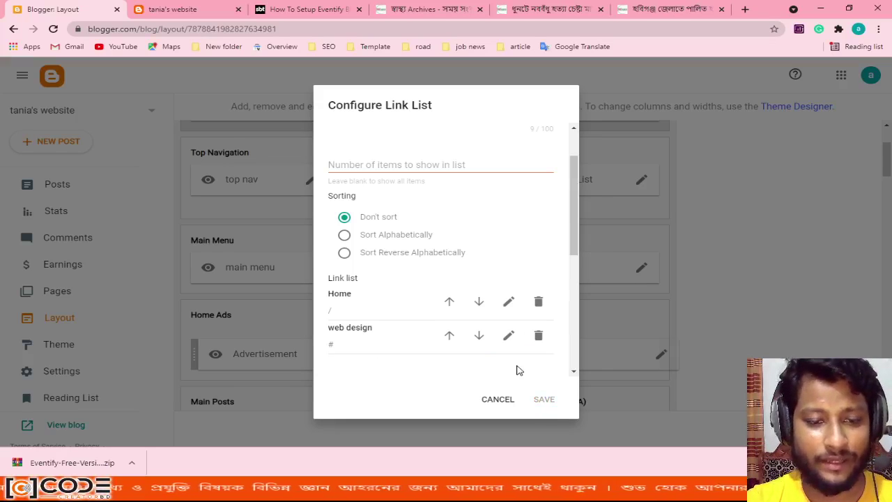
scroll(432, 279, down, 2)
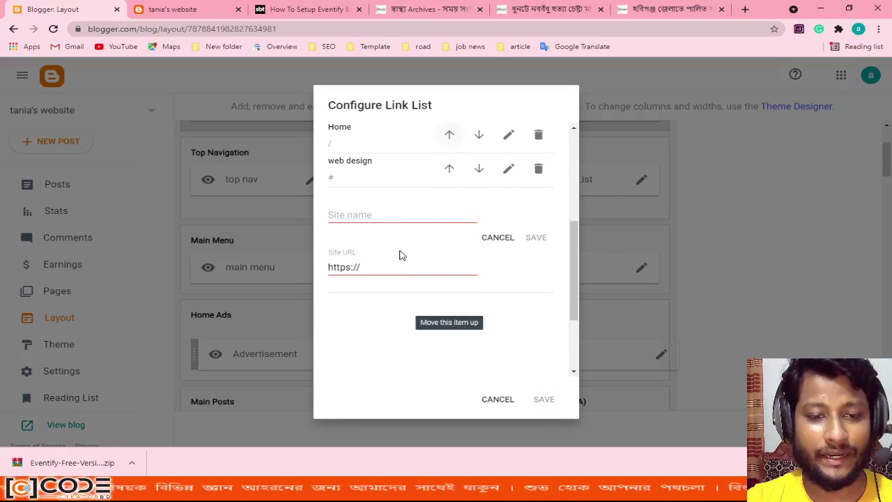
click(370, 216)
text(web de)
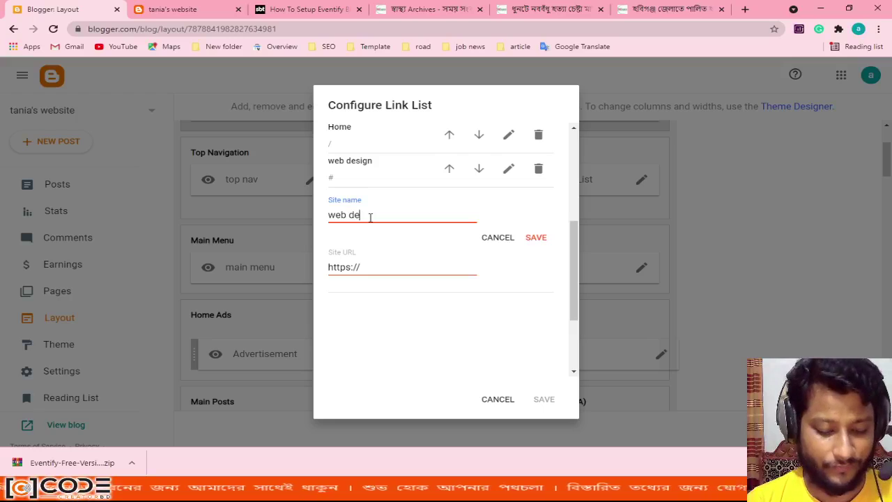
text(velopm)
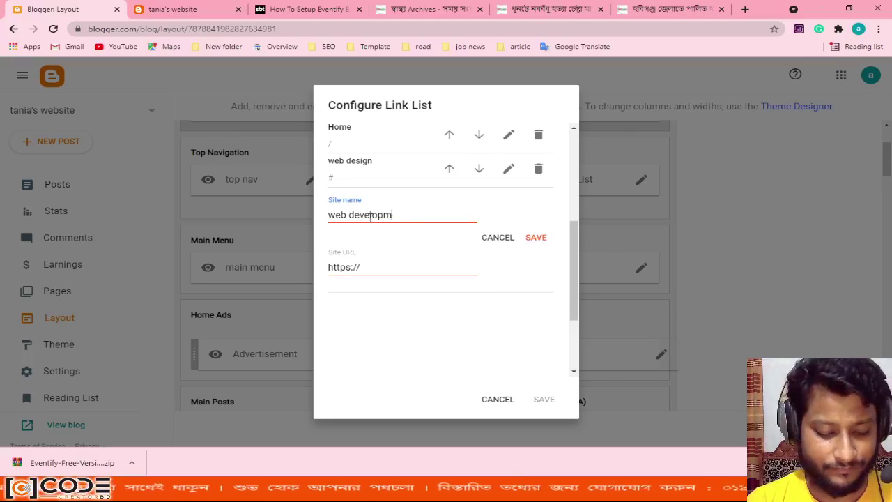
text(ent)
drag(368, 264, 302, 270)
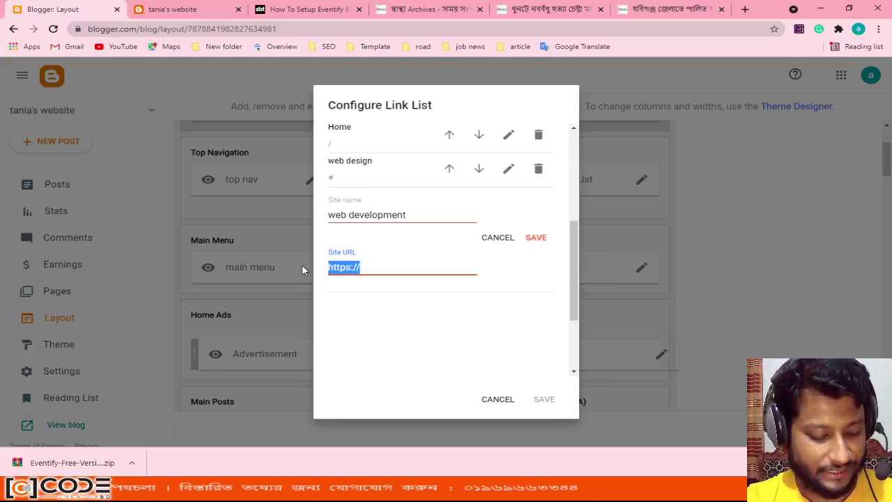
text(#)
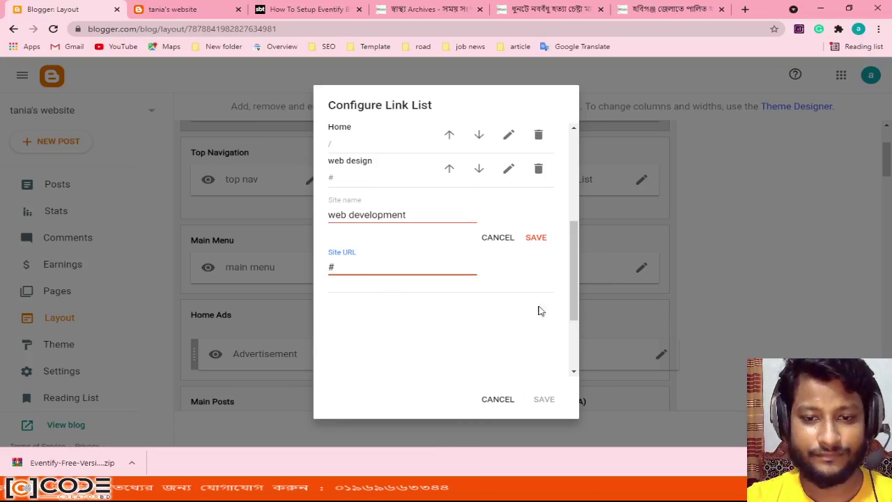
click(540, 237)
click(549, 403)
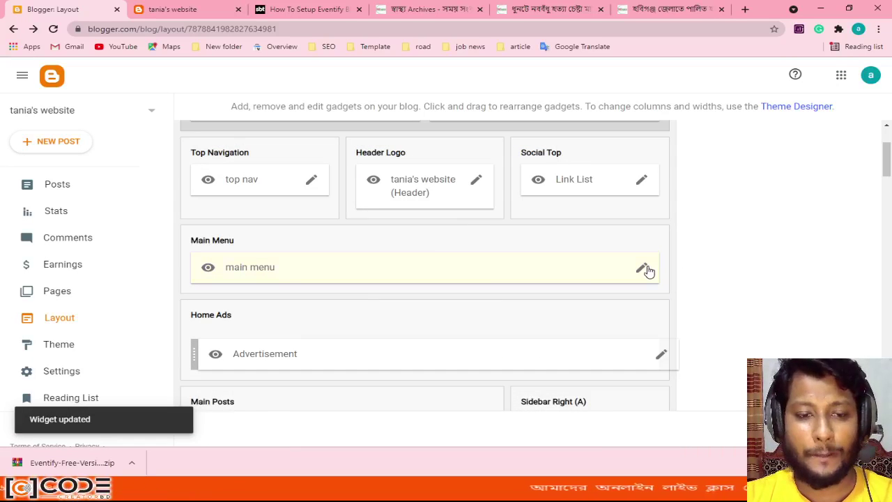
- Reopen the Main Menu link list, add a "Digital Marketing" item with the URL #, and save the widget
click(641, 269)
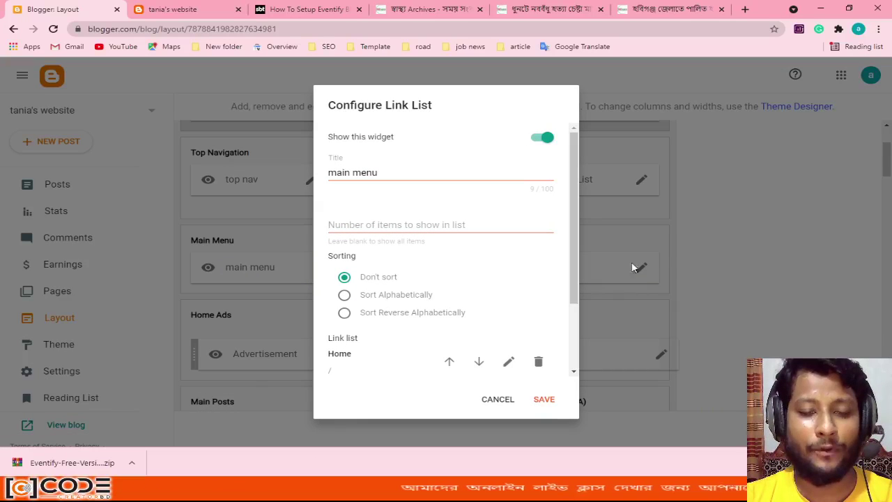
scroll(412, 304, down, 2)
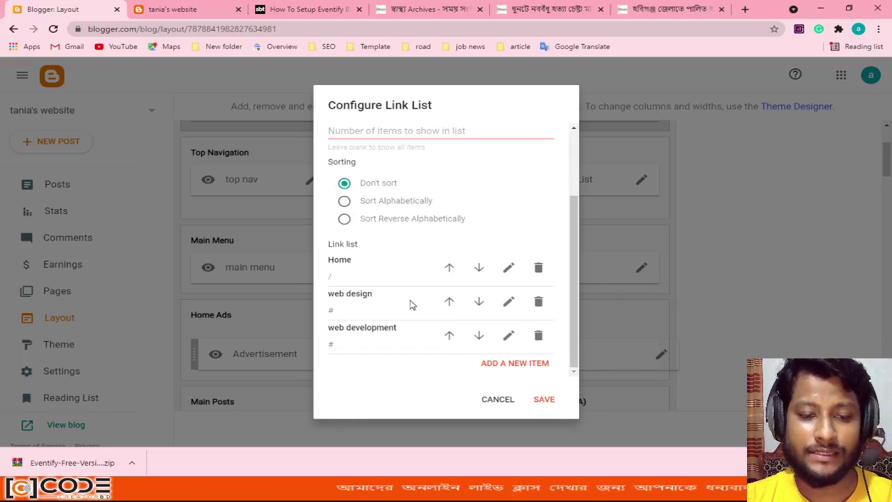
click(514, 363)
scroll(464, 351, down, 3)
scroll(404, 302, down, 1)
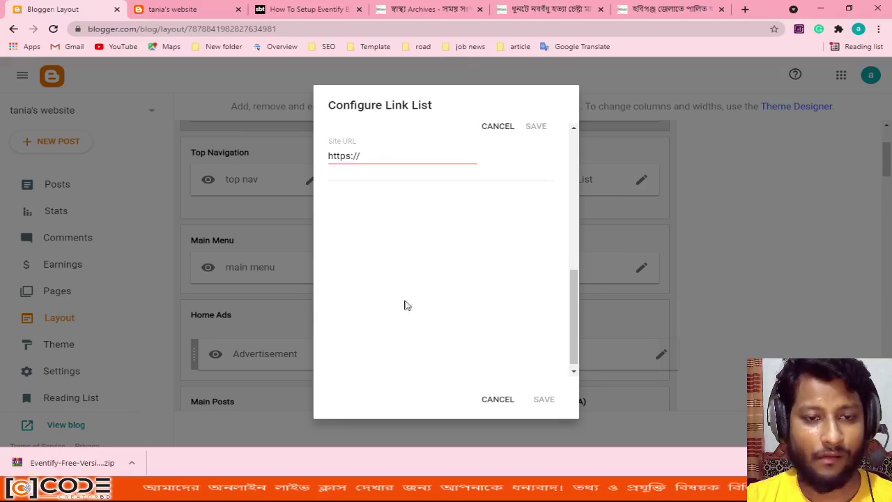
scroll(381, 293, up, 3)
click(359, 272)
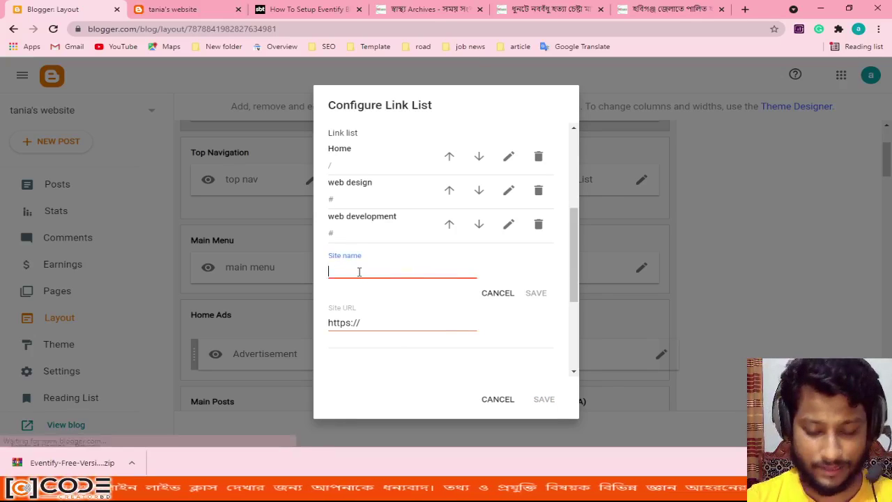
text(Digital Ma)
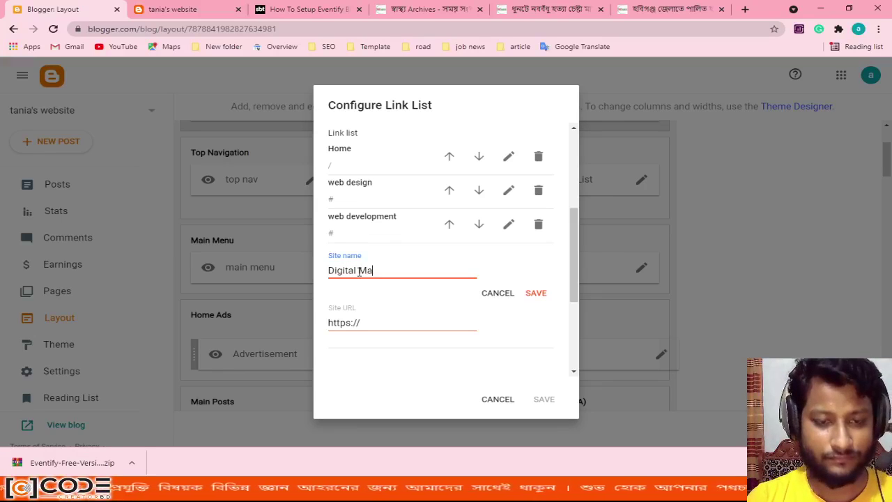
text(rketing)
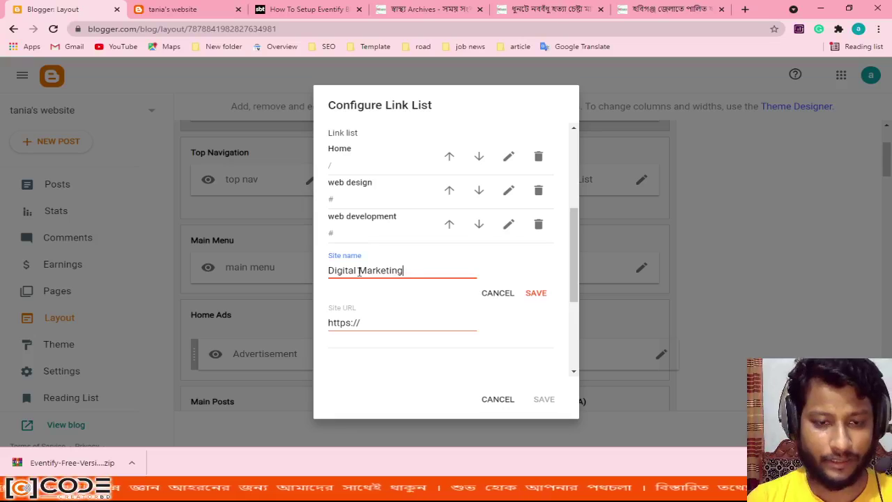
key(Tab)
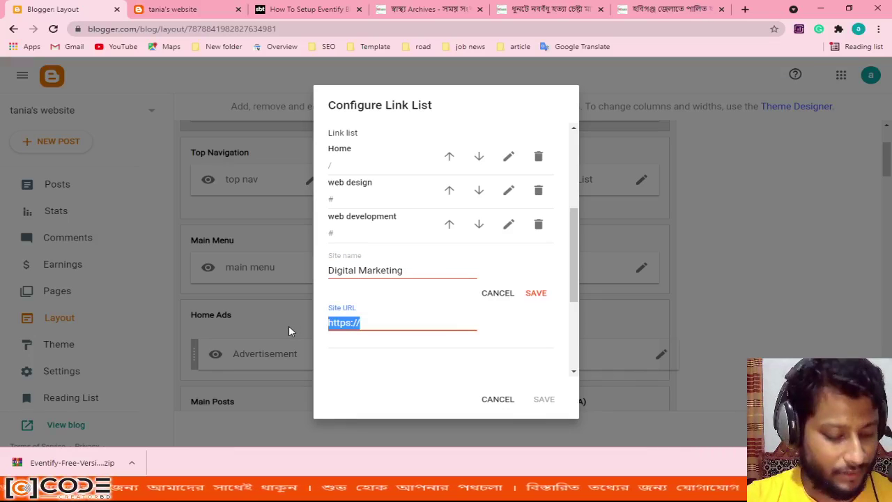
text(#)
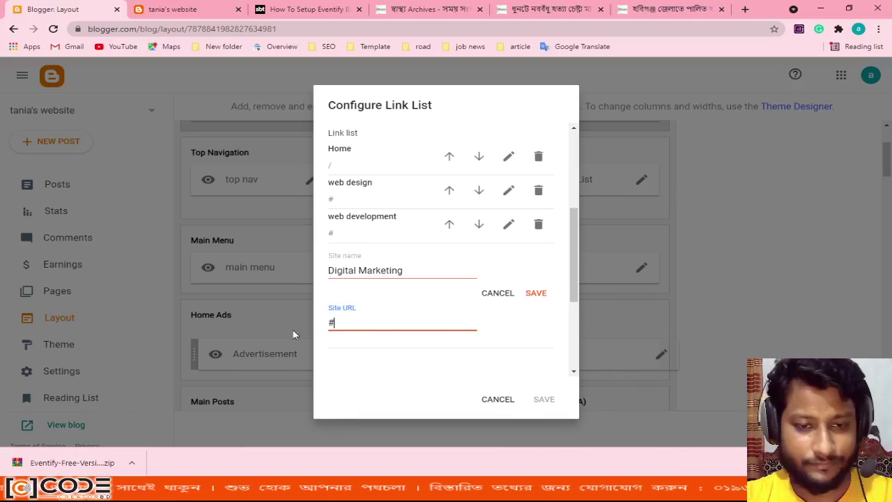
click(541, 294)
click(547, 399)
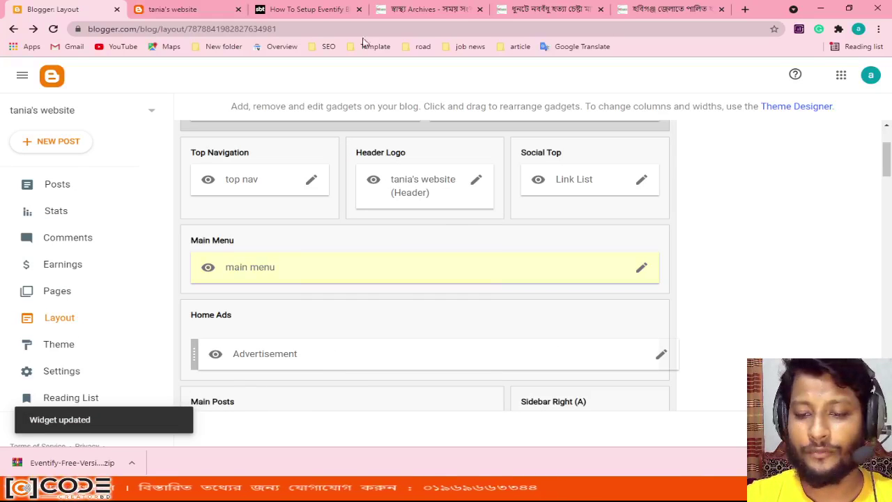
- Reload the live blog to check the Digital Marketing menu item, and return to the Blogger layout
click(170, 9)
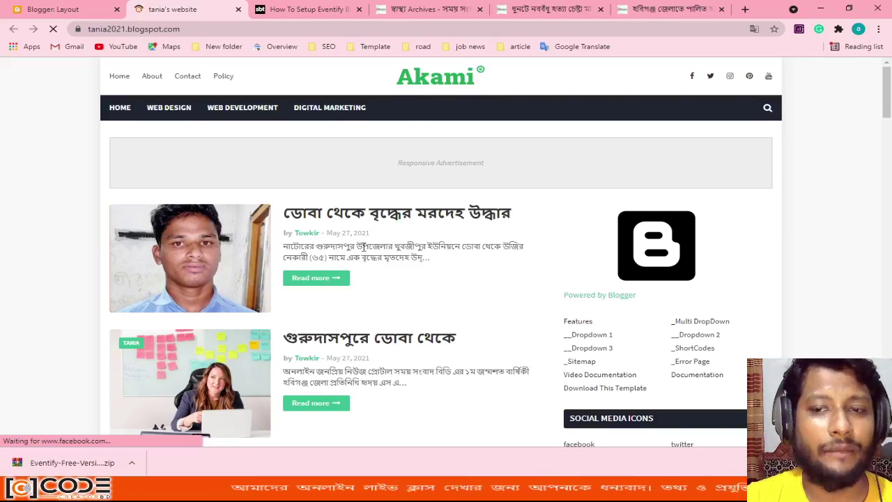
click(49, 7)
- Add a "_seo" sub-item with the URL # below Digital Marketing in the Main Menu link list and save the widget
click(642, 270)
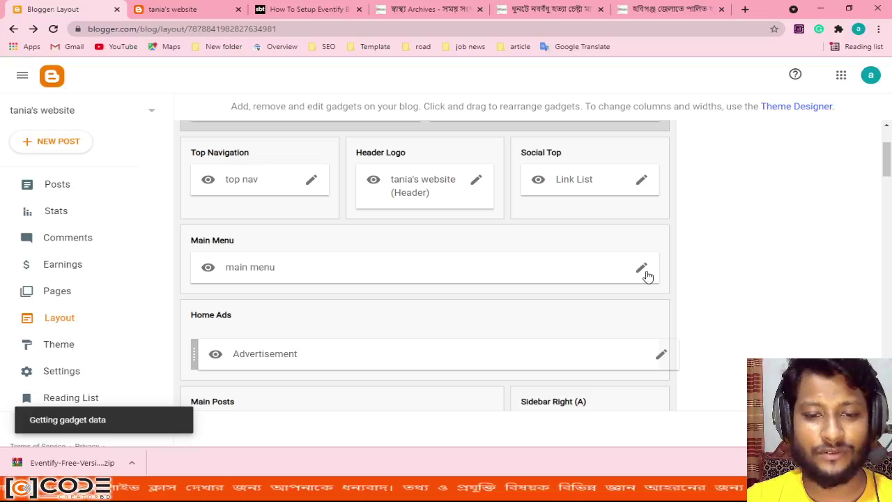
scroll(412, 334, down, 3)
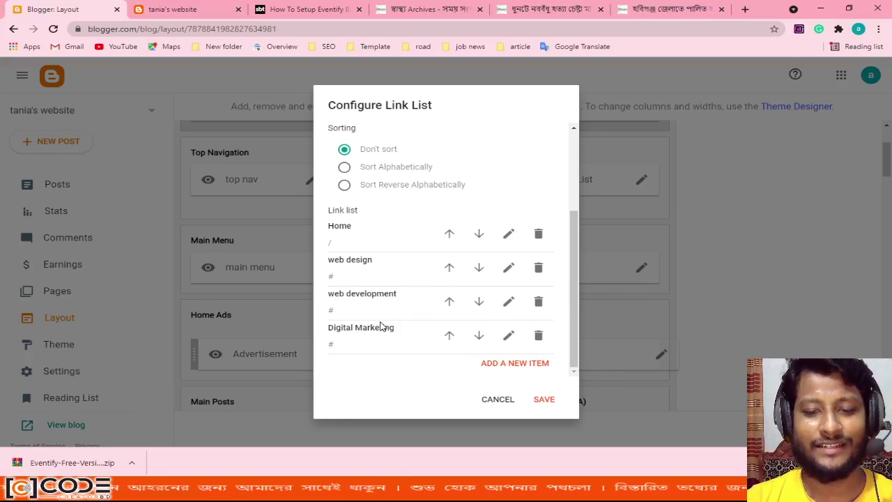
click(535, 363)
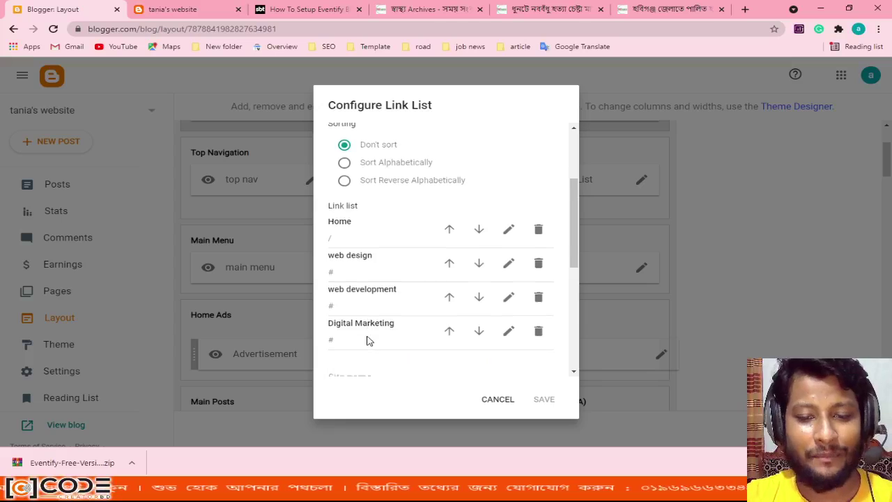
click(346, 216)
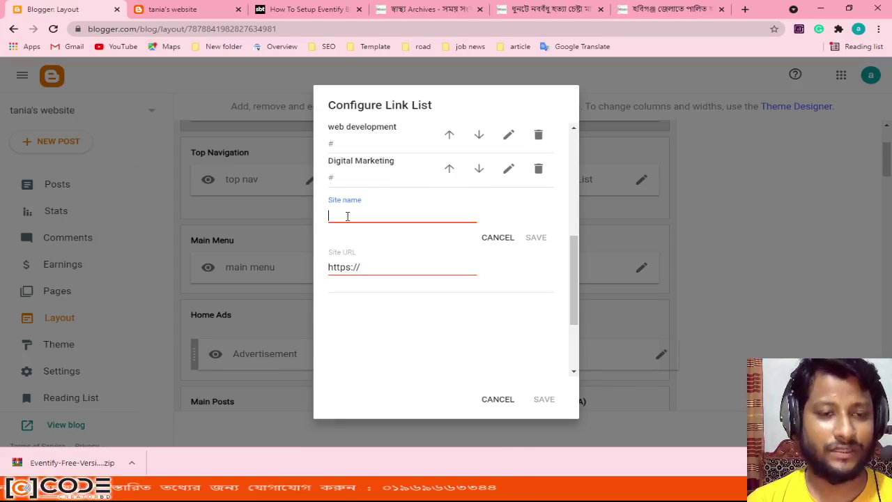
text(seo)
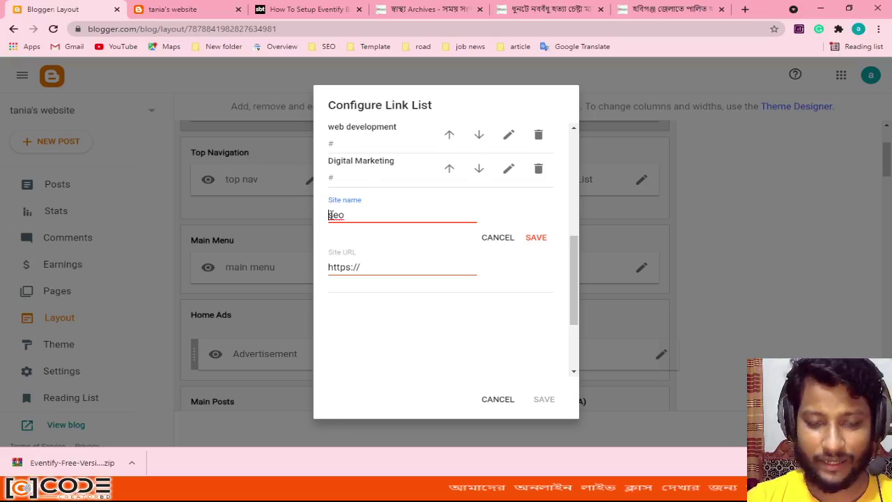
text(S)
key(Tab)
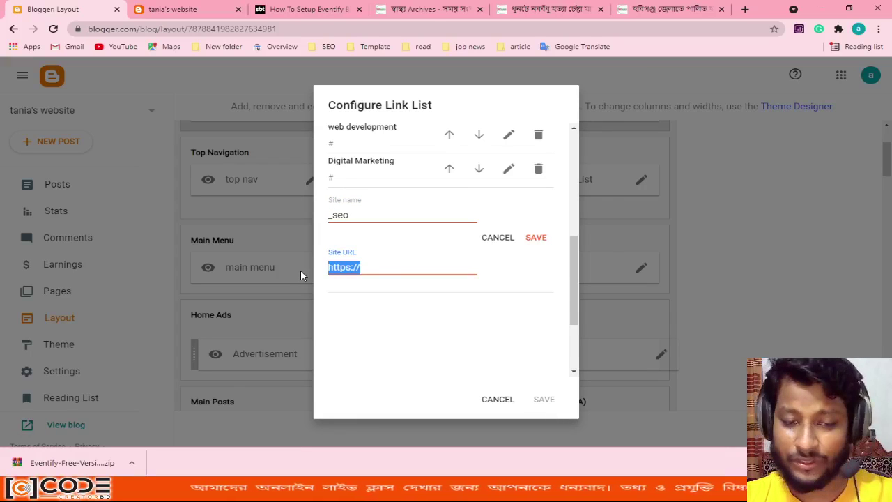
text(#)
click(537, 238)
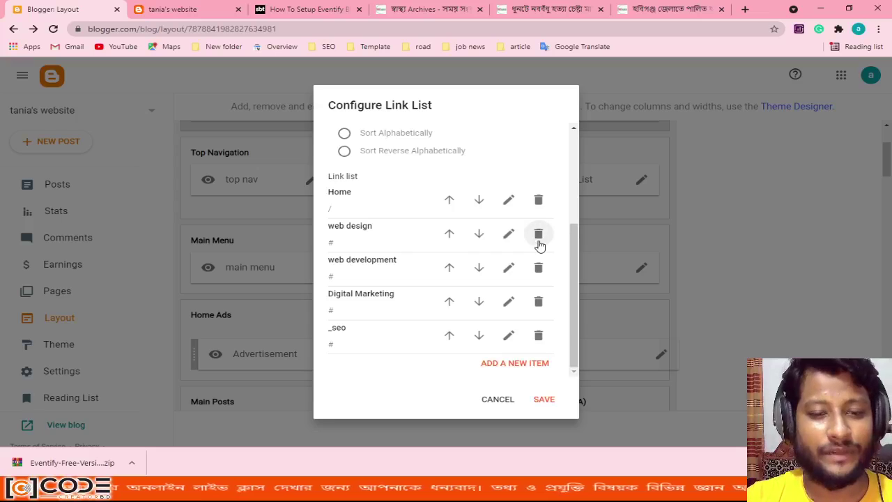
click(540, 401)
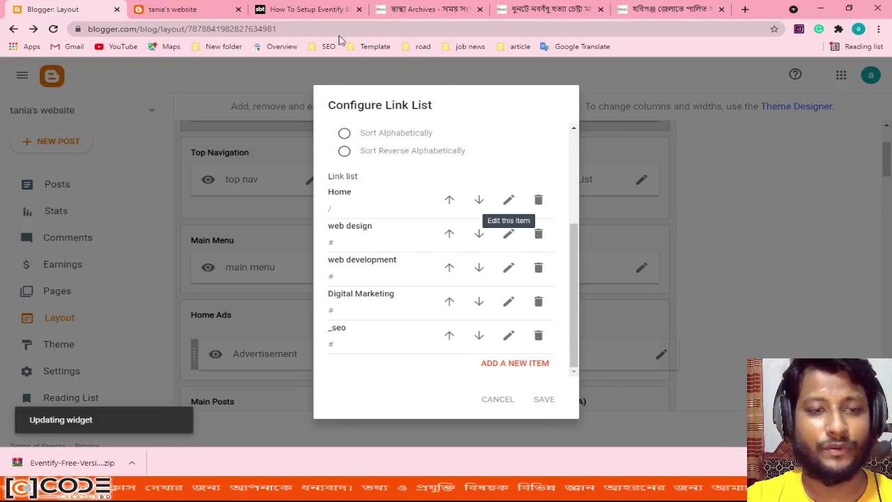
- Reload the live blog, check the dropdown under Digital Marketing, and return to the Blogger layout
click(178, 9)
click(55, 28)
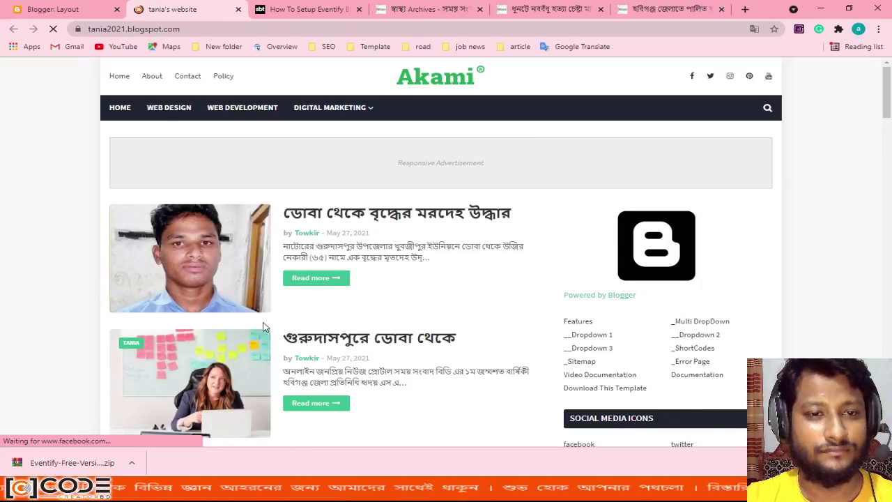
mouse_move(328, 111)
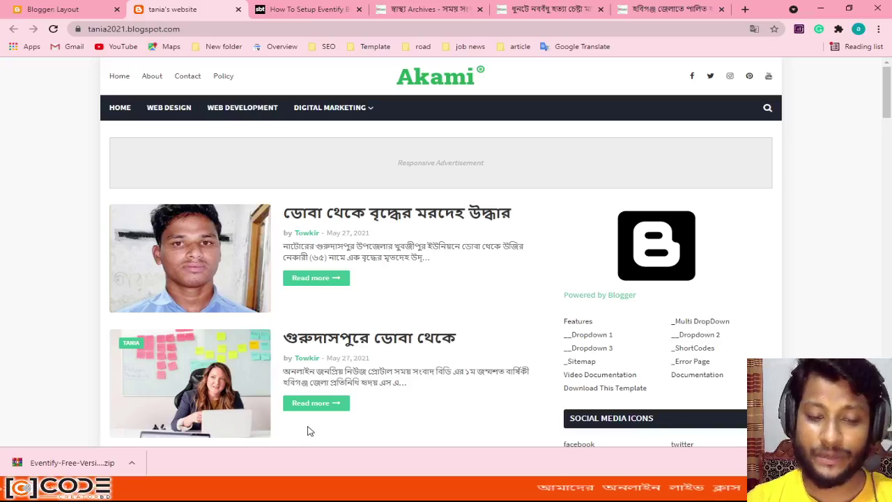
click(53, 14)
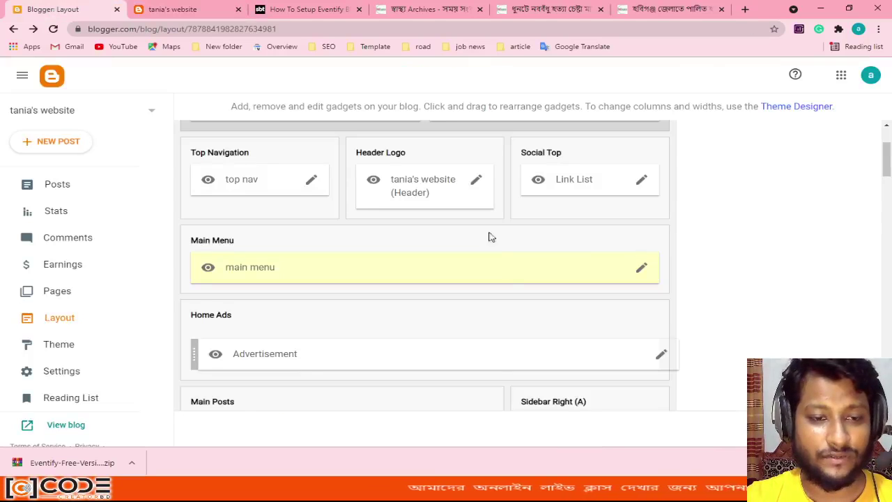
- Reopen the Main Menu link list and rename the "_seo" item as "_SEO"
click(641, 267)
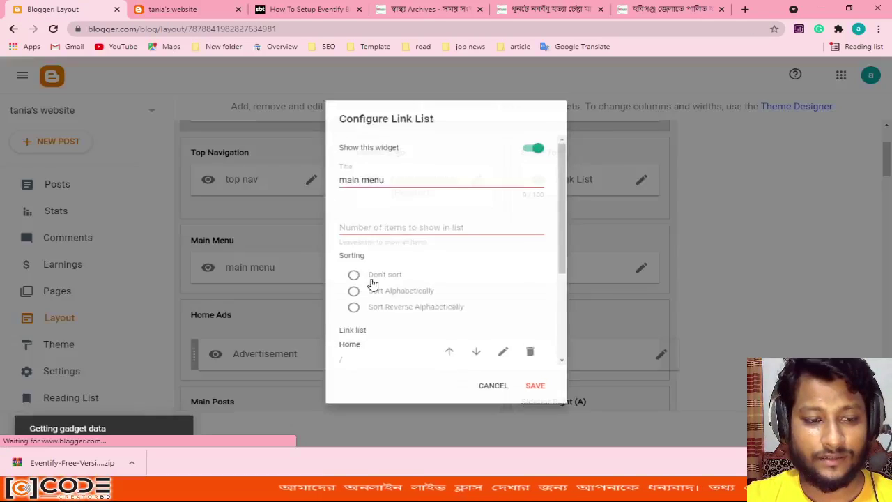
scroll(376, 284, down, 3)
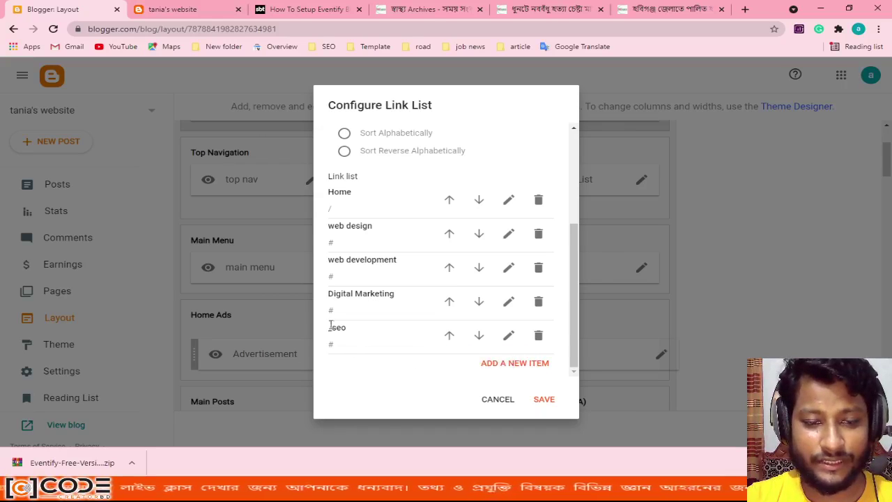
click(509, 336)
drag(359, 346, 336, 349)
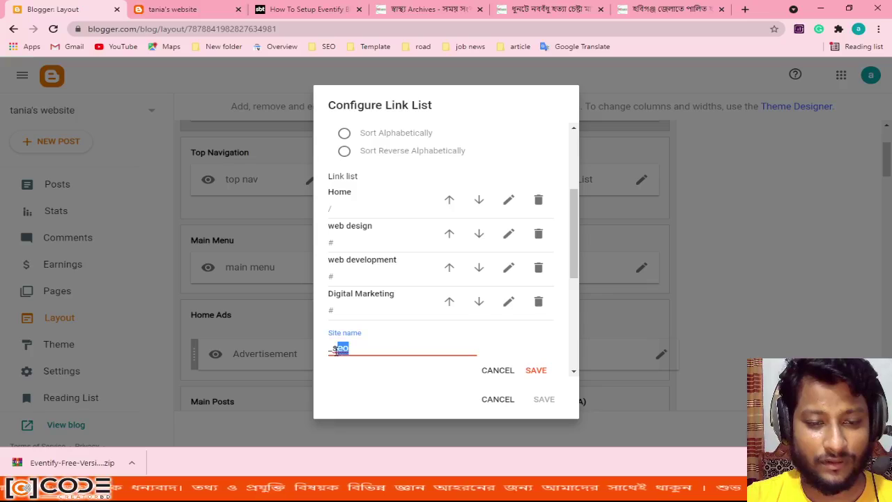
text(SEO)
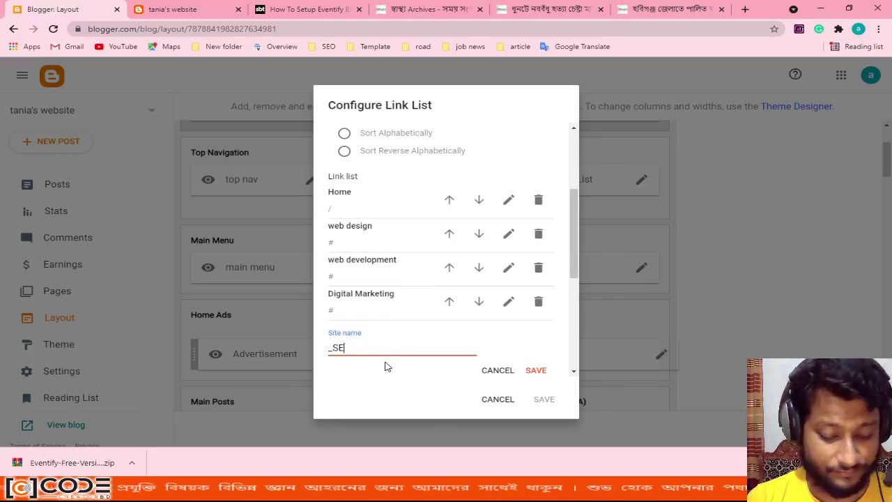
click(536, 370)
- Add a second-level item named "__On Page Seo" with the URL # to the main menu's link list
click(527, 366)
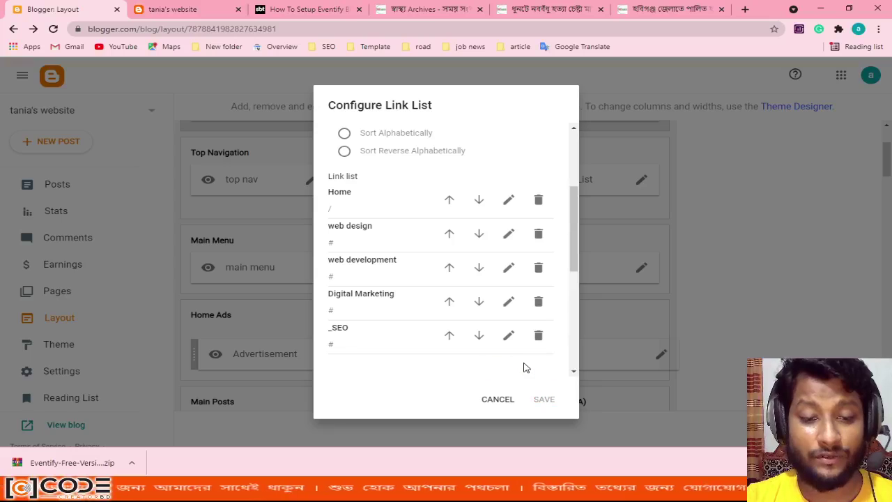
click(363, 217)
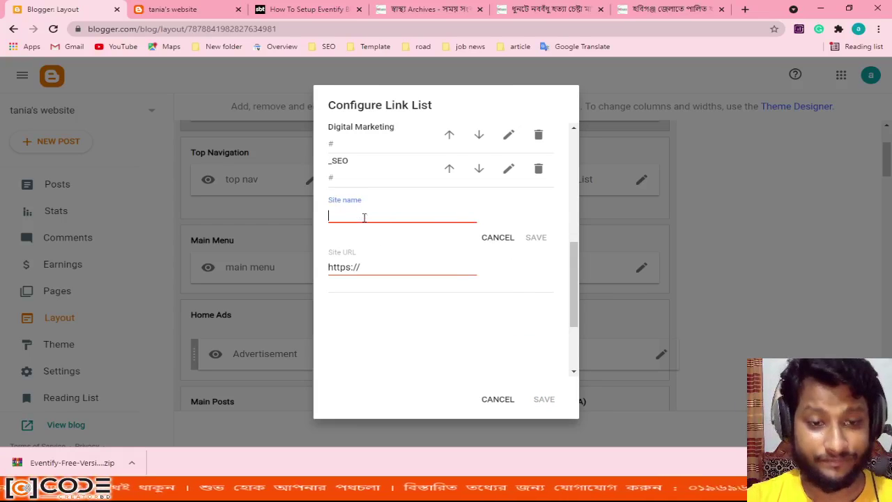
text(On Page Seo)
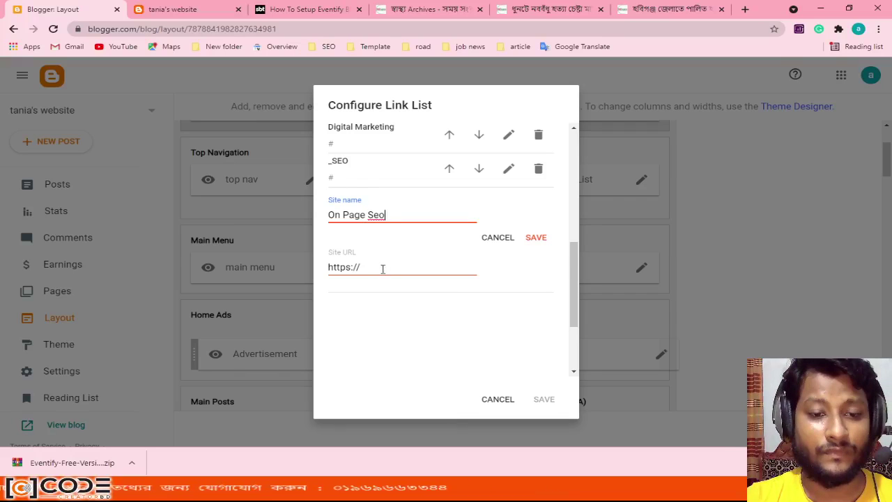
drag(376, 269, 322, 278)
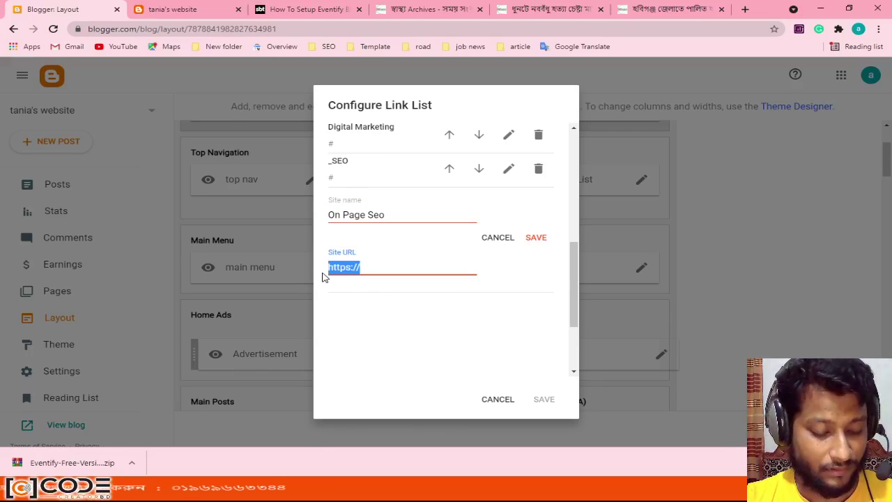
text(#)
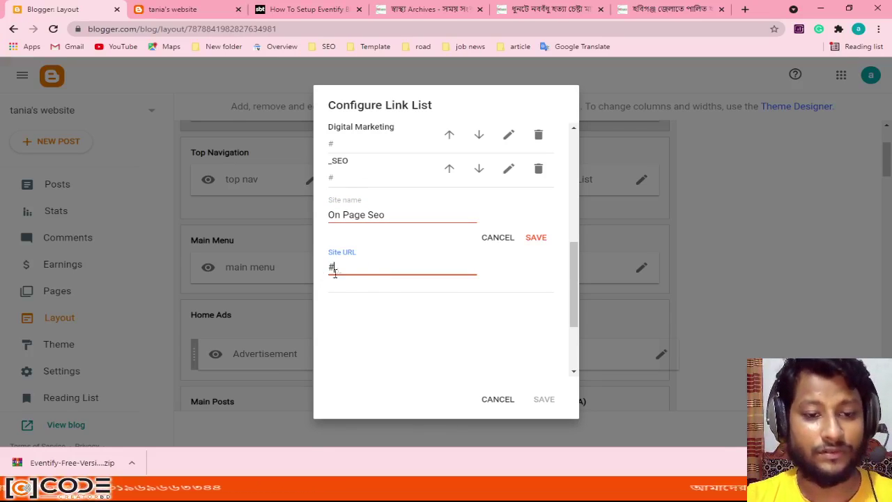
click(330, 214)
text(__)
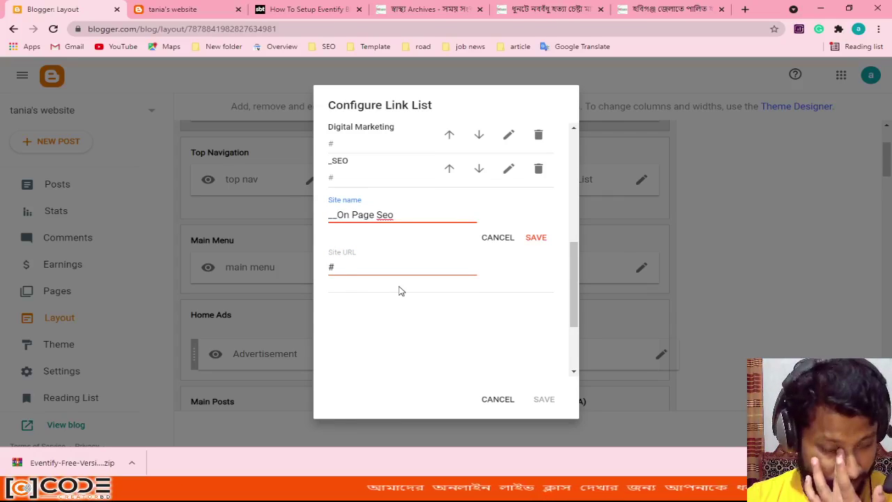
click(535, 238)
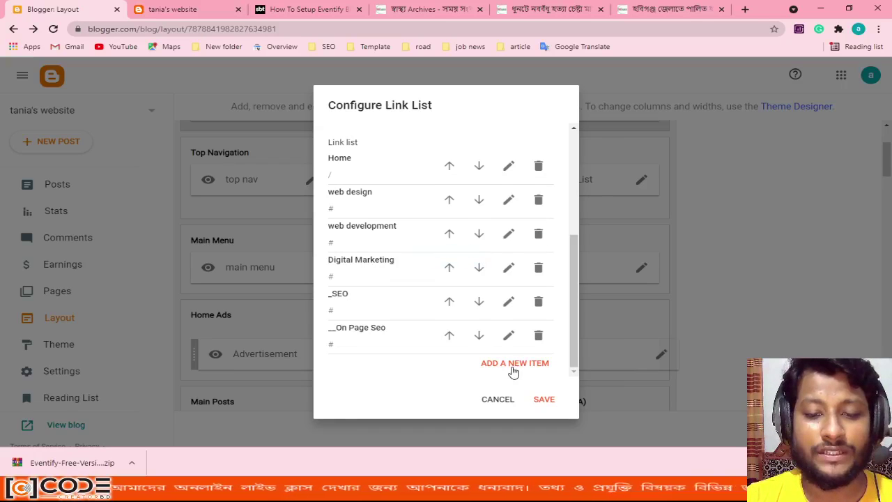
- Add a second-level item named "__Off Page Seo" with the URL # to the main menu's link list and save the widget
click(513, 365)
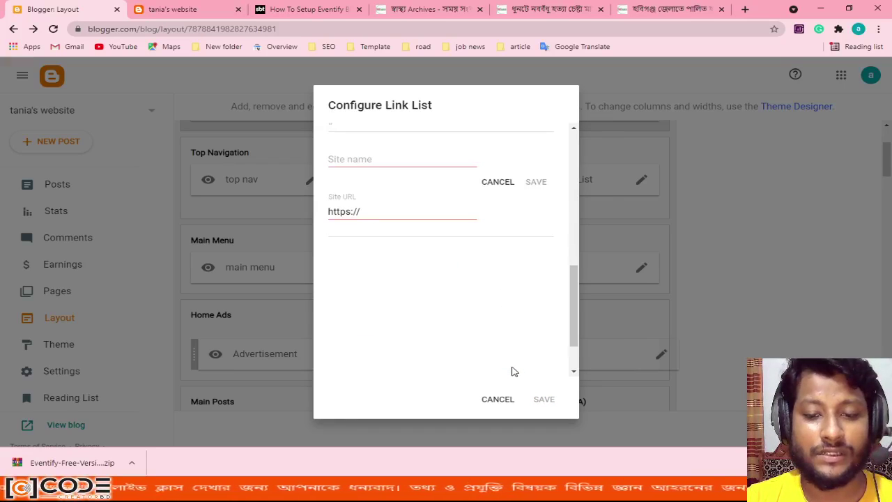
click(365, 160)
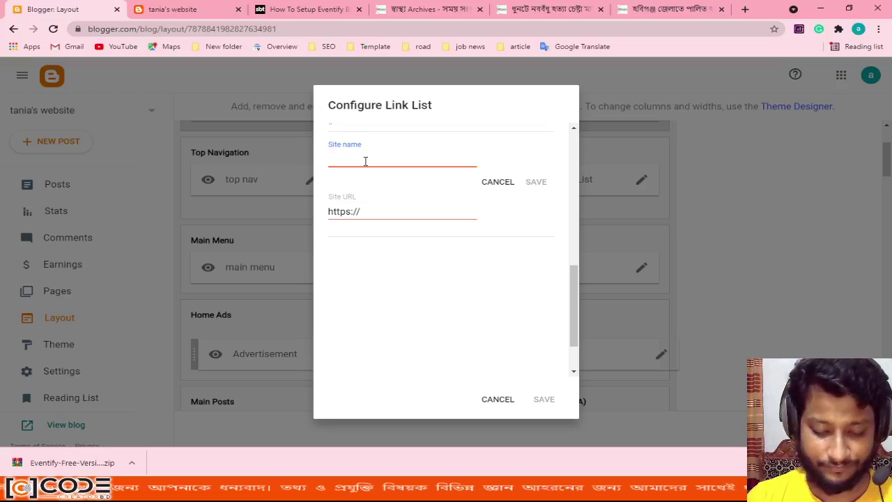
text(Off Page Seo)
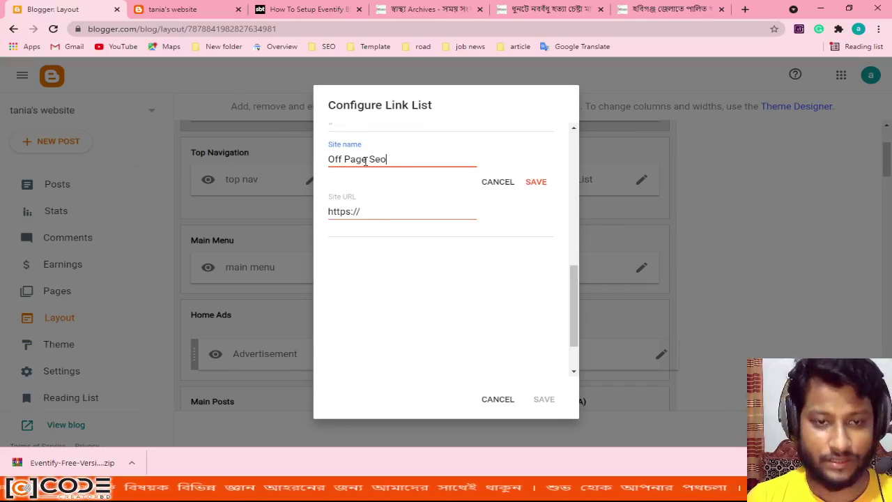
drag(371, 215, 308, 218)
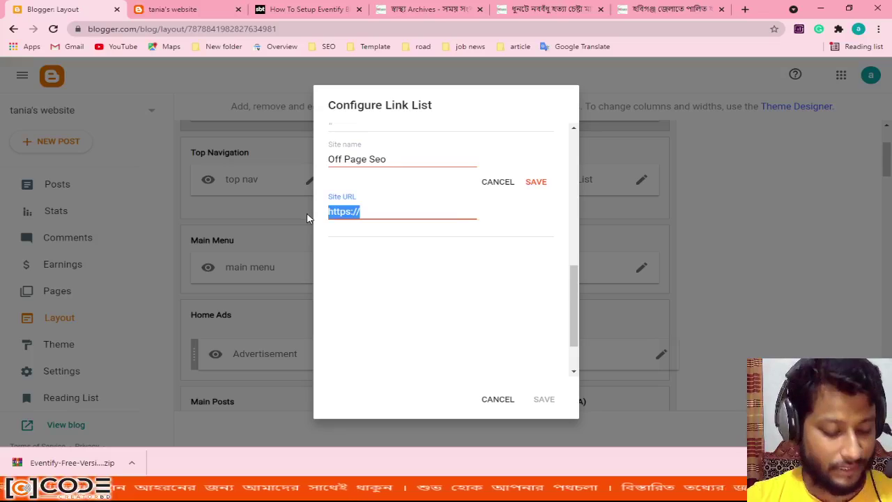
text(#)
click(330, 159)
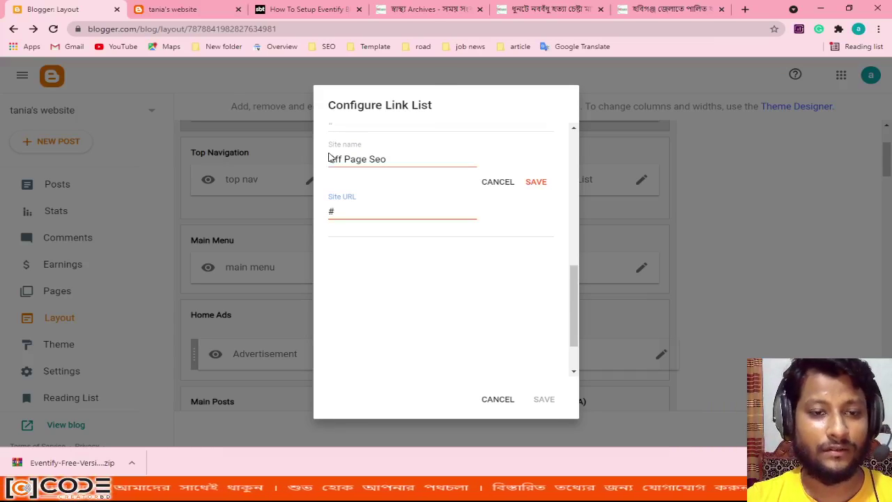
text(1)
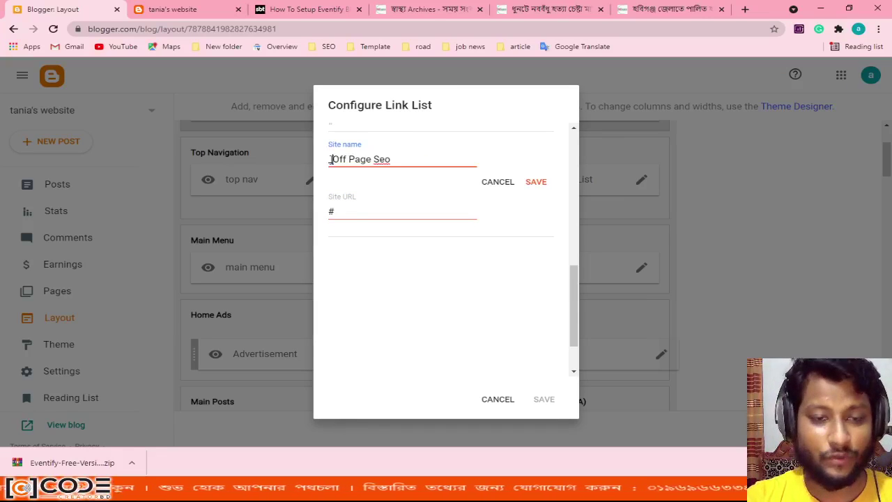
click(536, 182)
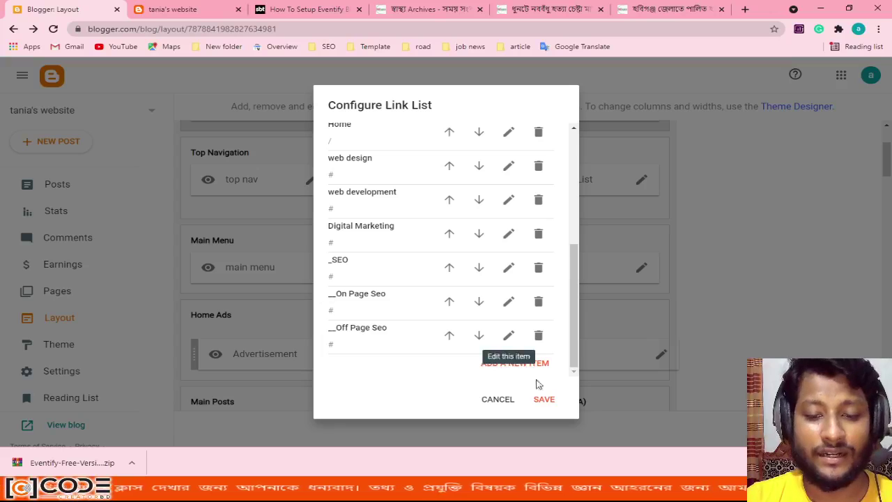
click(544, 401)
- Reload the live blog, check the nested SEO dropdown under Digital Marketing, and return to the Blogger layout's Theme Options area
click(183, 9)
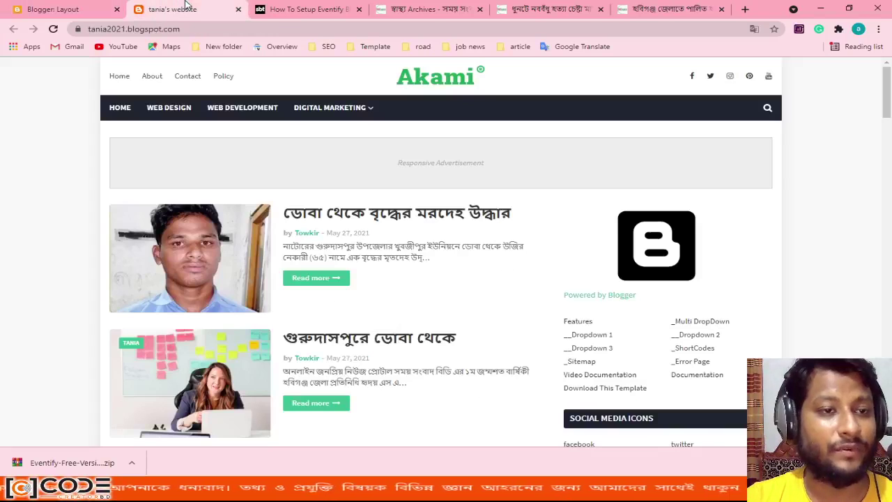
key(F5)
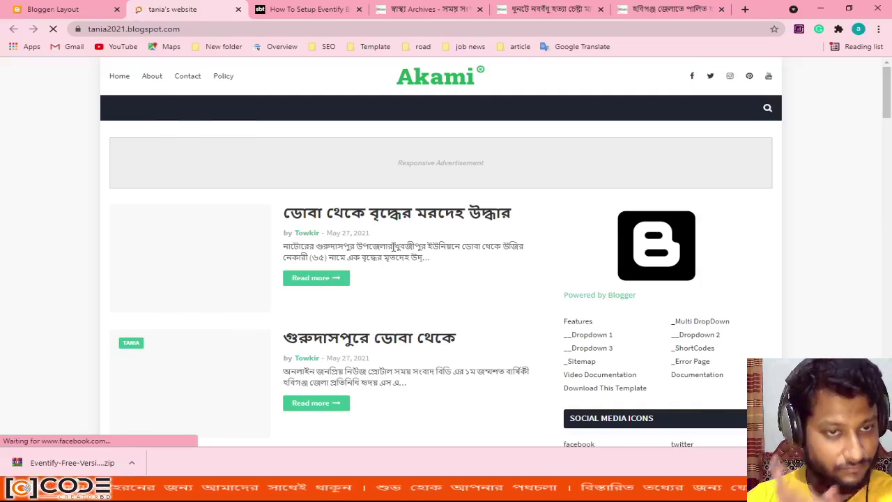
mouse_move(330, 111)
mouse_move(338, 133)
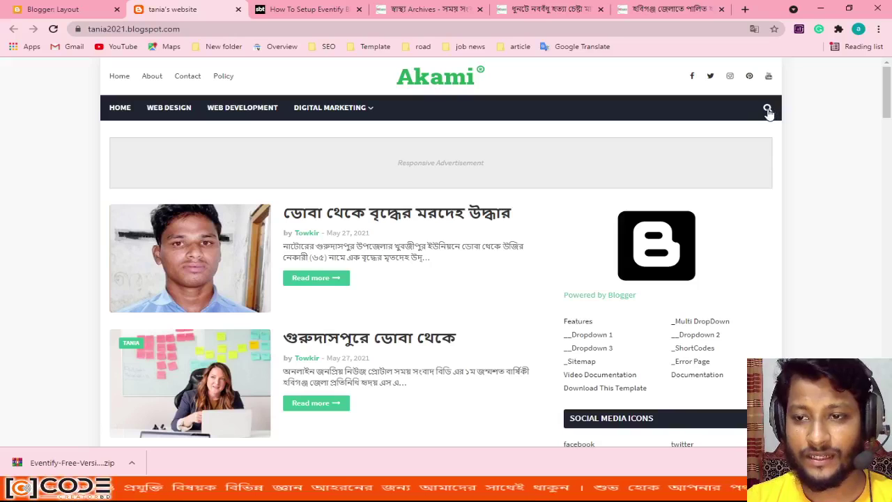
click(53, 10)
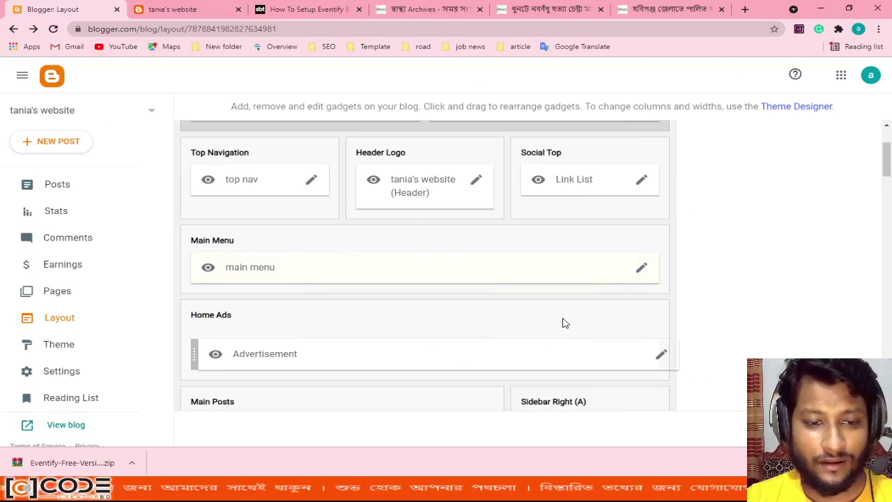
scroll(560, 321, up, 2)
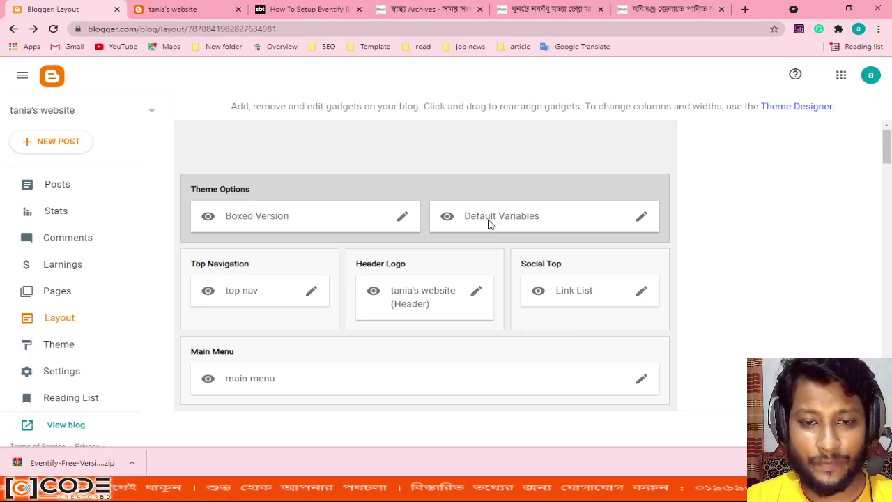
- Review the link list of the Default Variables widget in Theme Options and save it without changes
click(642, 217)
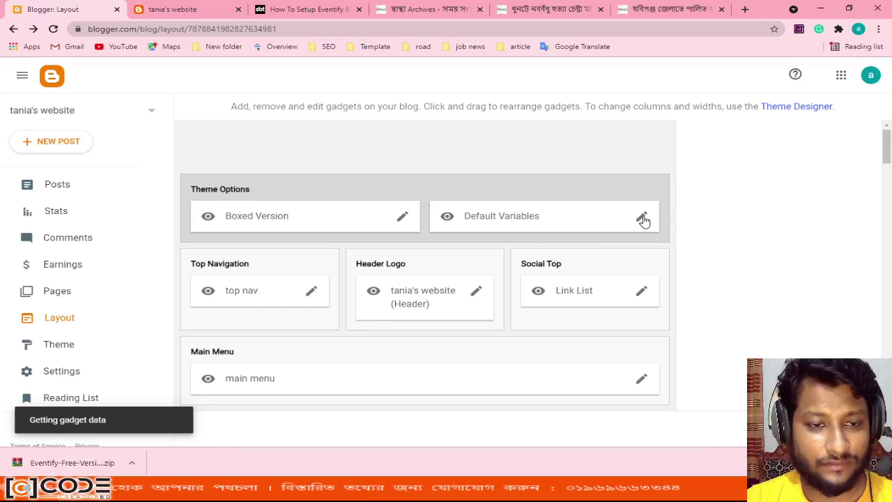
scroll(476, 303, down, 4)
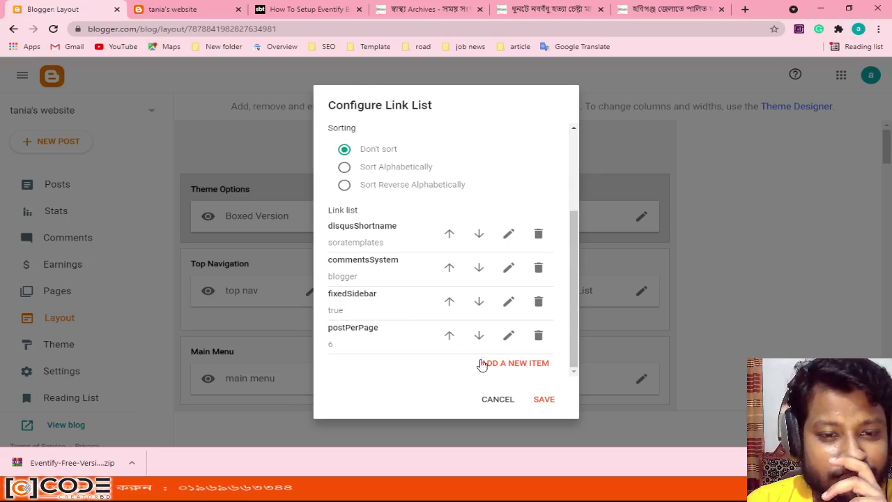
scroll(460, 362, up, 3)
scroll(410, 285, down, 3)
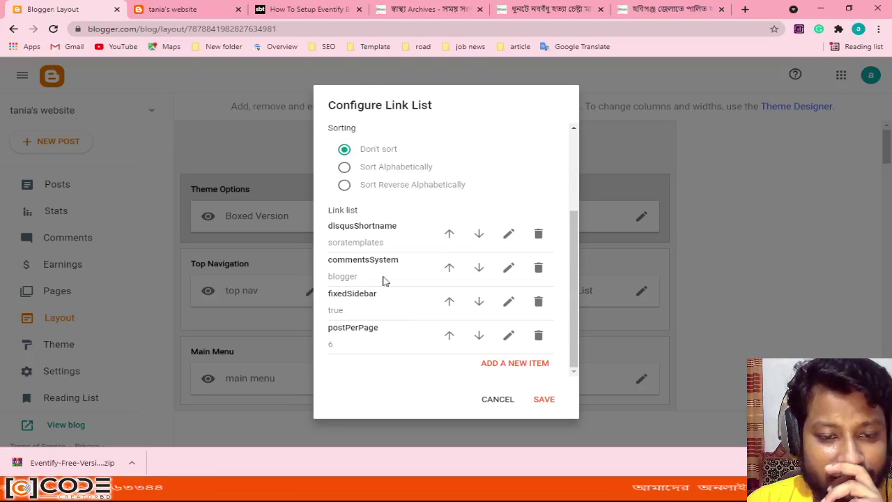
click(546, 399)
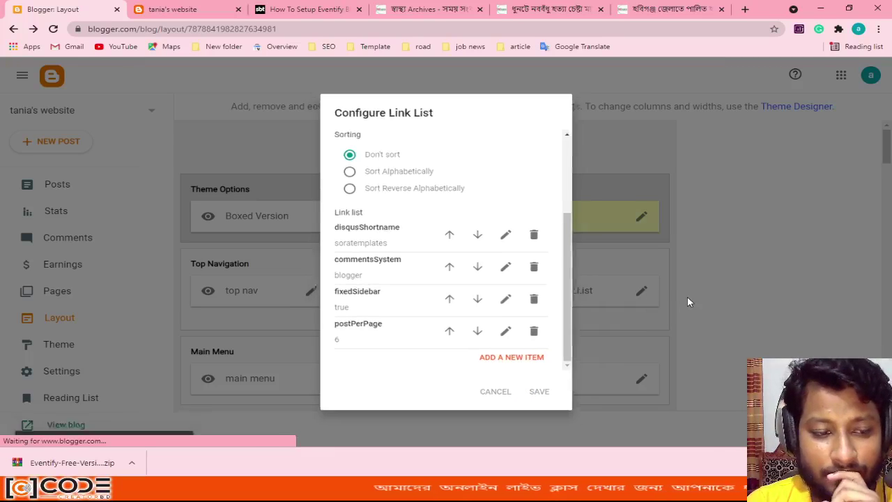
- Turn off visibility of the Search This Blog gadget in the right sidebar and save the widget
scroll(523, 317, down, 3)
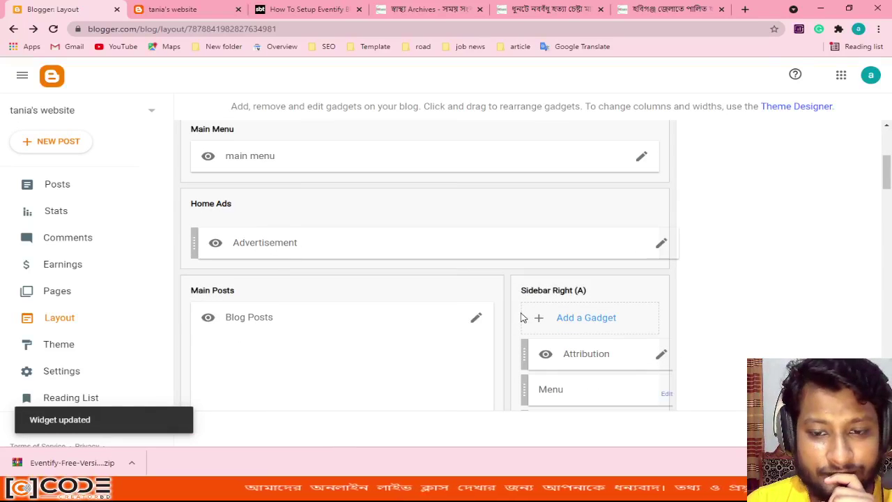
scroll(575, 322, down, 3)
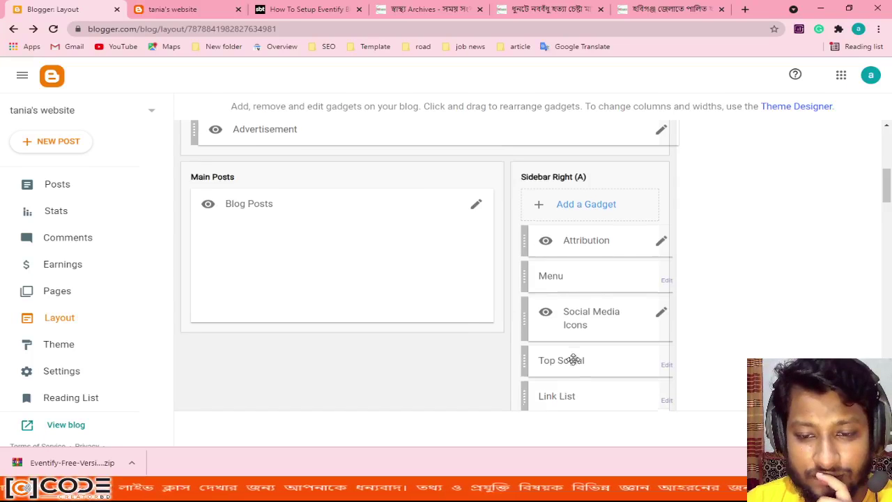
scroll(572, 359, down, 3)
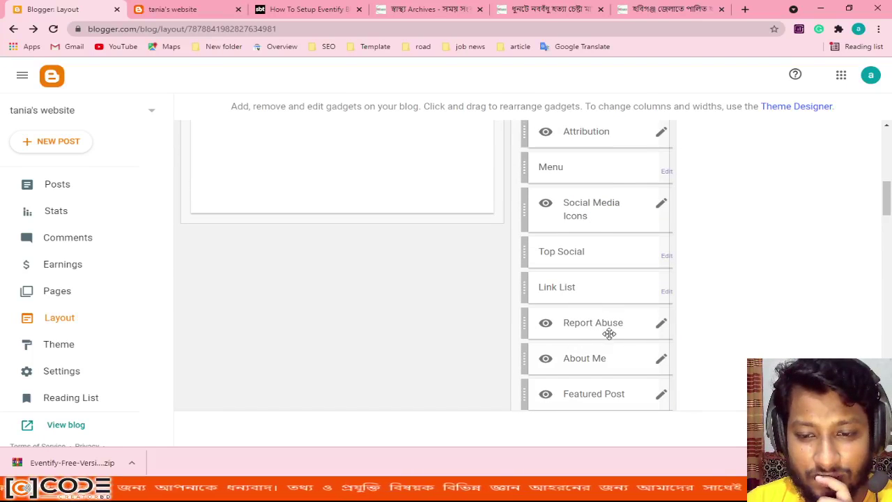
scroll(608, 333, down, 6)
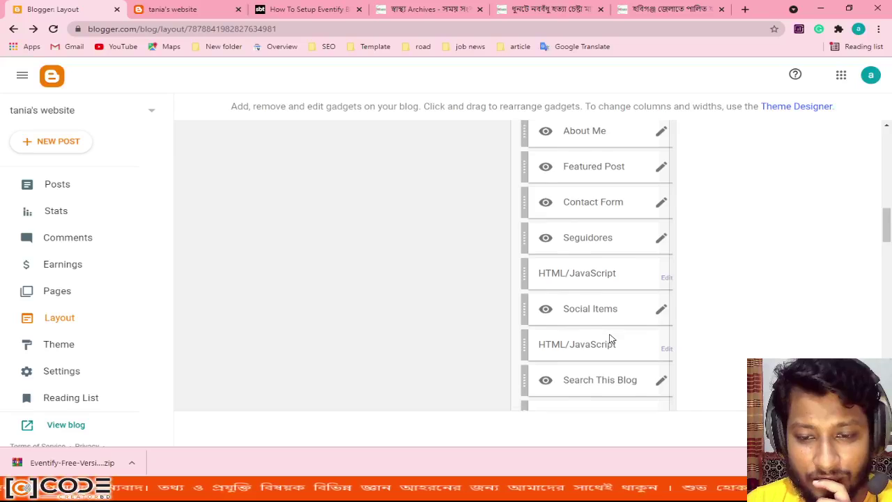
scroll(609, 338, down, 3)
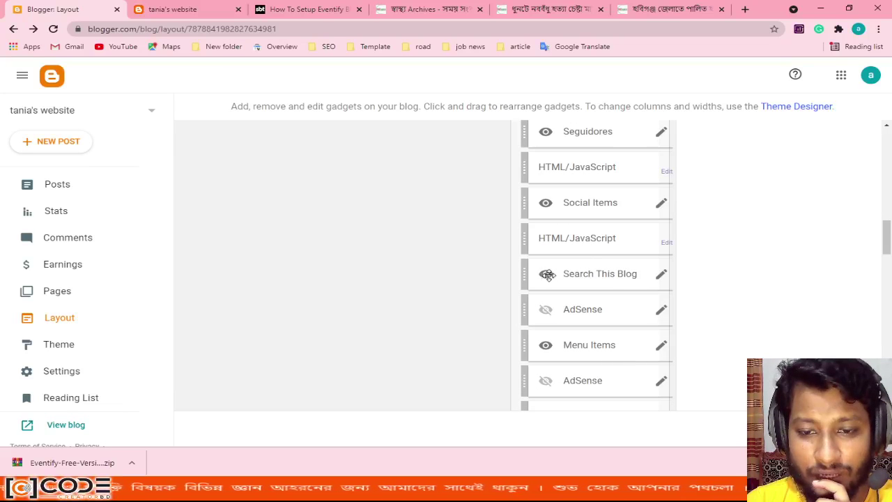
click(660, 276)
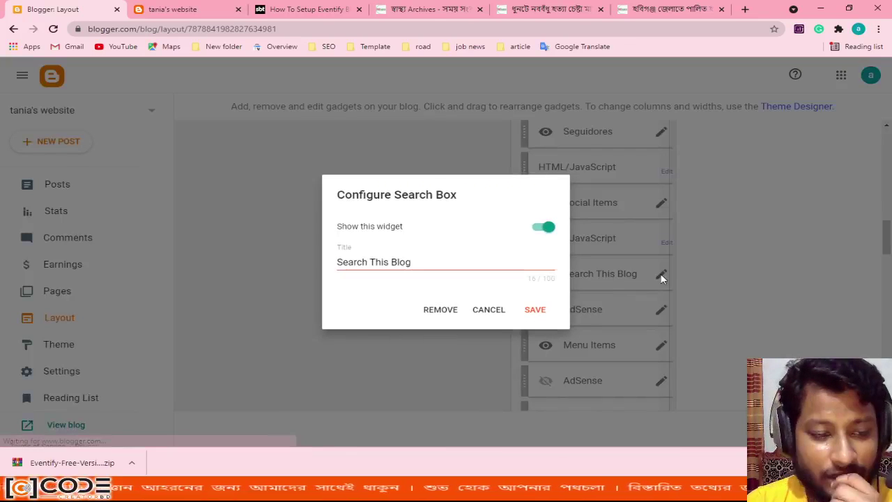
click(538, 230)
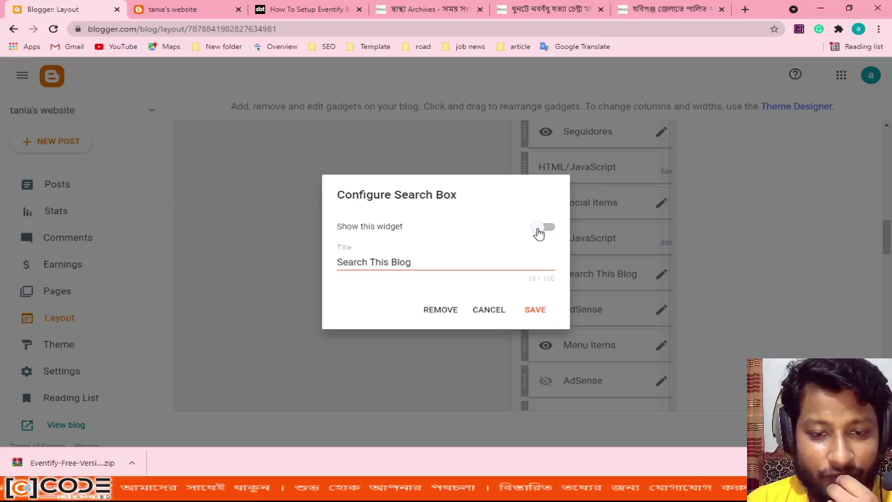
click(533, 310)
- Reload the live blog and check whether the search icon still appears in the main menu bar
click(178, 9)
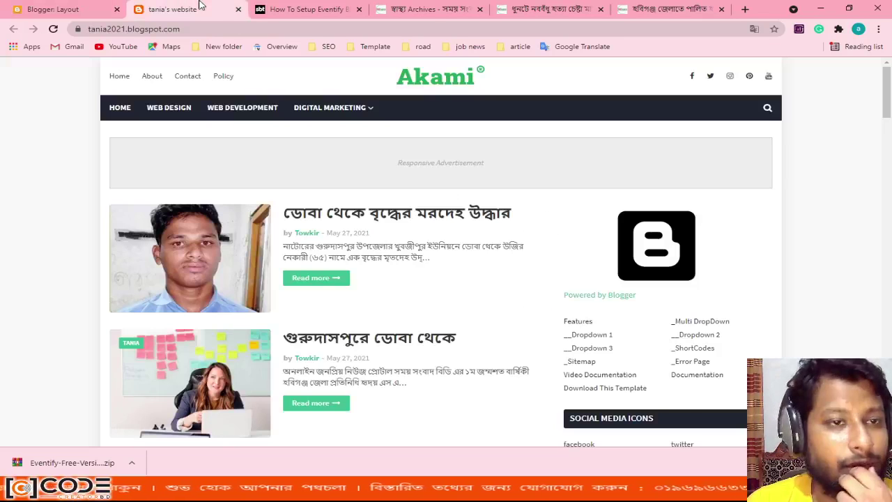
click(54, 29)
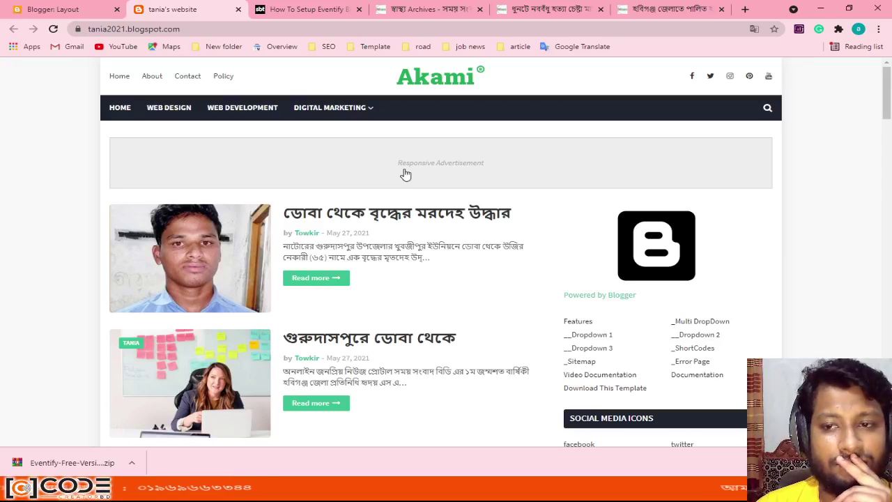
key(F5)
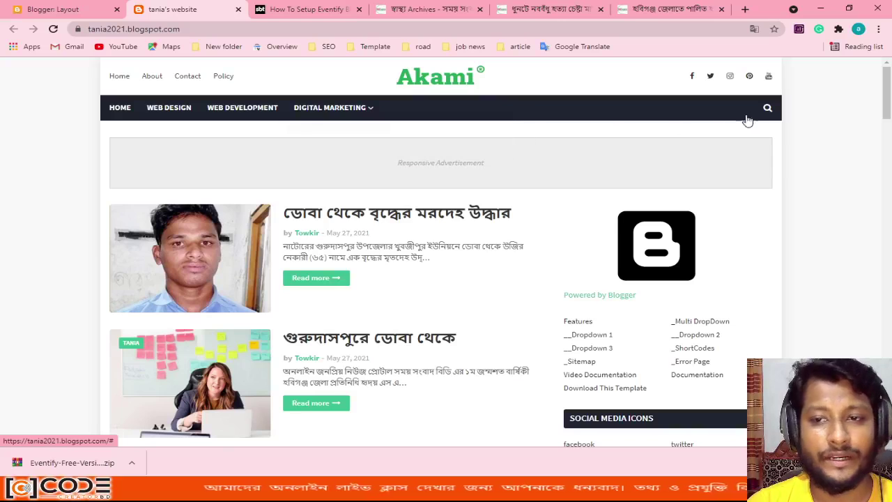
scroll(739, 223, down, 1)
scroll(738, 223, down, 5)
scroll(703, 260, up, 6)
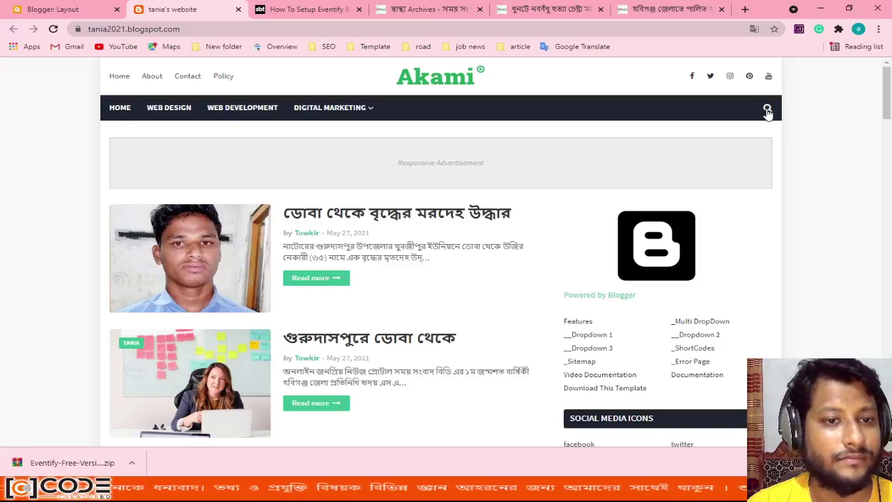
- Return to the Blogger layout, turn visibility of the Search This Blog gadget back on and save the widget
click(88, 6)
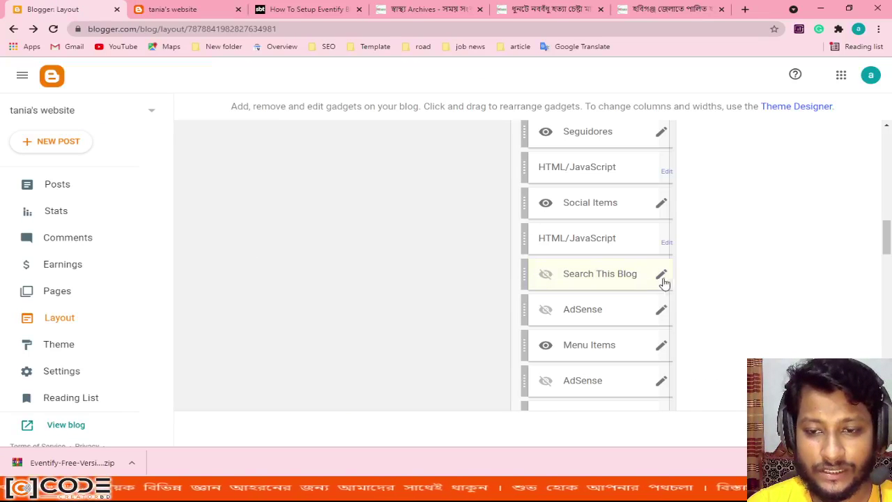
click(660, 275)
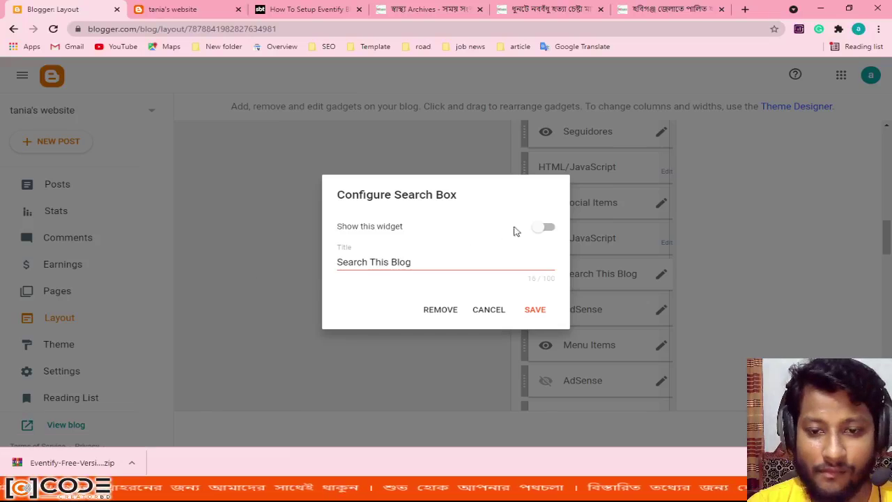
click(544, 228)
click(535, 309)
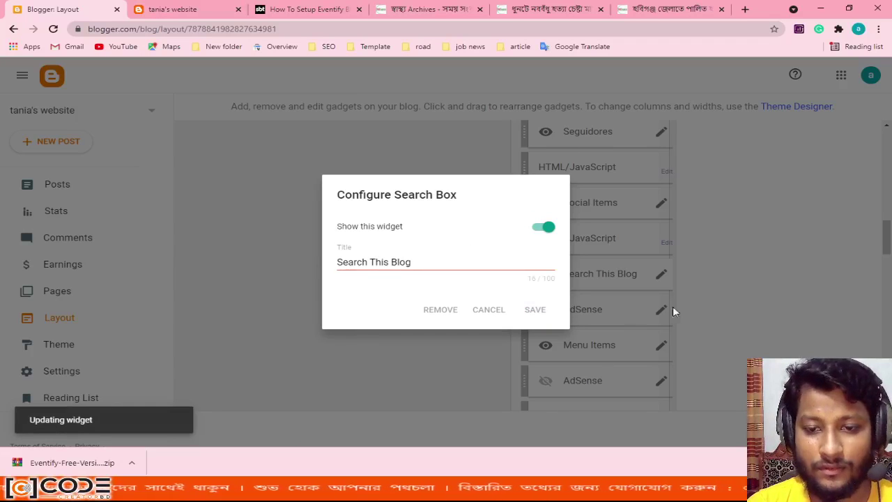
- Look through the Main Menu widget's settings and link list for a search option, saving it without changes
scroll(408, 311, up, 10)
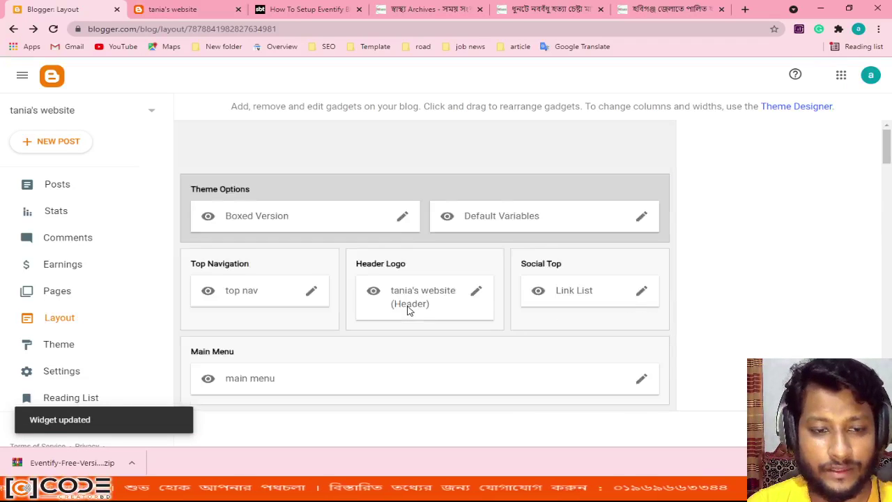
scroll(418, 307, down, 4)
scroll(275, 251, up, 2)
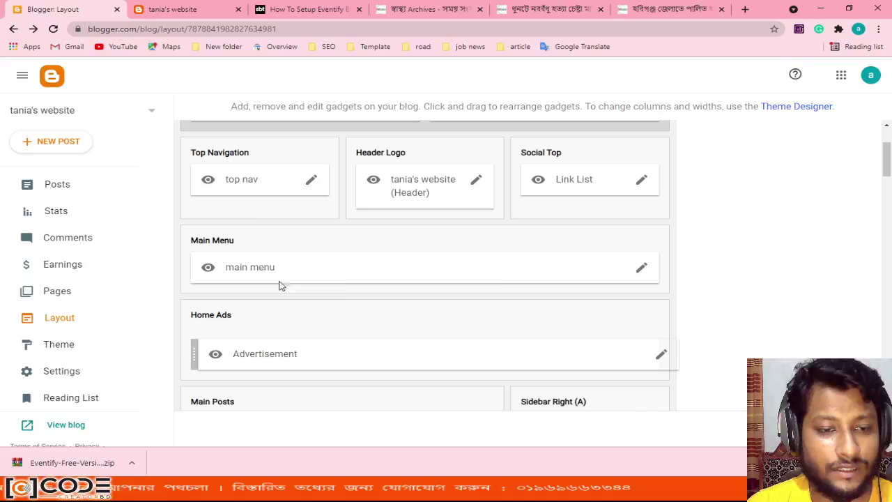
click(642, 269)
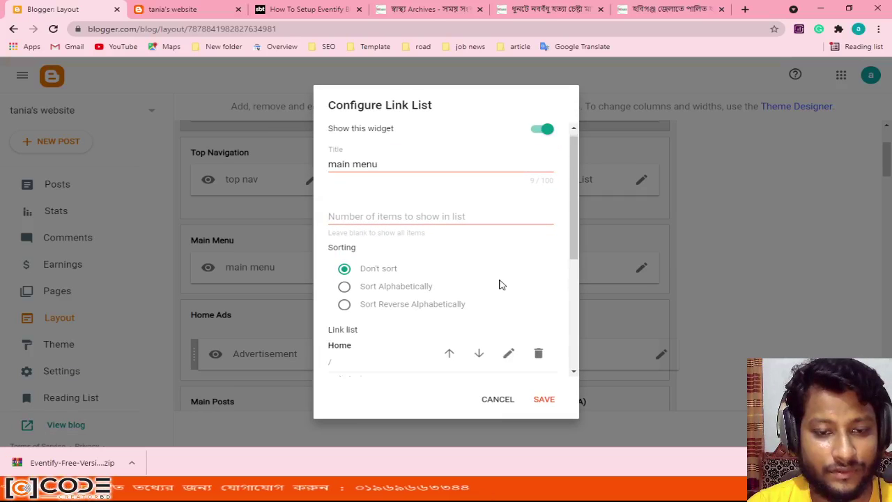
scroll(498, 282, down, 5)
scroll(499, 282, up, 5)
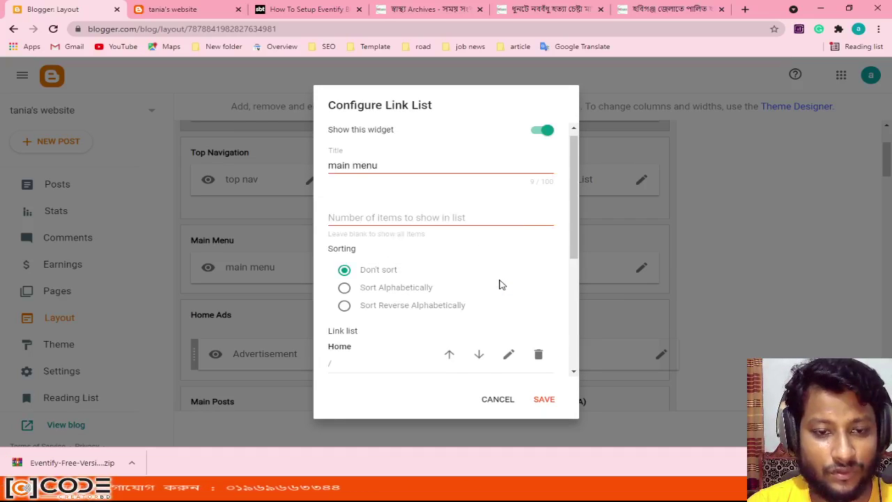
scroll(466, 290, up, 1)
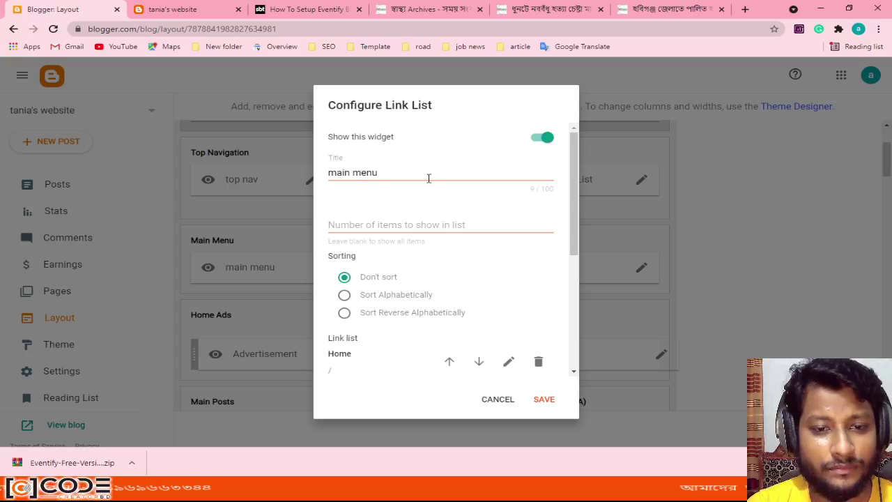
scroll(420, 243, down, 5)
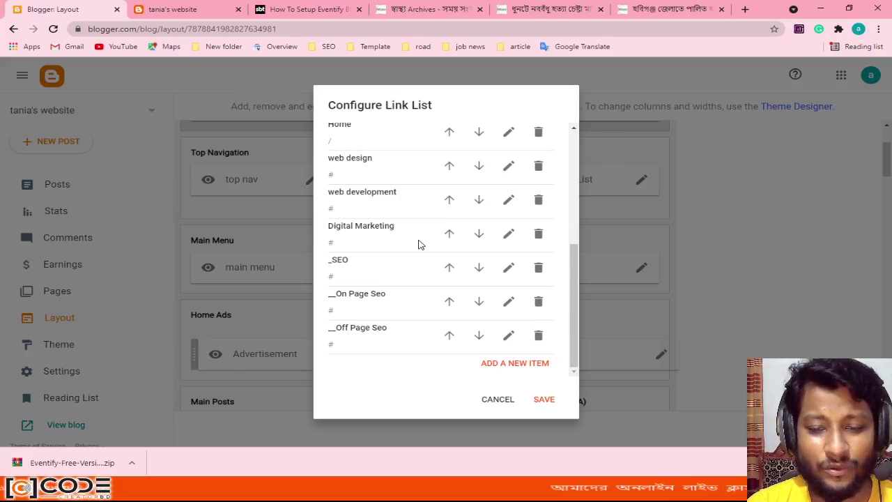
click(544, 400)
- Inspect the menu bar's search icon on the live blog in desktop view and expand its show-search span
click(162, 8)
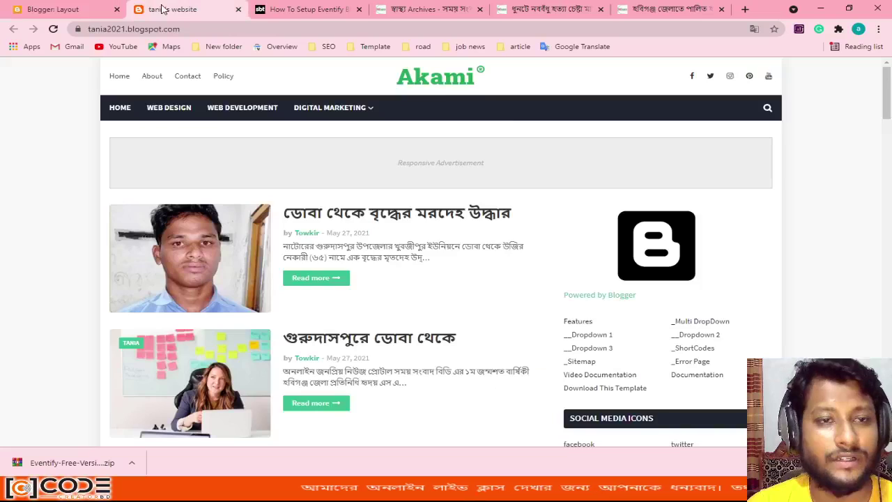
right_click(771, 111)
click(755, 258)
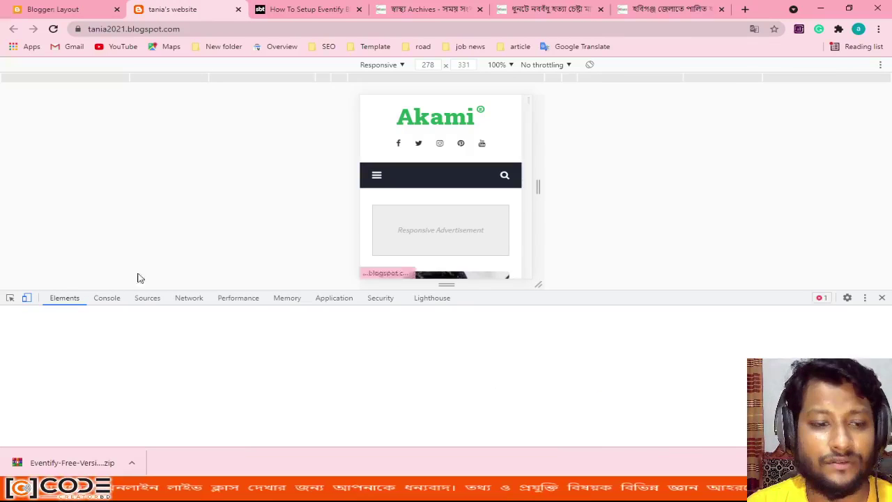
click(27, 297)
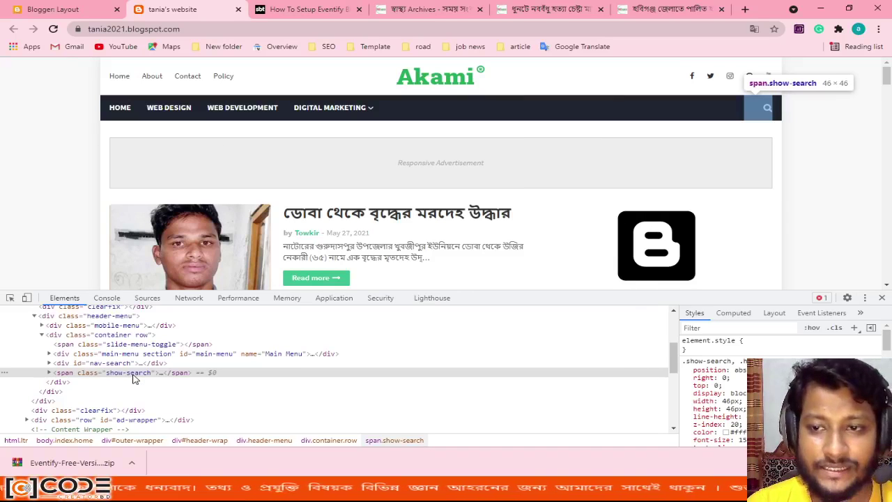
click(48, 373)
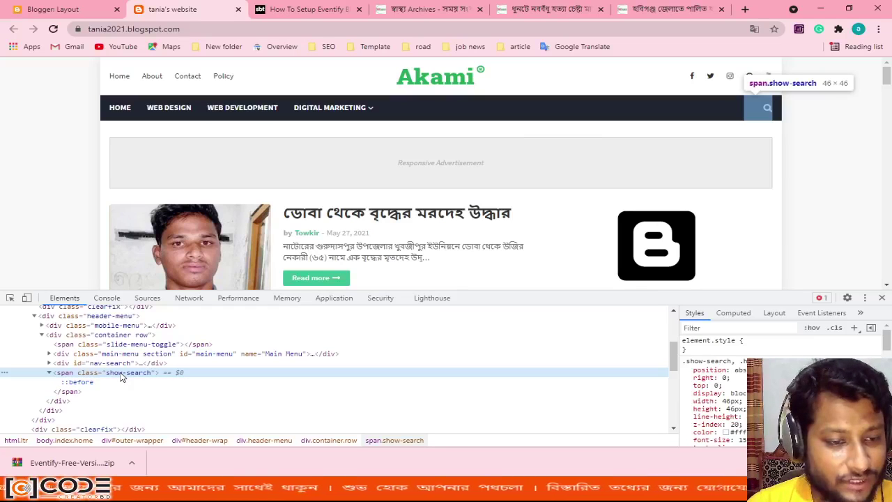
- Add display: none to the show-search span's element style and check the menu bar on the page
click(712, 349)
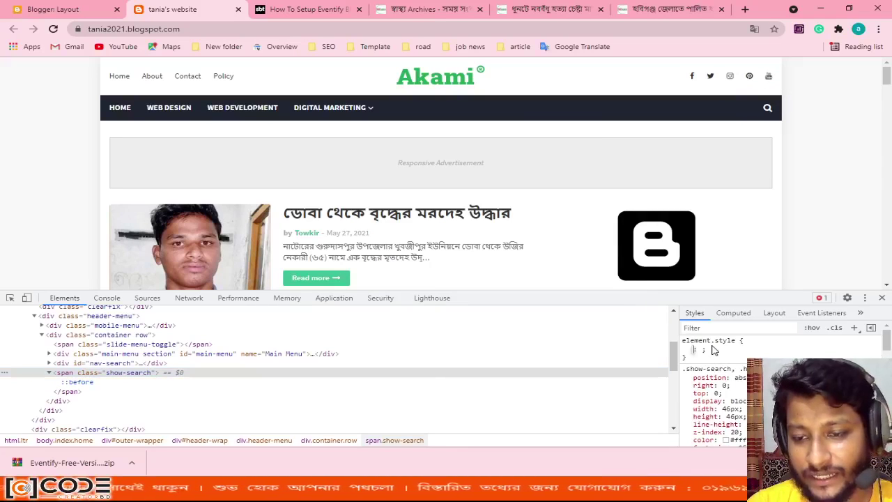
text(di)
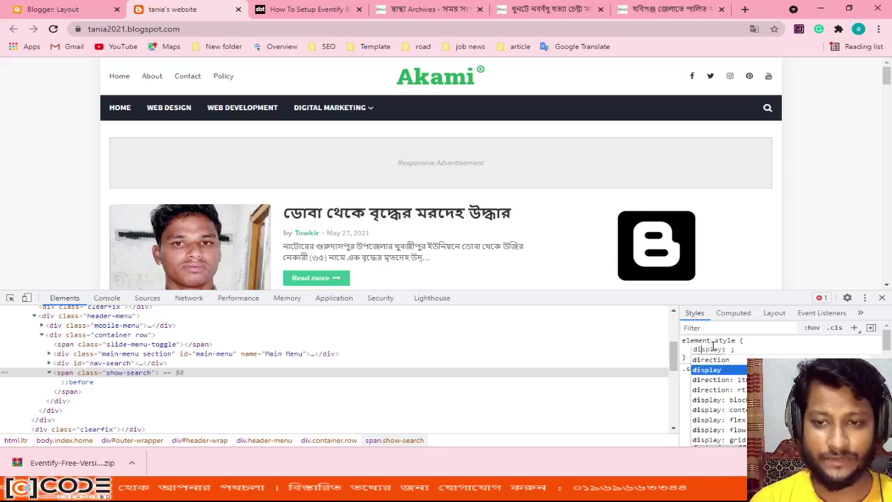
text(none)
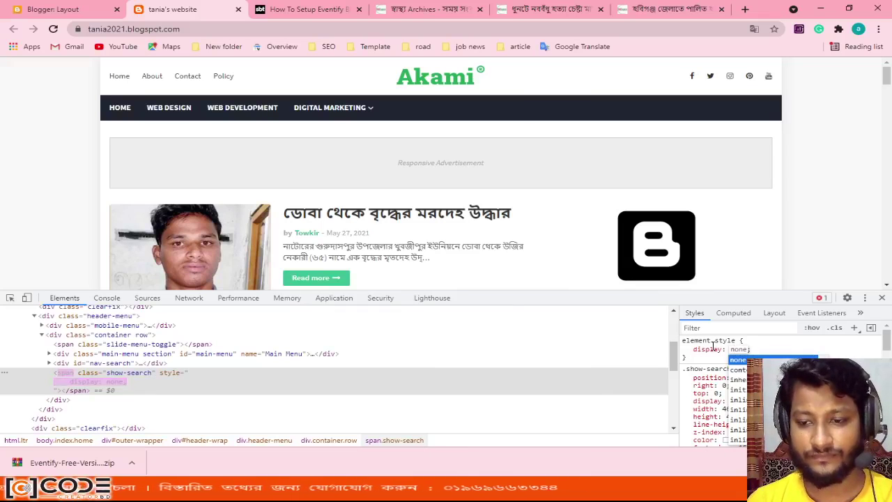
key(Return)
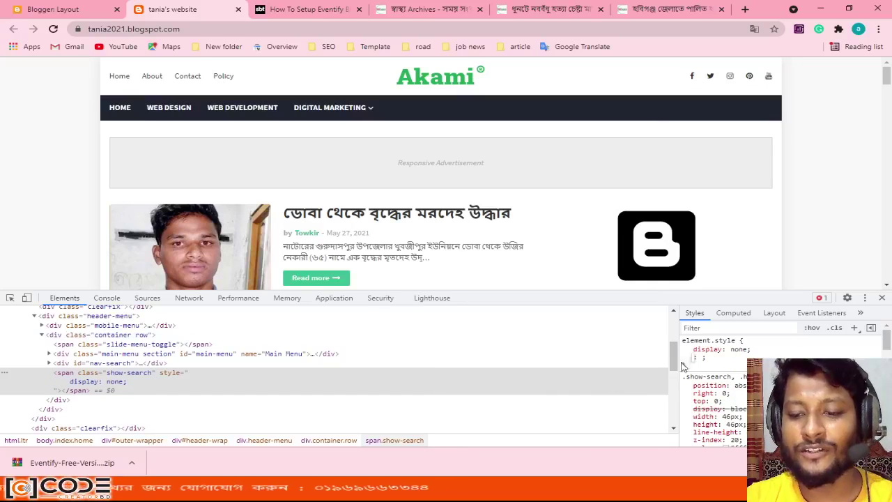
click(693, 369)
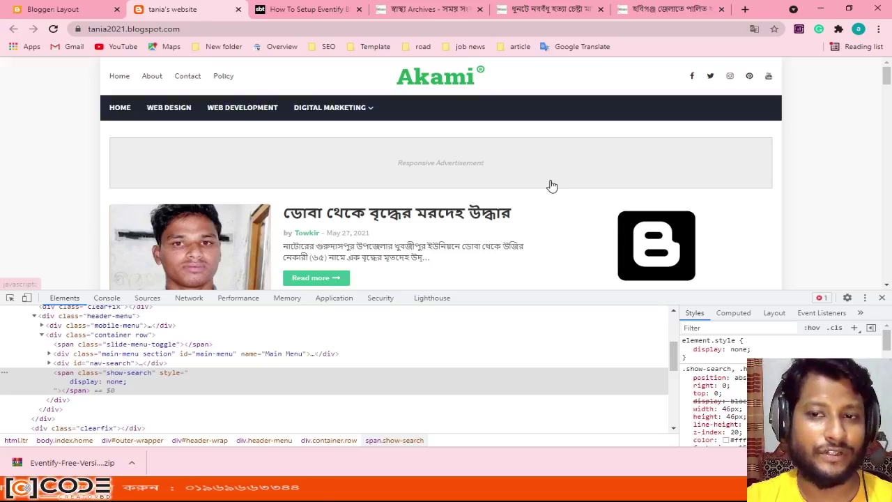
mouse_move(342, 124)
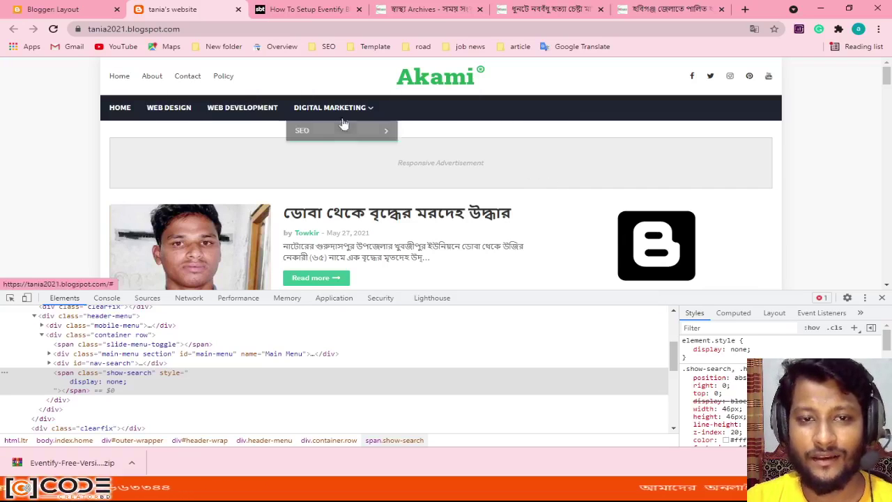
mouse_move(513, 137)
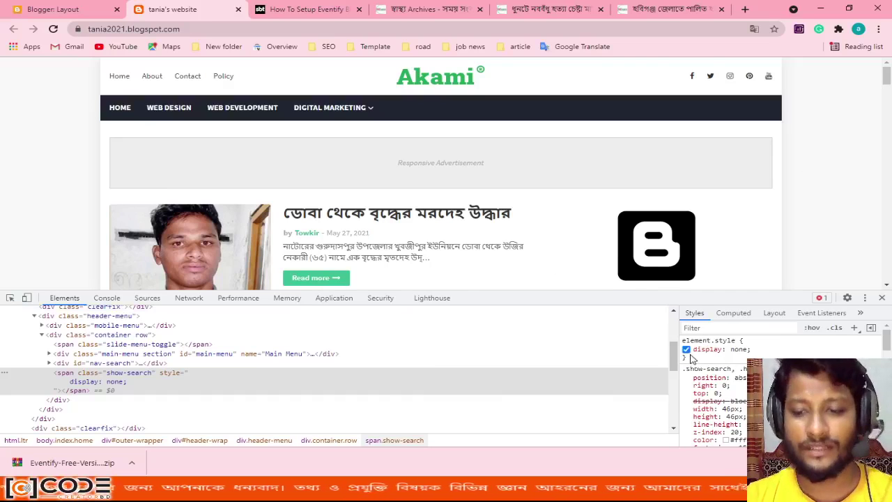
- Close the developer tools and reload the live blog to check the menu bar's search icon
double_click(118, 375)
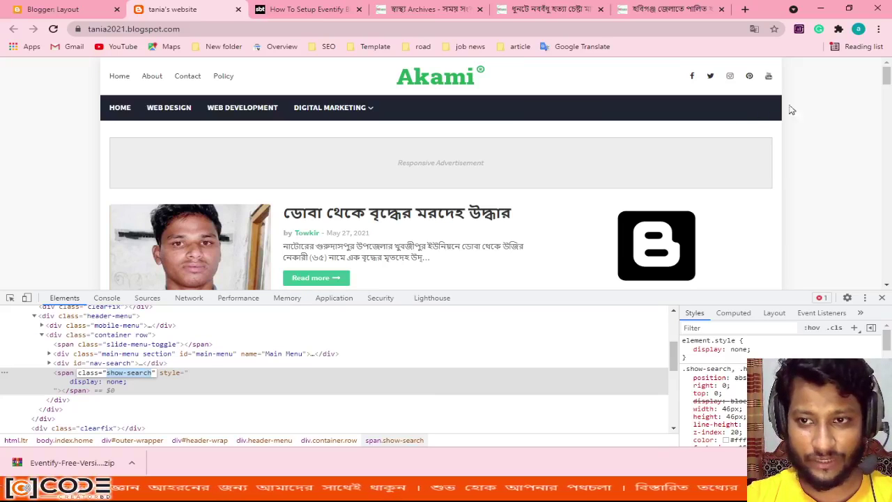
click(881, 299)
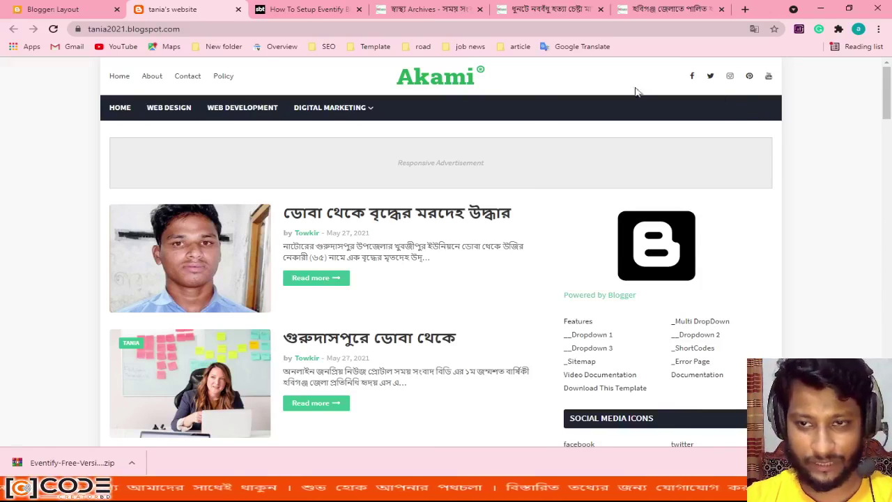
click(52, 29)
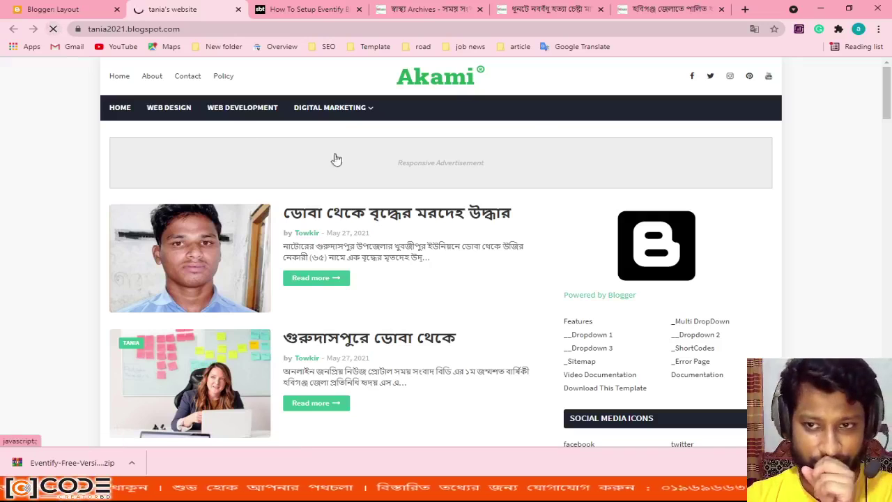
scroll(463, 225, down, 2)
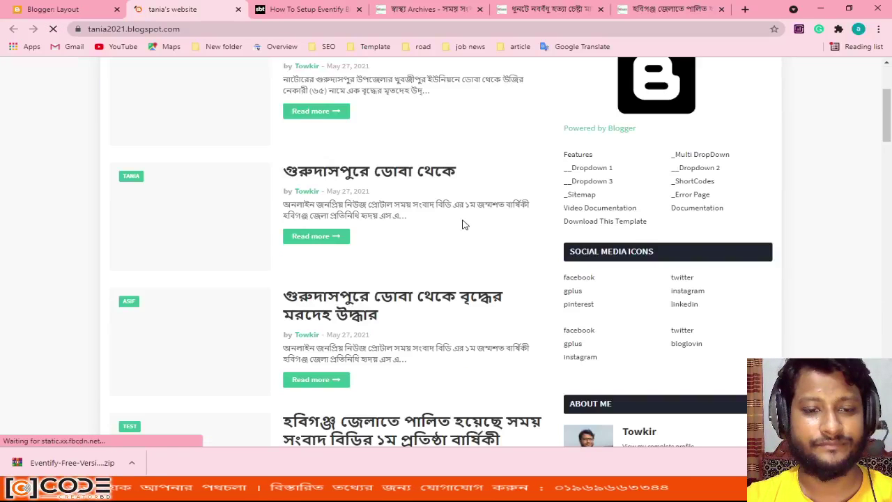
scroll(134, 149, up, 2)
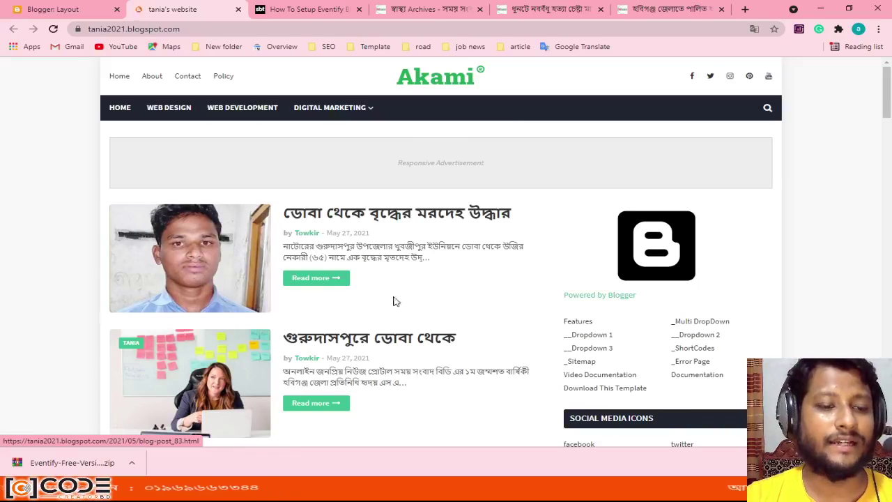
- Look through the homepage's post list, sidebar gadgets and footer sections on the live blog
scroll(448, 296, down, 6)
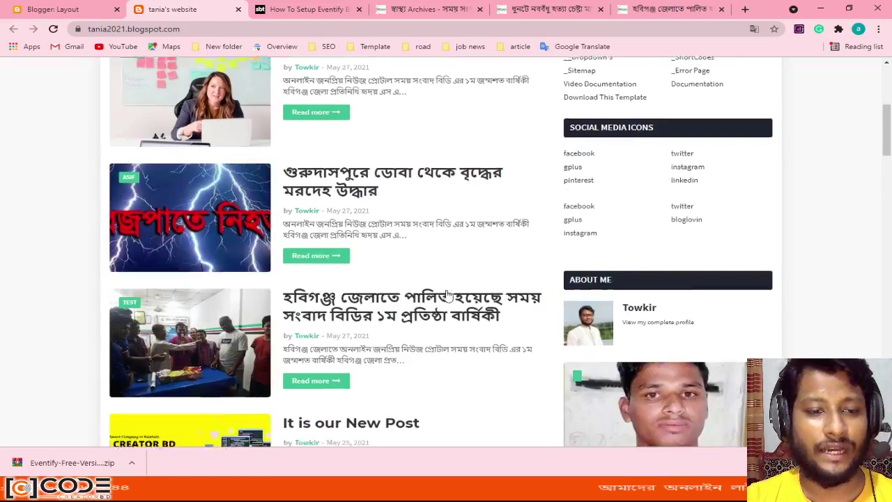
scroll(448, 295, down, 8)
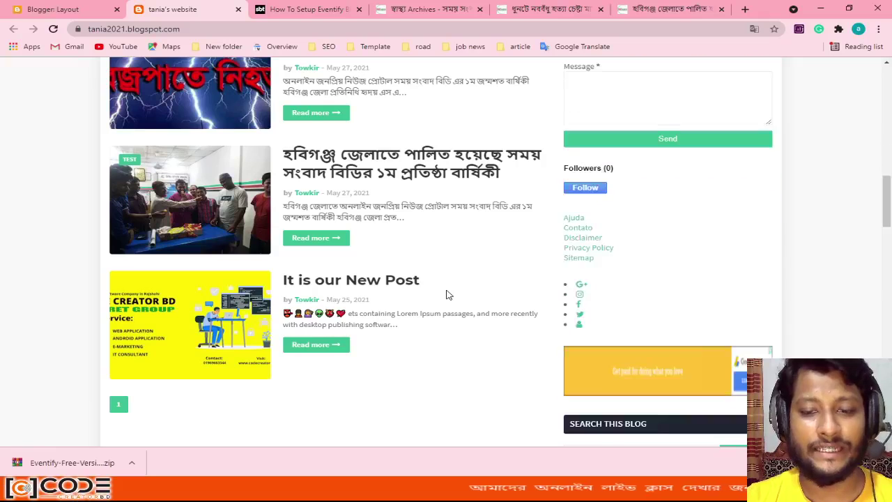
scroll(448, 295, down, 8)
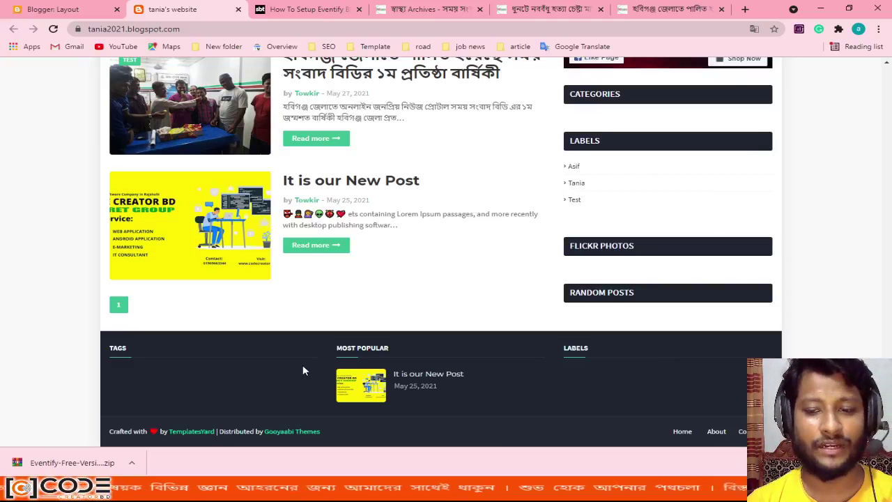
scroll(322, 241, up, 6)
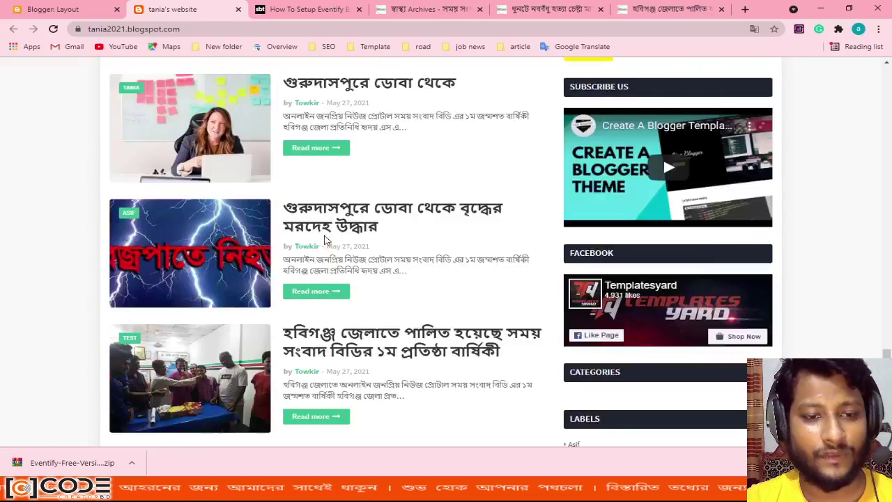
scroll(324, 240, up, 5)
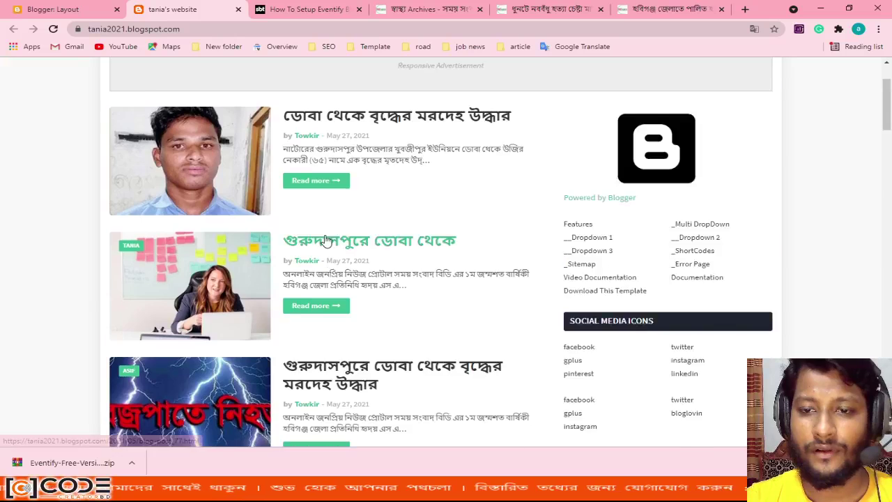
scroll(297, 259, down, 4)
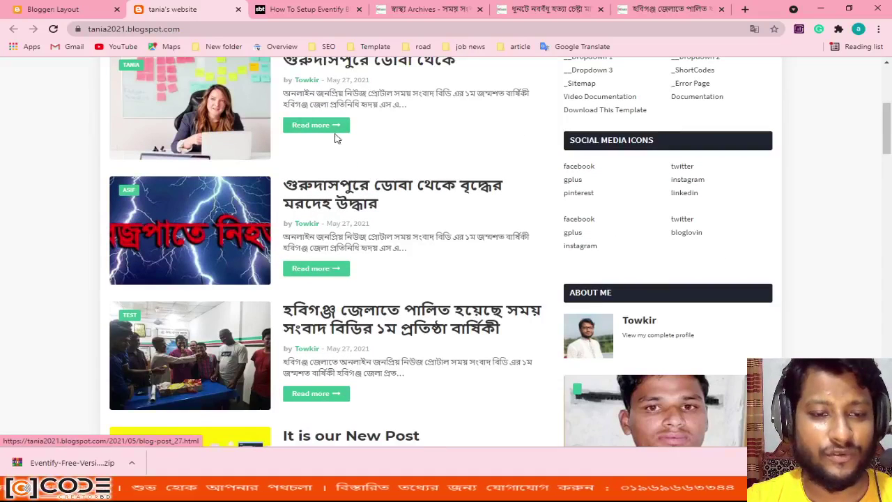
- Return to the Blogger layout, look over its sections down to Menu Footer and open the Blog Posts gadget's settings
click(39, 9)
scroll(401, 312, down, 2)
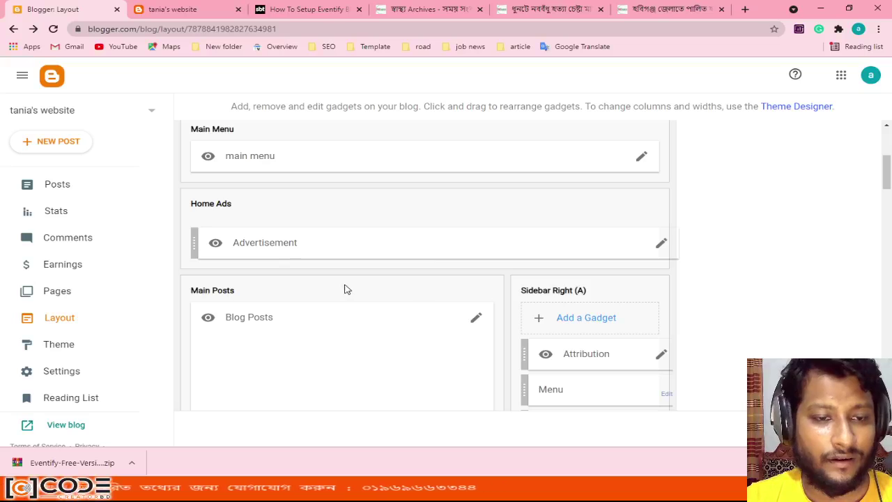
scroll(344, 289, down, 3)
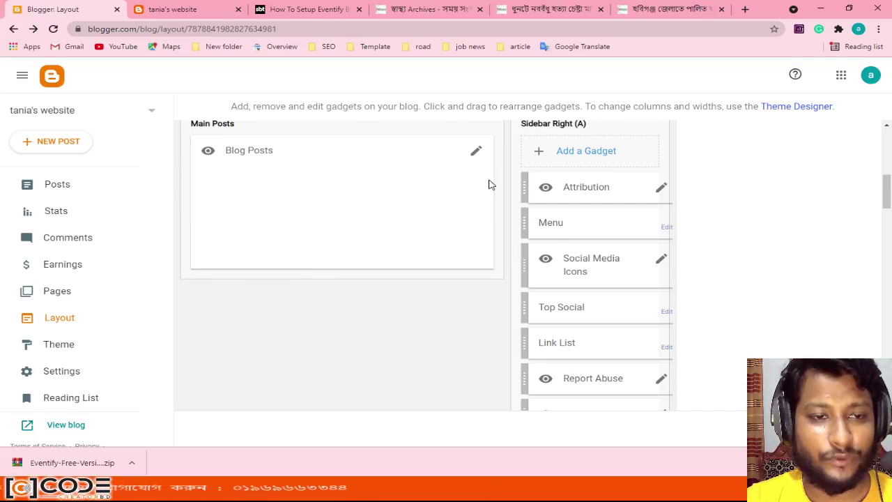
scroll(390, 279, down, 8)
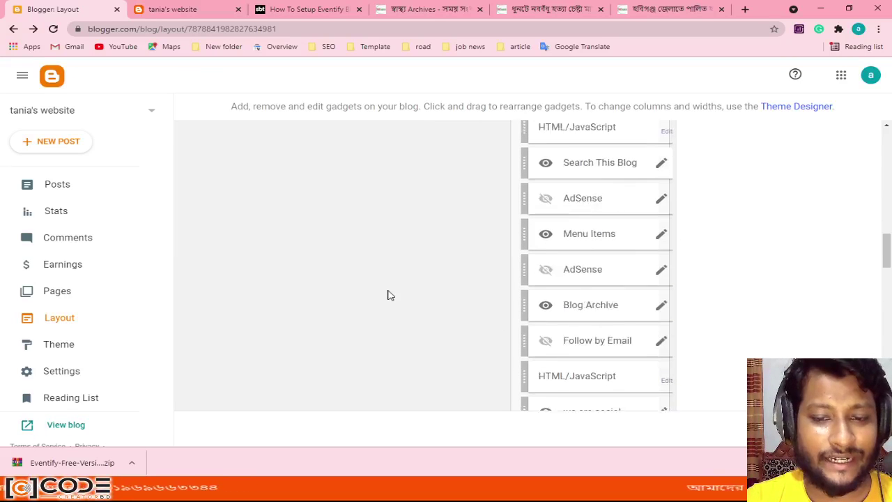
scroll(390, 295, down, 15)
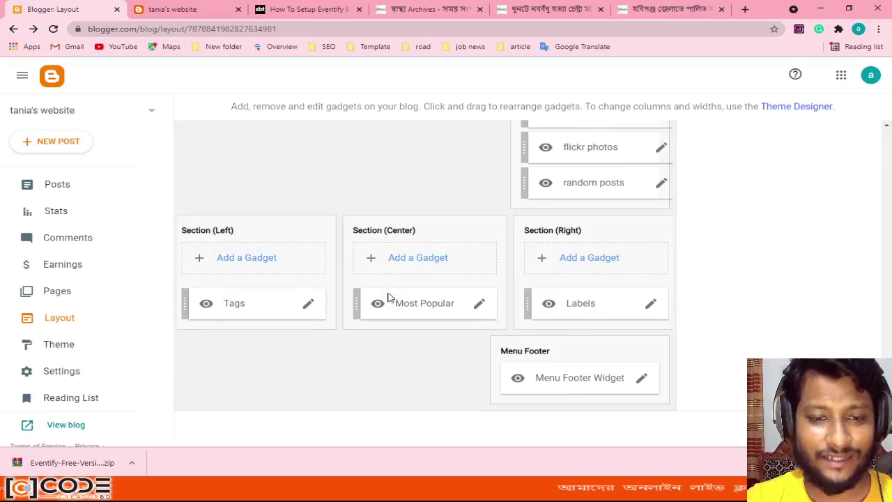
scroll(319, 206, up, 12)
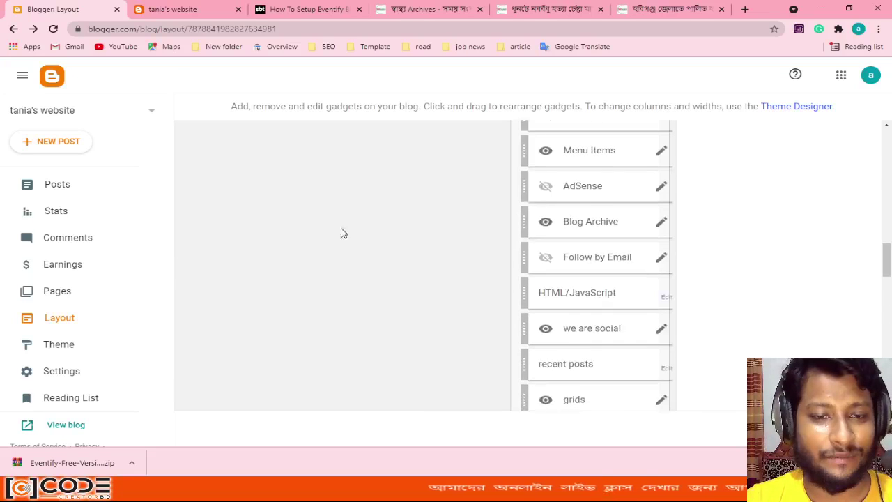
scroll(340, 232, up, 10)
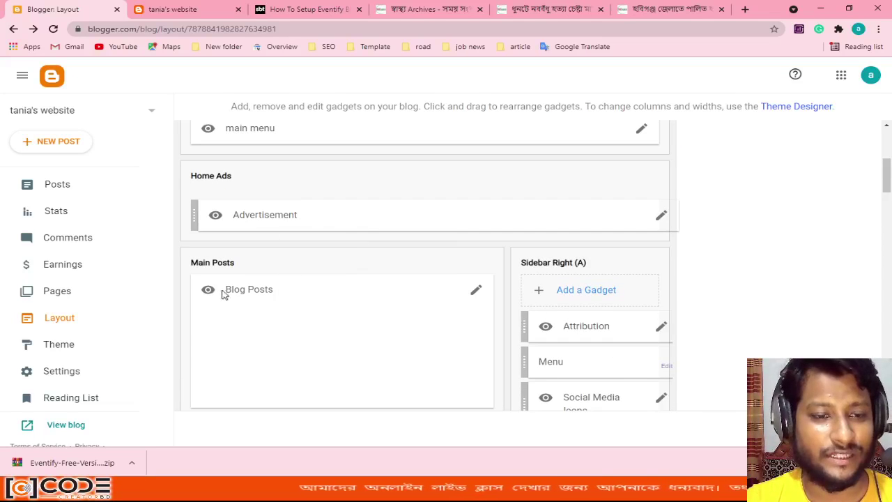
click(476, 291)
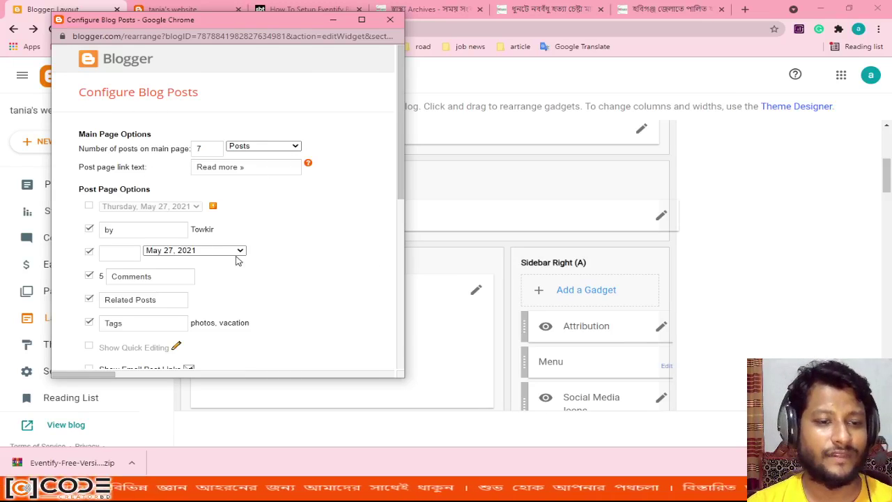
- Examine the Blog Posts gadget's main page options, post page options and item arrangement, and minimize its window
scroll(306, 263, down, 4)
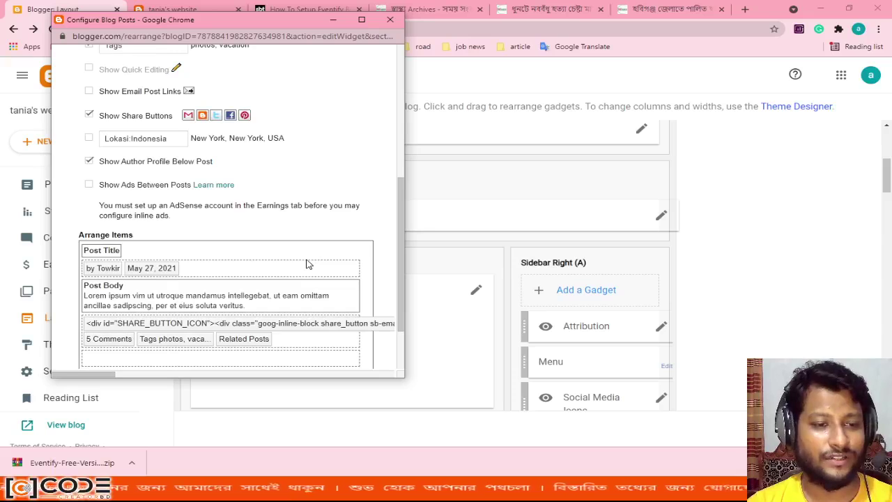
scroll(307, 264, down, 2)
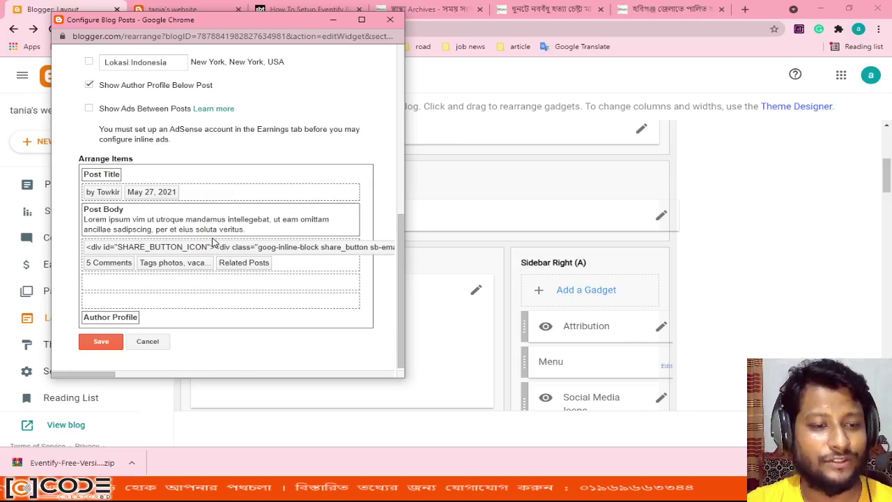
scroll(290, 277, up, 4)
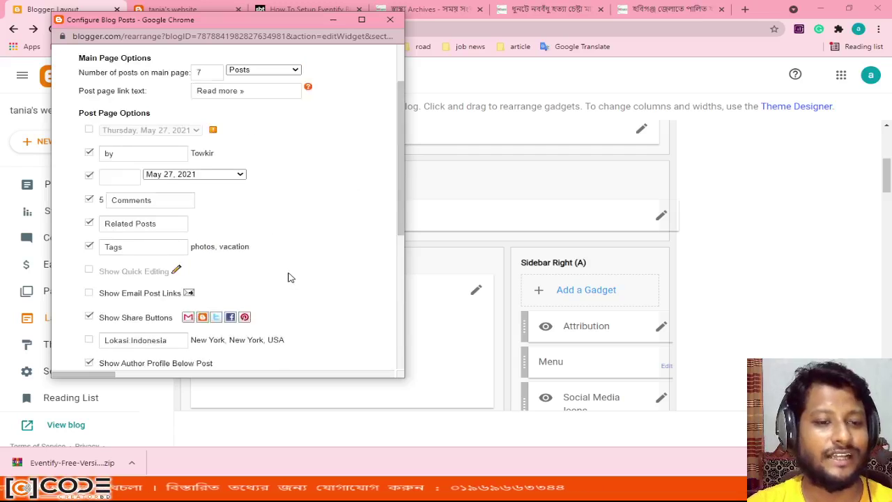
scroll(291, 278, up, 2)
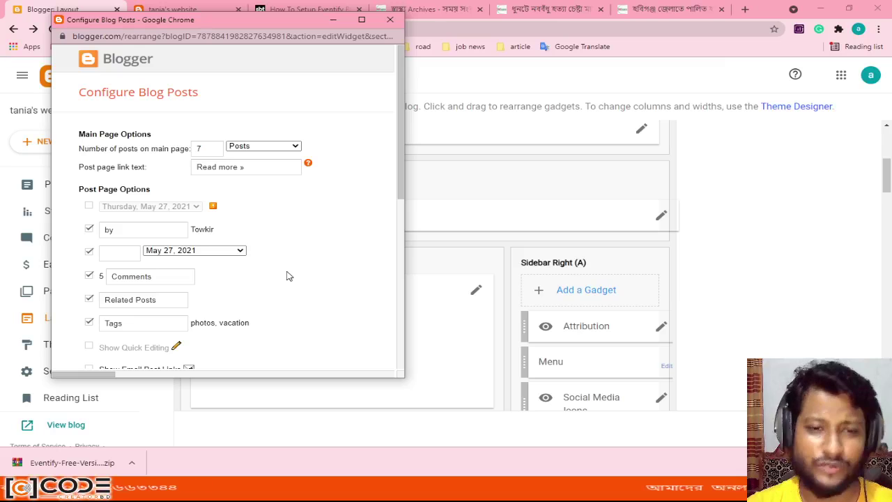
scroll(287, 276, down, 4)
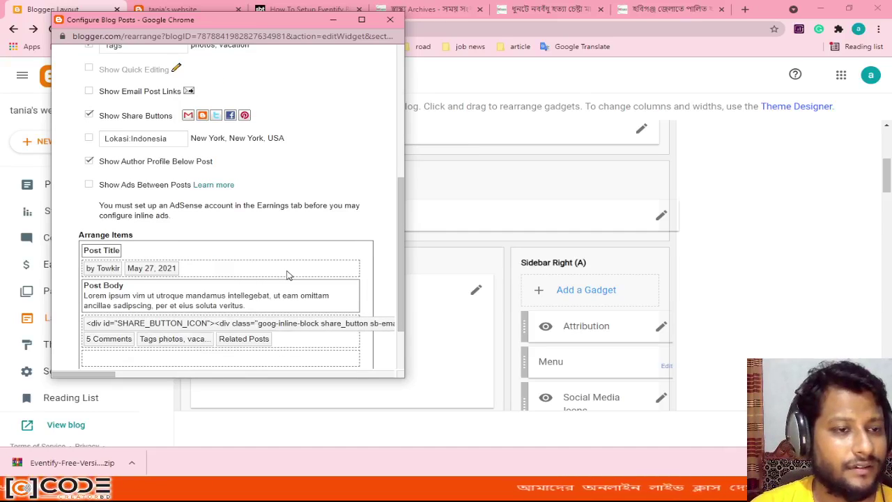
scroll(289, 276, up, 5)
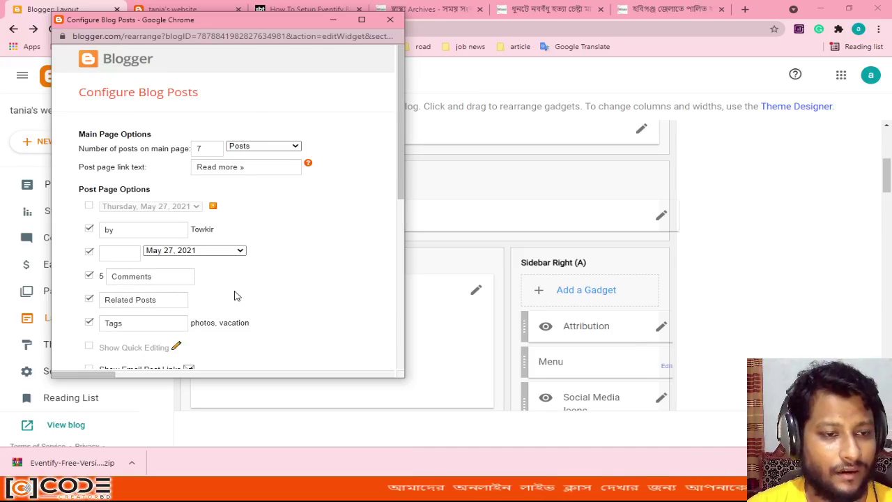
click(331, 26)
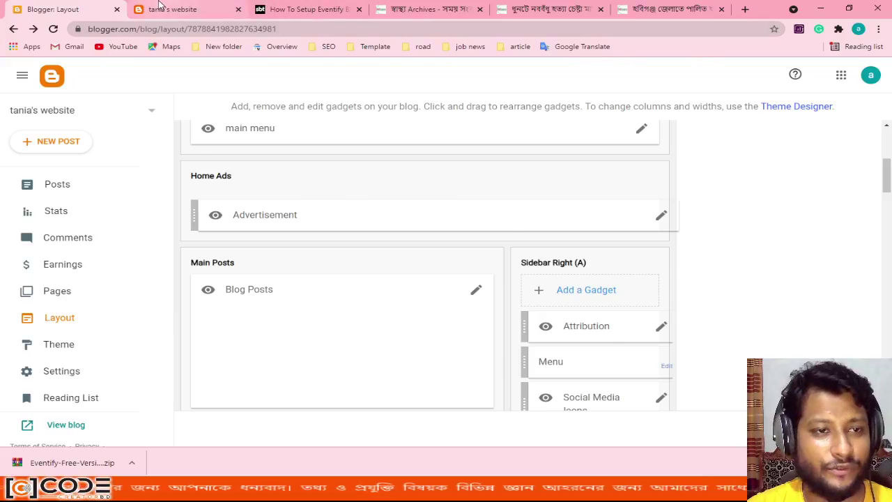
- Open a post author's profile from the live blog in a new tab and examine its blog list and About me section
click(177, 9)
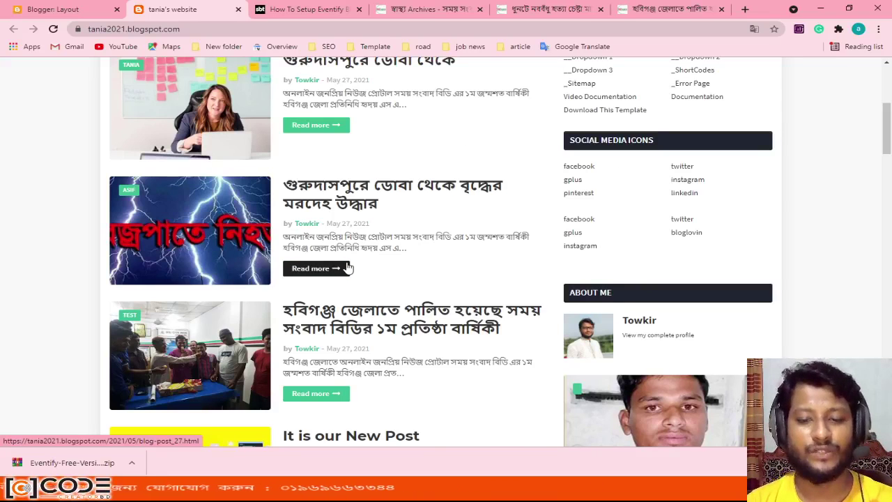
middle_click(312, 226)
click(241, 9)
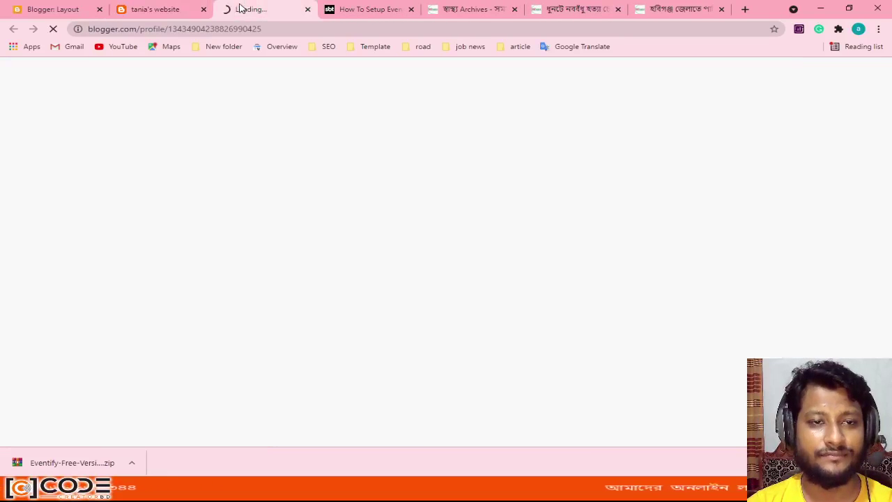
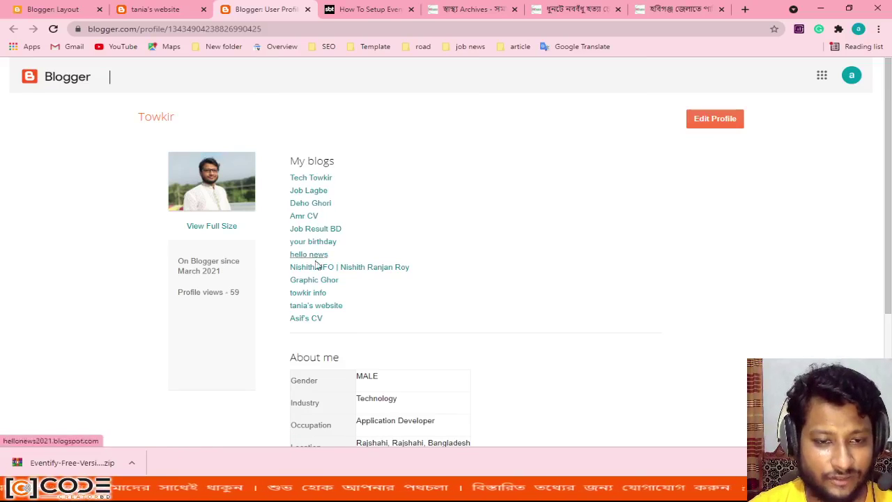
scroll(401, 328, down, 3)
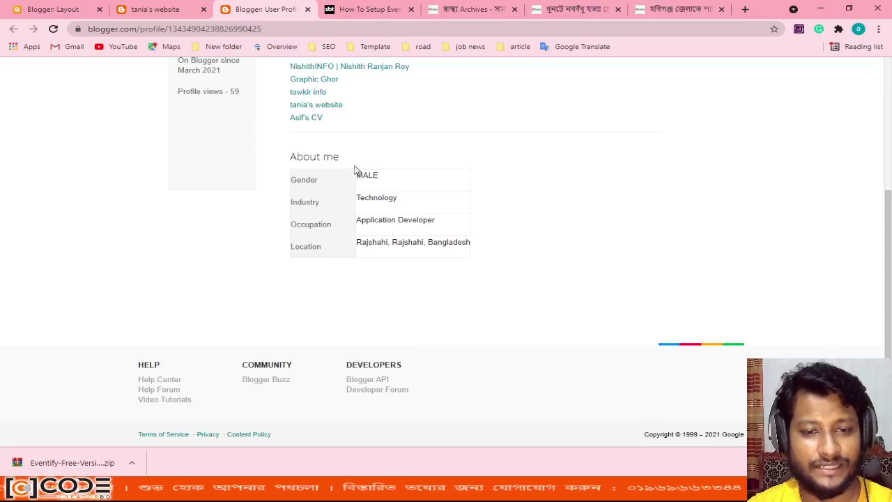
scroll(309, 304, up, 3)
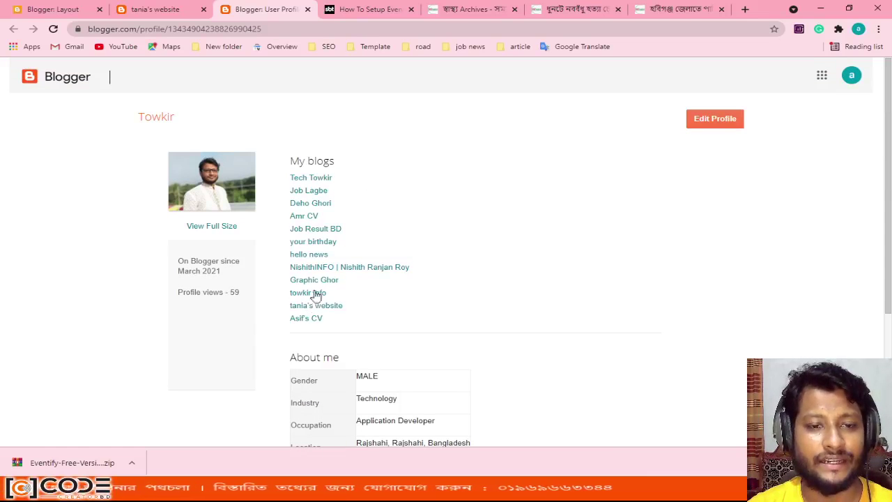
- Bring back the Configure Blog Posts window from the live blog, review its post page options, close it unchanged and return to the layout
click(178, 7)
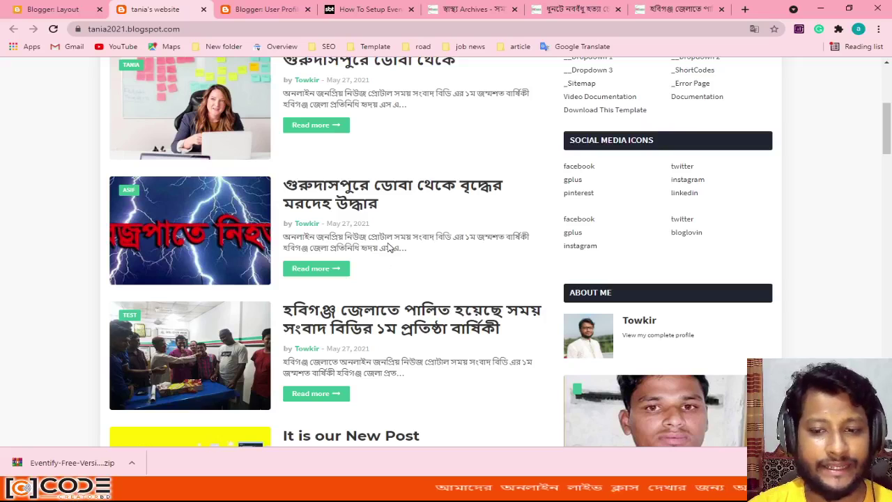
mouse_move(408, 489)
click(477, 435)
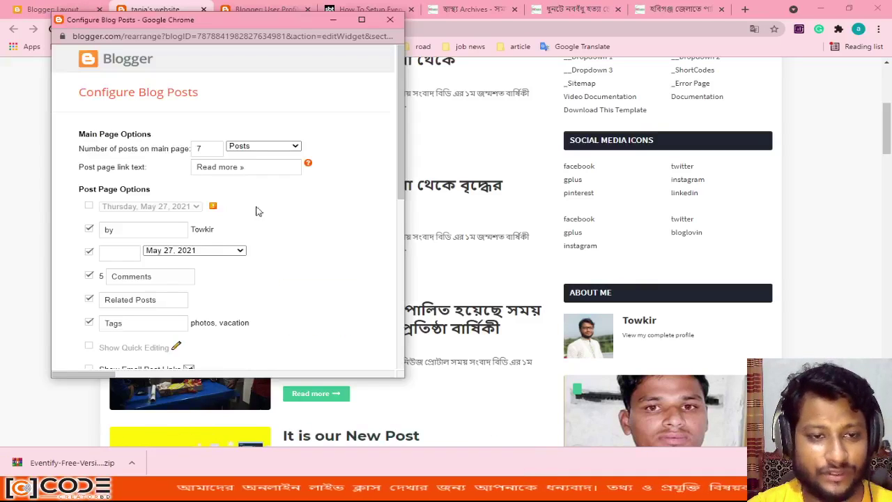
scroll(297, 285, down, 3)
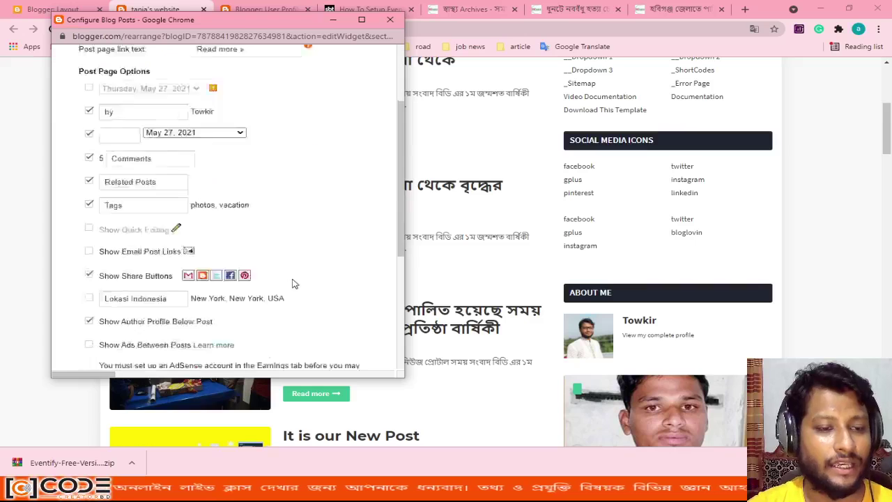
scroll(292, 311, up, 3)
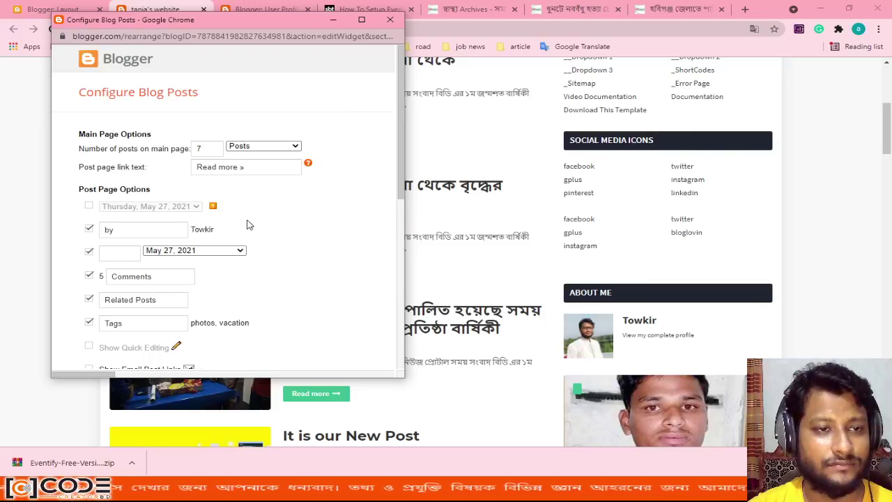
click(392, 21)
click(52, 9)
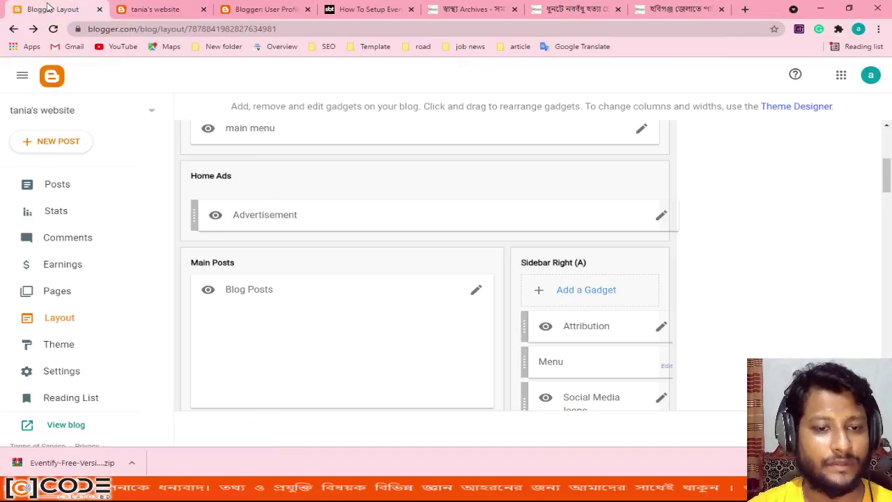
- Open the Blog Posts gadget's settings, turn off the post author line and keep the post date format as May 27, 2021
scroll(376, 309, down, 2)
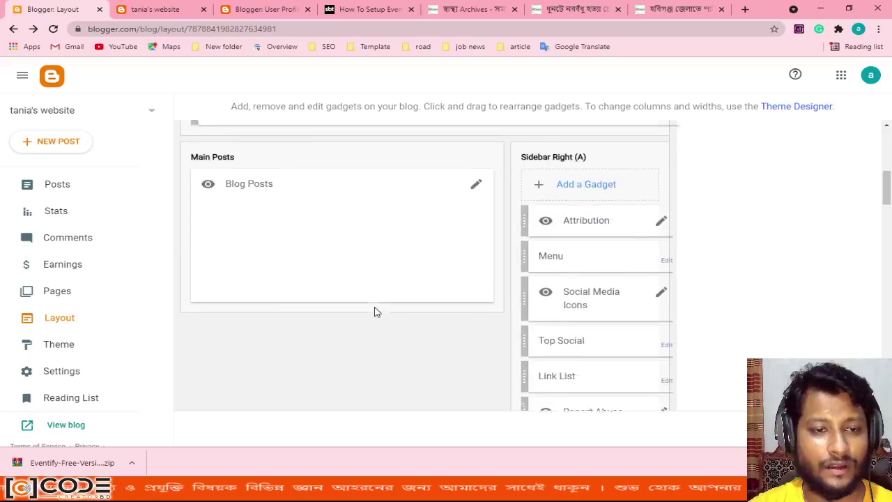
scroll(374, 311, up, 3)
scroll(334, 310, down, 2)
click(477, 292)
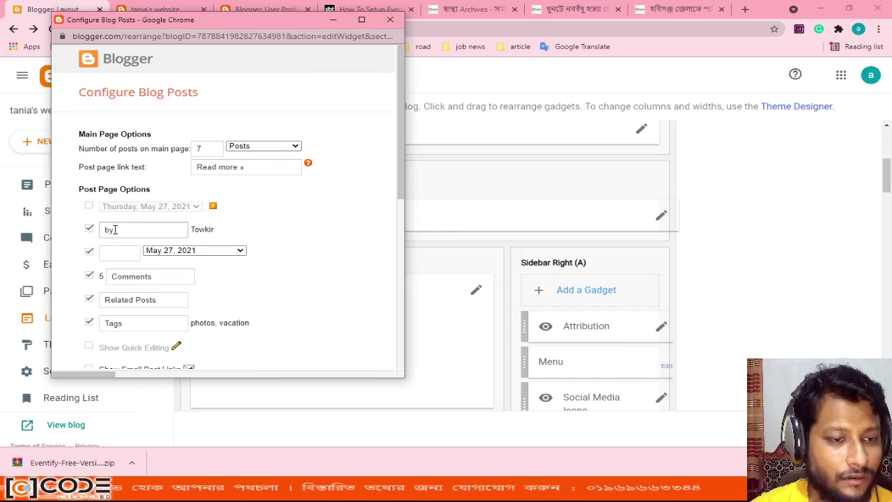
double_click(202, 231)
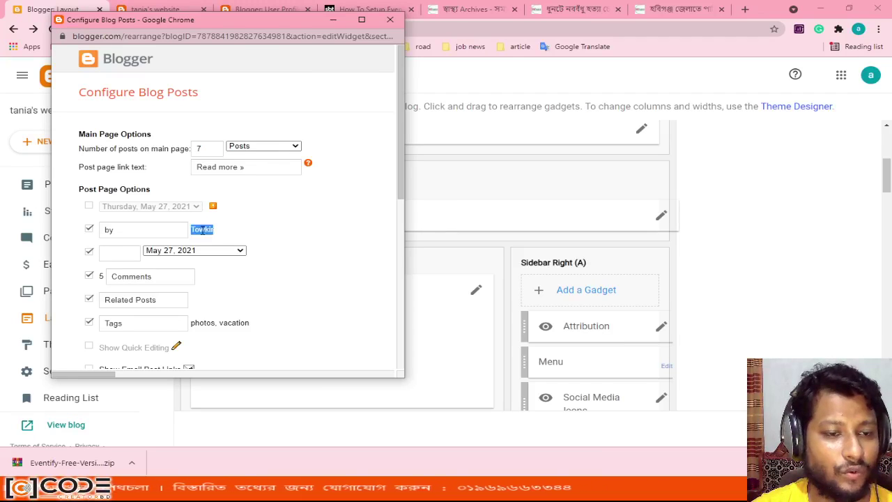
click(89, 229)
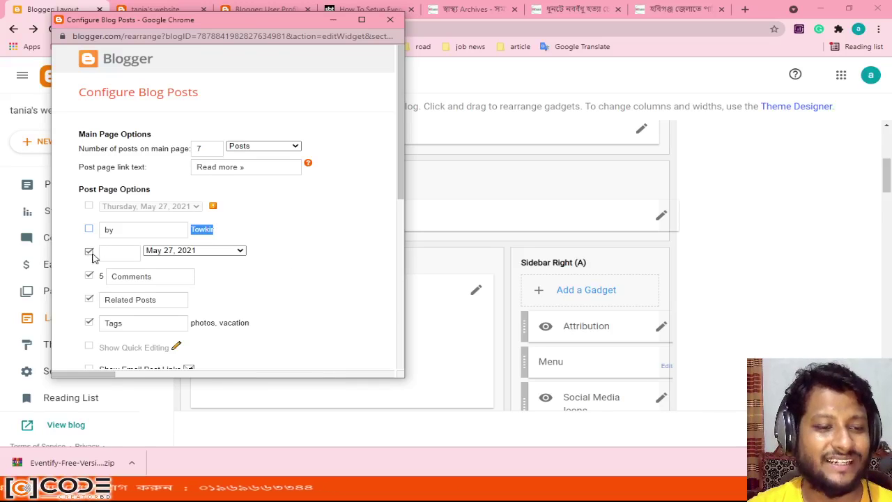
click(241, 252)
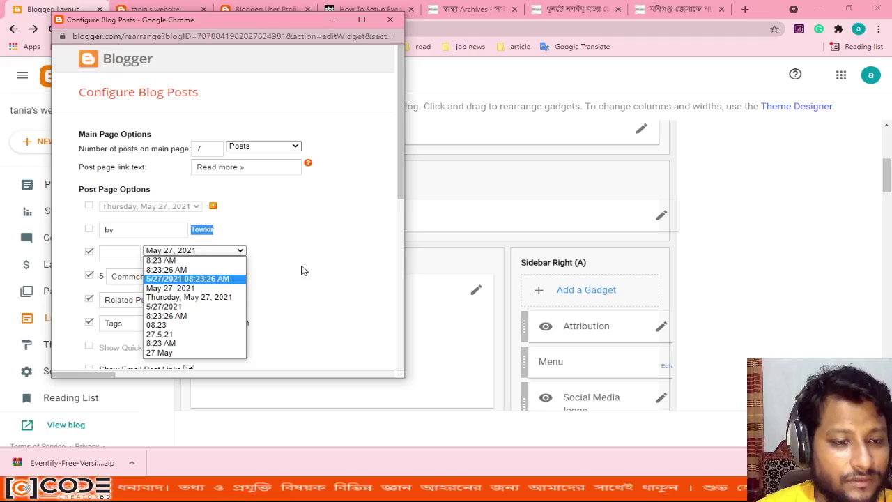
click(160, 288)
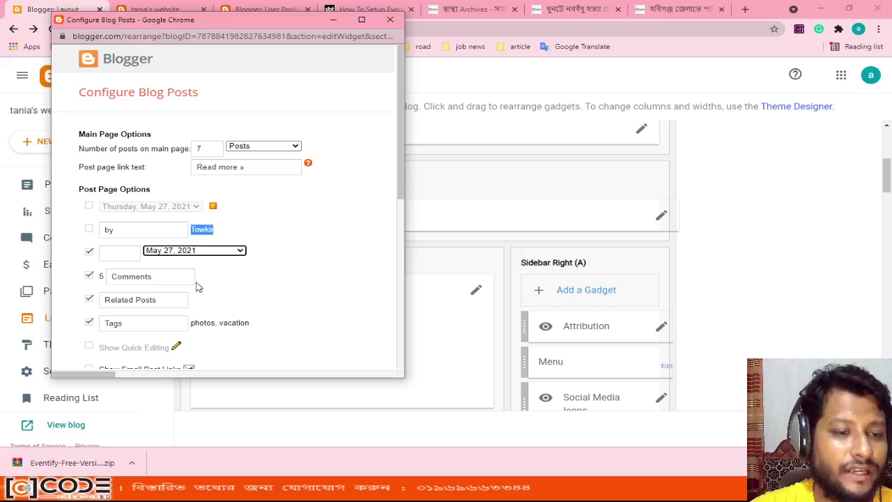
- Review the remaining post page options, leave the location option turned off and save the Blog Posts settings
scroll(161, 292, down, 1)
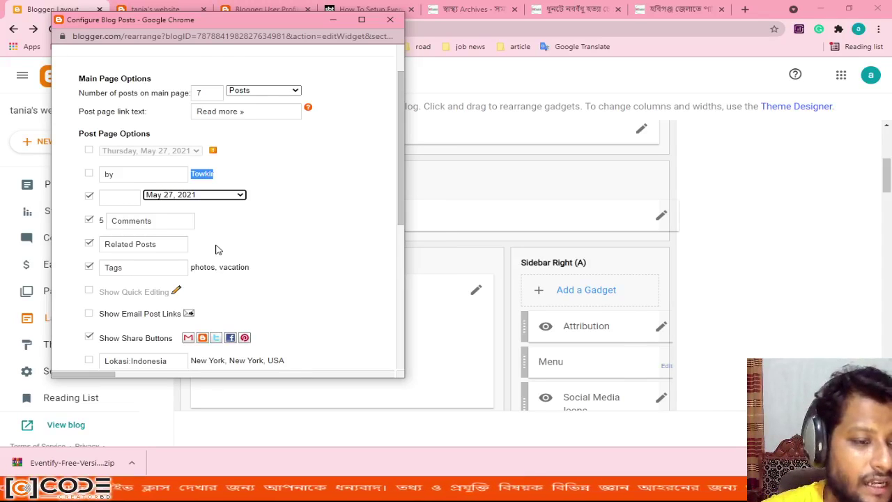
scroll(230, 265, down, 3)
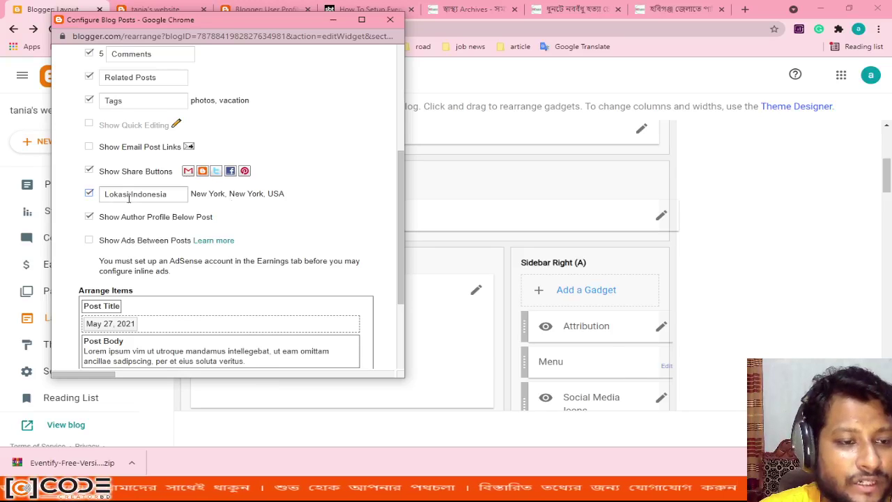
click(89, 195)
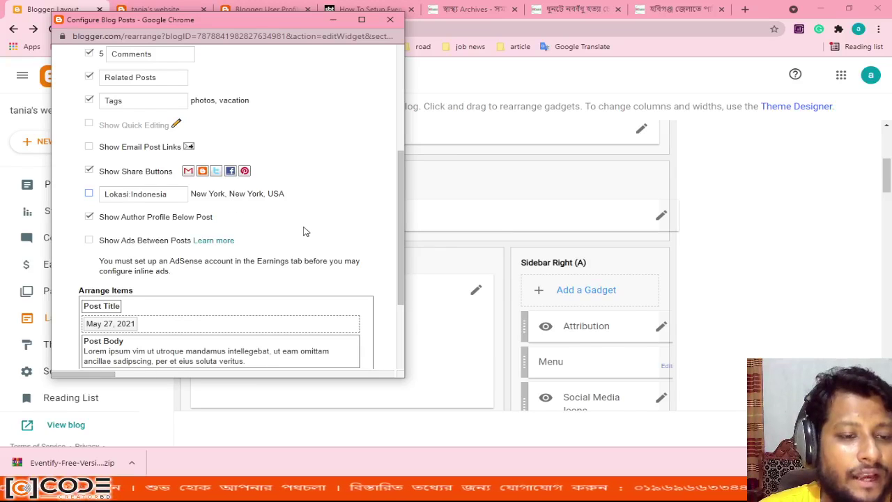
scroll(303, 232, down, 3)
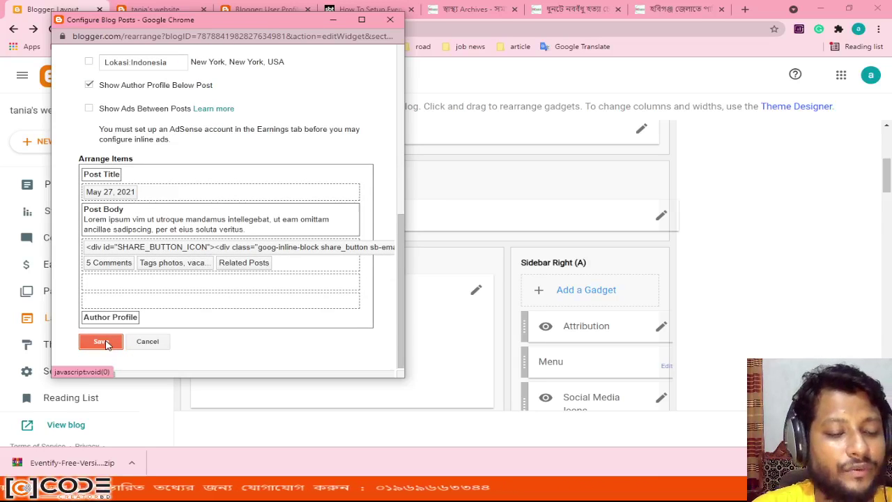
click(105, 342)
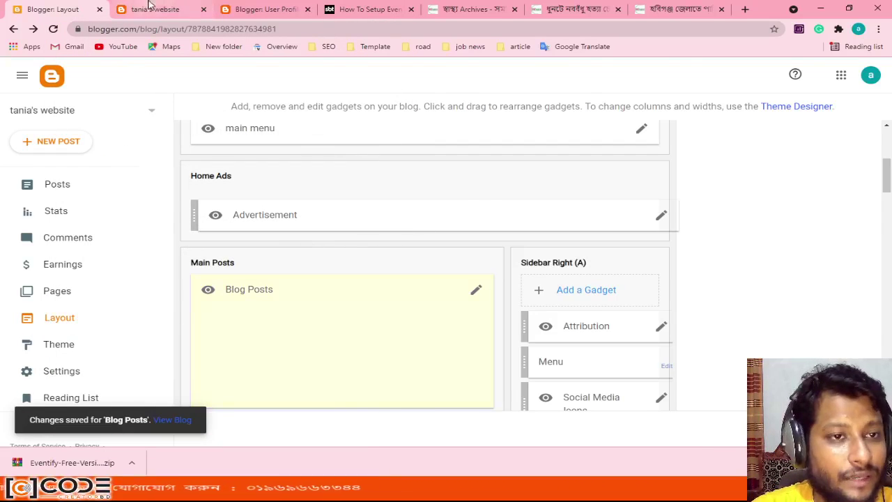
- Reload the live blog and examine its post list, including the line under each title, from the header down to the footer
click(149, 7)
click(54, 29)
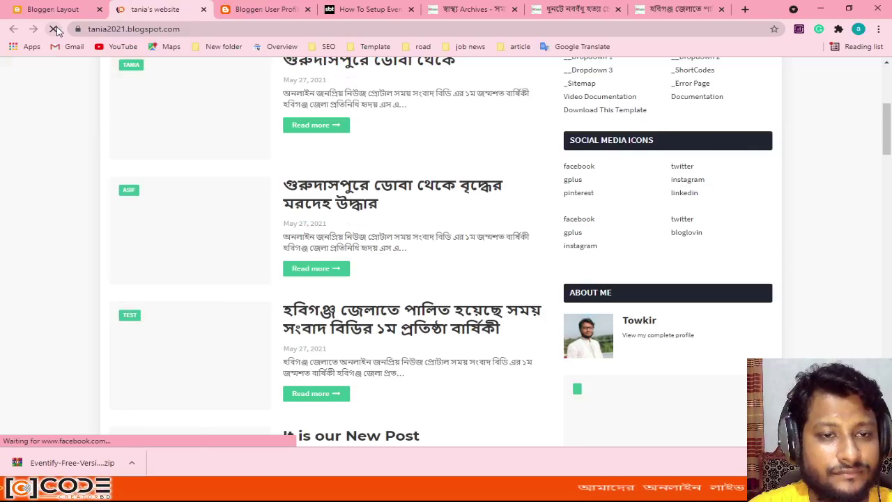
scroll(341, 304, down, 2)
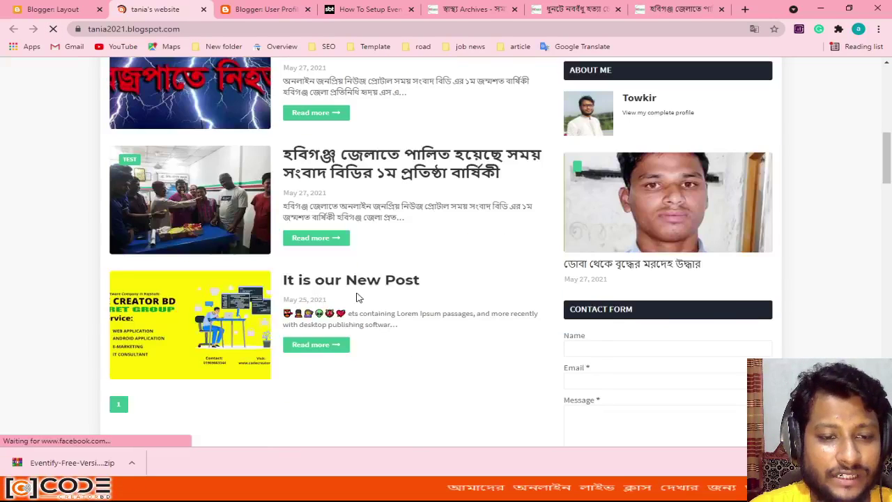
scroll(385, 307, up, 5)
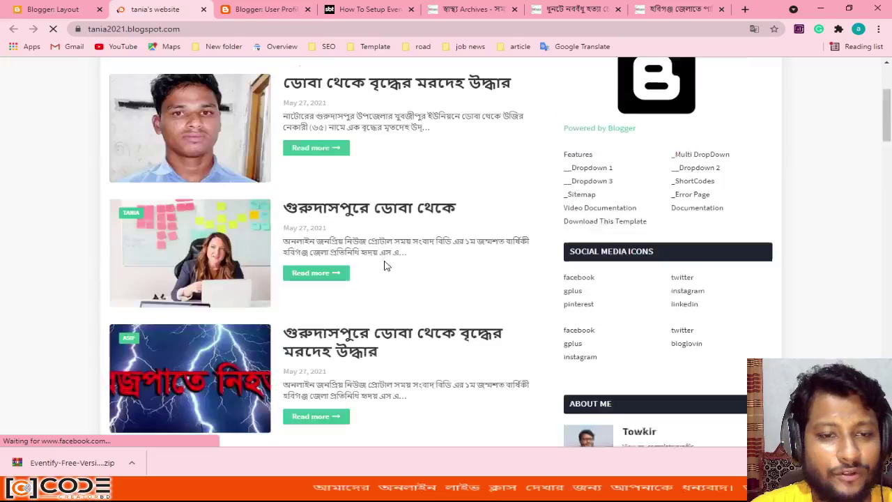
scroll(397, 251, up, 2)
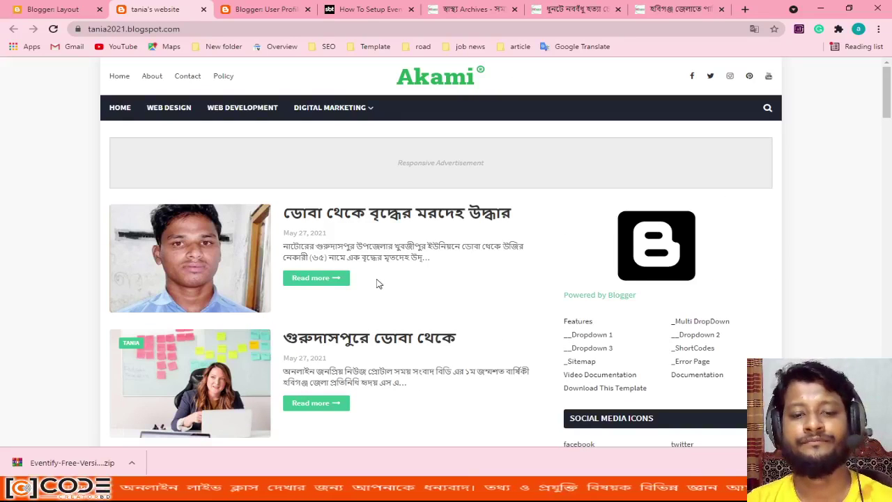
scroll(378, 283, down, 7)
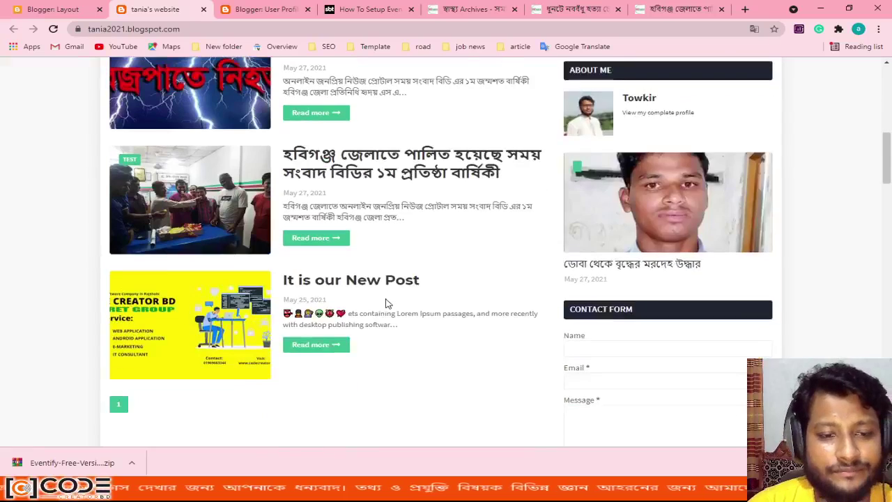
scroll(388, 304, down, 10)
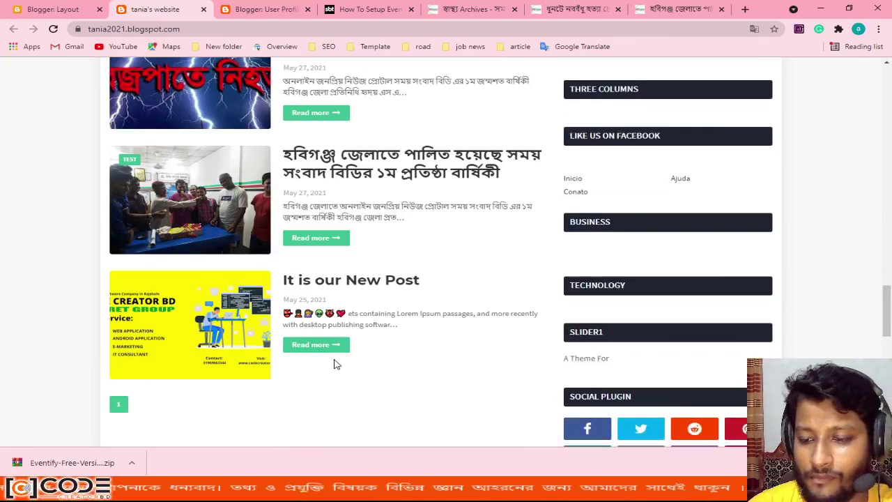
scroll(334, 363, down, 5)
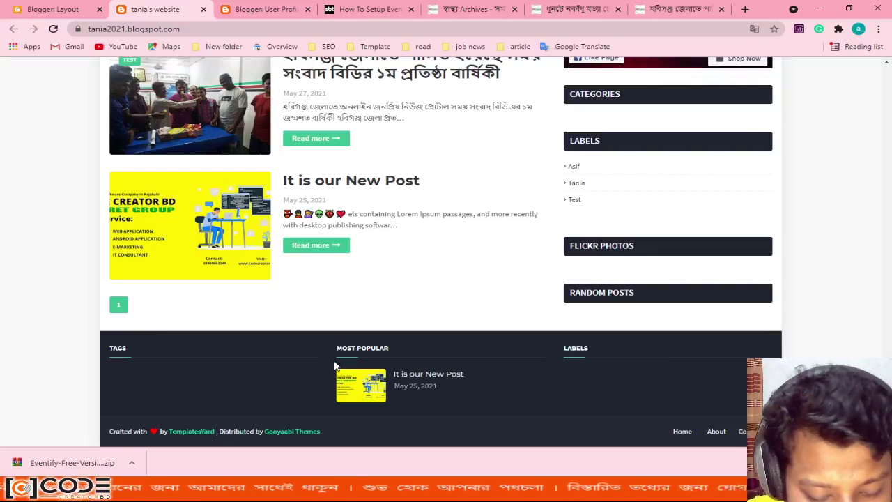
scroll(219, 282, up, 6)
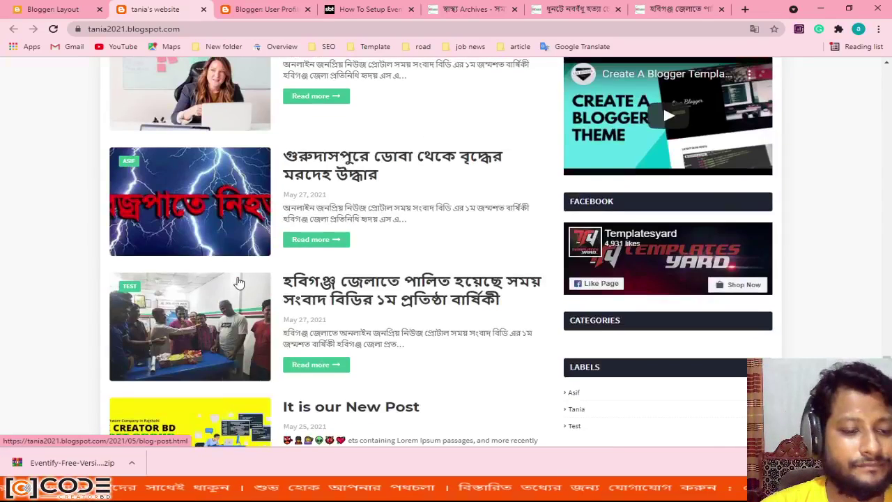
scroll(207, 189, down, 4)
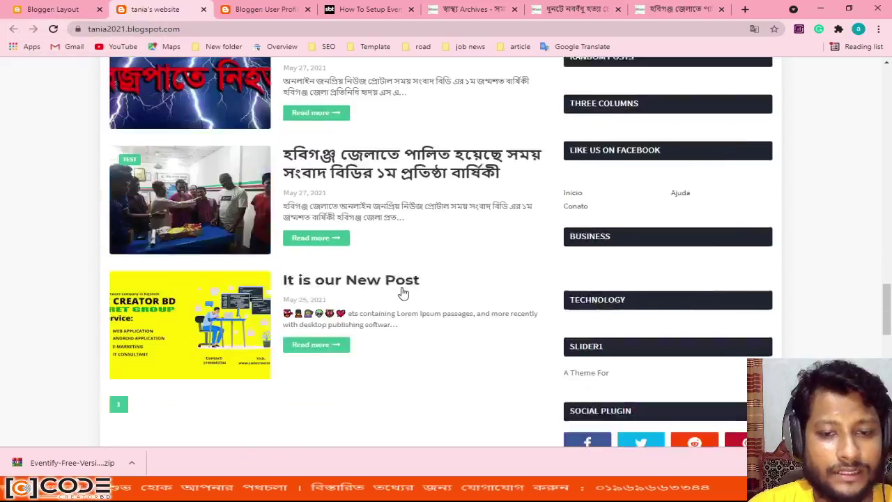
scroll(333, 360, up, 4)
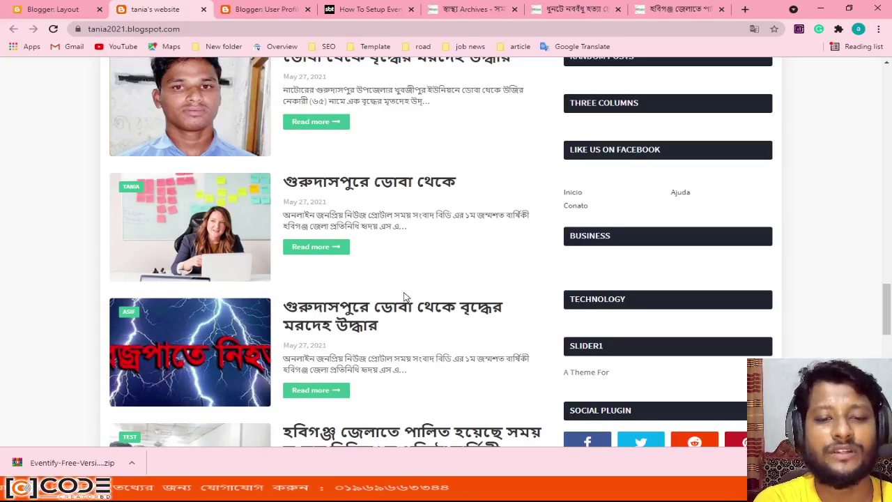
- Examine the live blog's sidebar widgets from the social media links and About Me section down to Random Posts
scroll(497, 286, up, 1)
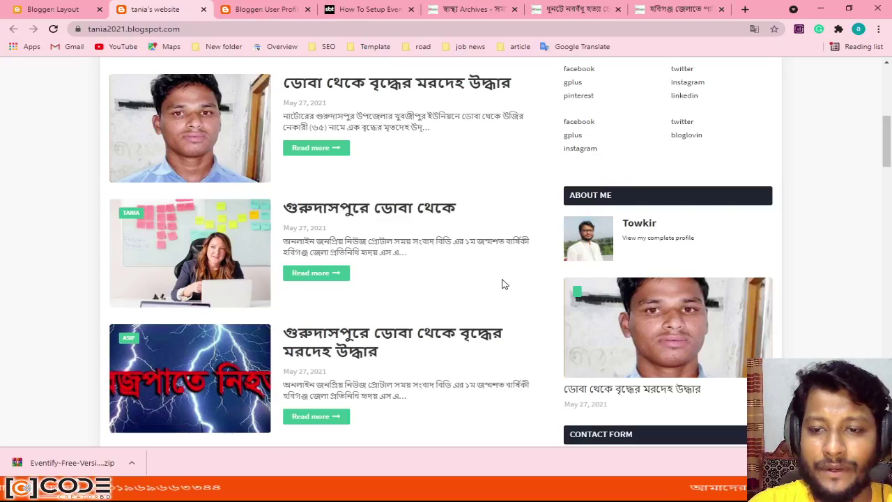
scroll(715, 260, up, 2)
scroll(643, 361, down, 4)
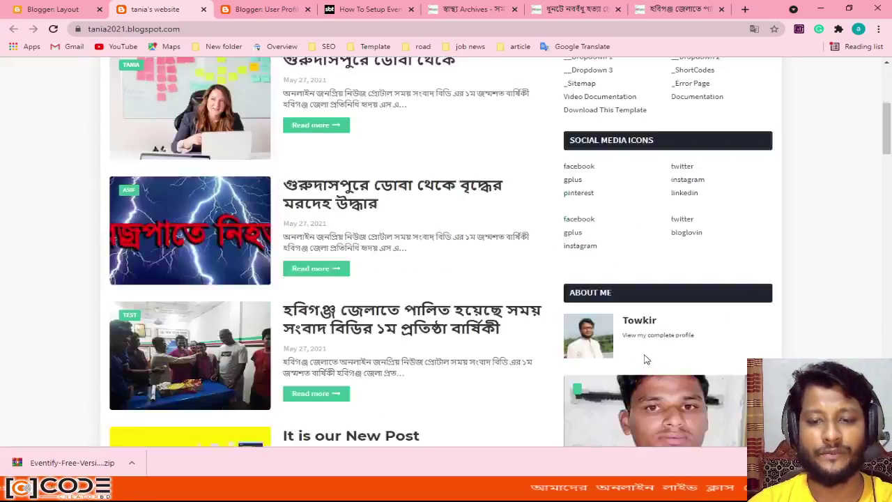
scroll(644, 360, down, 2)
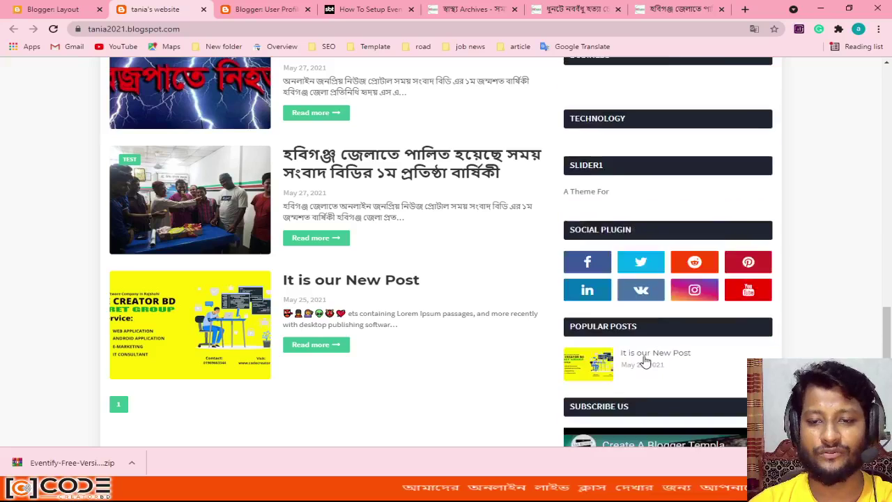
scroll(644, 361, down, 2)
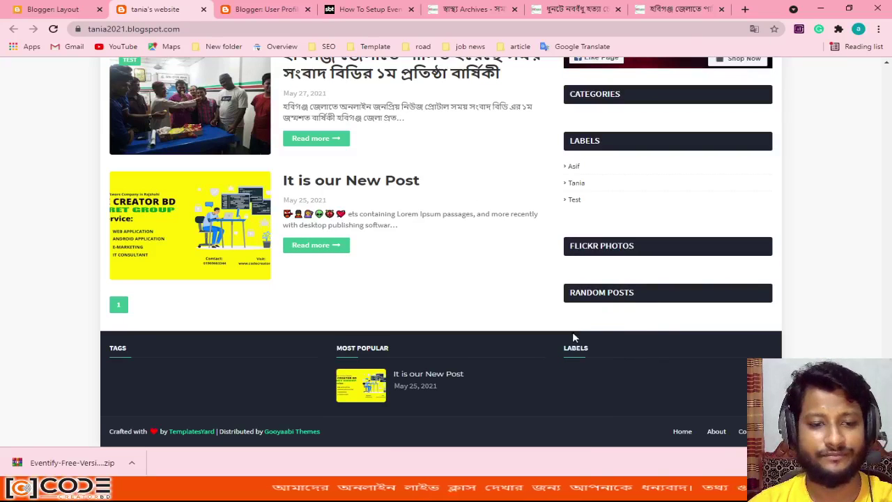
scroll(633, 303, up, 5)
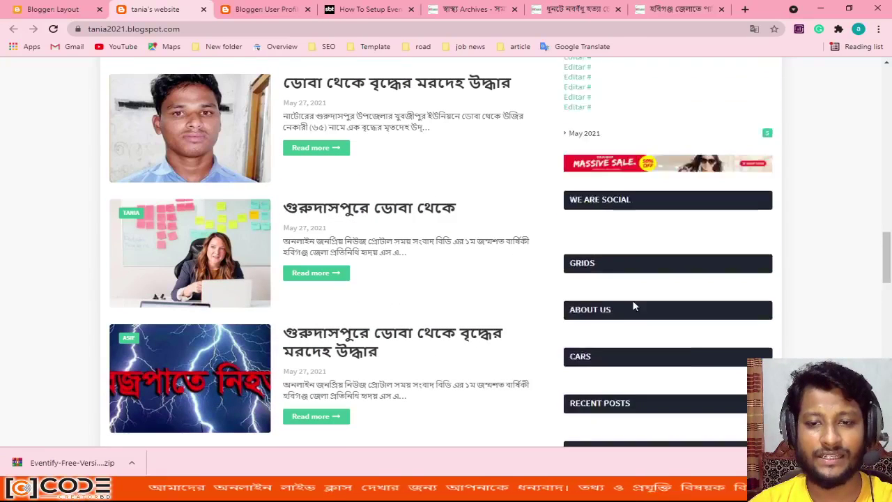
- Return to the Blogger layout and remove the Attribution gadget from the Sidebar Right (A) section
click(52, 9)
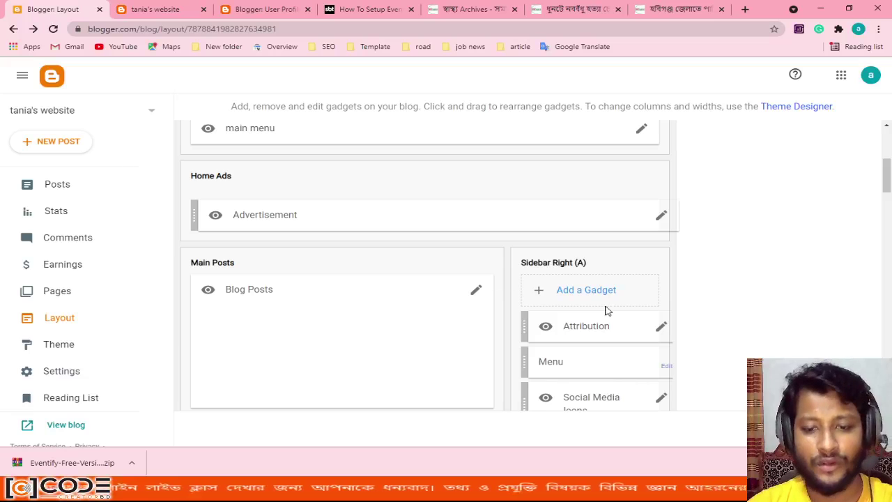
scroll(604, 310, down, 2)
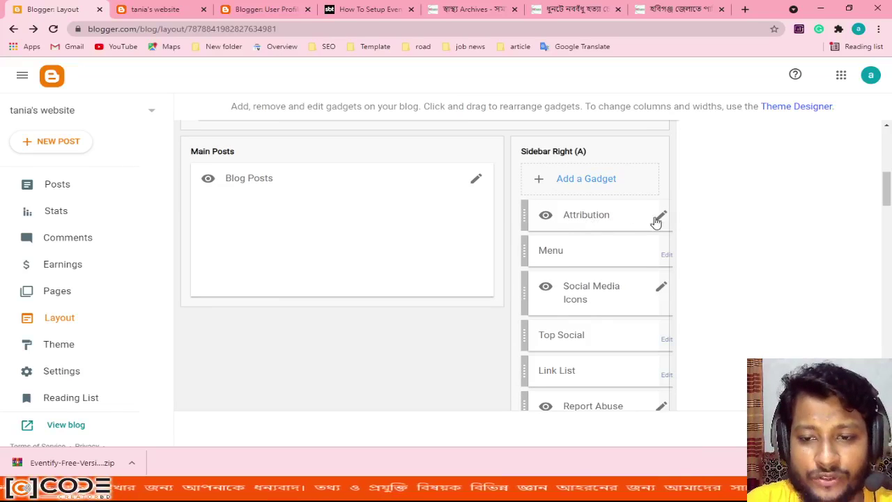
click(659, 219)
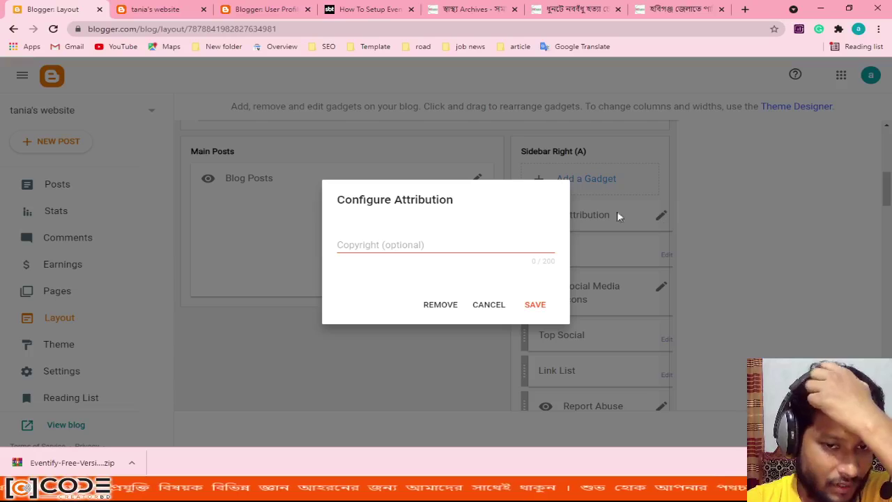
click(404, 245)
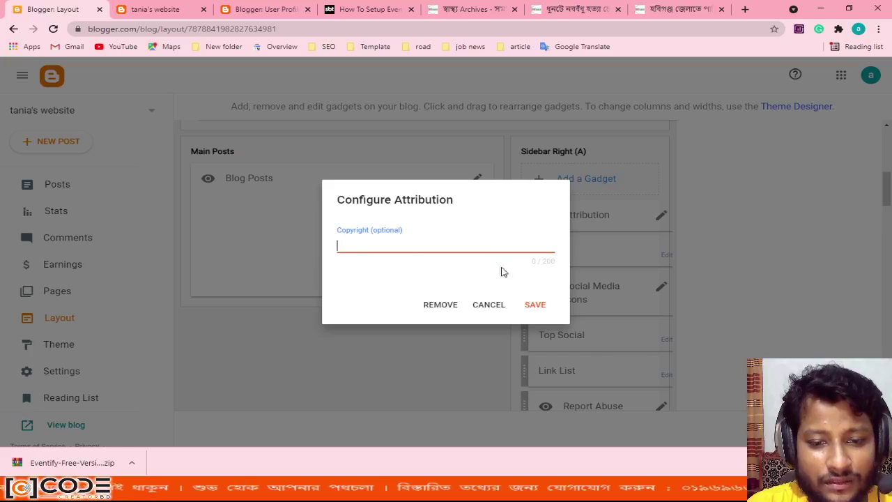
click(439, 306)
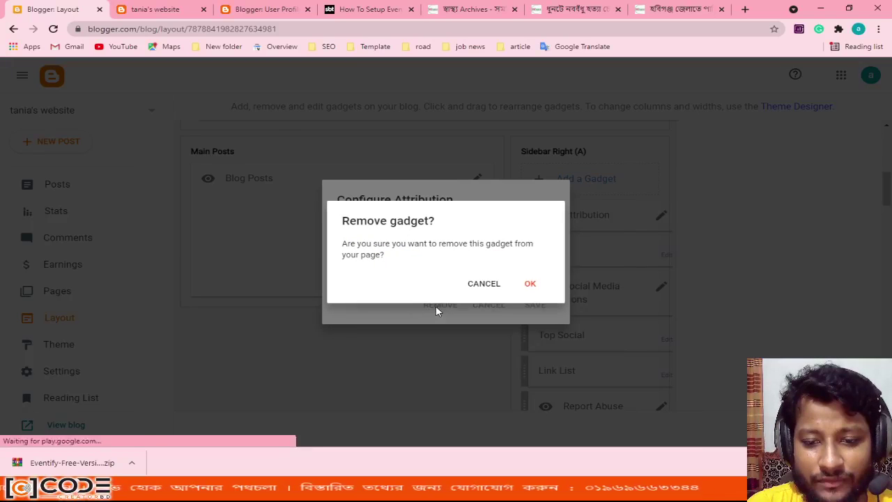
click(527, 286)
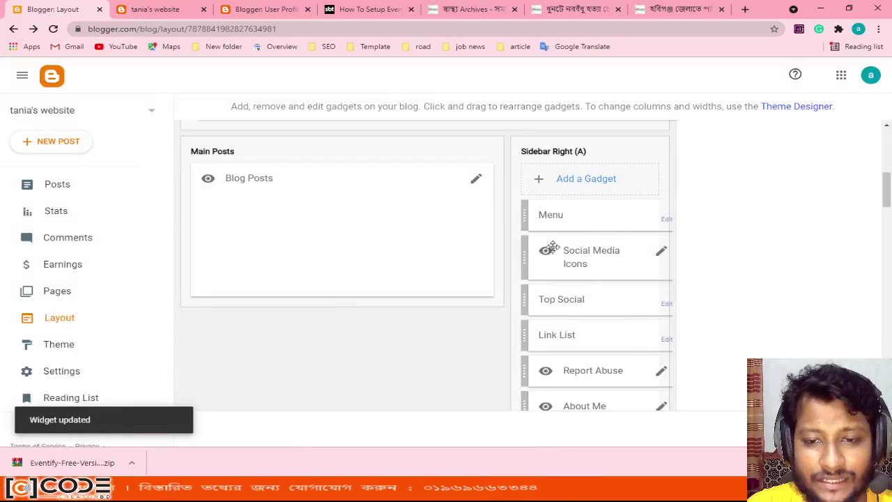
- Look over the remaining Sidebar Right (A) gadgets down to Search This Blog and compare them with the live blog's sidebar
scroll(605, 366, down, 3)
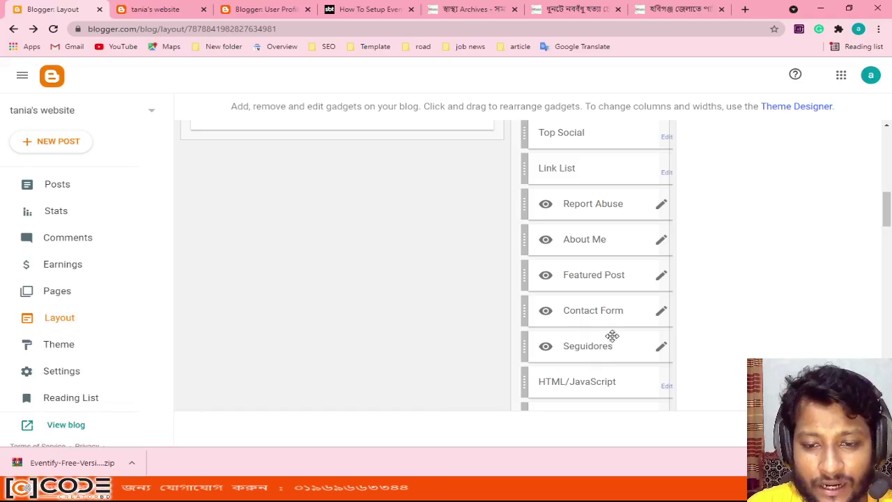
scroll(577, 353, down, 2)
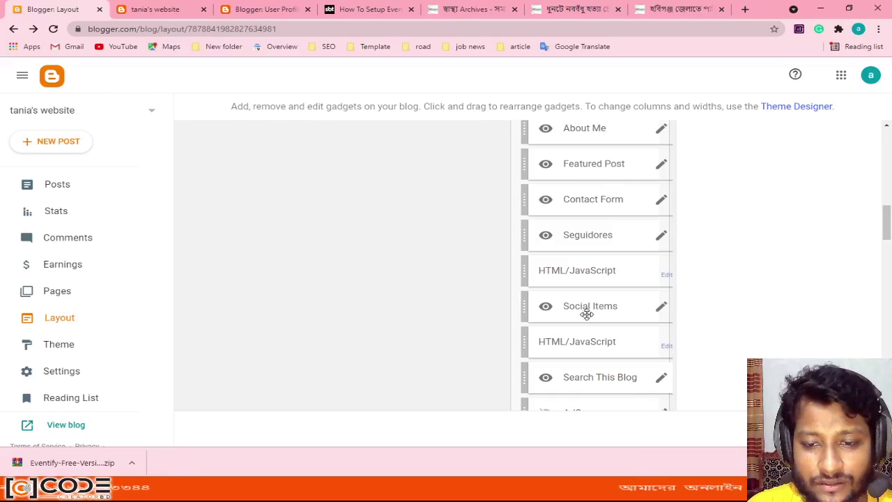
click(146, 11)
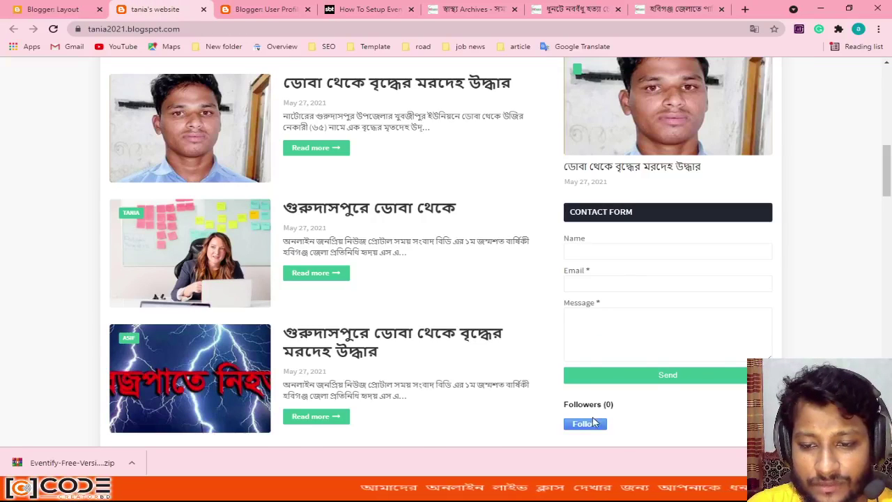
- Examine the live blog's sidebar from the Followers widget up to the Powered by Blogger logo and reload the page
scroll(593, 422, down, 3)
scroll(594, 415, up, 3)
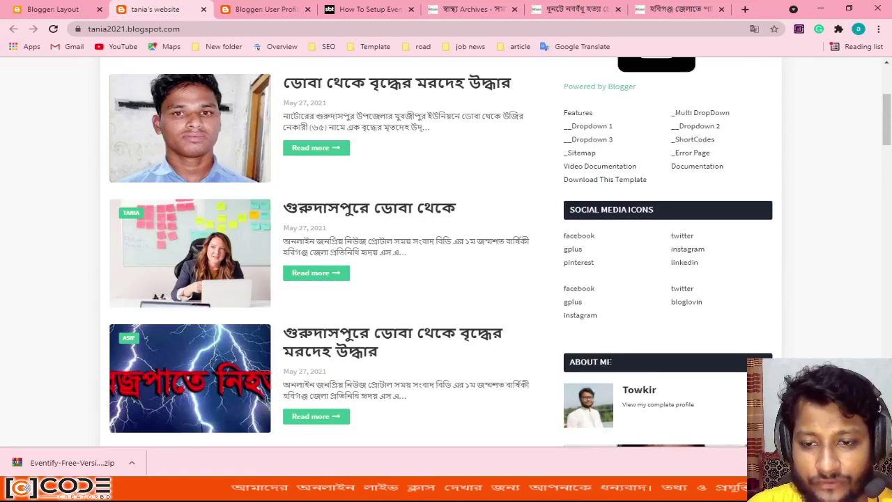
scroll(608, 362, up, 2)
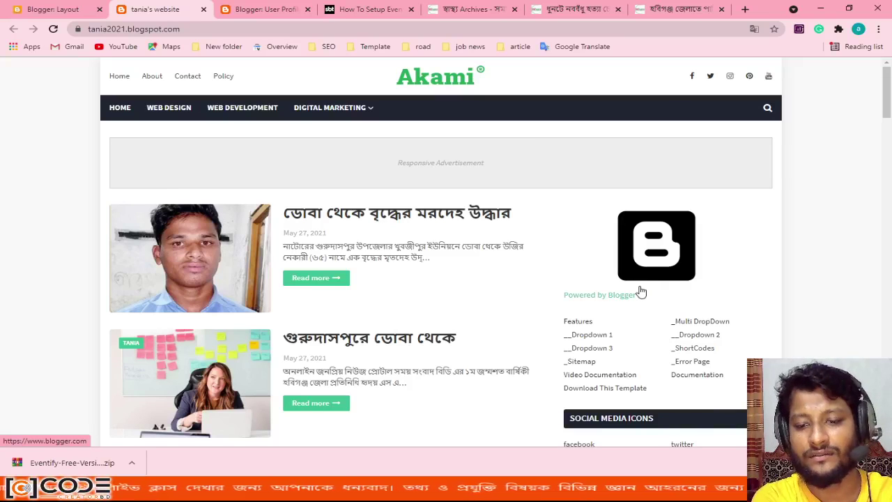
click(53, 28)
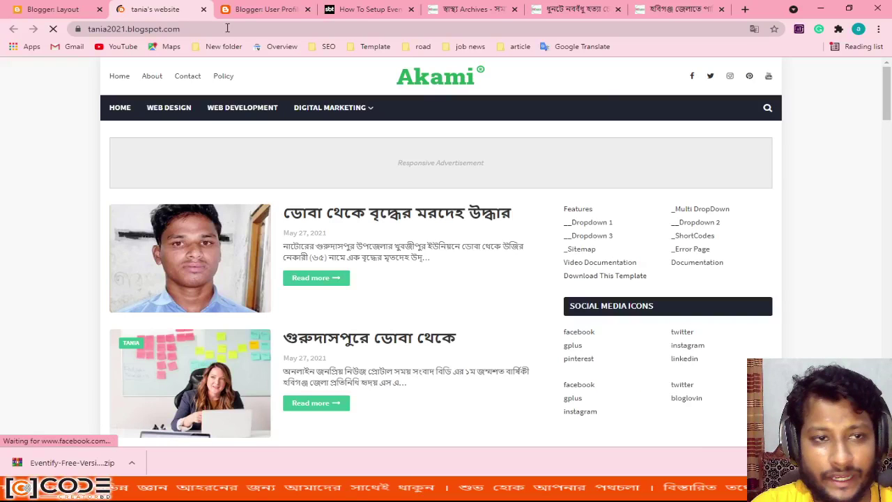
- Return to the Blogger layout and remove the Menu link list gadget from the Sidebar Right (A) section
key(ctrl+shift+Tab)
scroll(633, 255, up, 5)
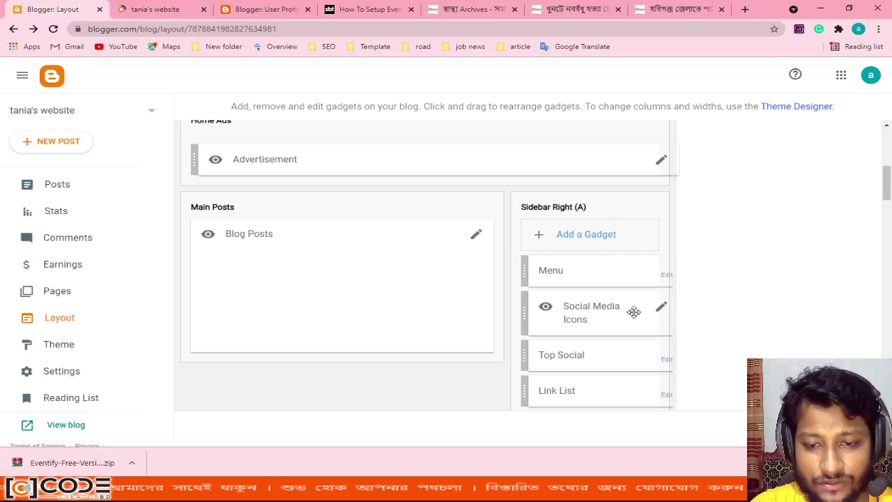
click(667, 274)
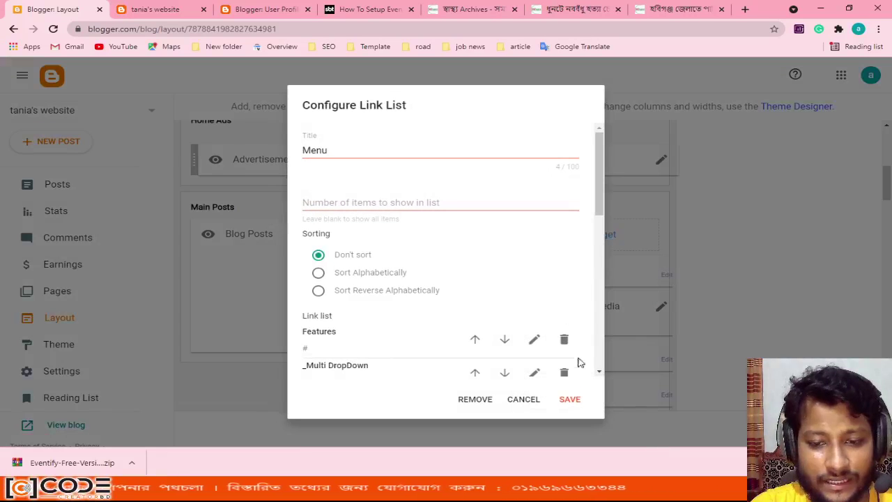
click(472, 400)
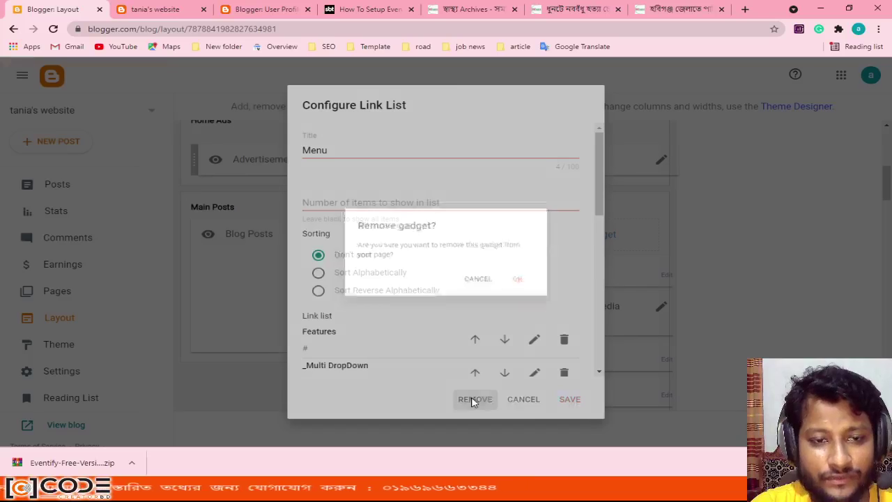
click(529, 283)
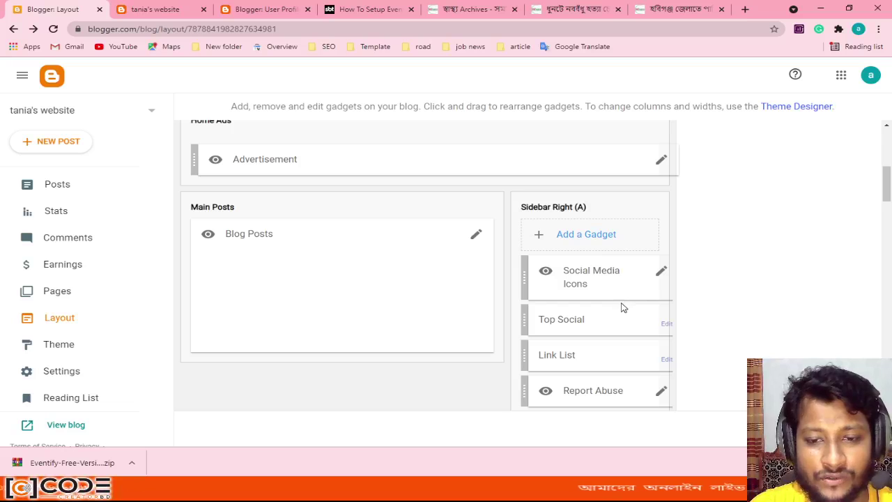
- Look through the remaining Sidebar Right (A) gadgets and review the Social Plugin gadget's link list without changing it
scroll(638, 317, down, 3)
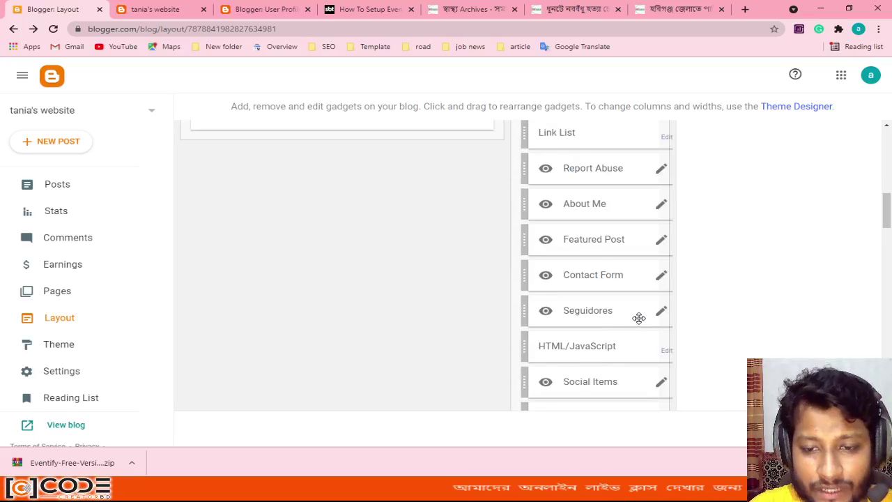
scroll(639, 318, down, 2)
scroll(638, 318, down, 1)
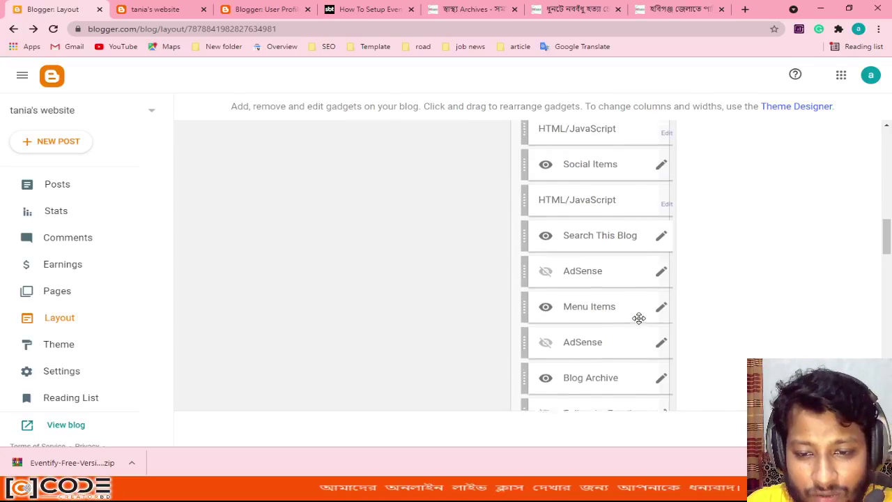
scroll(637, 324, down, 2)
scroll(638, 327, down, 5)
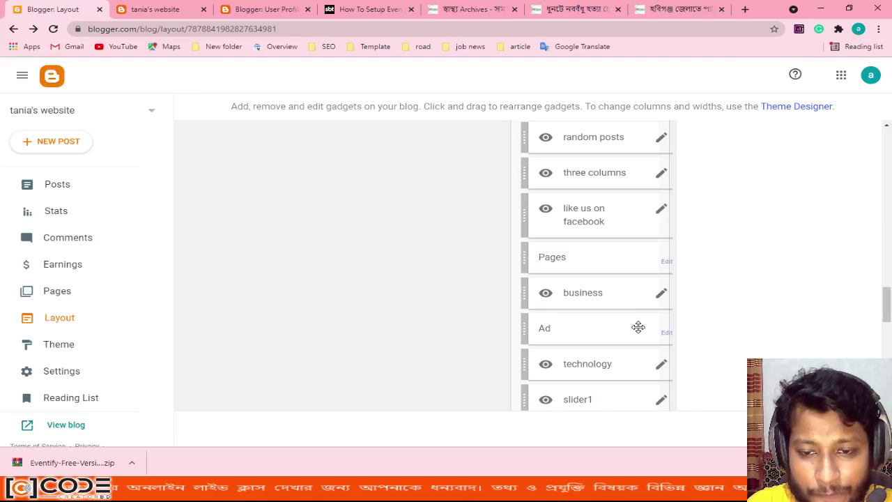
scroll(638, 327, down, 3)
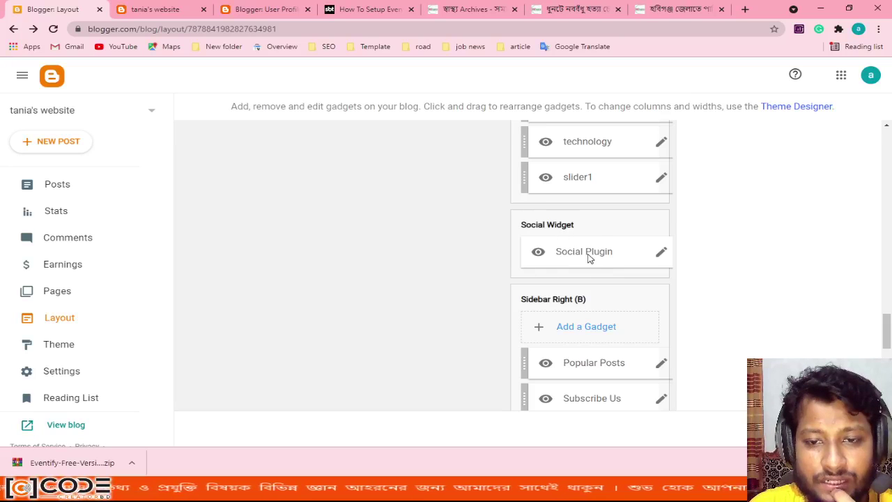
click(661, 253)
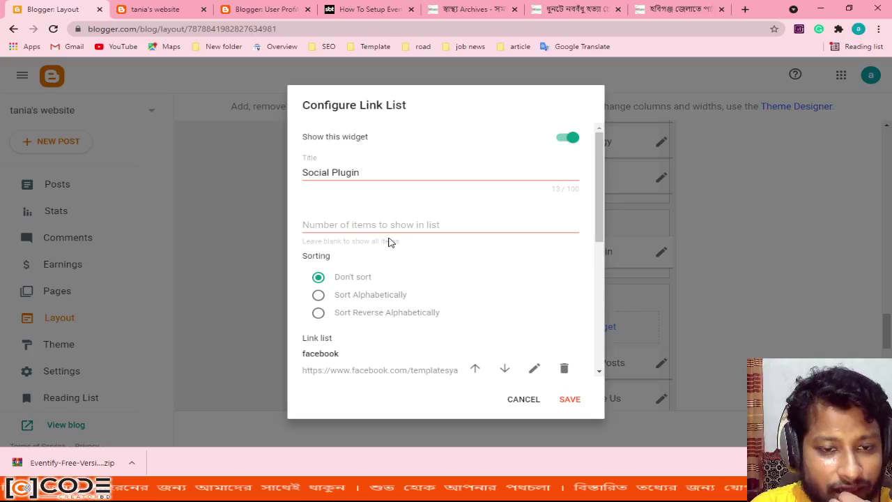
scroll(388, 241, down, 5)
scroll(404, 279, down, 2)
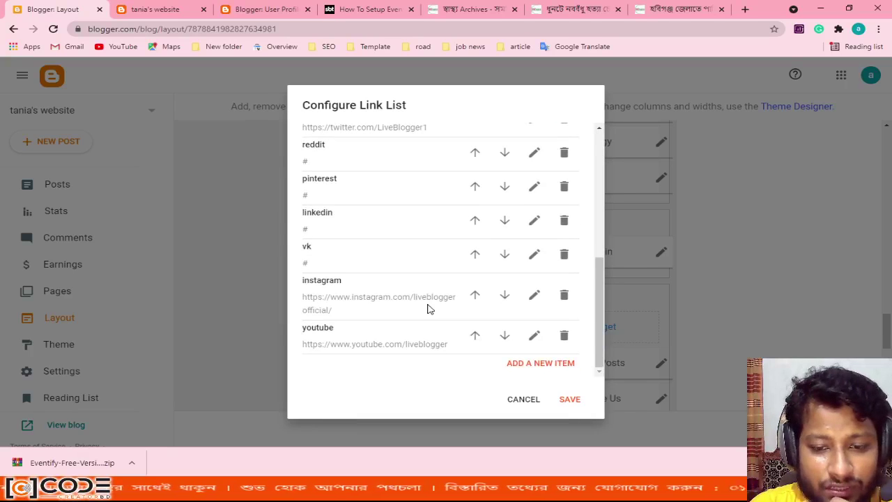
click(526, 400)
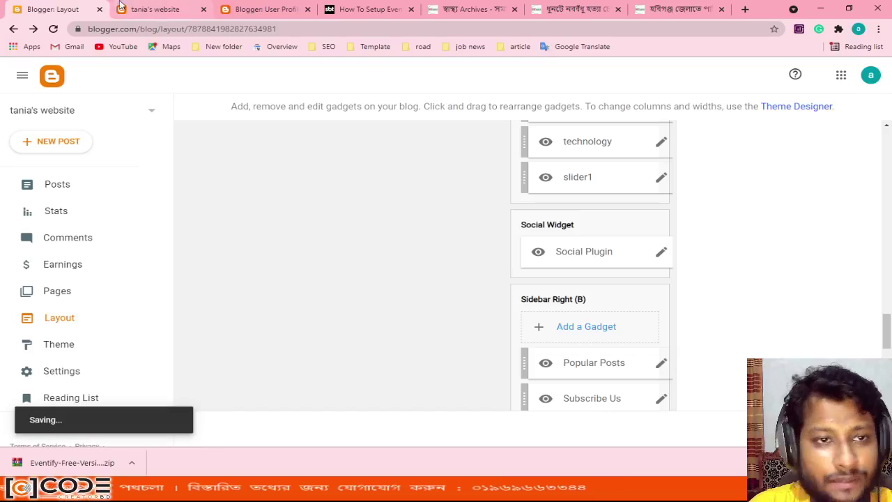
- Reload the live blog, view the profile linked from its About Me widget in a separate tab, and close that tab
click(167, 8)
click(53, 30)
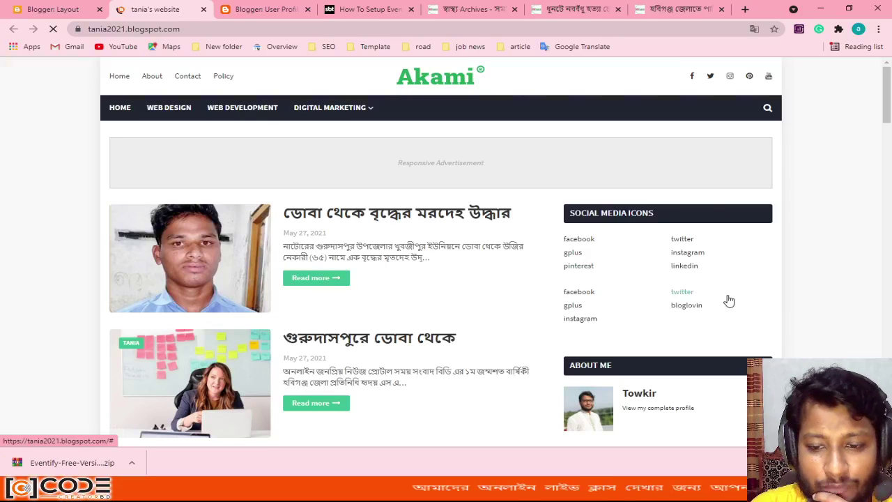
scroll(729, 301, down, 3)
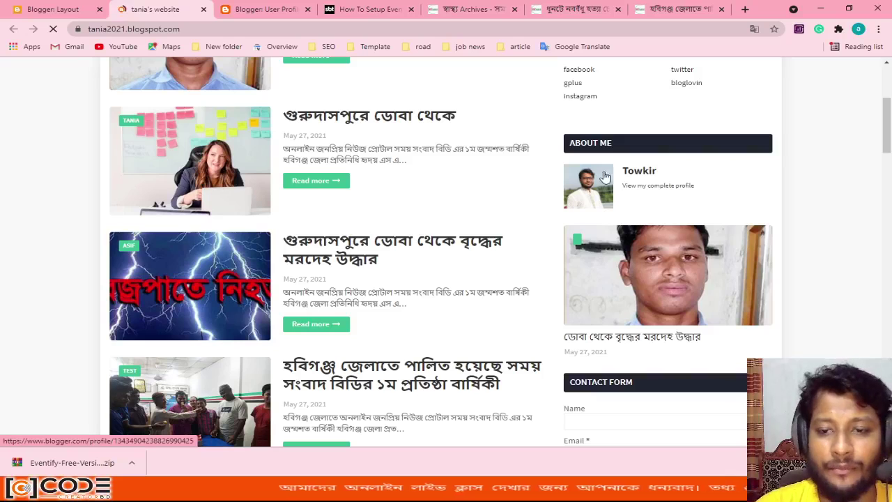
middle_click(634, 174)
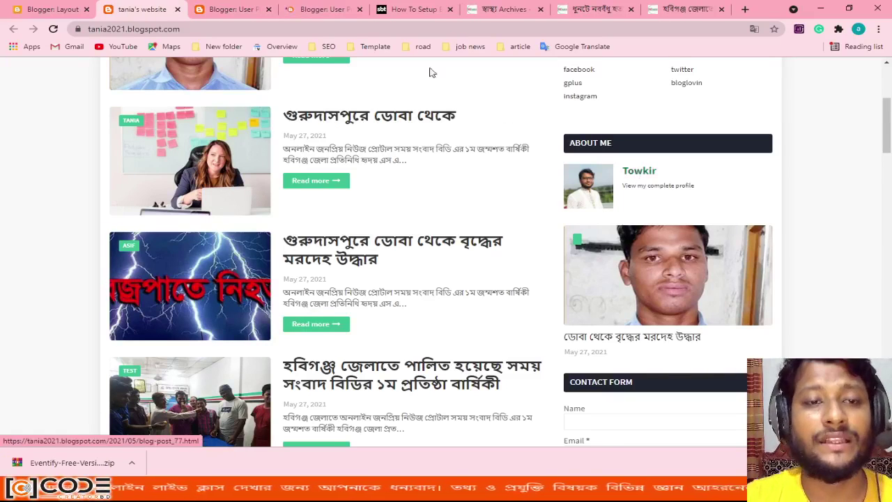
click(310, 8)
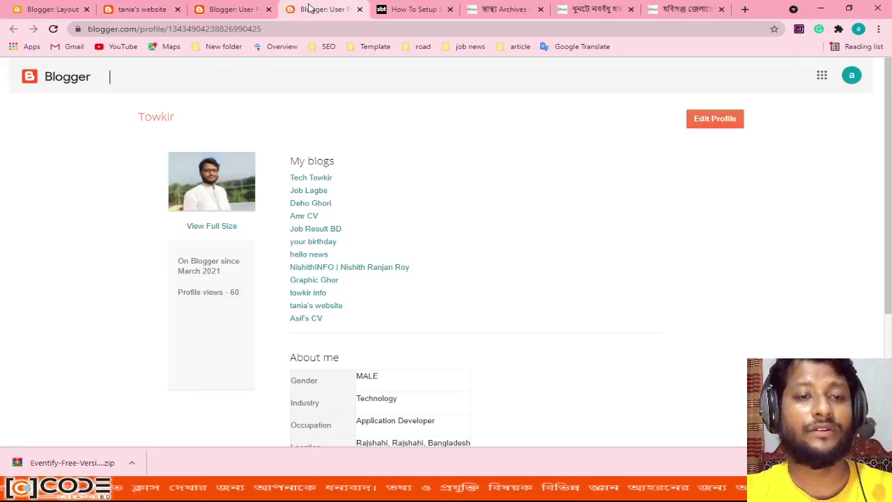
click(359, 9)
- Return to the Blogger layout and remove the About Me profile gadget from the Sidebar Right (A) section
click(52, 9)
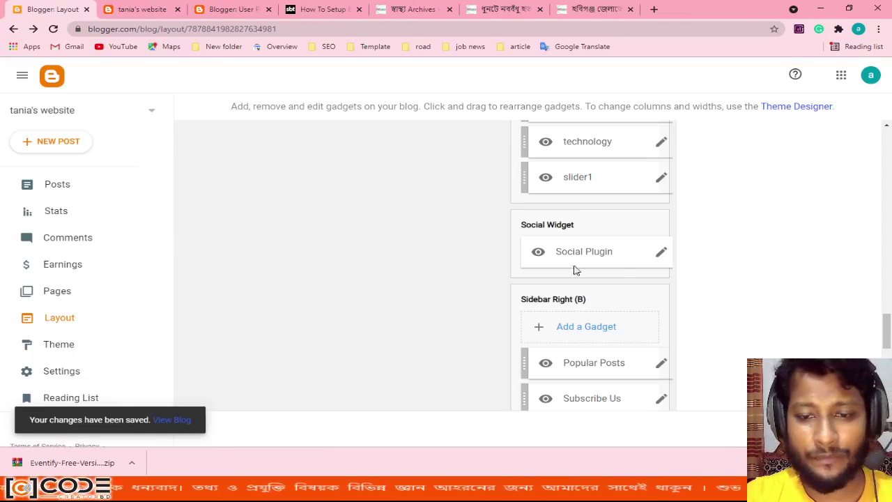
scroll(647, 292, up, 5)
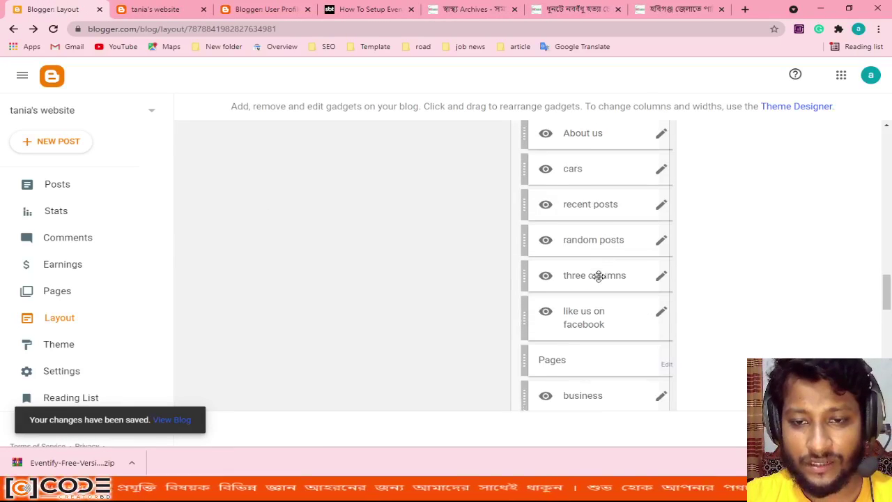
scroll(598, 277, up, 3)
scroll(596, 279, up, 3)
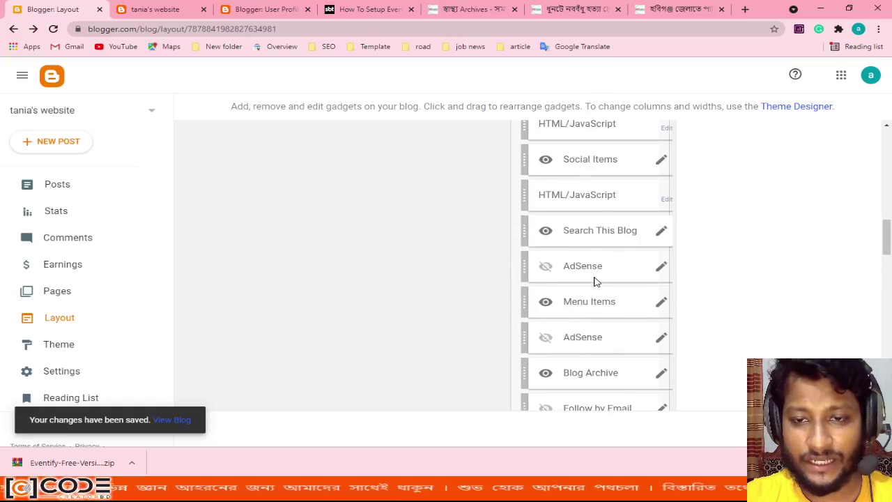
scroll(593, 281, up, 8)
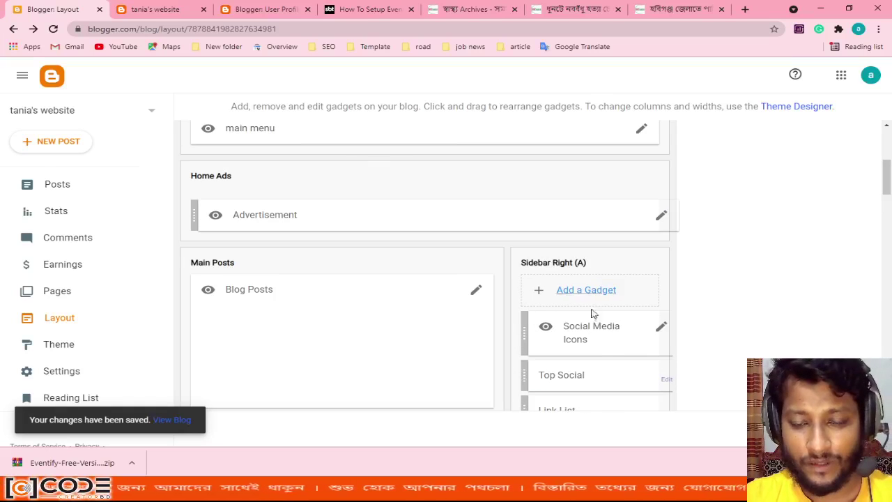
scroll(593, 343, down, 2)
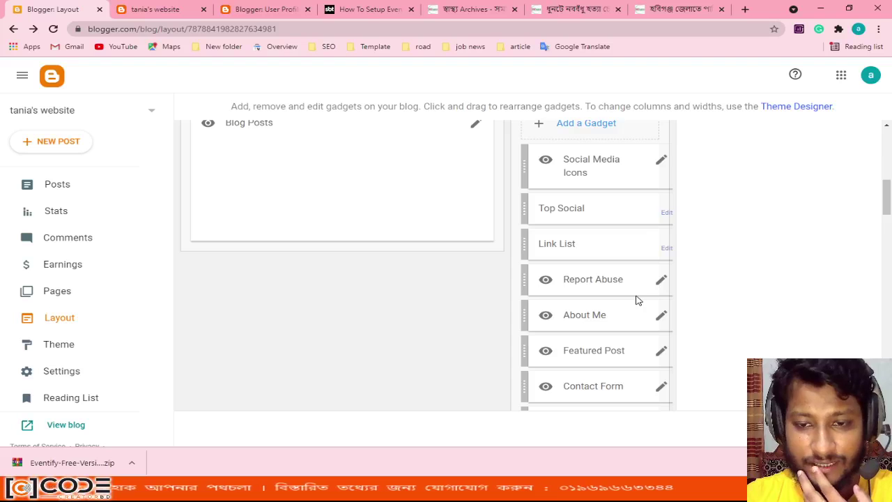
scroll(636, 299, down, 1)
click(661, 259)
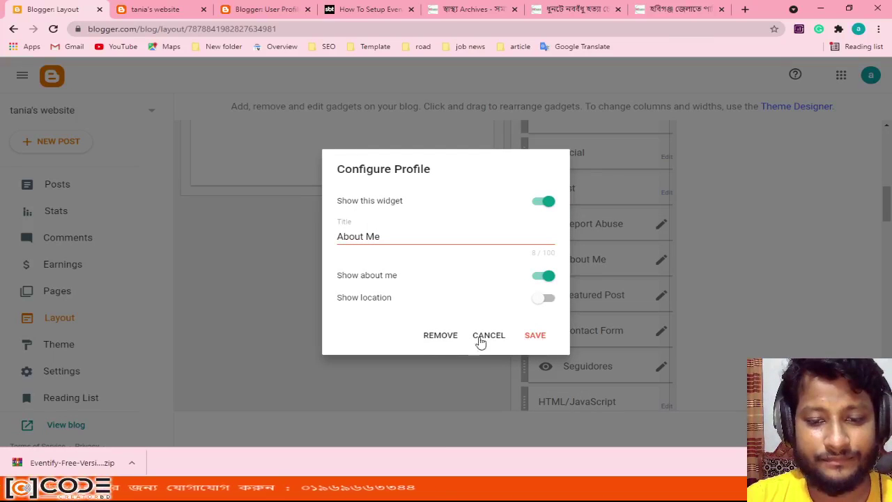
click(440, 337)
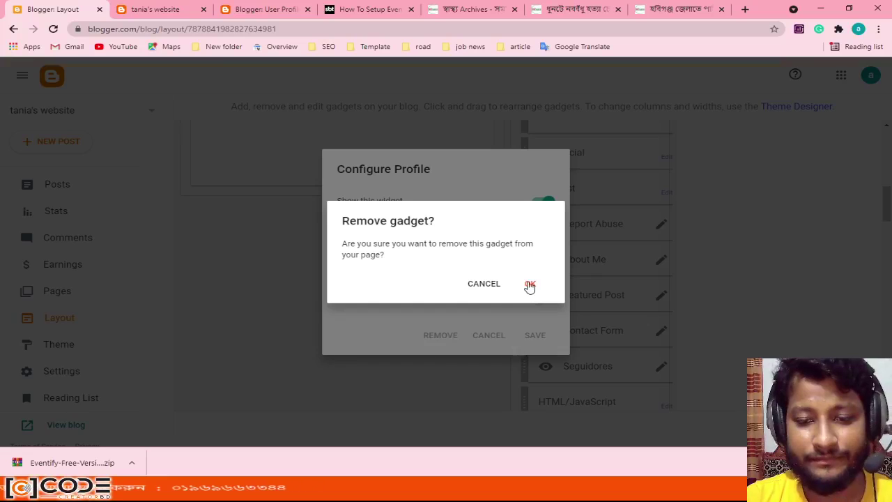
click(527, 284)
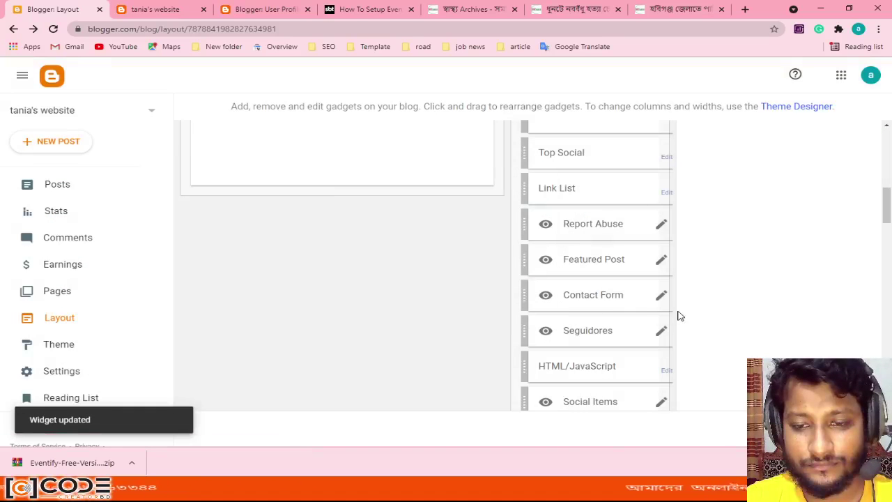
- Remove the Seguidores followers gadget from the Sidebar Right (A) section
click(661, 331)
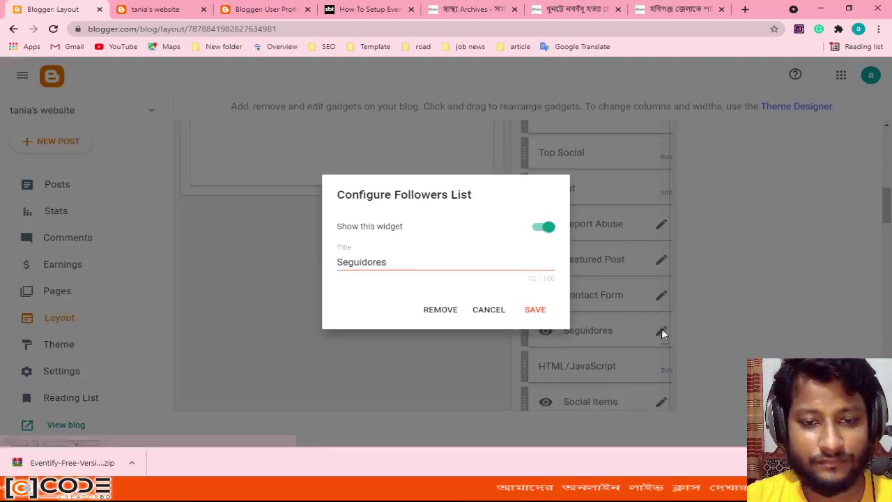
click(439, 311)
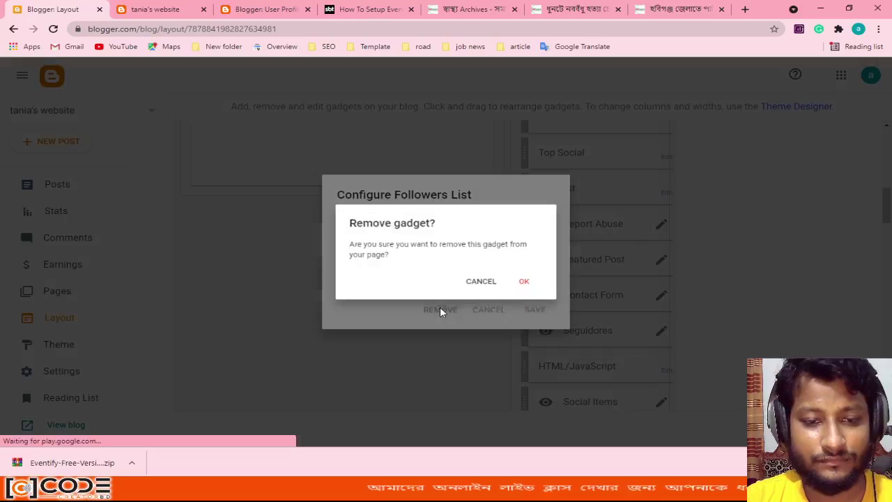
click(533, 284)
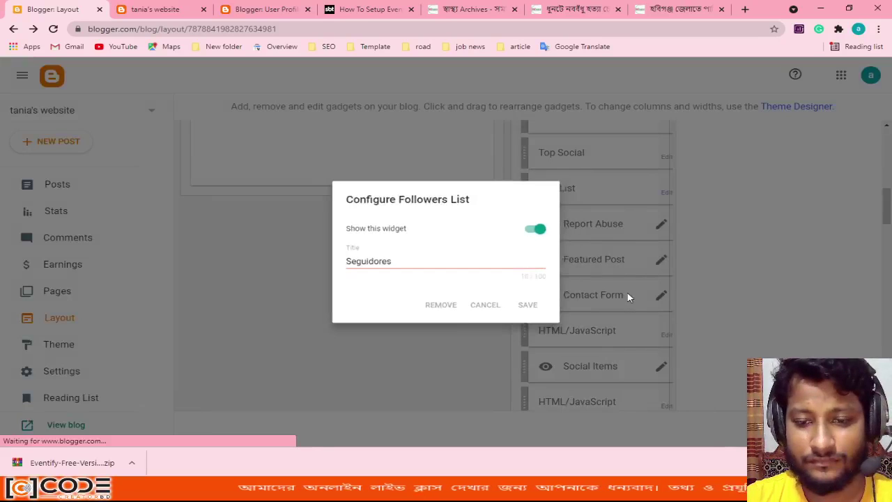
- In the Facebook gadget of Sidebar Right (B), replace the page name templatesyard in the link with ccbd44 and save the gadget
scroll(573, 295, down, 10)
scroll(573, 295, down, 10)
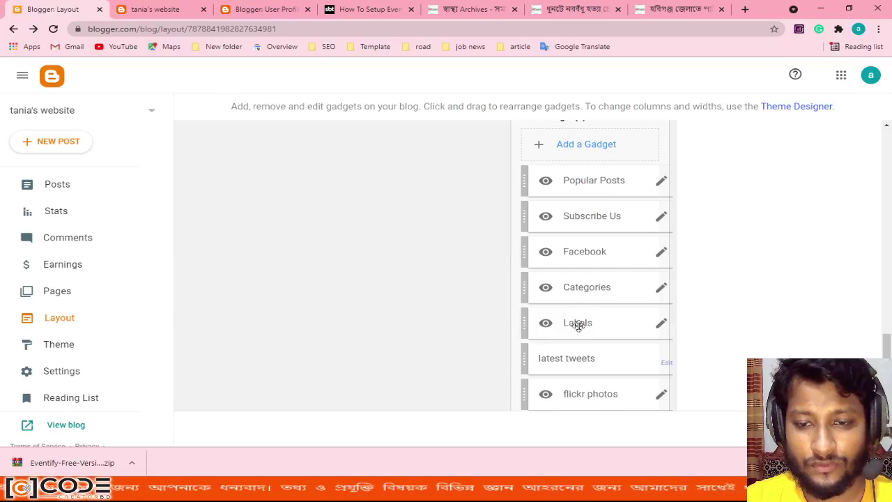
click(661, 254)
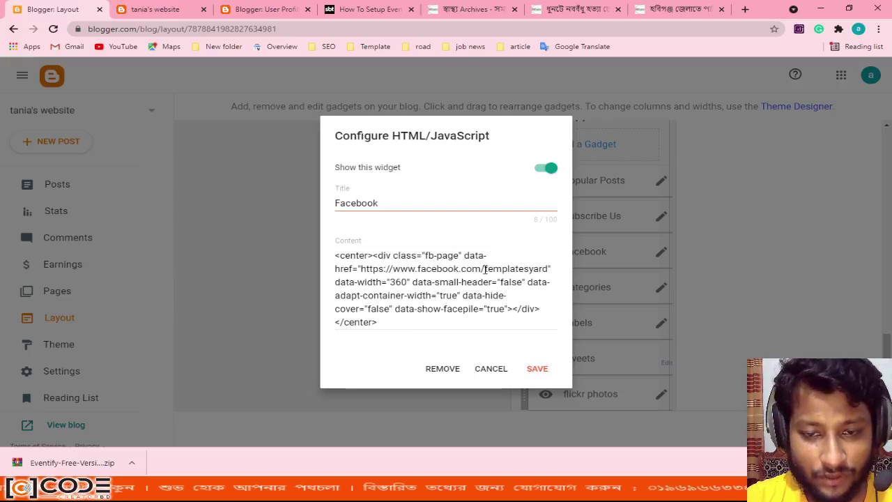
drag(486, 269, 542, 268)
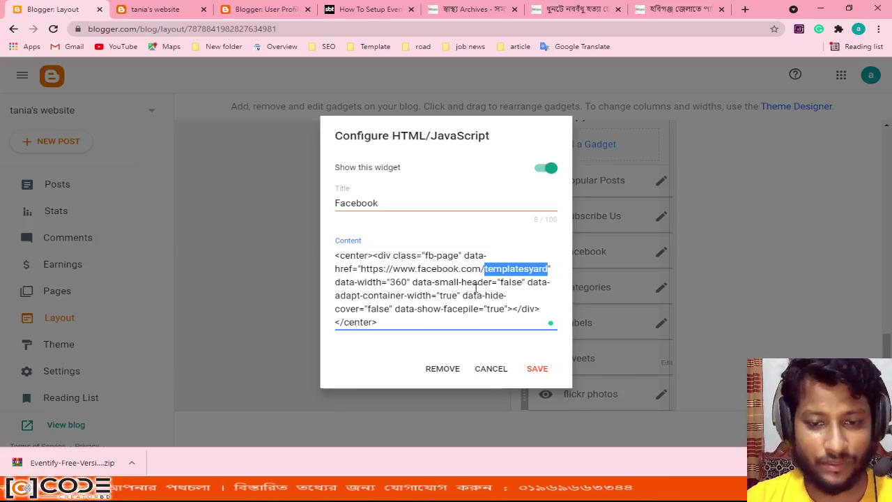
text(ccbd44)
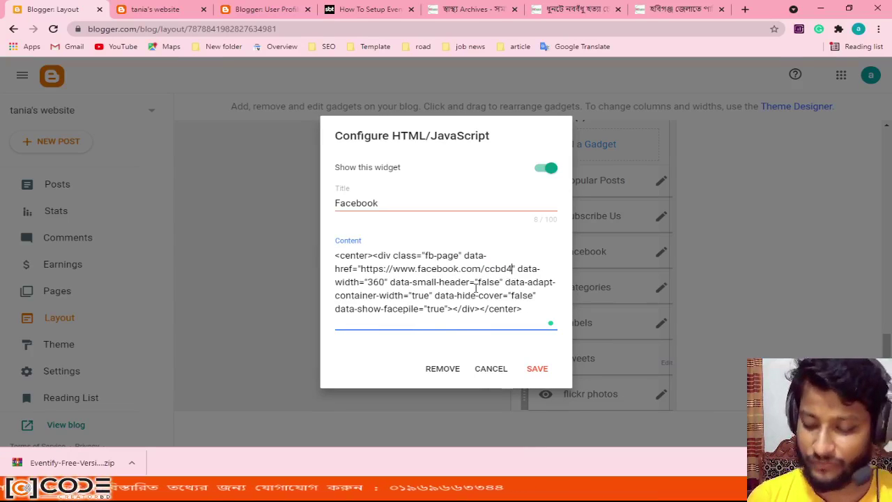
click(529, 367)
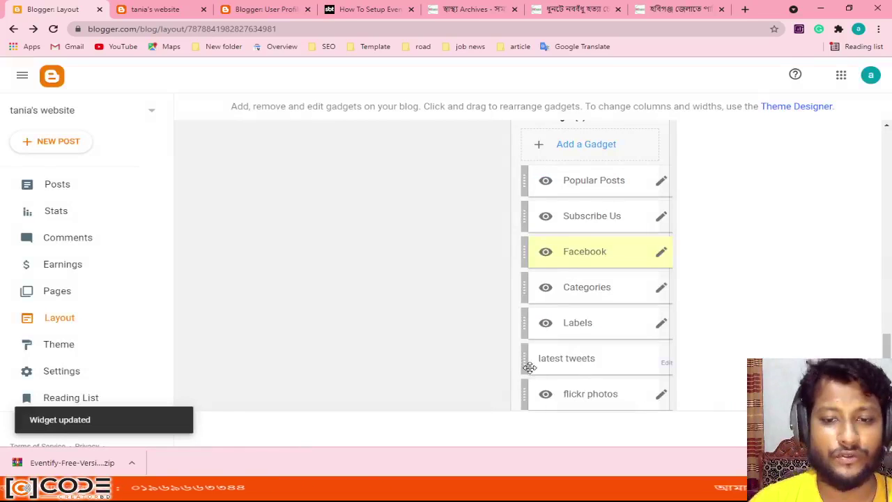
- Reload the live blog and check the sidebar widgets, including the Facebook page box
click(156, 9)
click(53, 28)
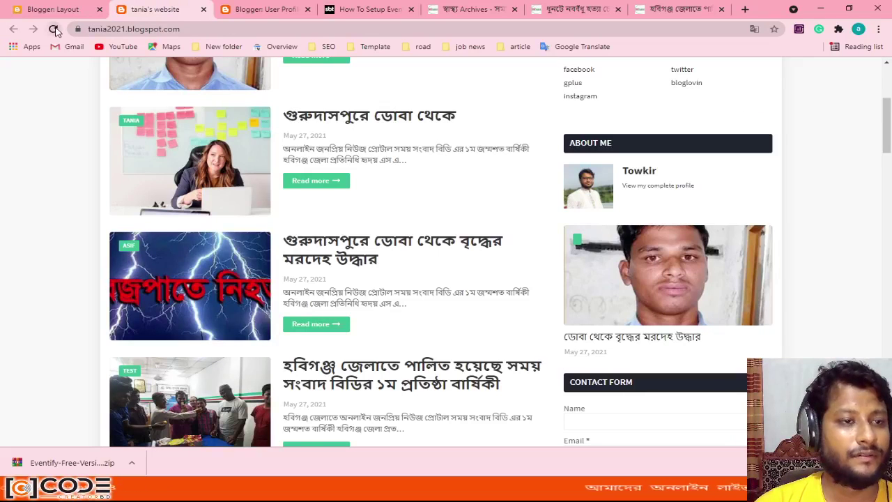
scroll(653, 285, down, 4)
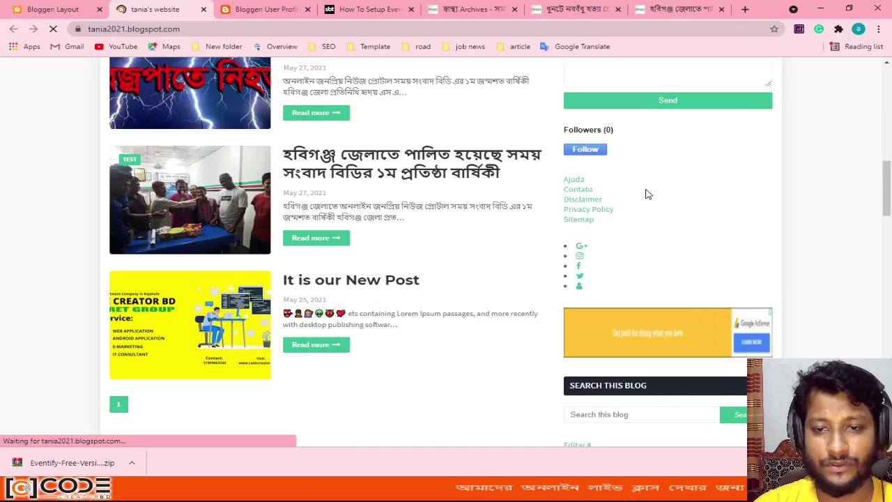
scroll(645, 193, down, 3)
scroll(689, 323, down, 6)
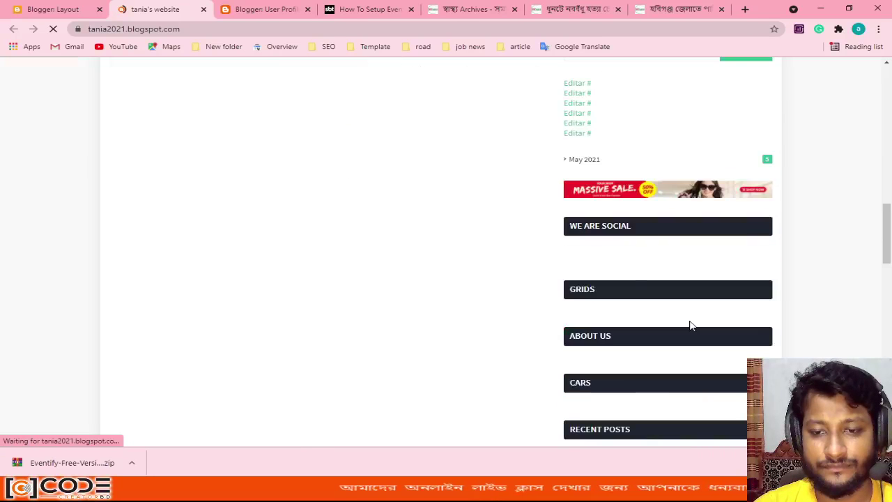
scroll(685, 321, down, 4)
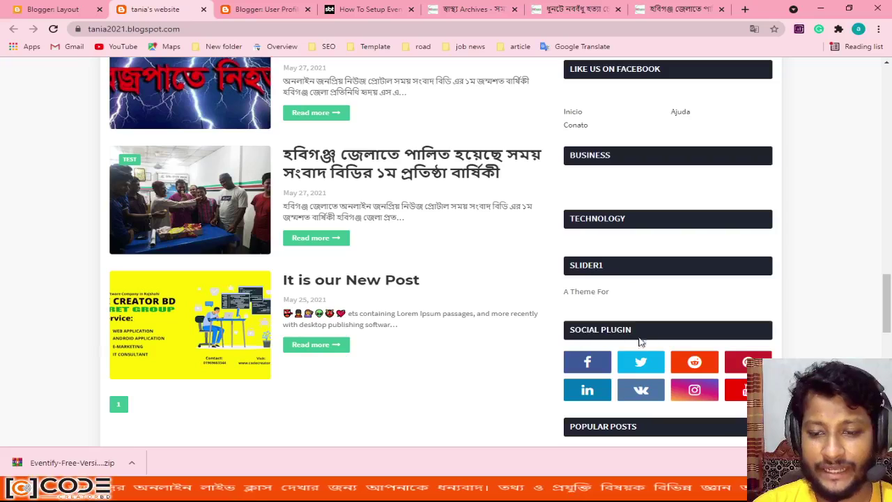
scroll(629, 295, down, 4)
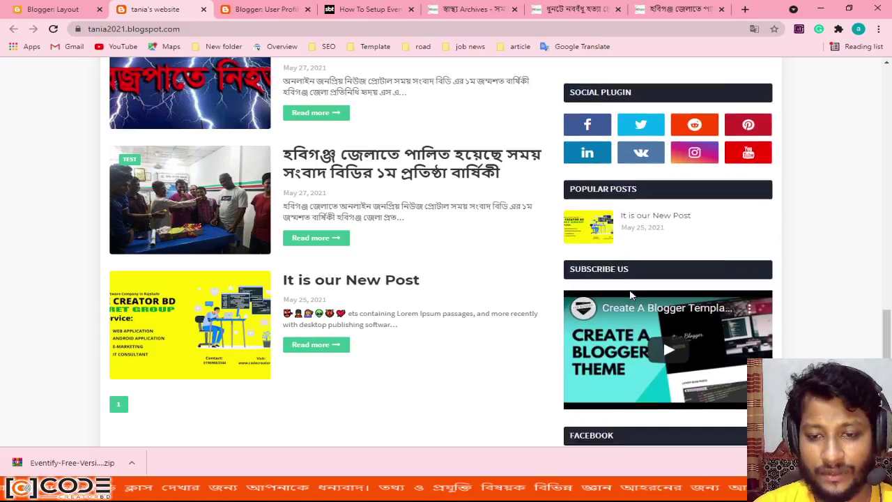
scroll(631, 295, down, 2)
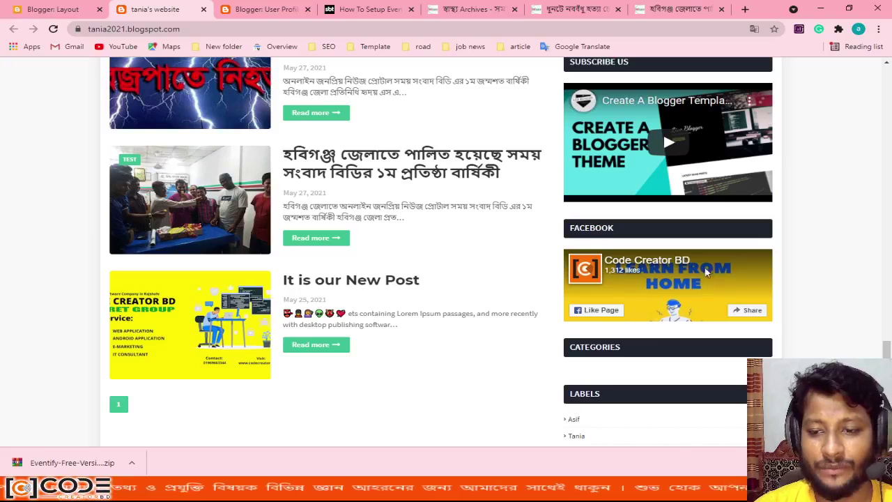
scroll(646, 329, up, 5)
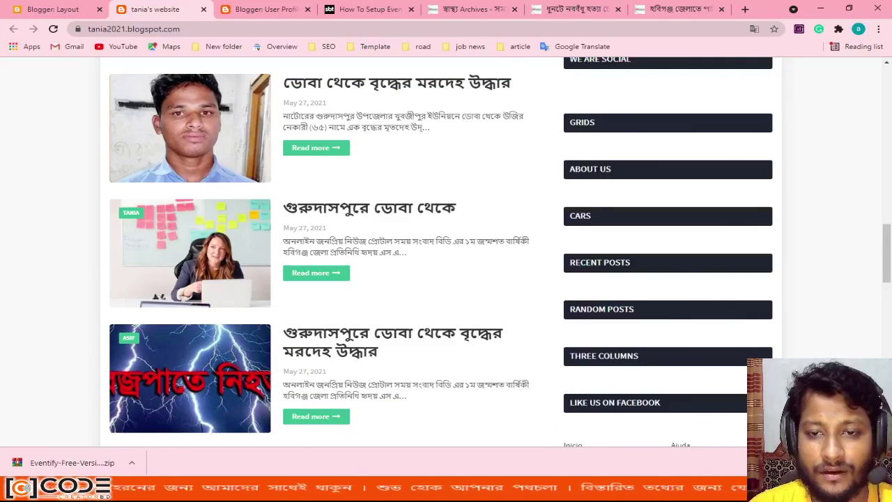
scroll(327, 251, down, 4)
- Return to the Blogger layout and remove the About us gadget from the Sidebar Right (A) section
click(45, 10)
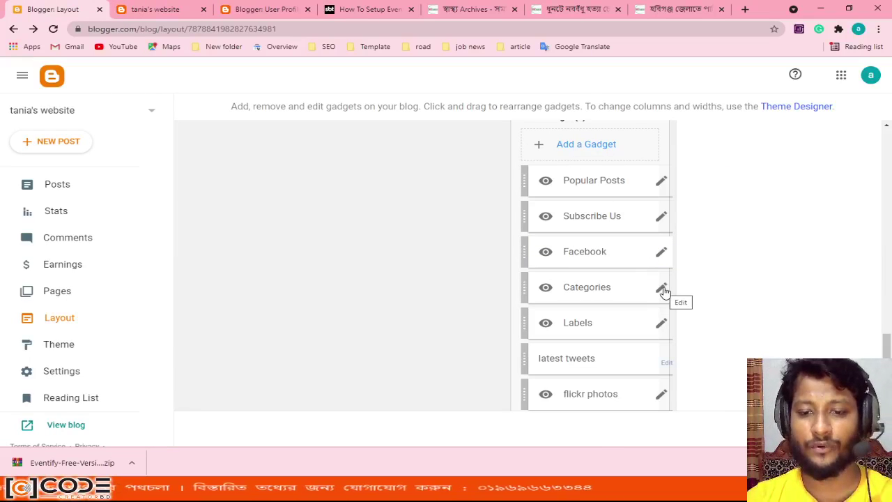
scroll(664, 329, down, 2)
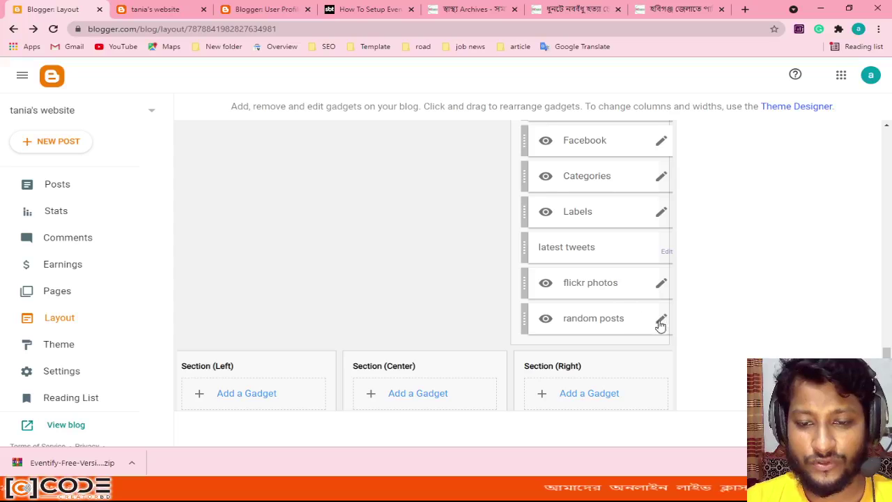
scroll(604, 318, up, 5)
scroll(604, 317, up, 3)
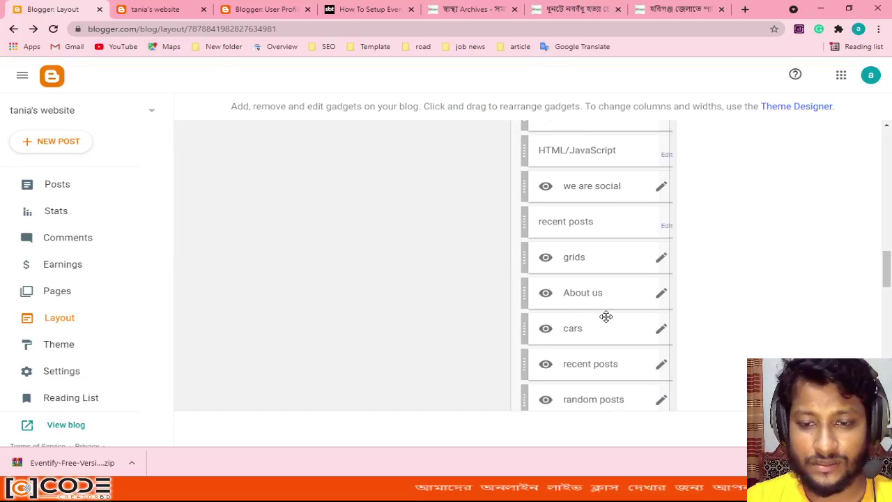
click(664, 295)
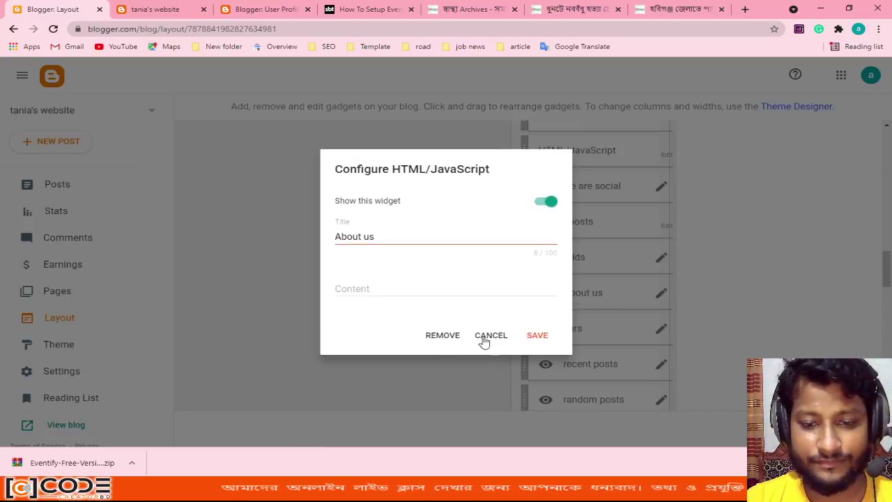
click(434, 335)
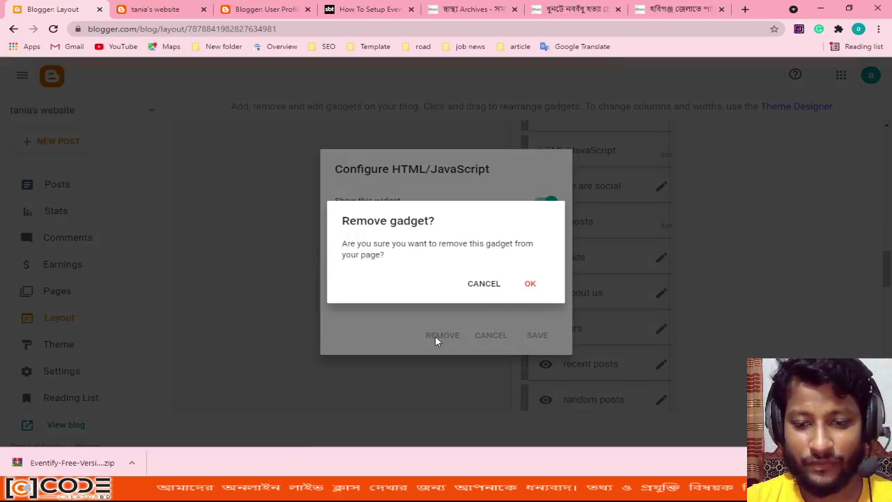
click(526, 285)
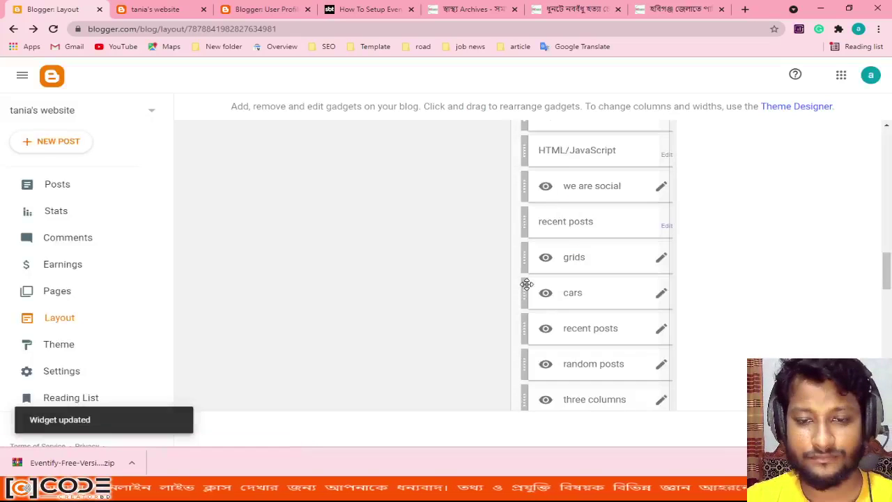
- Remove the cars gadget from the Sidebar Right (A) section
click(660, 294)
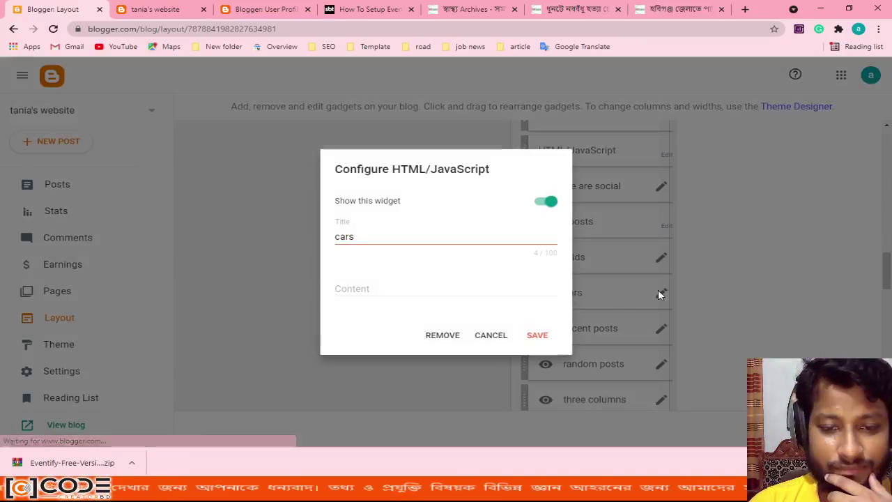
click(449, 336)
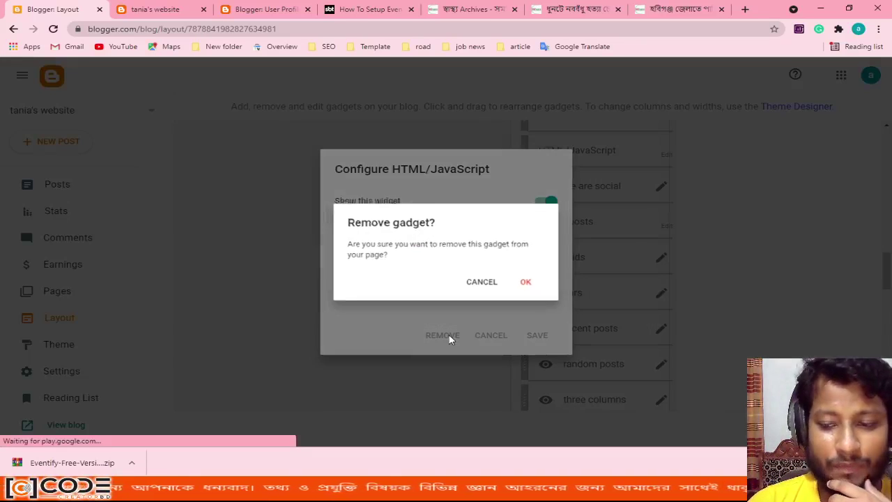
click(529, 283)
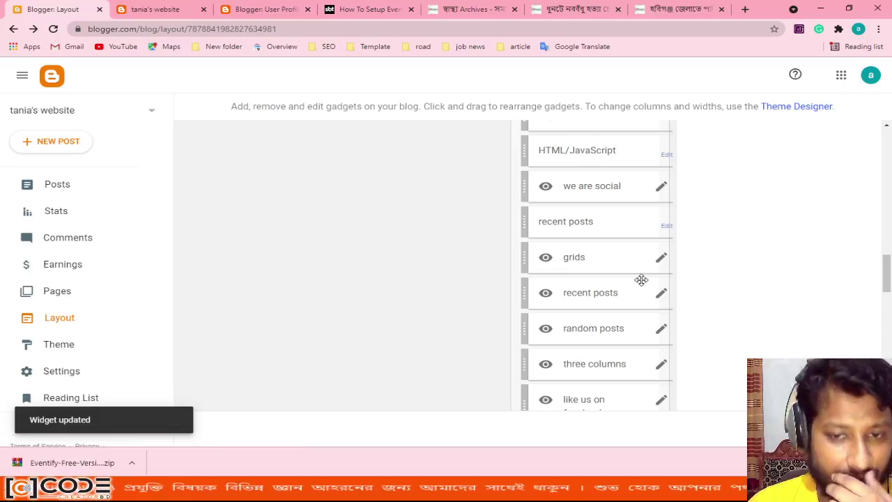
- Review the Menu Items gadget's link list code in Sidebar Right (A) and remove that gadget
scroll(641, 280, up, 3)
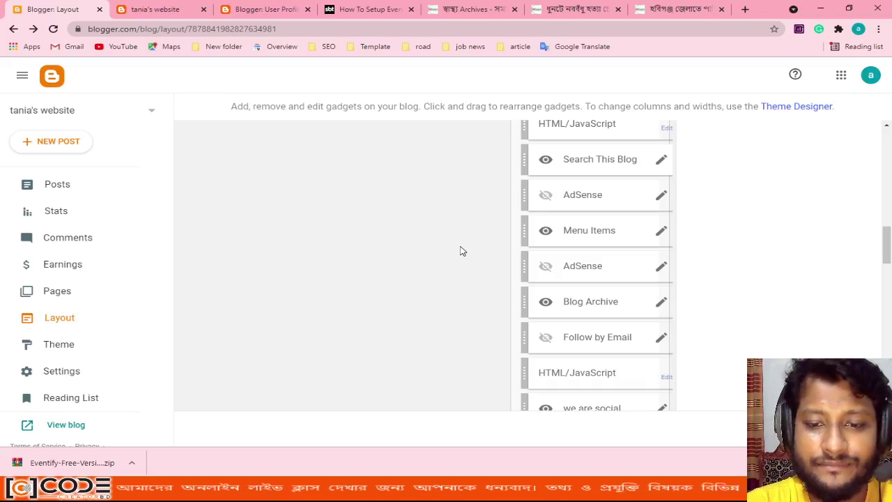
scroll(459, 251, up, 10)
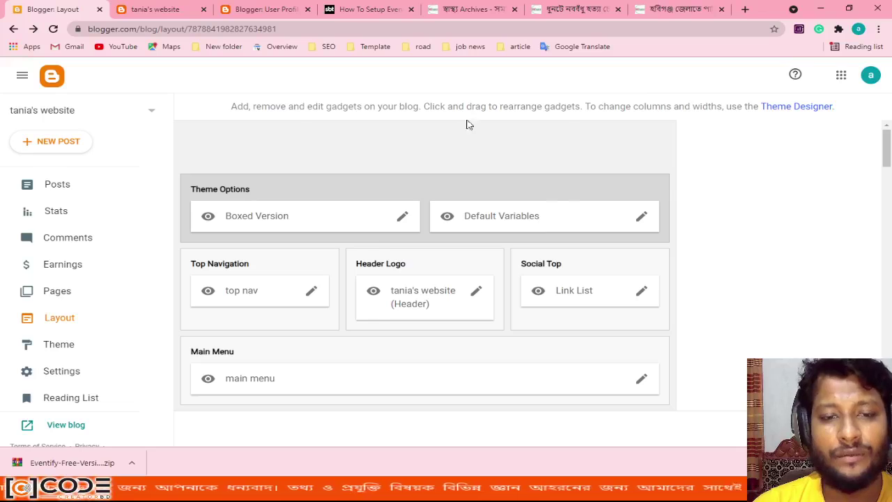
scroll(370, 247, down, 4)
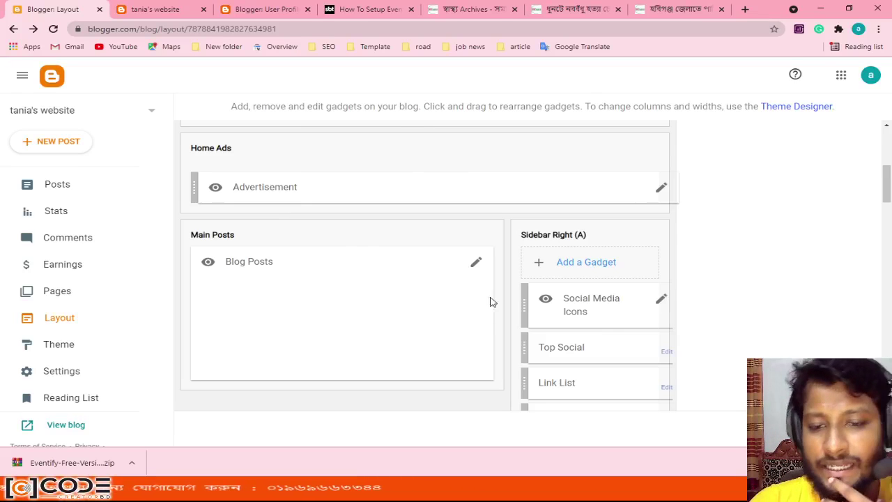
scroll(599, 327, down, 6)
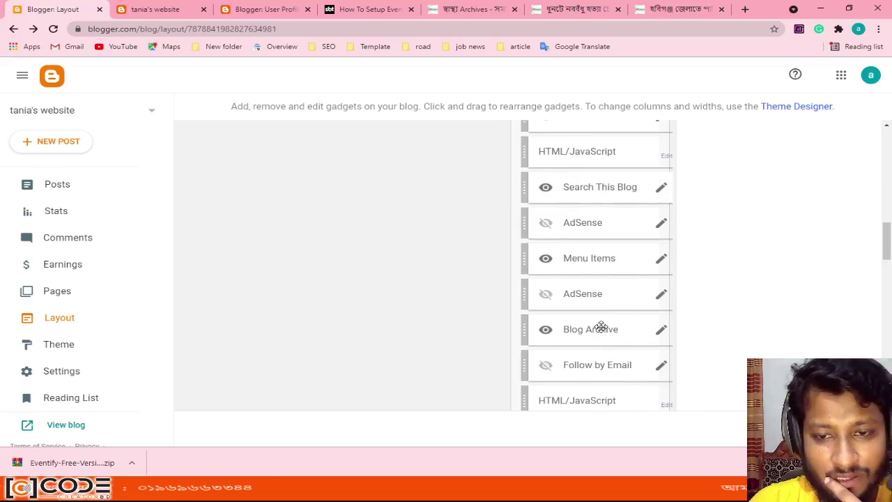
click(661, 263)
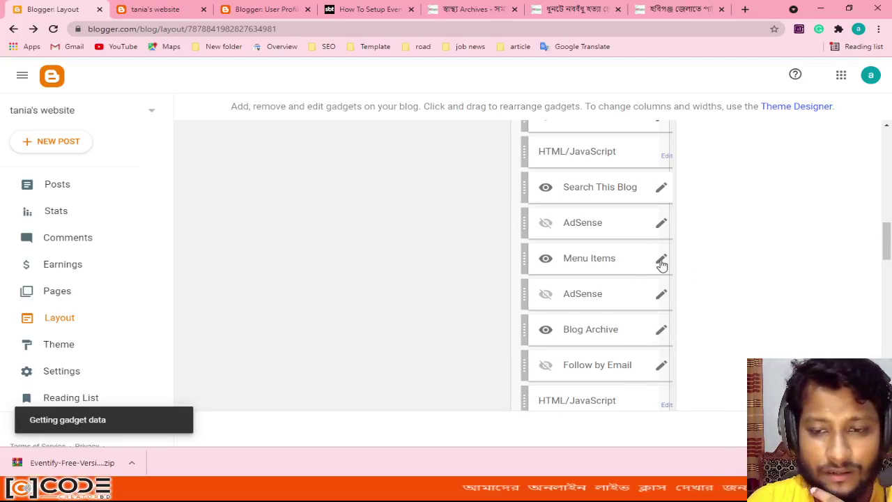
scroll(465, 319, down, 5)
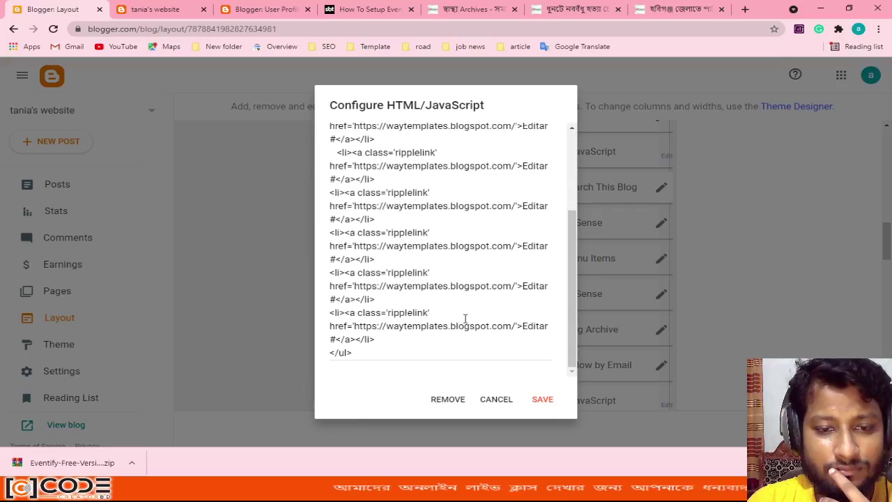
scroll(464, 319, up, 2)
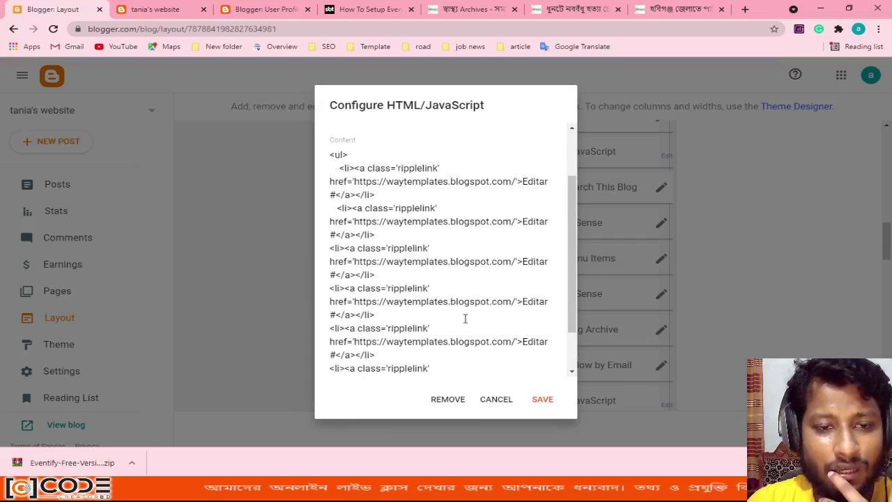
click(449, 399)
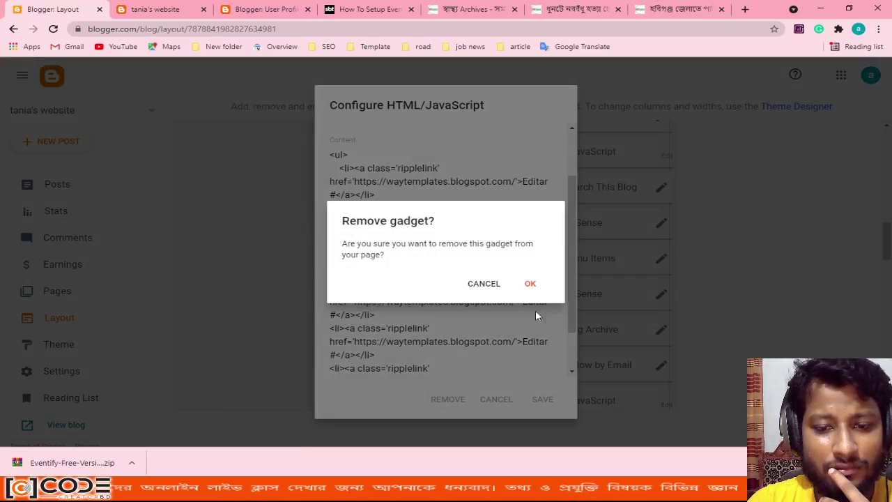
click(530, 285)
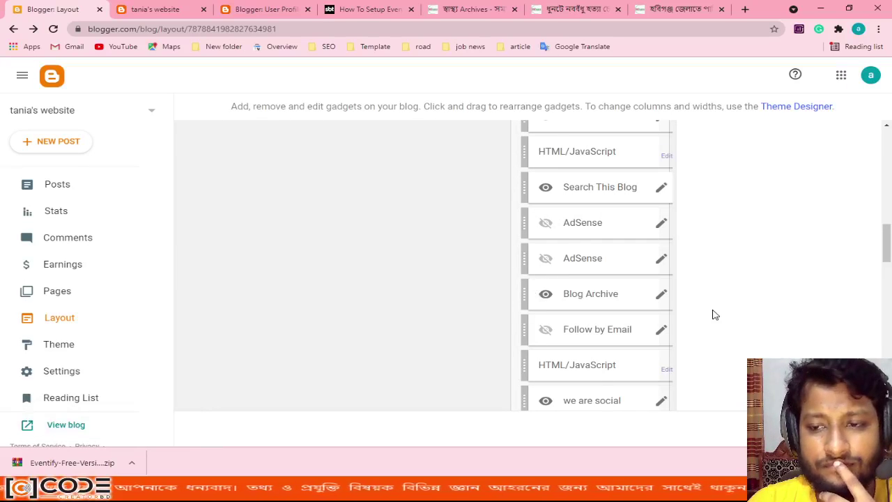
- Reload the live blog and inspect its sidebar around the Search This Blog box and the archive list
scroll(712, 313, down, 5)
click(155, 9)
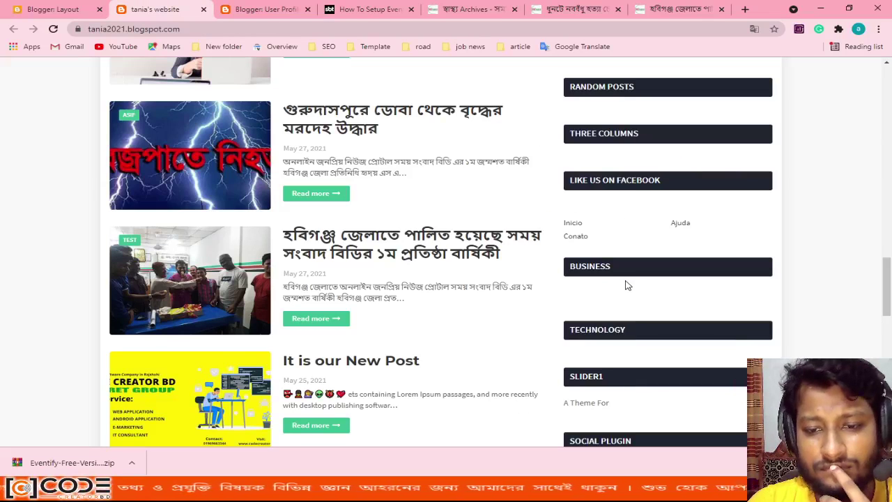
scroll(627, 293, down, 3)
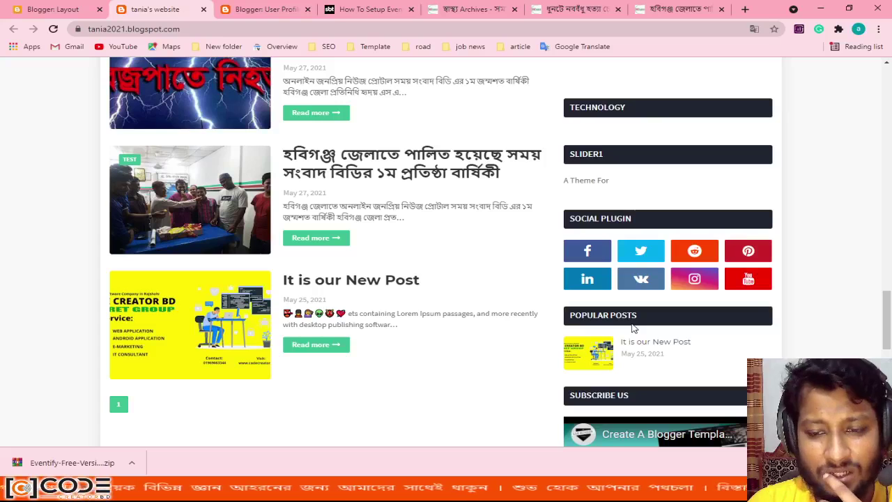
click(53, 28)
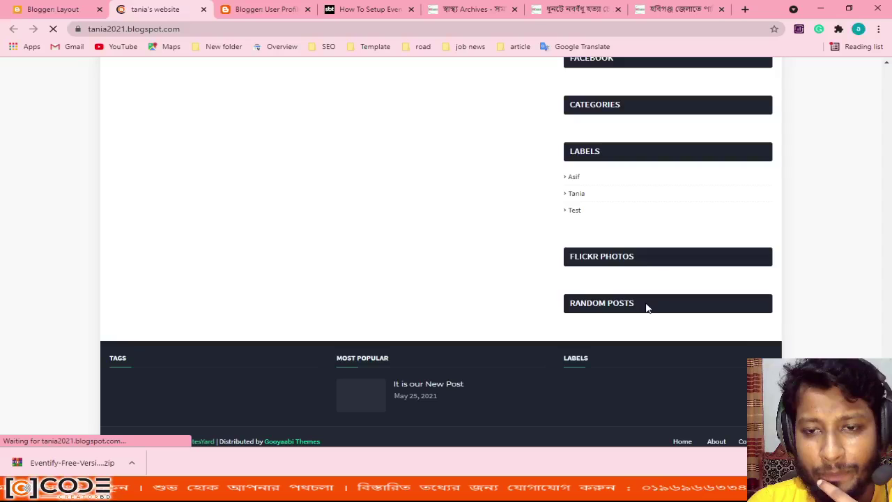
scroll(645, 308, up, 4)
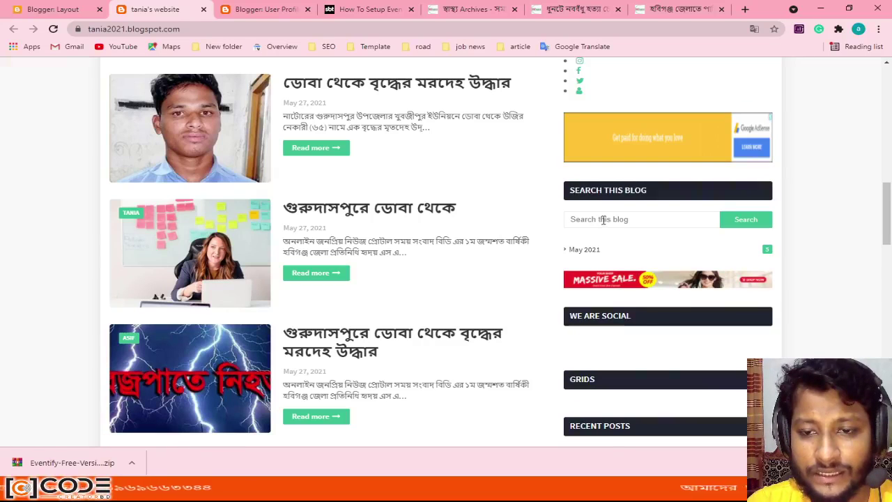
click(603, 219)
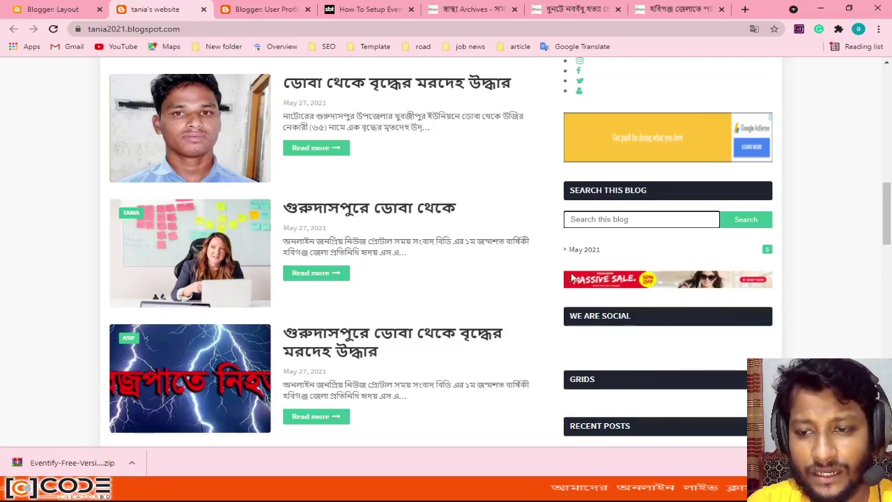
- Return to the Blogger layout and open the Follow by Email gadget's settings in Sidebar Right (A) to examine its title and FeedBurner URL
click(67, 9)
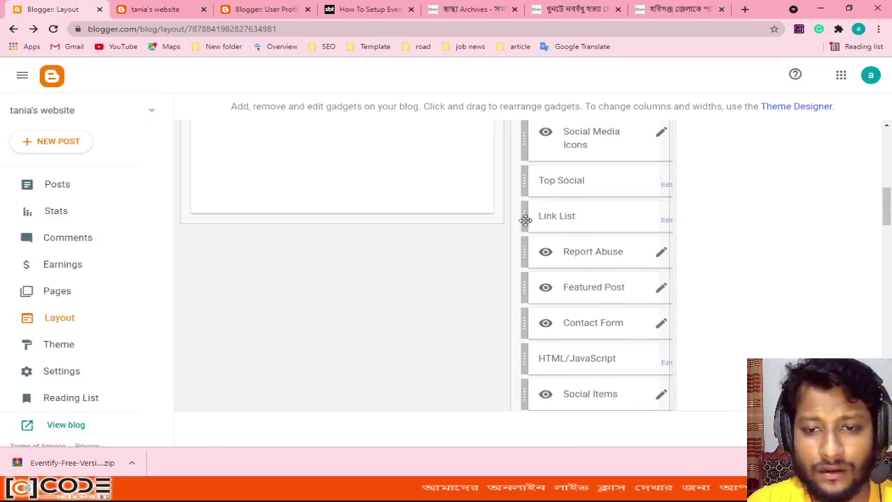
scroll(603, 280, up, 2)
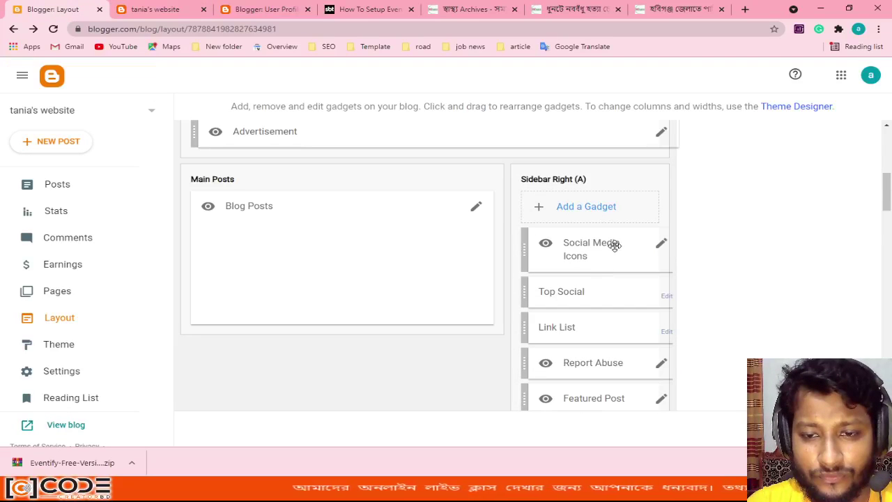
scroll(615, 279, down, 2)
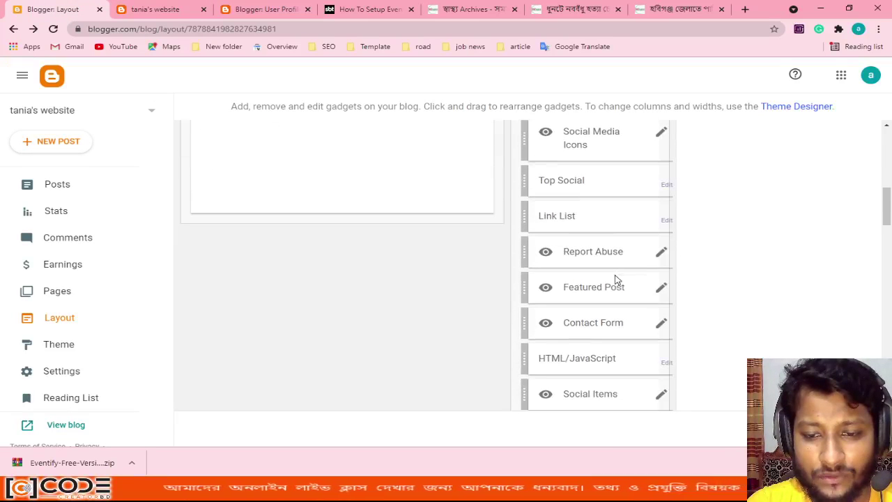
scroll(615, 275, down, 2)
scroll(607, 318, down, 3)
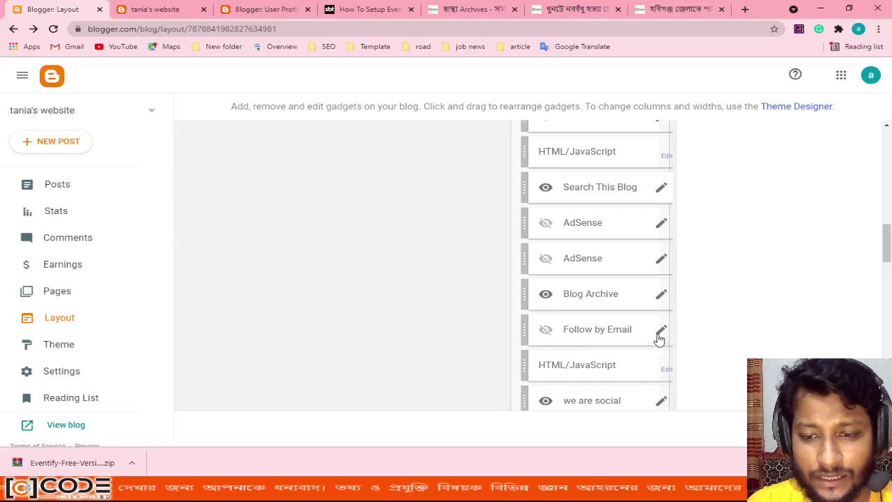
click(659, 336)
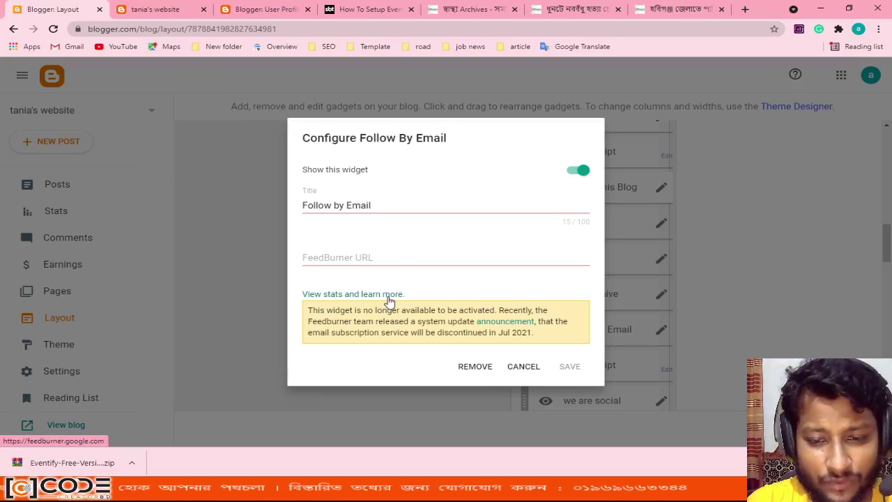
click(376, 205)
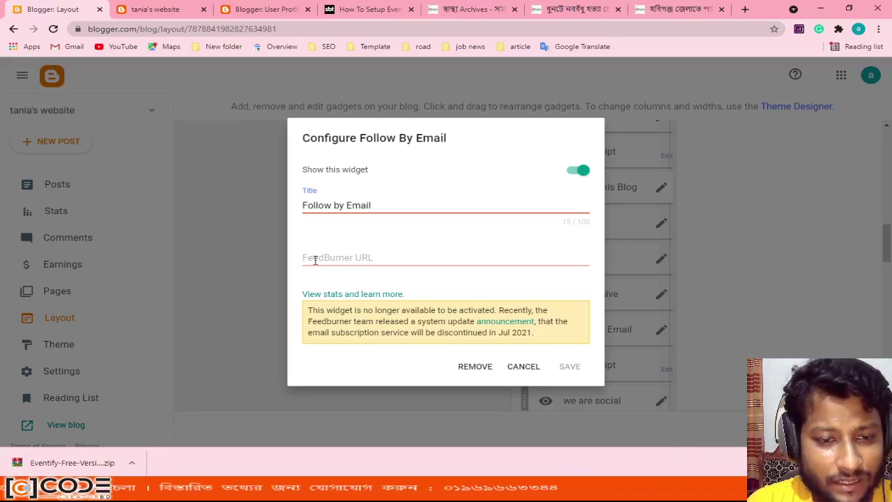
click(401, 259)
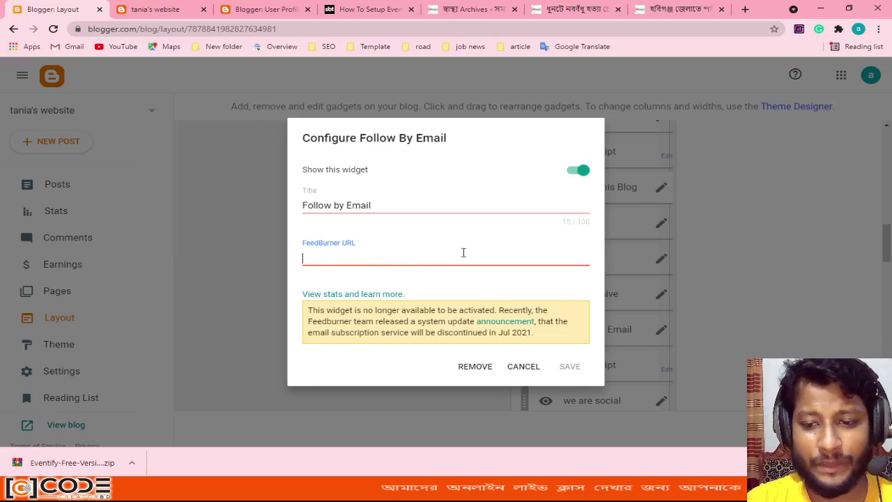
- Toggle the widget's visibility off and on, and try dfdfdfdf.vv as the FeedBurner URL before clearing the entry
click(569, 172)
click(568, 172)
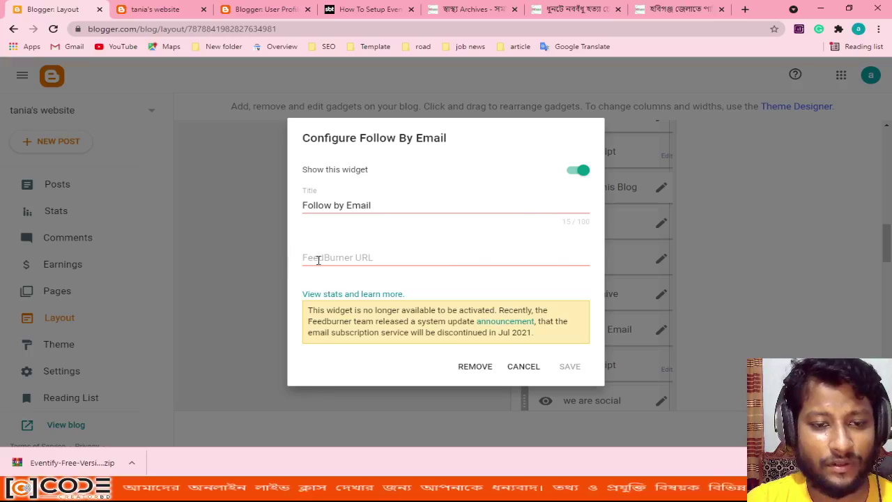
click(409, 257)
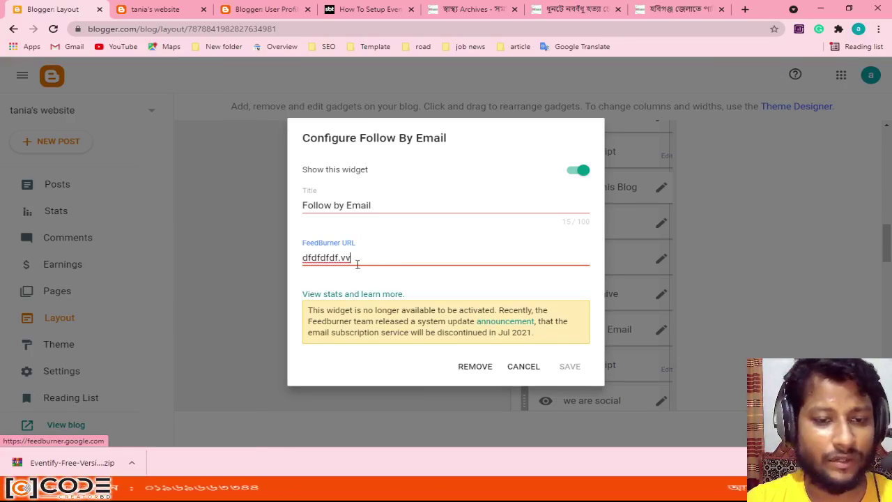
drag(341, 259, 279, 261)
key(BackSpace)
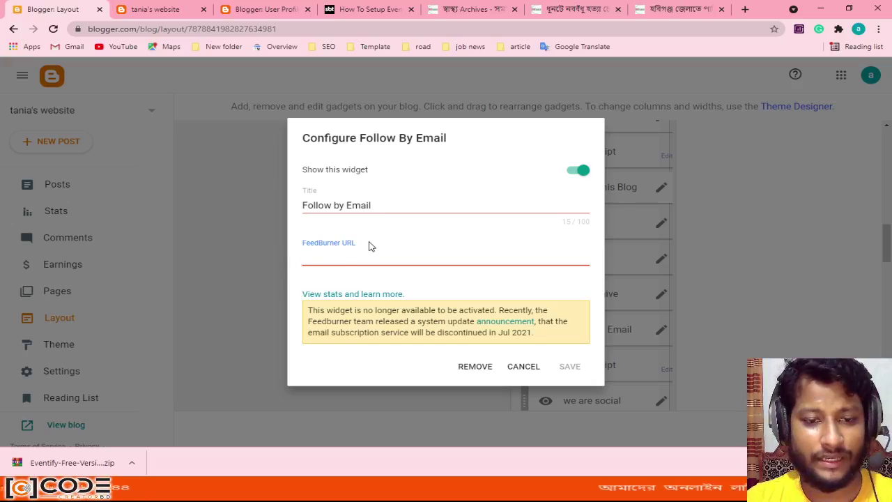
click(273, 245)
click(316, 257)
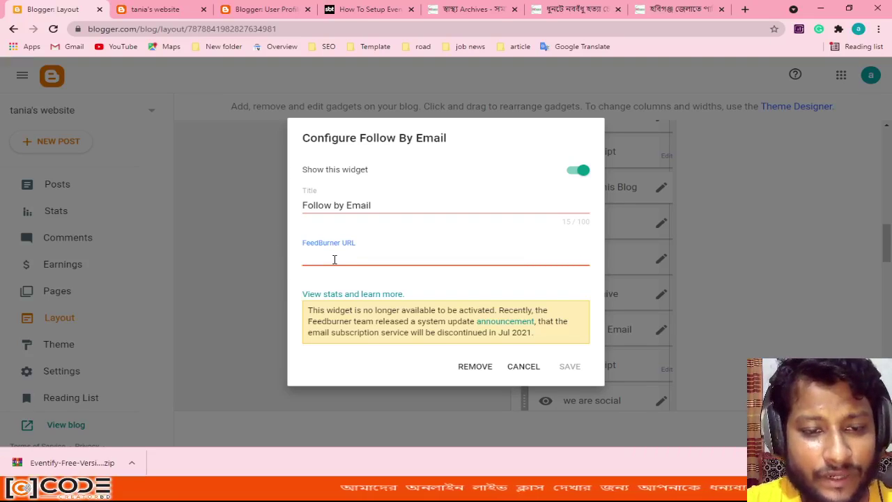
- Switch to the news site's browser tab and search the web for "feedburner email subscription blogger"
click(466, 9)
click(314, 28)
text(f)
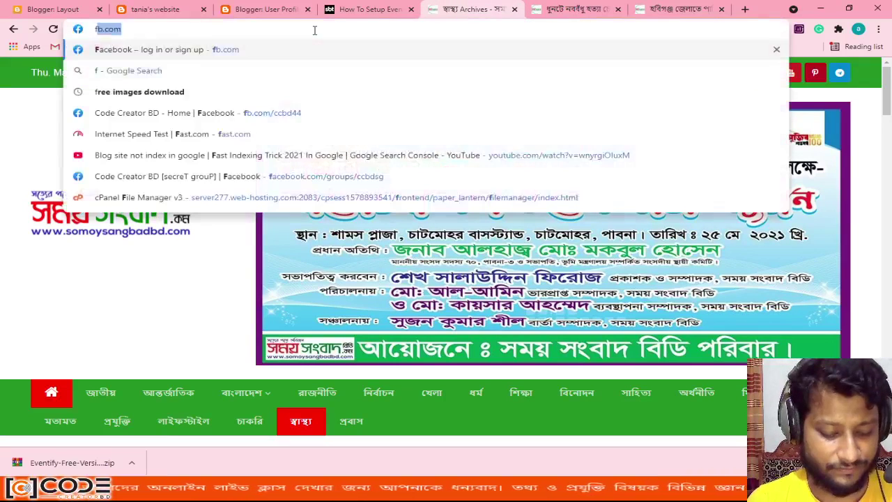
text(eedburner)
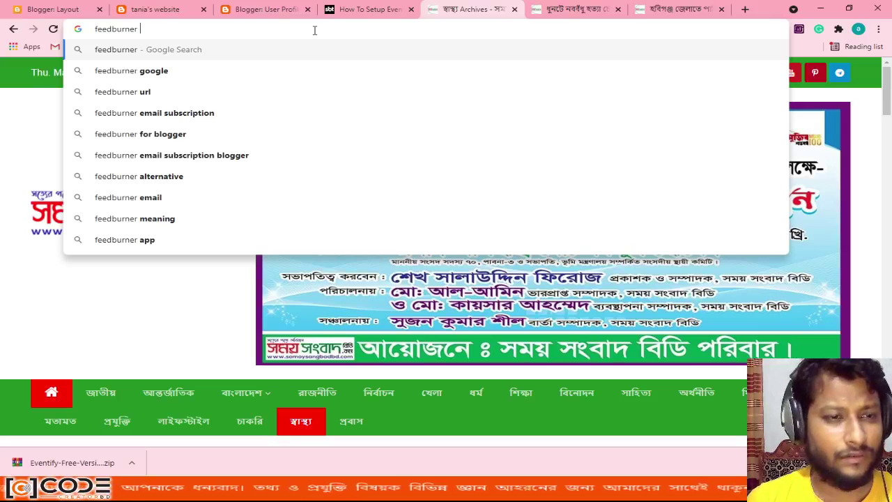
key(Down)
key(Down)
key(Down)
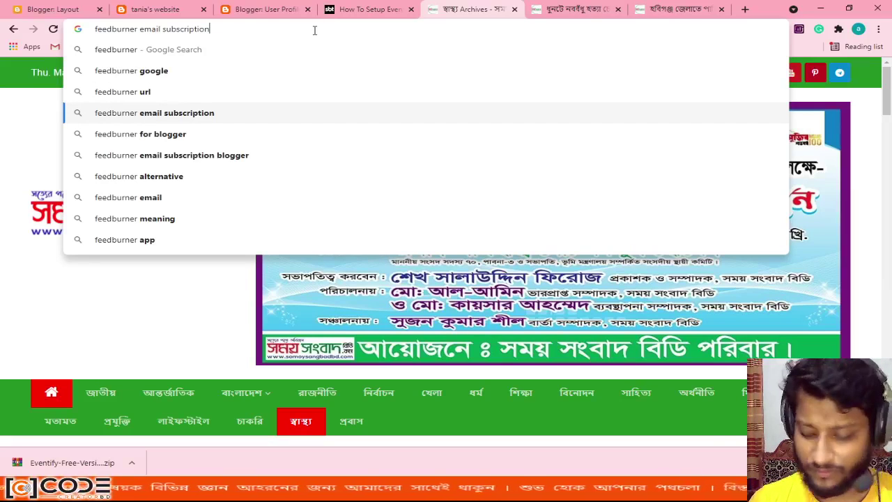
key(Down)
key(Down)
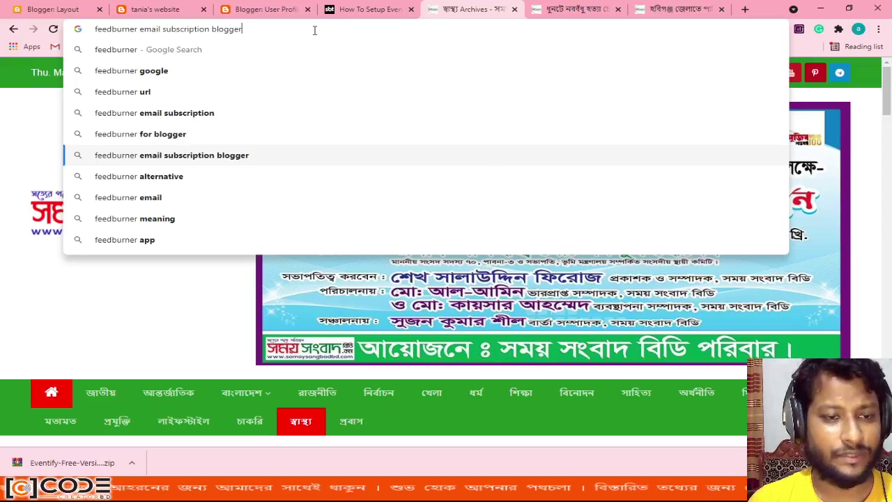
key(Return)
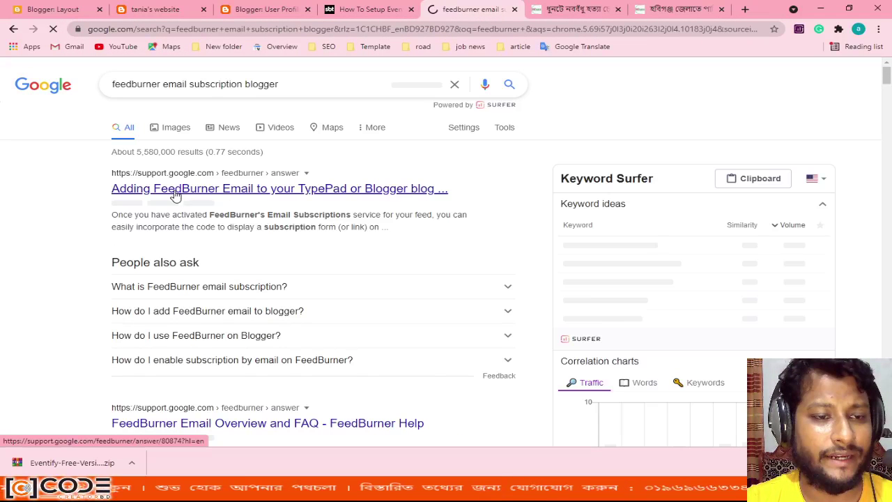
- Open the help article on adding FeedBurner Email to a TypePad or Blogger blog in a new tab and read it
middle_click(176, 196)
click(473, 9)
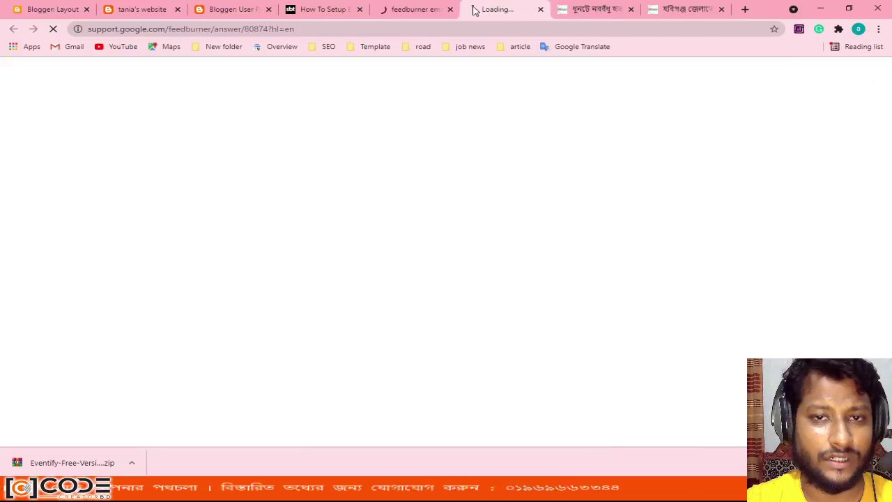
scroll(229, 230, down, 1)
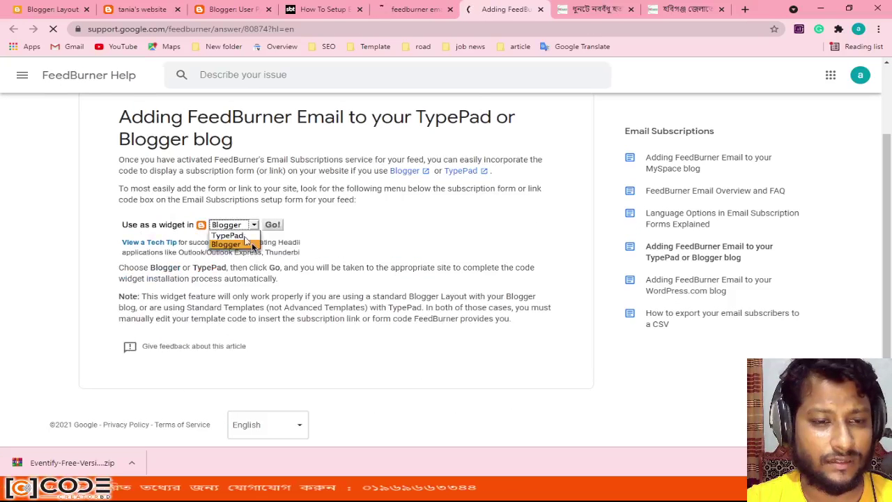
scroll(571, 286, up, 1)
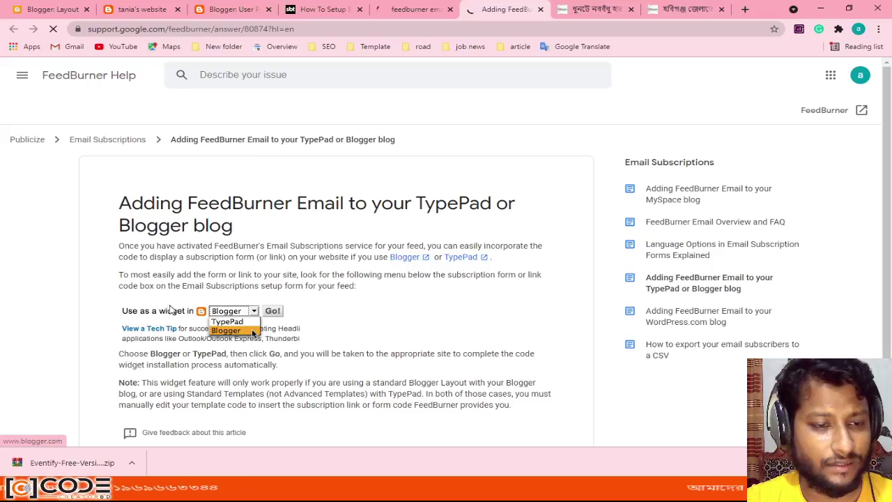
- Return to the search results and open the FeedBurner Email Overview and FAQ and the Google updating FeedBurner article in new tabs
click(390, 9)
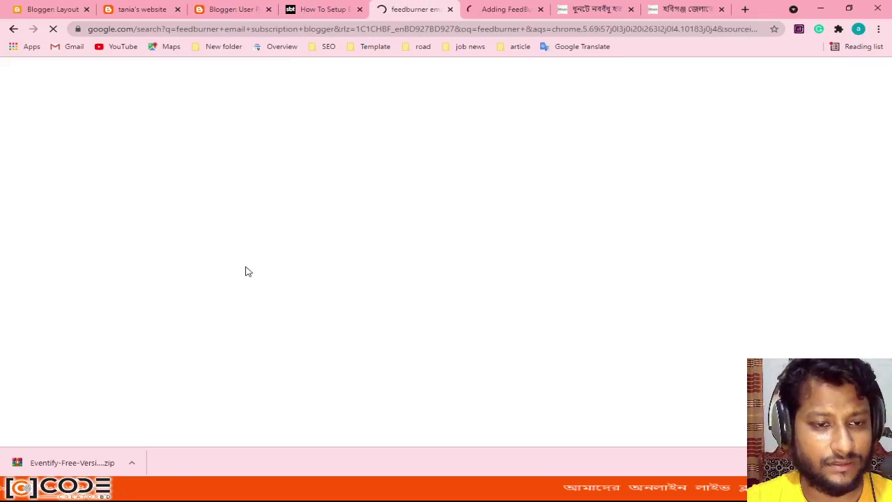
scroll(290, 293, down, 1)
scroll(291, 294, down, 1)
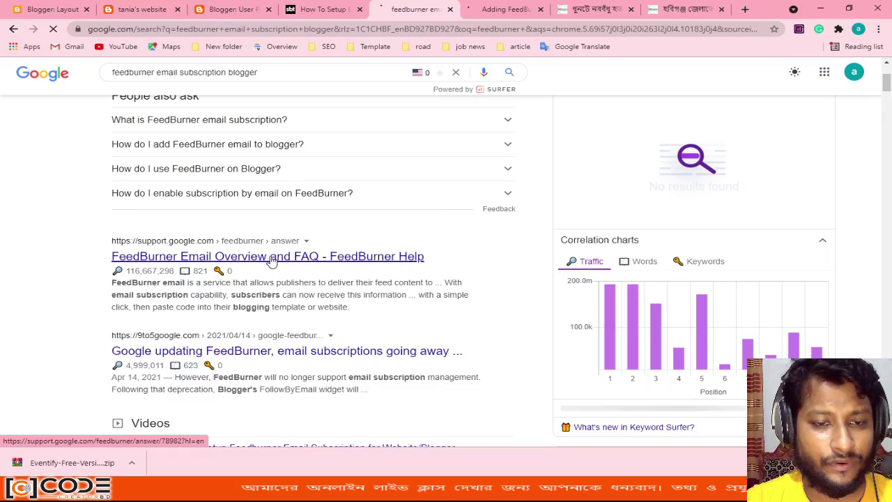
middle_click(181, 354)
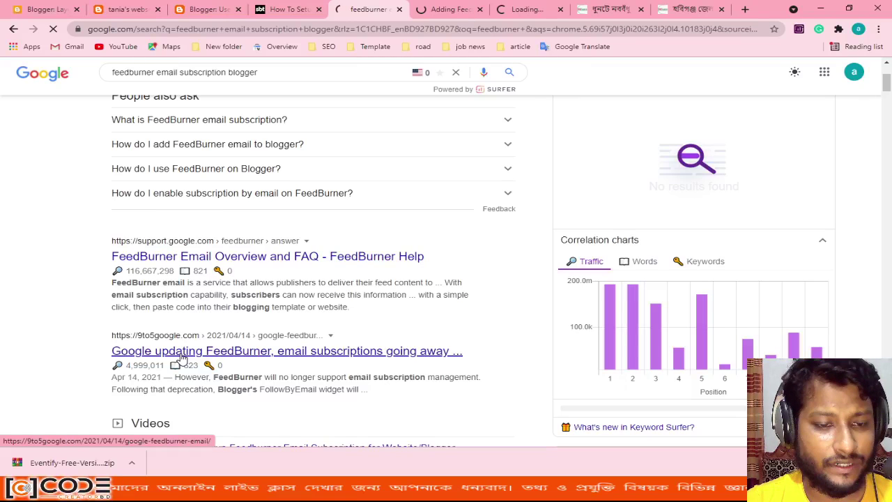
middle_click(181, 354)
- Skim the FeedBurner Email Overview and FAQ, and revisit the article on adding FeedBurner Email to a blog
click(481, 9)
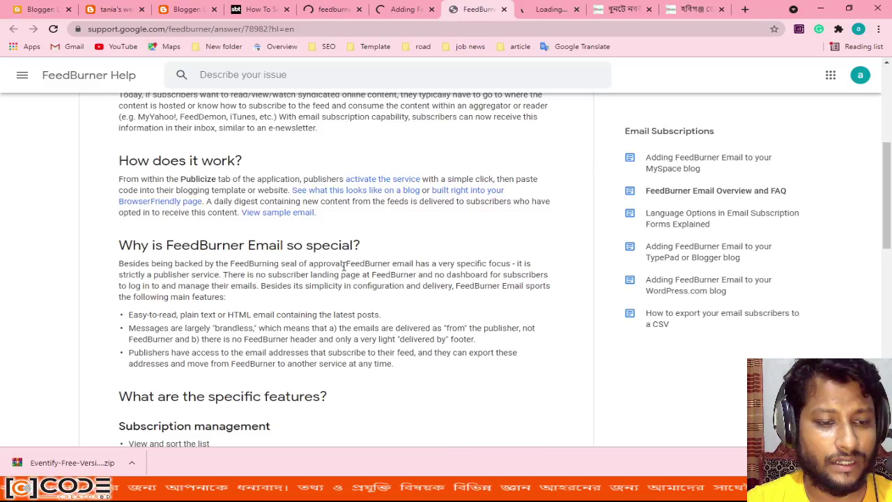
scroll(343, 266, down, 10)
scroll(343, 268, up, 5)
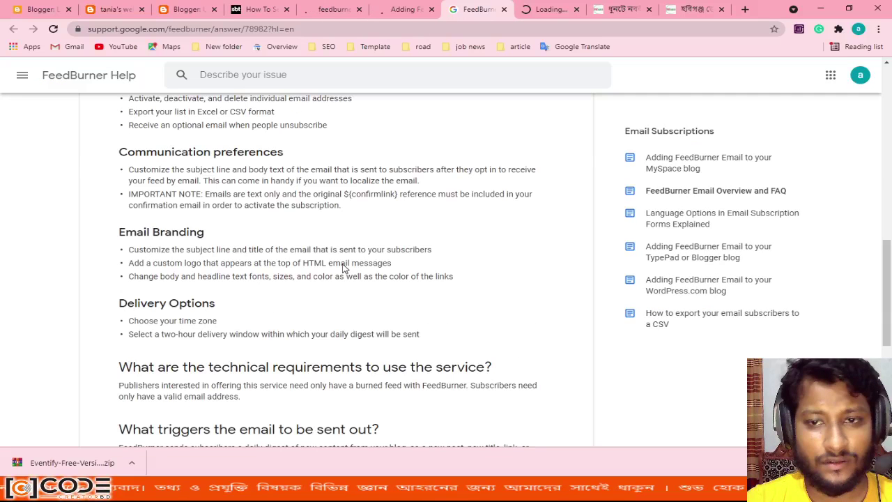
scroll(343, 268, up, 5)
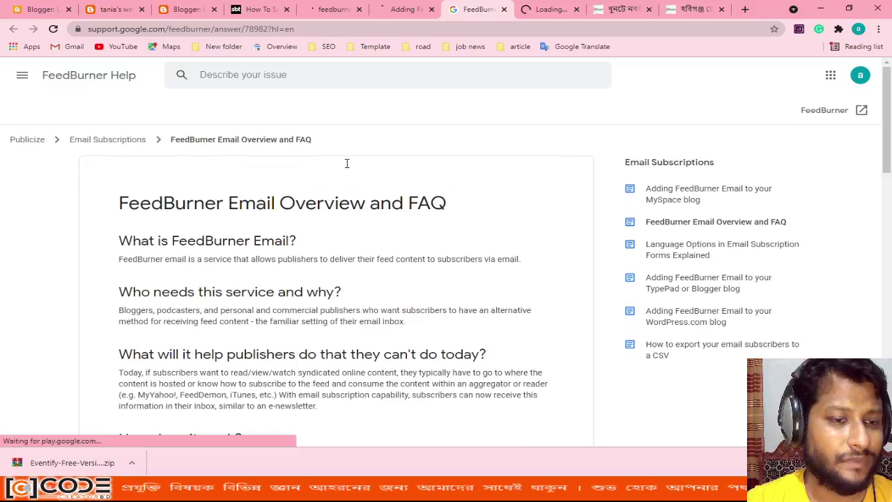
click(391, 13)
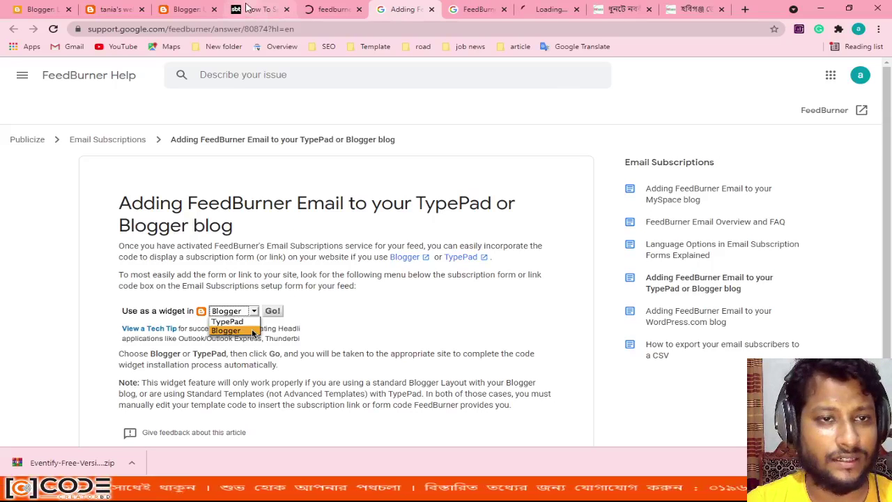
- Close the Blogger user profile tab and look over the Eventify template setup article and its sidebar up to the page header
click(111, 10)
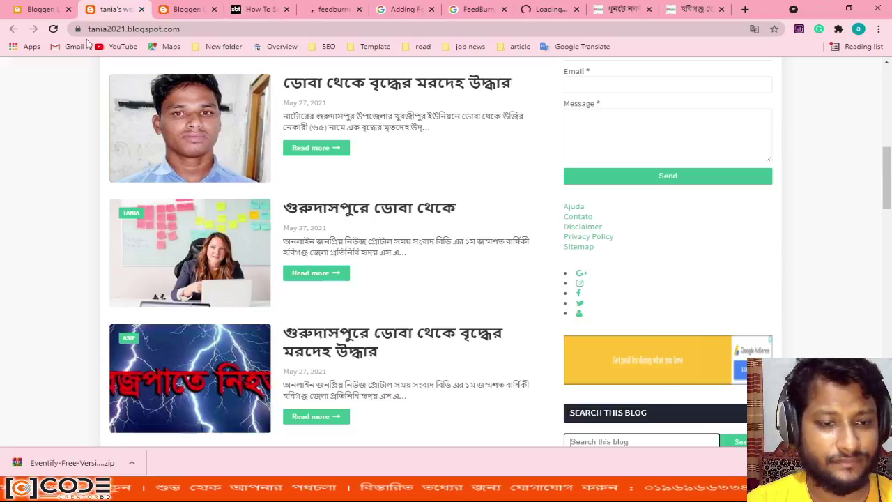
click(178, 10)
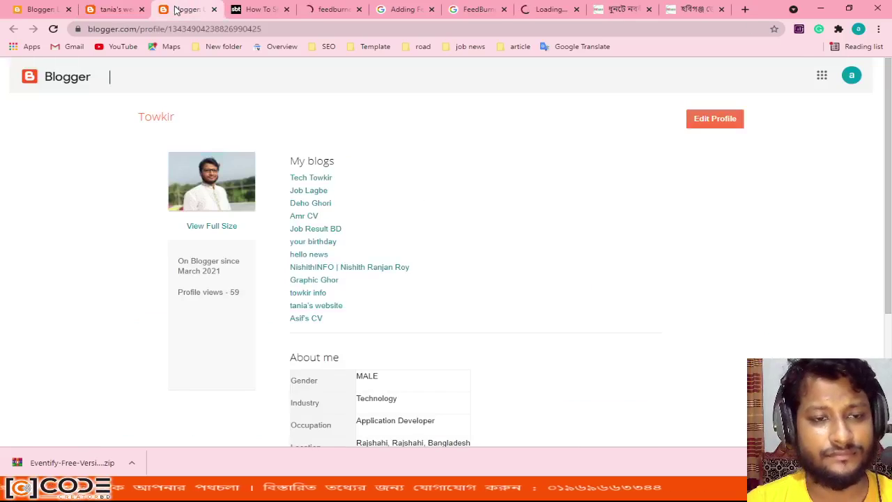
click(214, 9)
scroll(696, 255, up, 5)
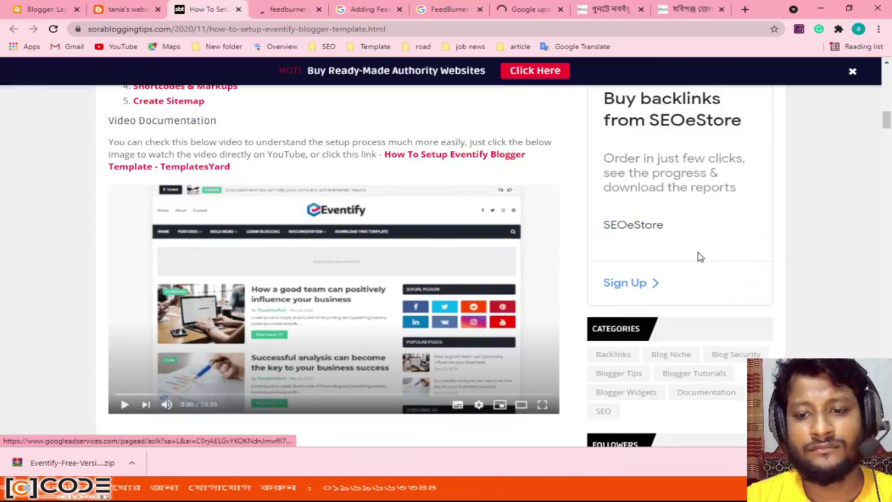
scroll(699, 275, up, 5)
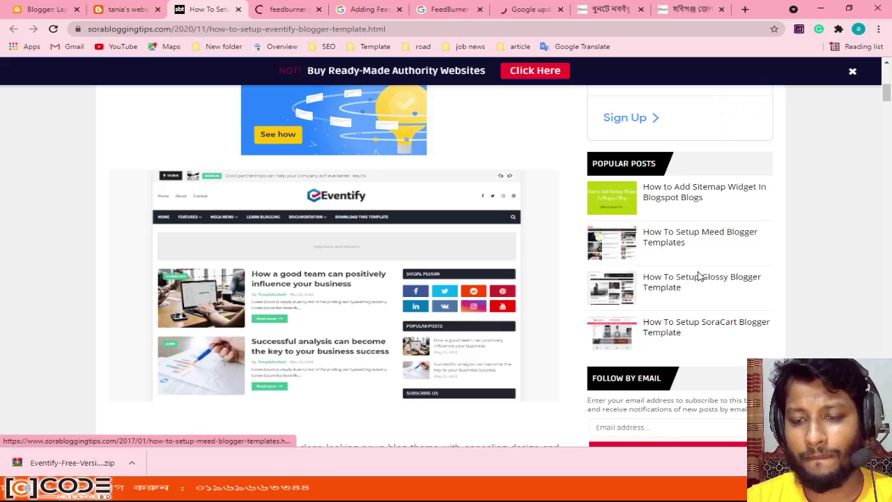
scroll(699, 275, up, 4)
scroll(699, 275, up, 2)
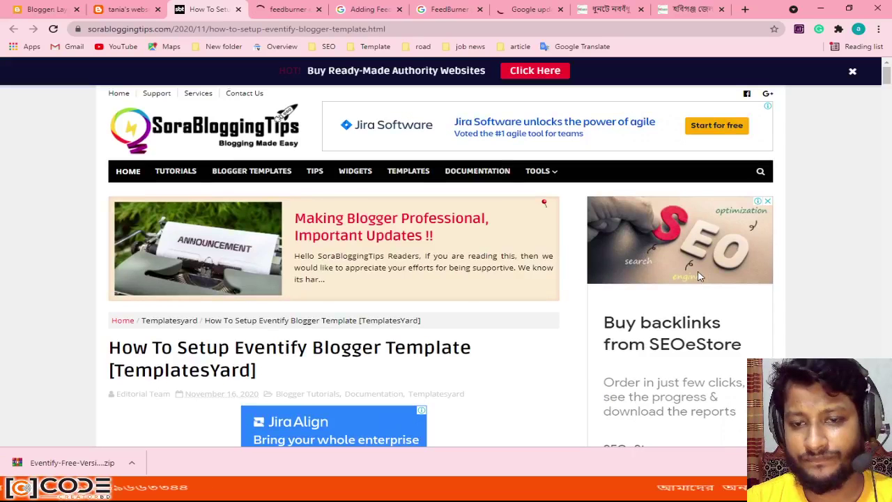
- Return to the Follow by Email gadget's settings, cancel its removal and save it with the widget shown and no FeedBurner URL
click(38, 7)
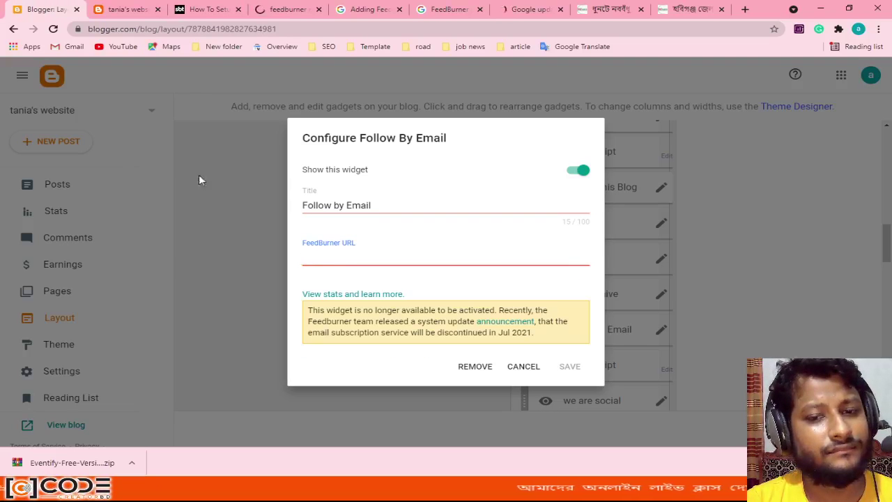
click(472, 369)
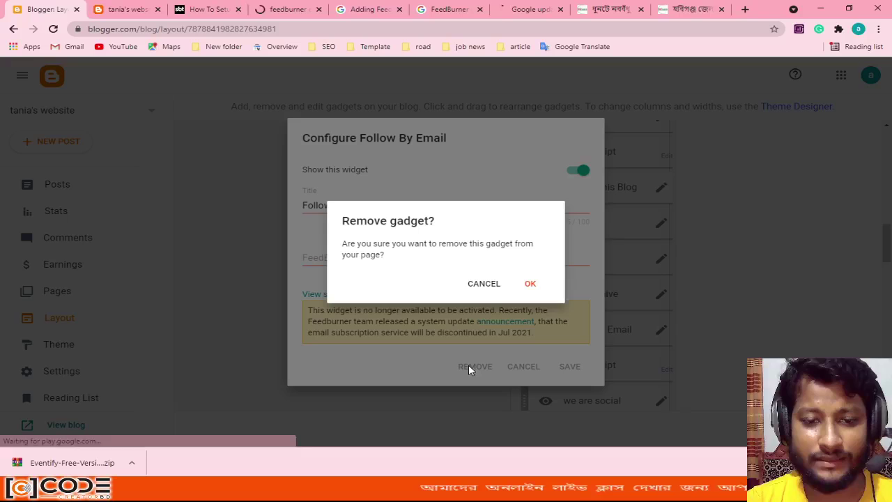
click(480, 285)
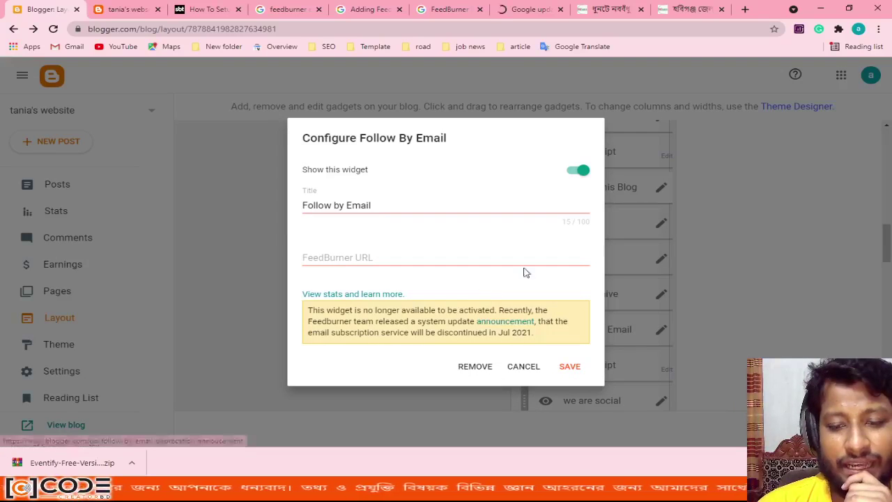
click(575, 369)
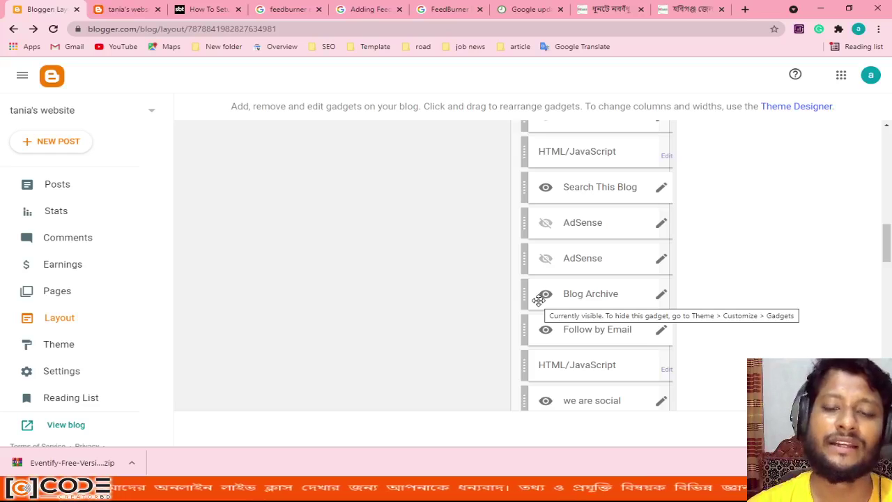
- Compare the remaining sidebar gadgets in the layout with the live blog, reviewing its sidebar, posts and footer
scroll(617, 255, down, 3)
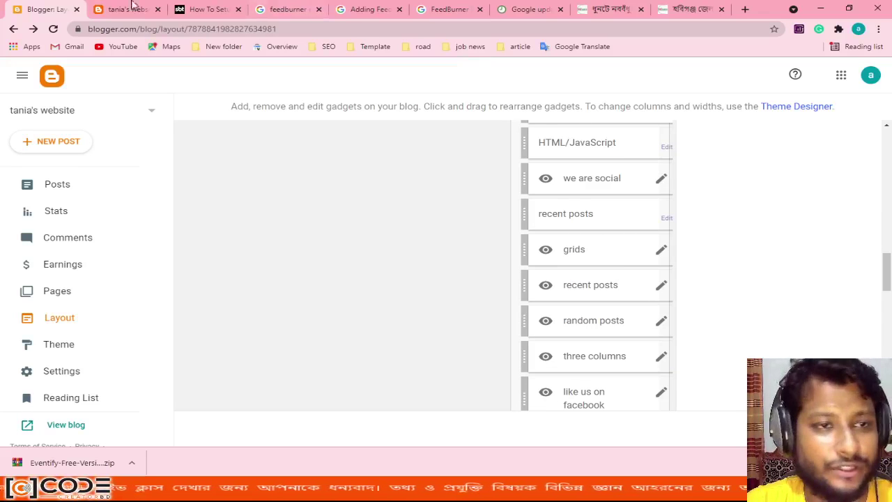
key(ctrl+Tab)
scroll(616, 235, down, 4)
scroll(617, 237, down, 10)
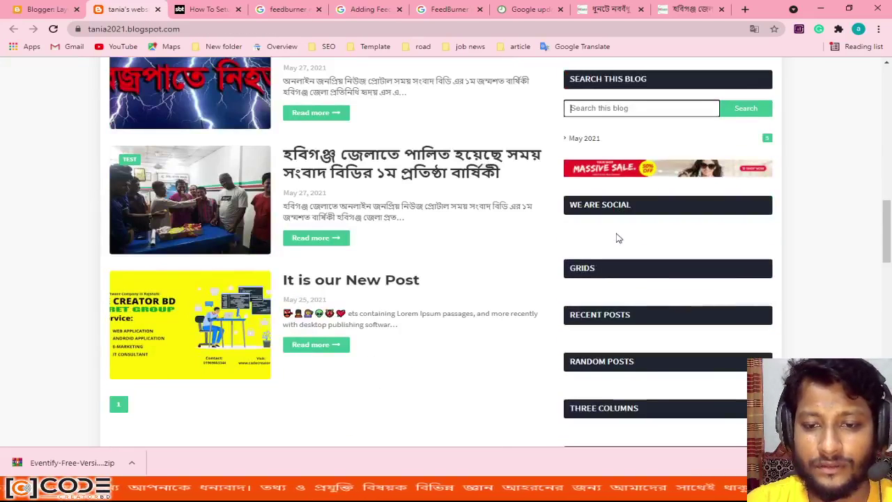
scroll(617, 239, down, 2)
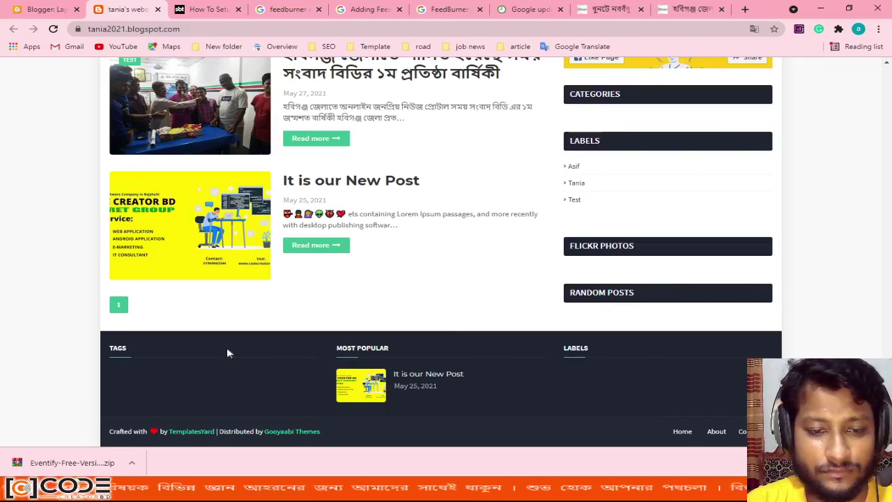
scroll(751, 334, up, 6)
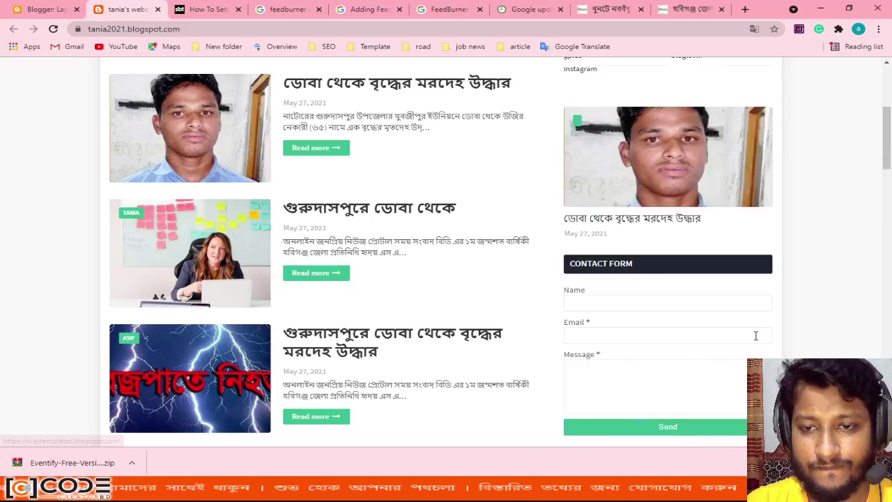
scroll(757, 341, up, 2)
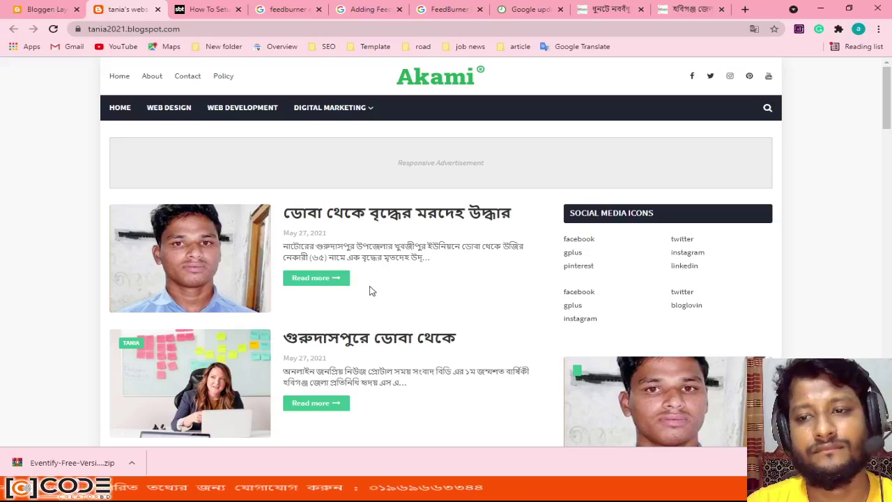
- Inspect the live blog with the developer tools, switch on the responsive device preview and reload the page
right_click(44, 236)
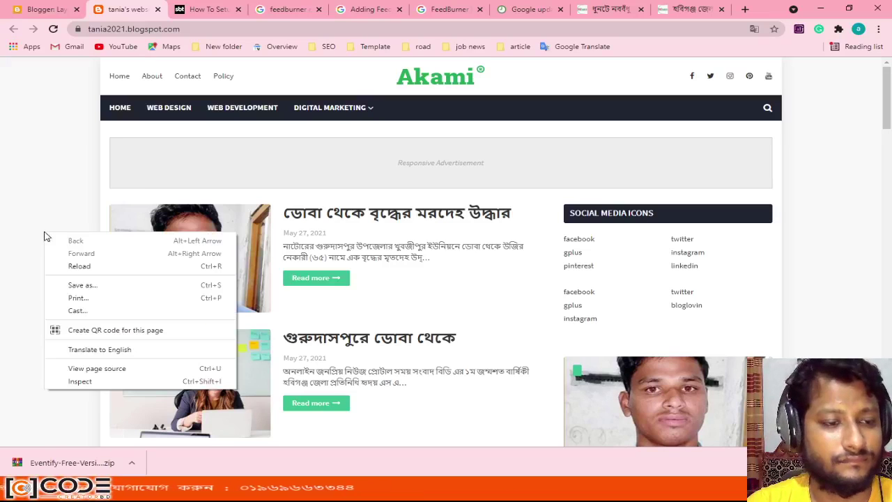
click(75, 381)
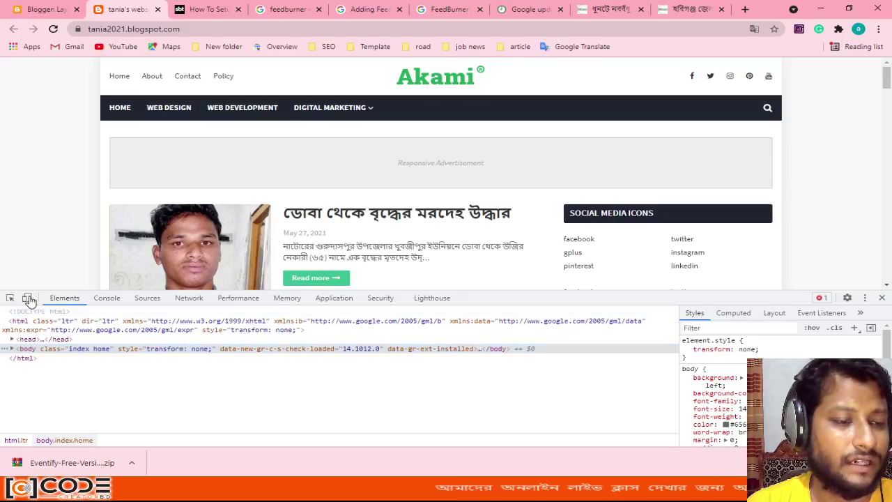
click(27, 298)
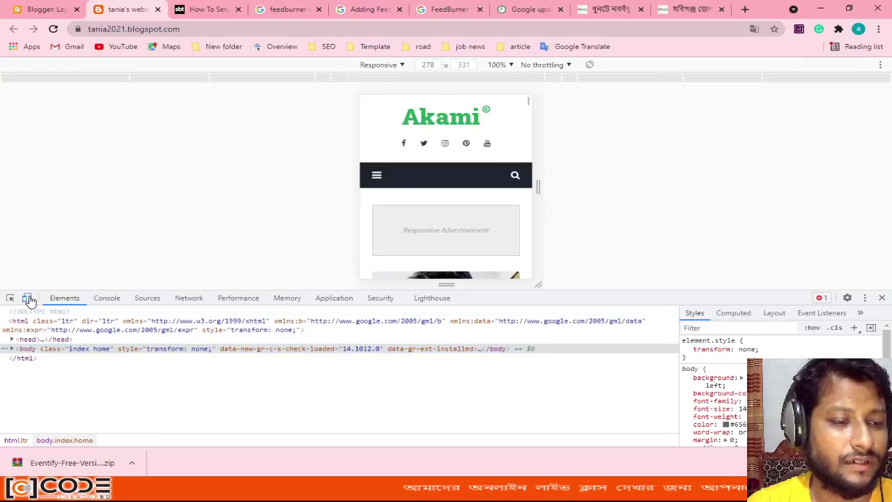
click(197, 28)
key(Return)
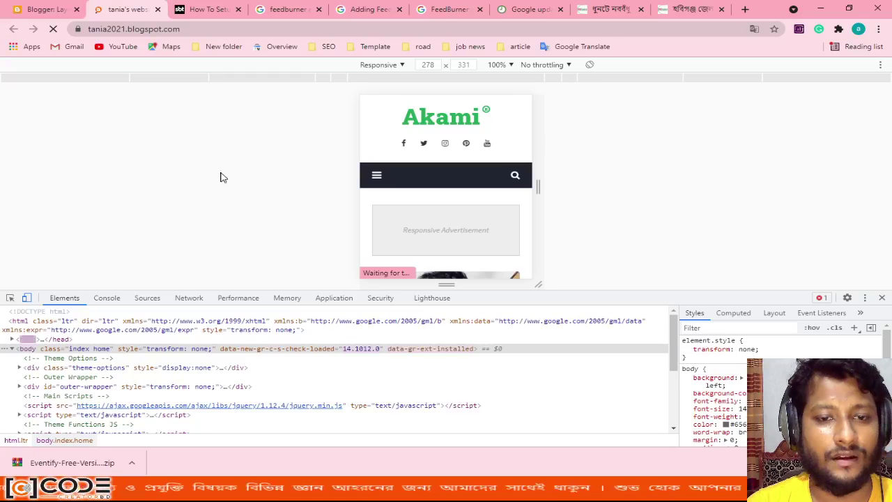
- Look through the blog's mobile view from the posts and sidebar gadgets to the footer and back to the header
scroll(384, 199, down, 5)
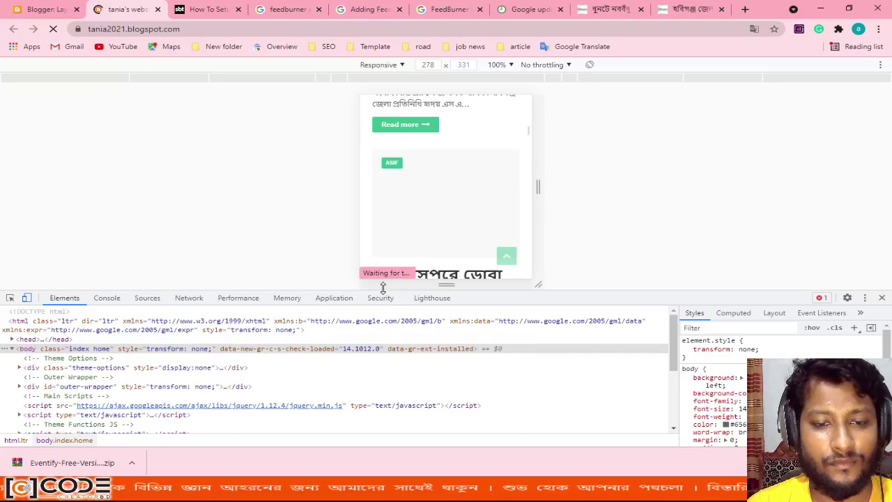
scroll(422, 230, down, 15)
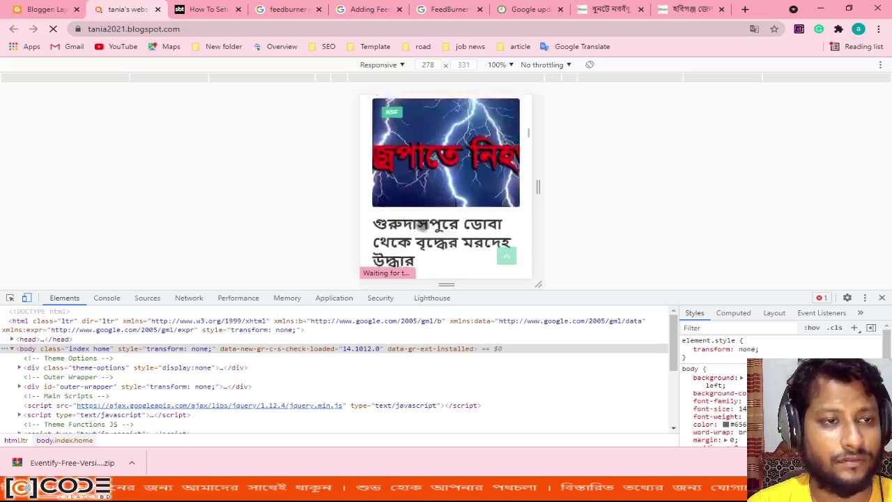
scroll(423, 225, down, 15)
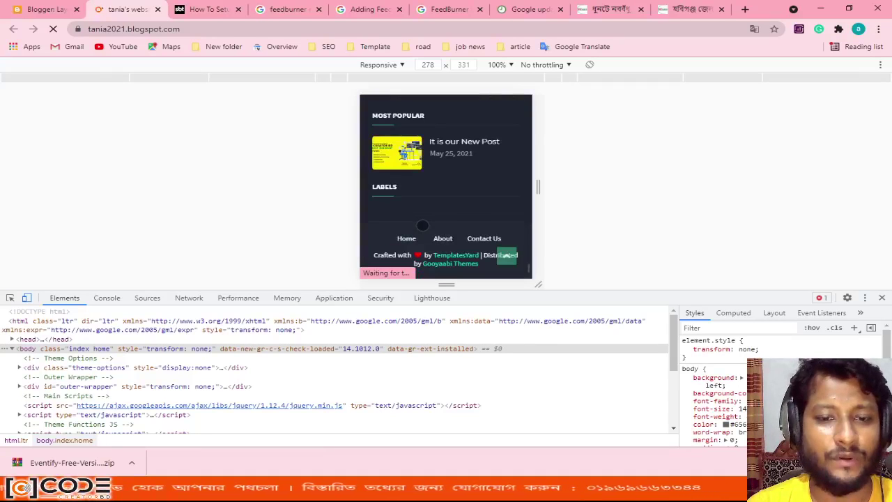
scroll(495, 197, up, 15)
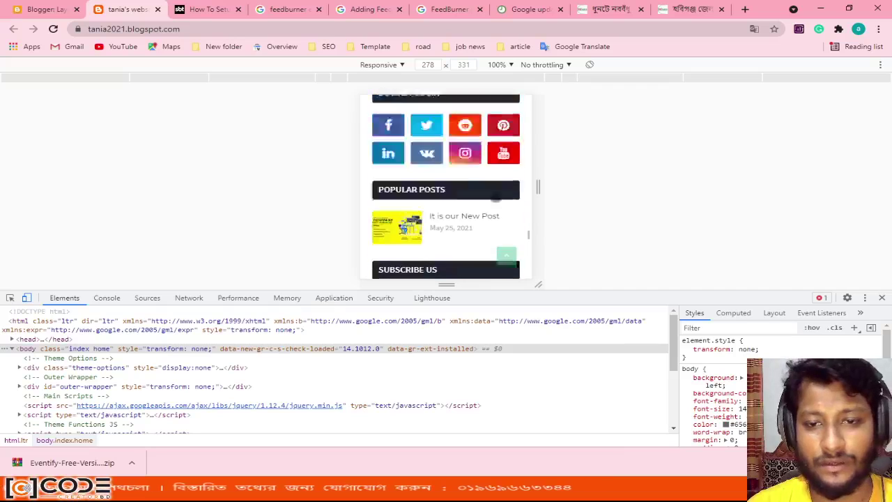
scroll(496, 197, up, 15)
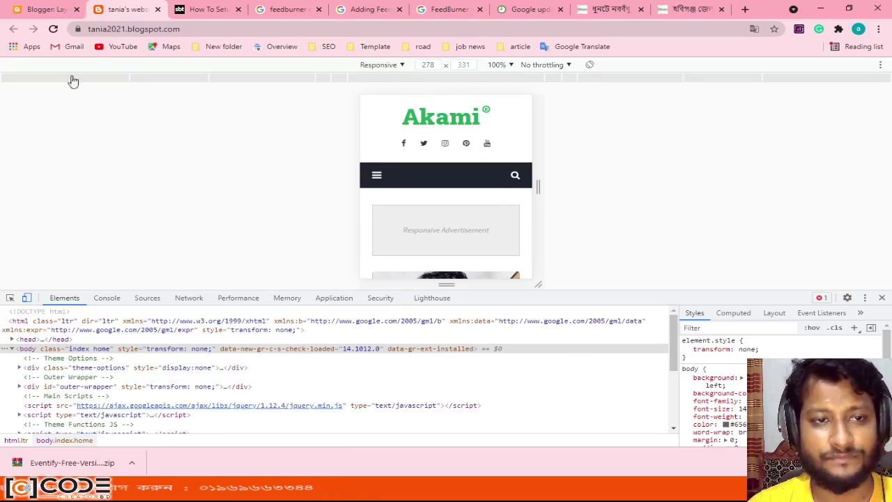
- Reload the blog and enlarge the responsive preview to about 384 by 540 pixels
click(226, 29)
click(230, 29)
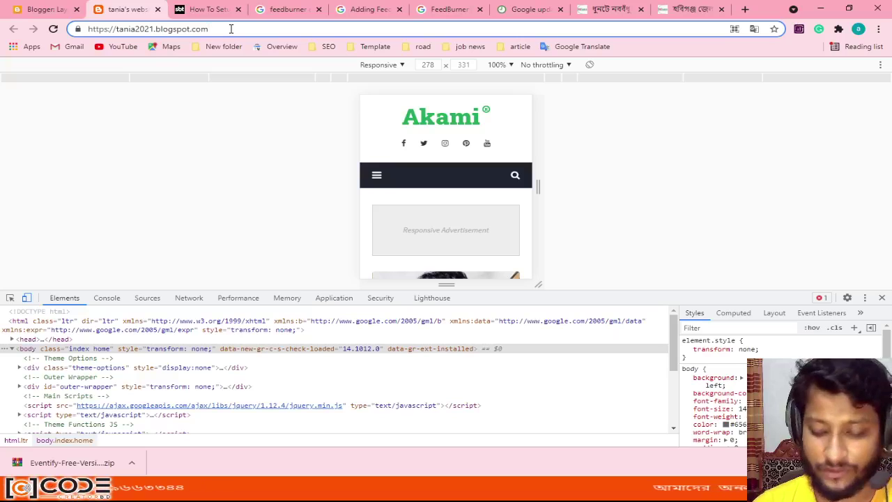
key(Return)
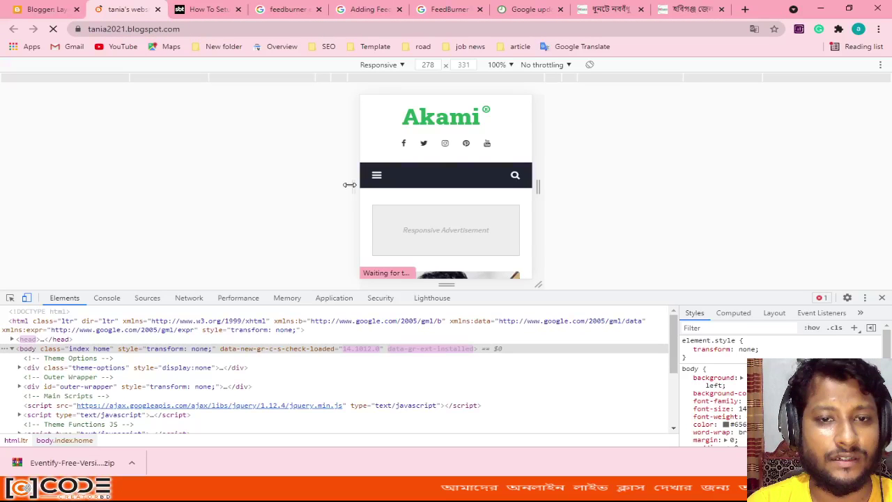
drag(538, 187, 578, 186)
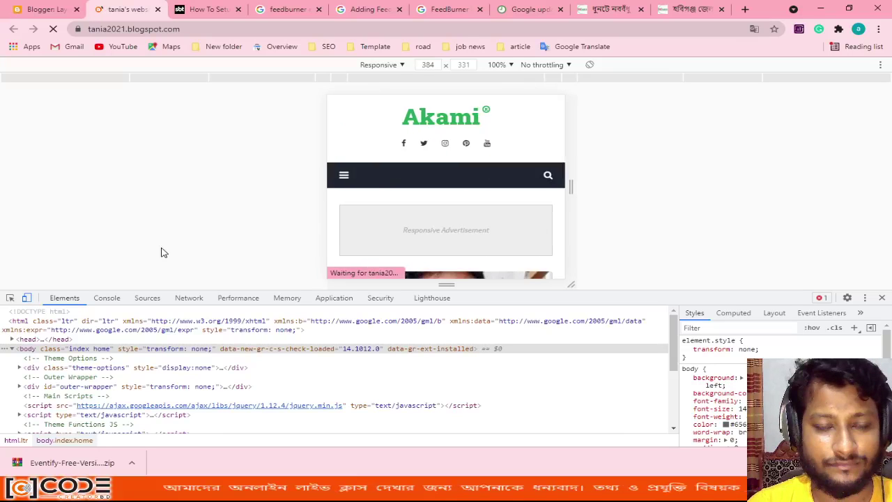
click(209, 28)
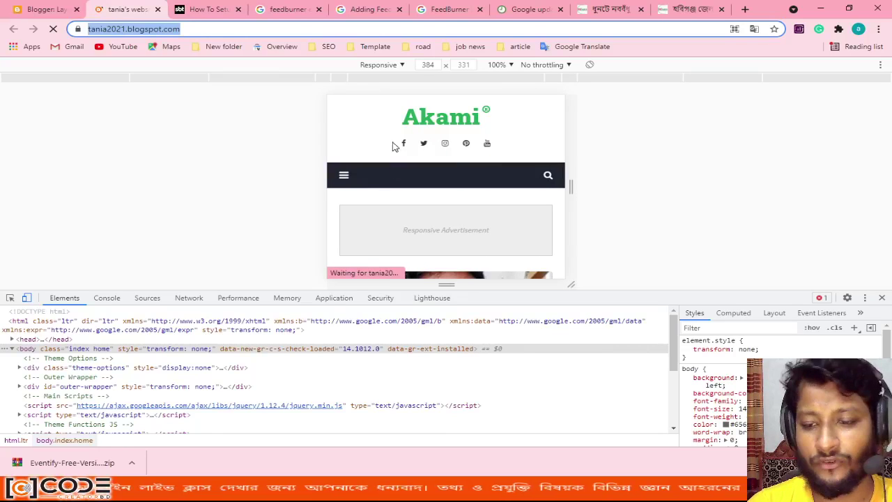
click(240, 28)
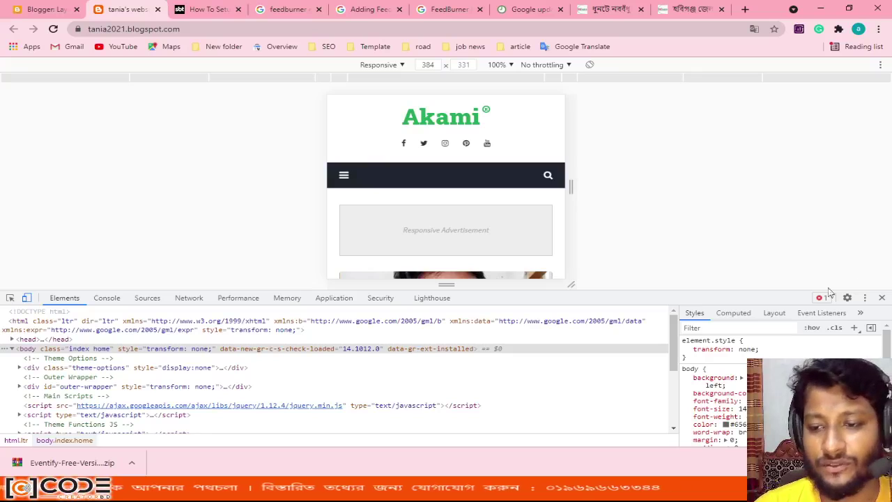
drag(794, 289, 795, 406)
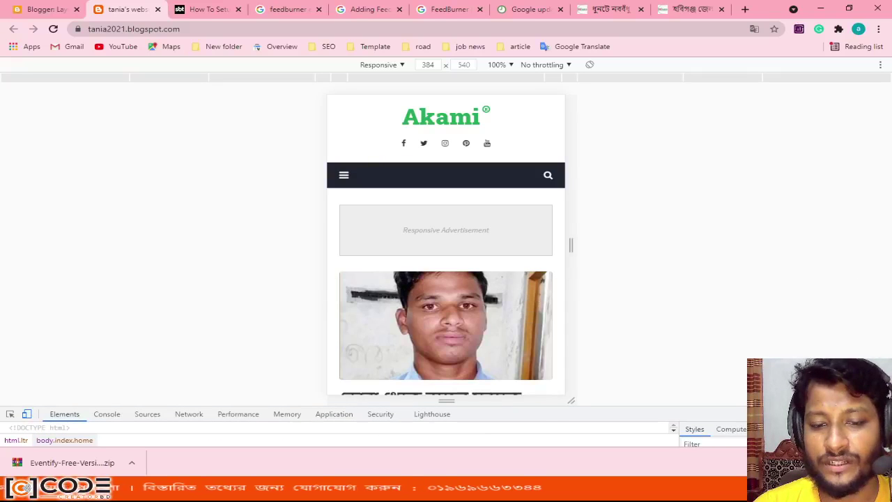